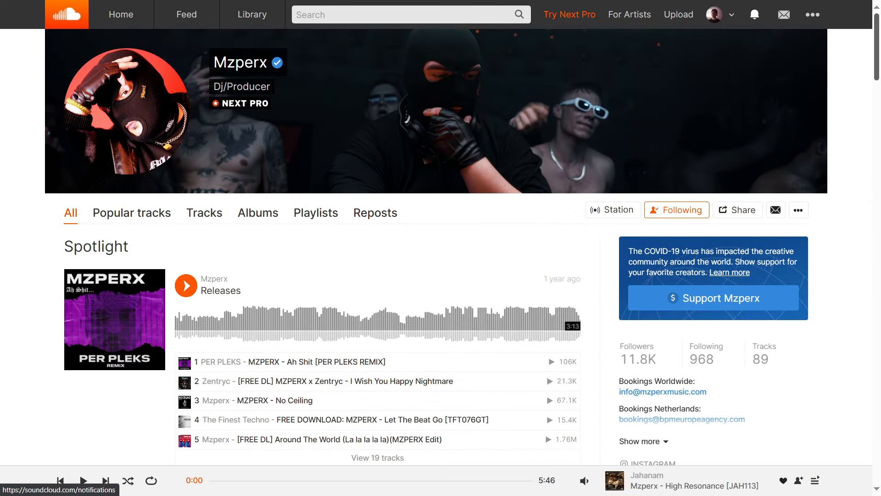
{"action": "scroll", "coordinate": [436, 248], "scroll_direction": "down", "scroll_amount": 5}
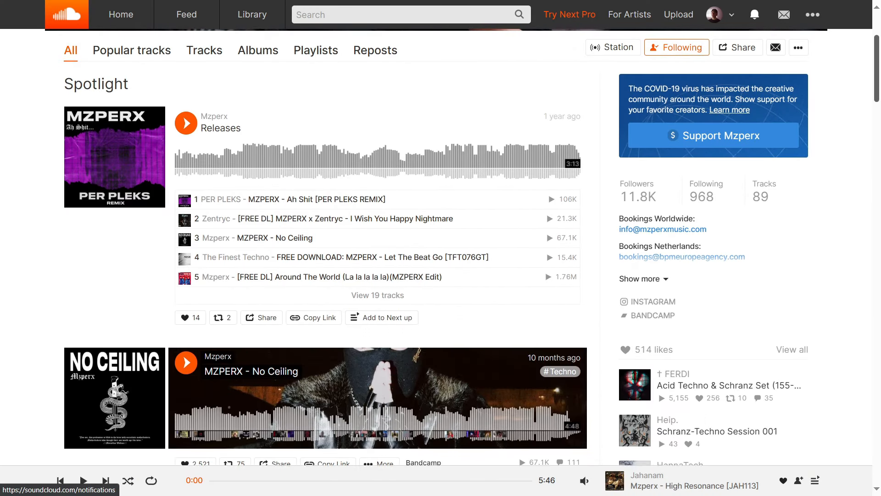
{"action": "scroll", "coordinate": [436, 248], "scroll_direction": "down", "scroll_amount": 5}
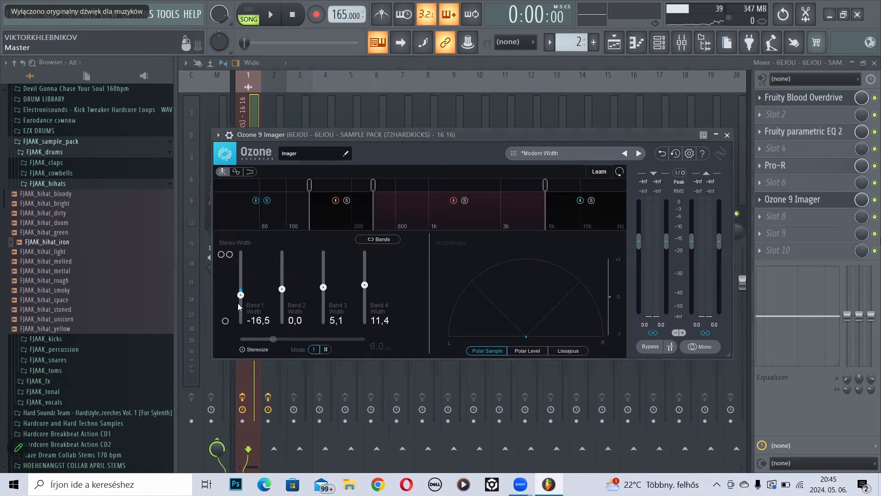
{"action": "key", "text": "space"}
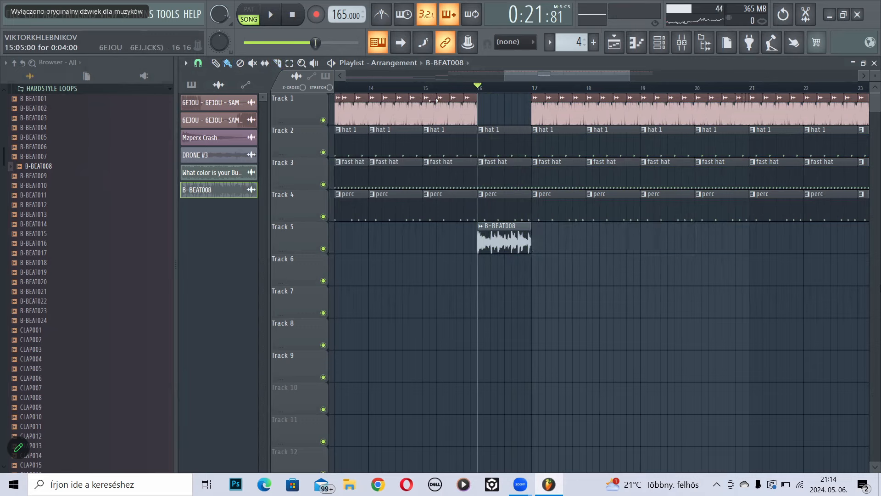
{"action": "left_click", "coordinate": [432, 87]}
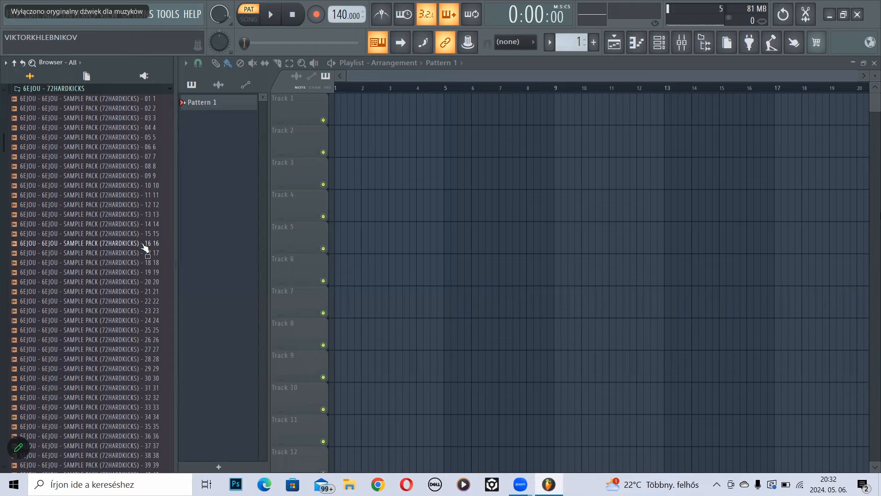
{"action": "left_click_drag", "start_coordinate": [140, 244], "coordinate": [336, 109]}
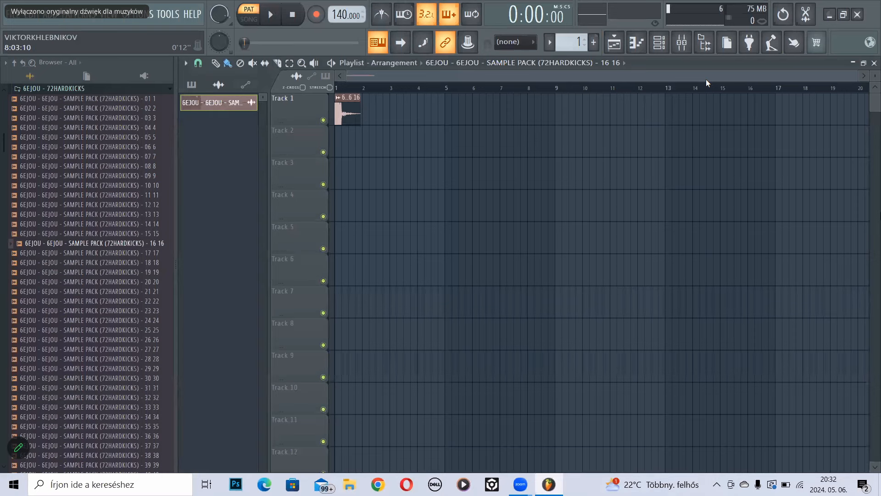
{"action": "left_click_drag", "start_coordinate": [858, 80], "coordinate": [398, 47]}
{"action": "left_click", "coordinate": [277, 63]}
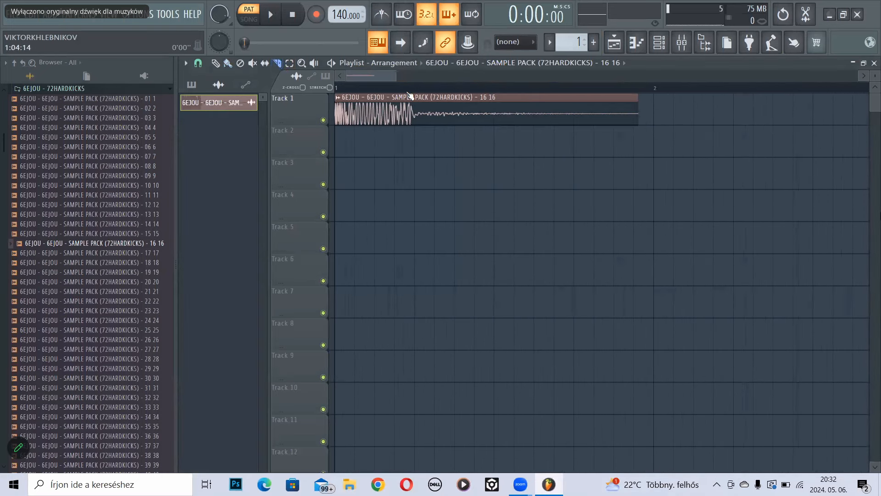
{"action": "left_click", "coordinate": [215, 62]}
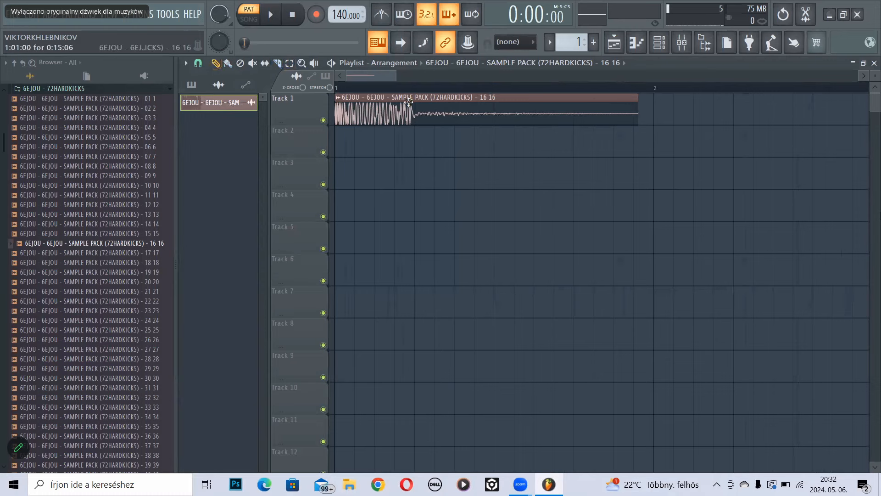
{"action": "right_click", "coordinate": [417, 118]}
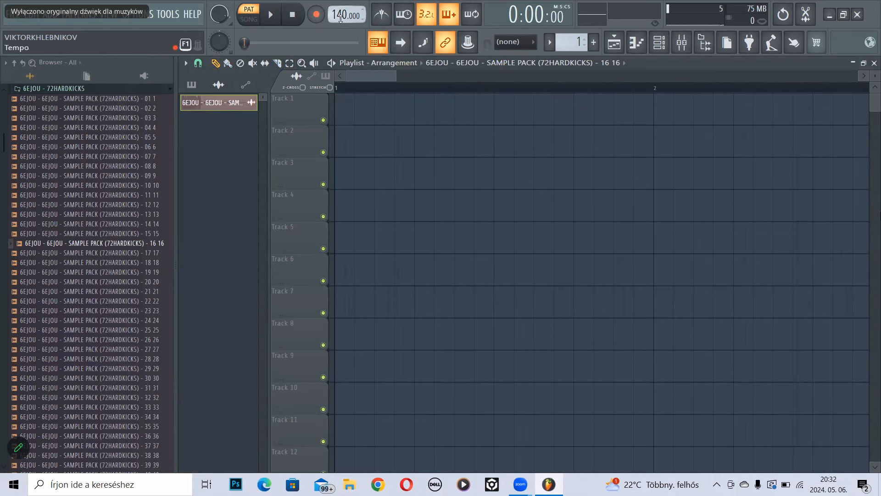
- Set the tempo to 165 and place the 16 16 hard kick sample at bar 1 of Track 1, trimmed to one beat
{"action": "left_click_drag", "start_coordinate": [338, 16], "coordinate": [346, 84]}
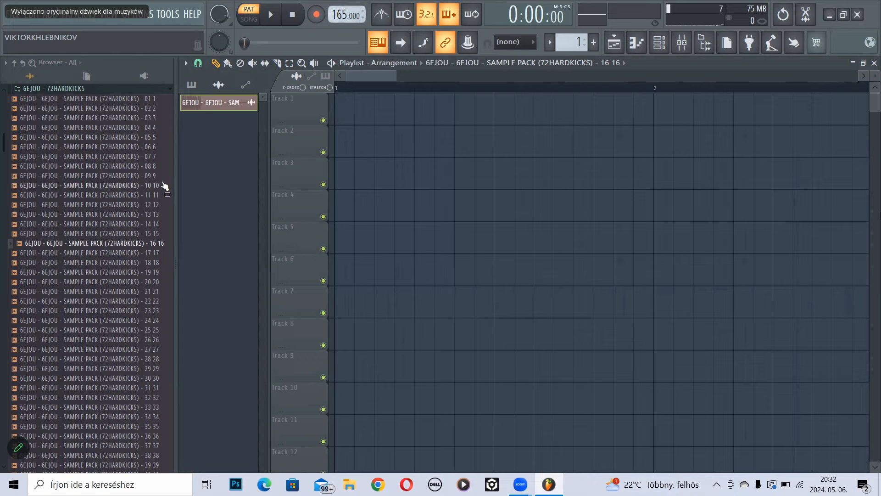
{"action": "left_click_drag", "start_coordinate": [152, 248], "coordinate": [299, 94]}
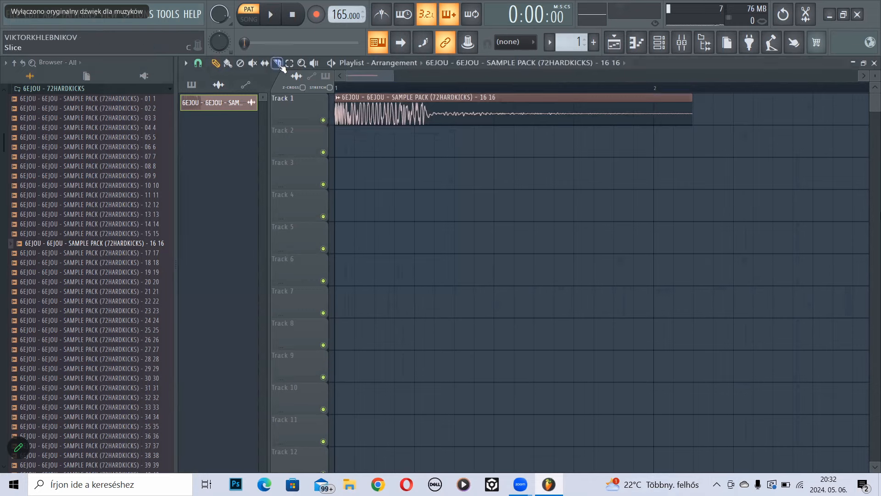
{"action": "left_click_drag", "start_coordinate": [414, 96], "coordinate": [414, 158]}
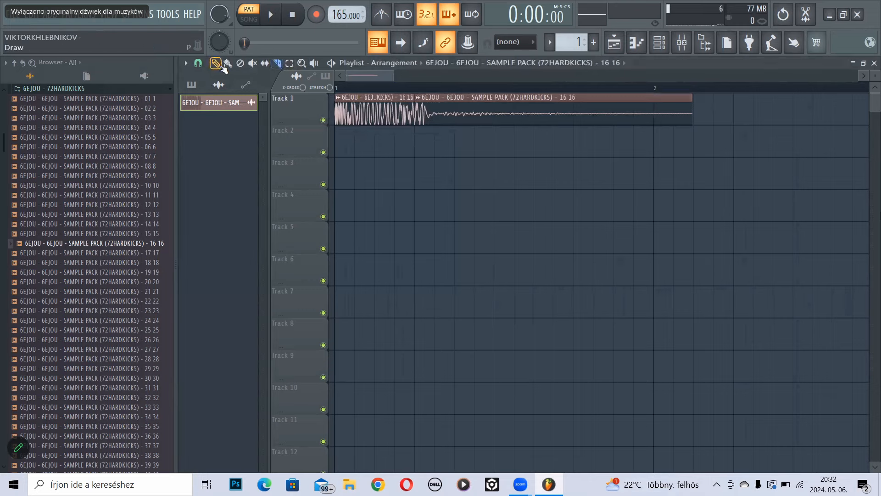
{"action": "right_click", "coordinate": [472, 108]}
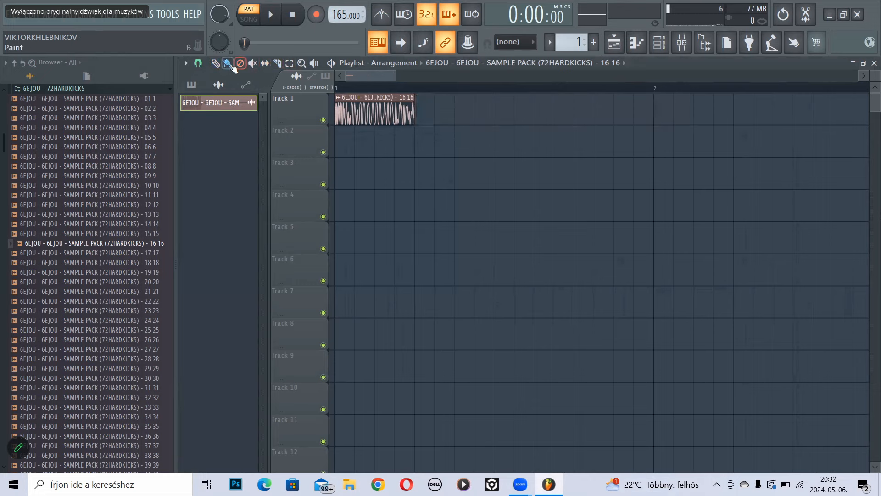
- Repeat the one-beat kick clip back to back on Track 1 through the end of bar 8 and switch playback to song mode
{"action": "left_click", "coordinate": [421, 112]}
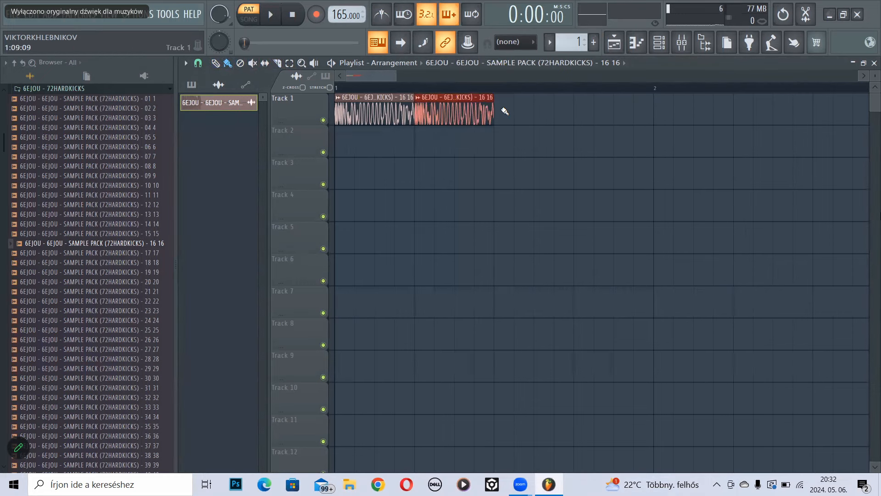
{"action": "left_click", "coordinate": [504, 111]}
{"action": "scroll", "coordinate": [506, 89], "scroll_direction": "down", "scroll_amount": 4}
{"action": "scroll", "coordinate": [506, 89], "scroll_direction": "down", "scroll_amount": 2}
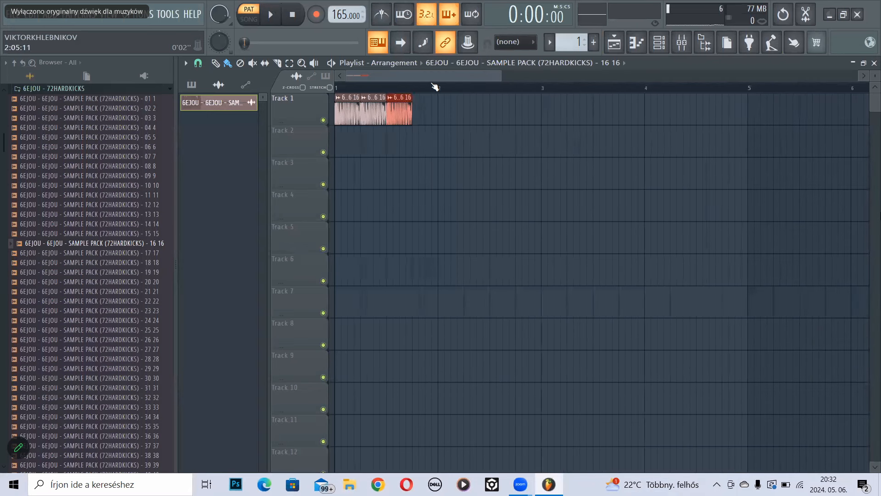
{"action": "left_click", "coordinate": [430, 106]}
{"action": "left_click_drag", "start_coordinate": [431, 105], "coordinate": [458, 112]}
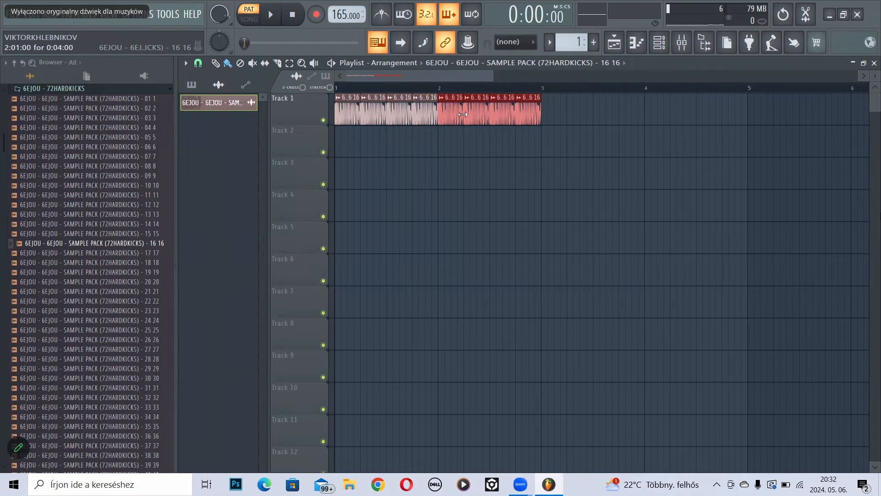
{"action": "mouse_move", "coordinate": [577, 115]}
{"action": "left_mouse_down"}
{"action": "mouse_move", "coordinate": [350, 106]}
{"action": "mouse_move", "coordinate": [559, 124]}
{"action": "mouse_move", "coordinate": [417, 99]}
{"action": "mouse_move", "coordinate": [342, 103]}
{"action": "mouse_move", "coordinate": [575, 129]}
{"action": "left_mouse_up"}
{"action": "scroll", "coordinate": [607, 116], "scroll_direction": "down", "scroll_amount": 2}
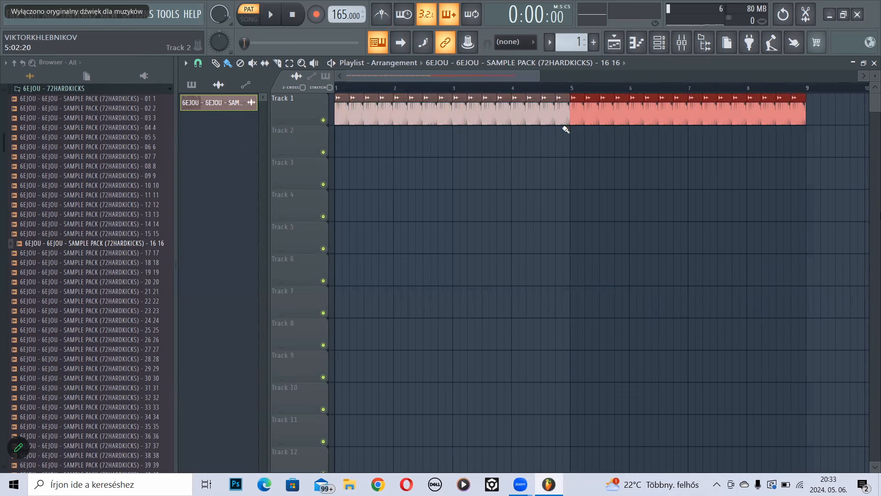
{"action": "key", "text": "l"}
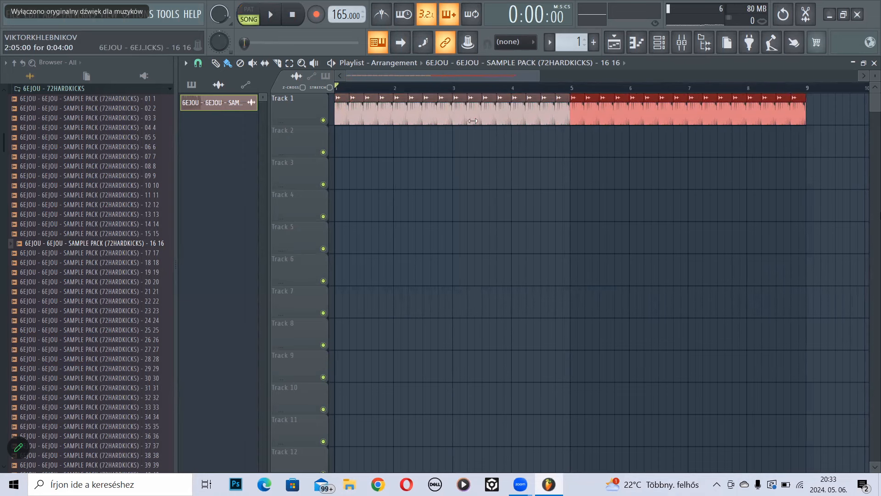
- Route the kick sample's channel to mixer Insert 1
{"action": "double_click", "coordinate": [575, 108]}
{"action": "left_click", "coordinate": [682, 43]}
{"action": "right_click", "coordinate": [258, 165]}
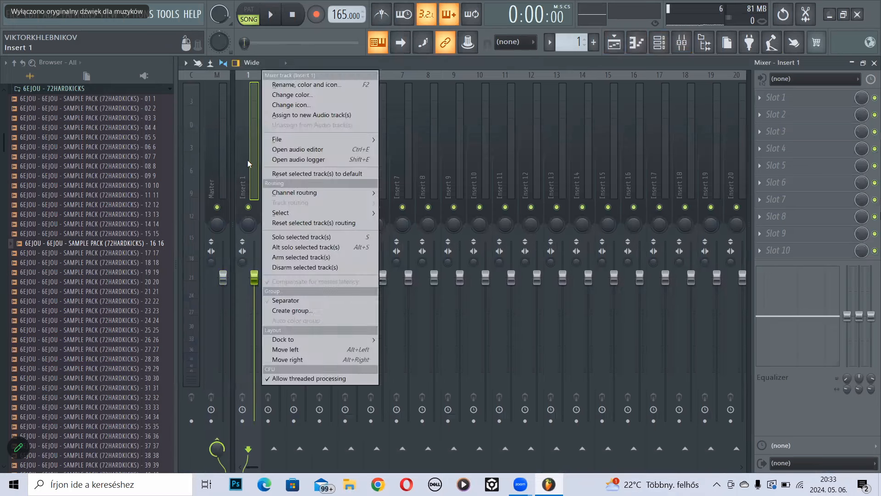
{"action": "mouse_move", "coordinate": [354, 190]}
{"action": "left_click", "coordinate": [436, 193]}
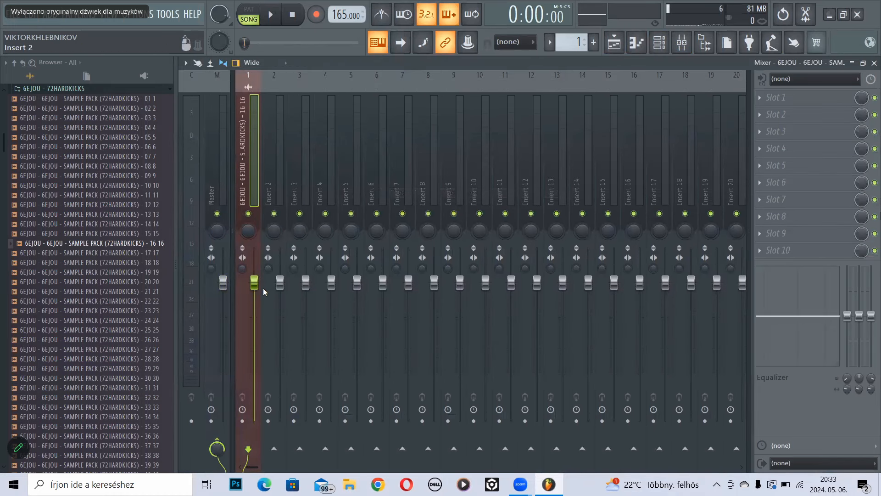
- Lower the kick's mixer track volume to 64% (-8.9 dB) and play the loop to check the level
{"action": "left_click_drag", "start_coordinate": [254, 282], "coordinate": [254, 331]}
{"action": "key", "text": "space"}
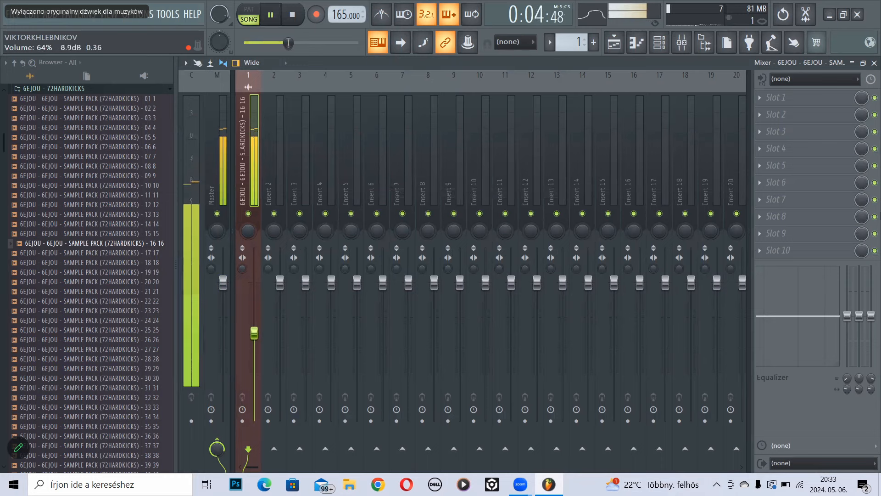
{"action": "left_click_drag", "start_coordinate": [254, 333], "coordinate": [254, 333]}
{"action": "key", "text": "space"}
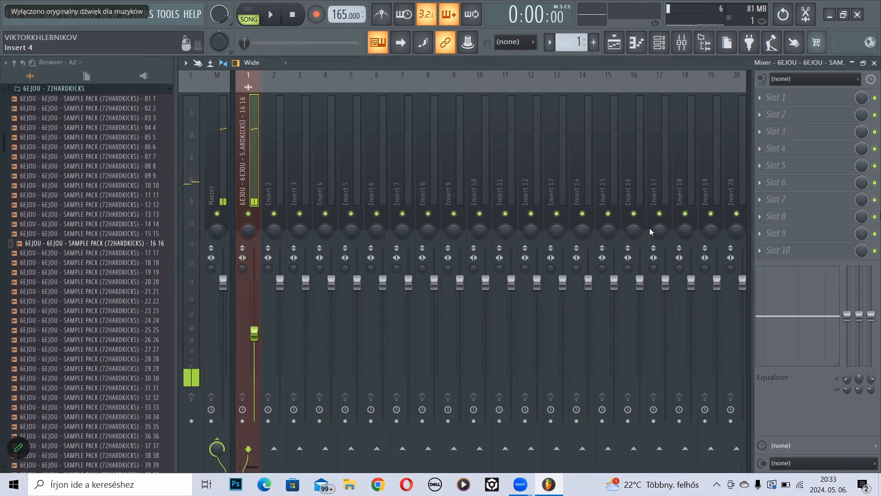
- Load Fruity Blood Overdrive in slot 1 of the kick's mixer track and raise its pre amp to 0.2755 during playback
{"action": "left_click", "coordinate": [796, 103]}
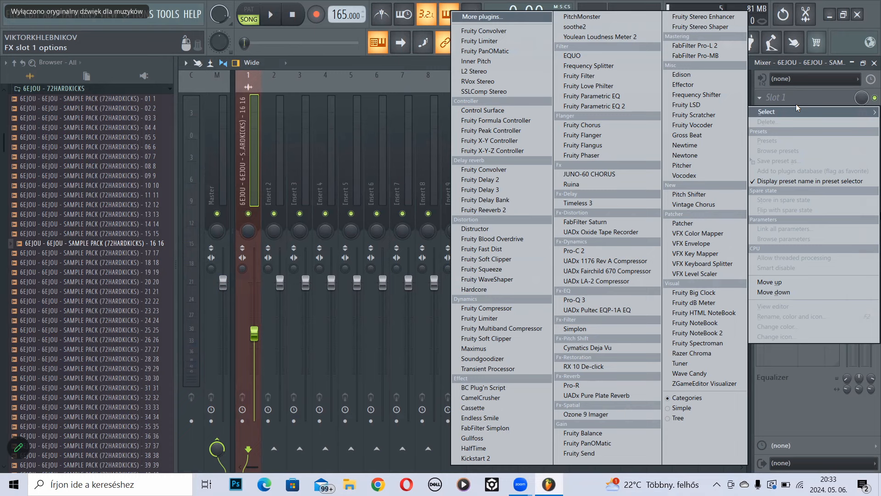
{"action": "left_click", "coordinate": [519, 236]}
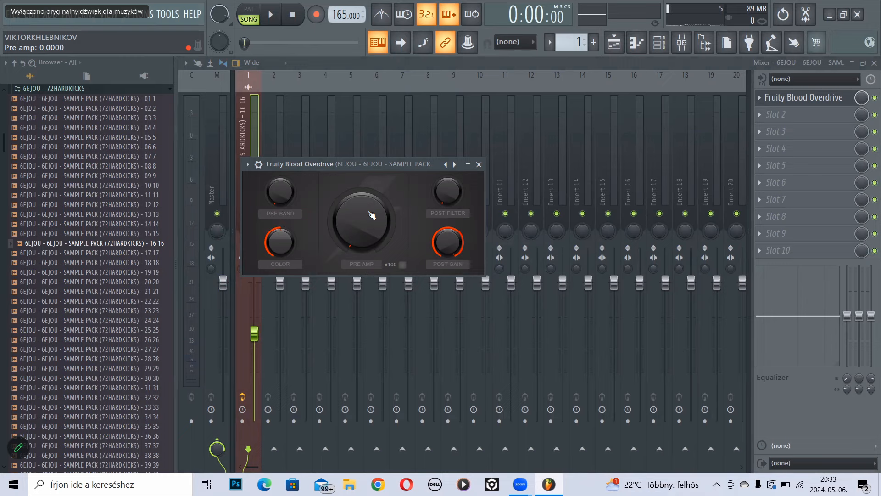
{"action": "key", "text": "space"}
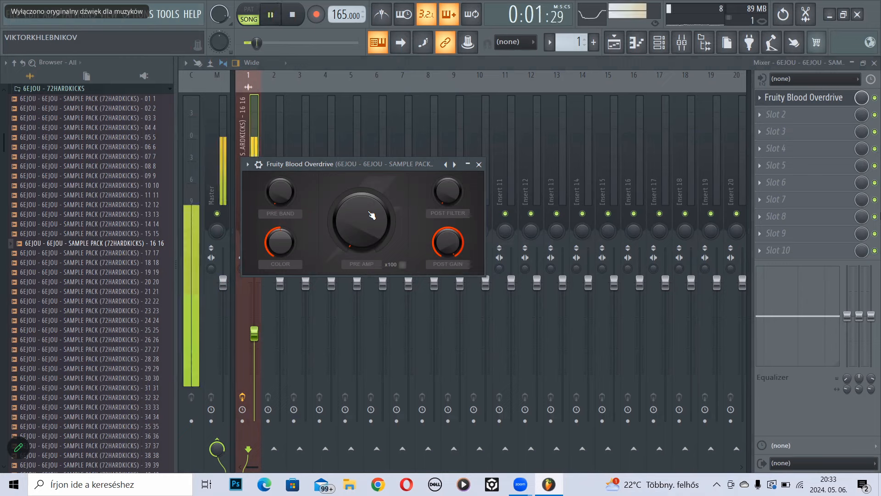
{"action": "mouse_move", "coordinate": [370, 225]}
{"action": "left_mouse_down"}
{"action": "mouse_move", "coordinate": [370, 179]}
{"action": "mouse_move", "coordinate": [370, 209]}
{"action": "left_mouse_up"}
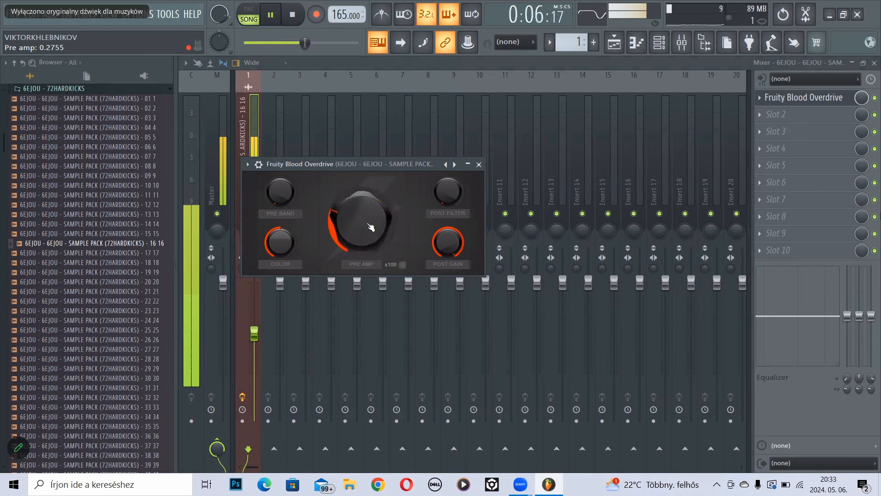
{"action": "left_click", "coordinate": [875, 98]}
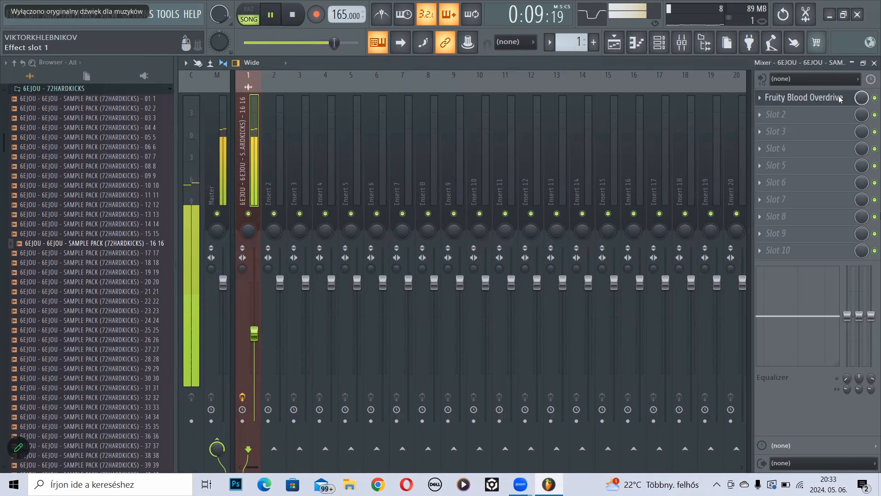
{"action": "left_click", "coordinate": [272, 17]}
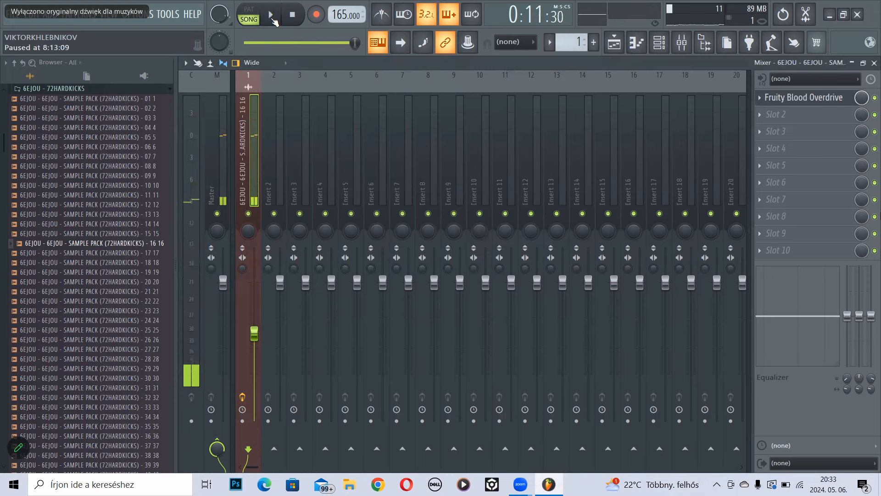
- Return playback to the start, set the kick's Fruity Blood Overdrive pre amp to 0.3000 and listen to the result
{"action": "left_click", "coordinate": [614, 42]}
{"action": "left_click", "coordinate": [422, 87]}
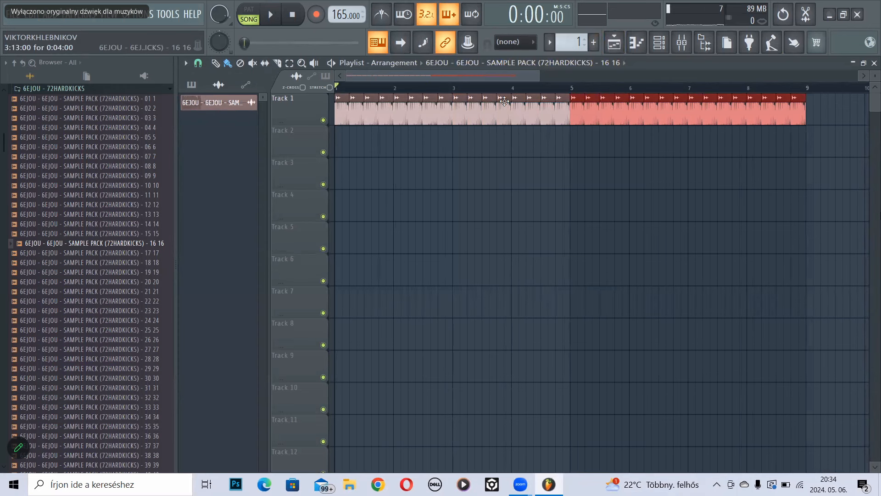
{"action": "left_click", "coordinate": [682, 43]}
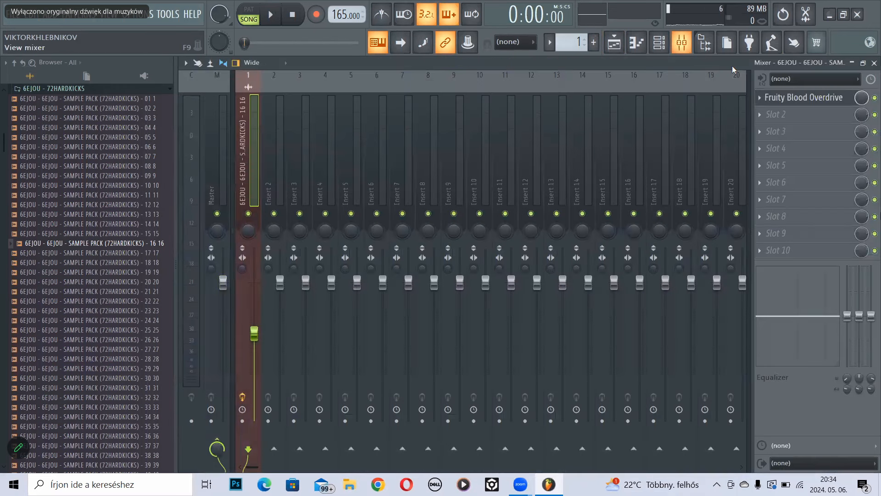
{"action": "left_click", "coordinate": [826, 96]}
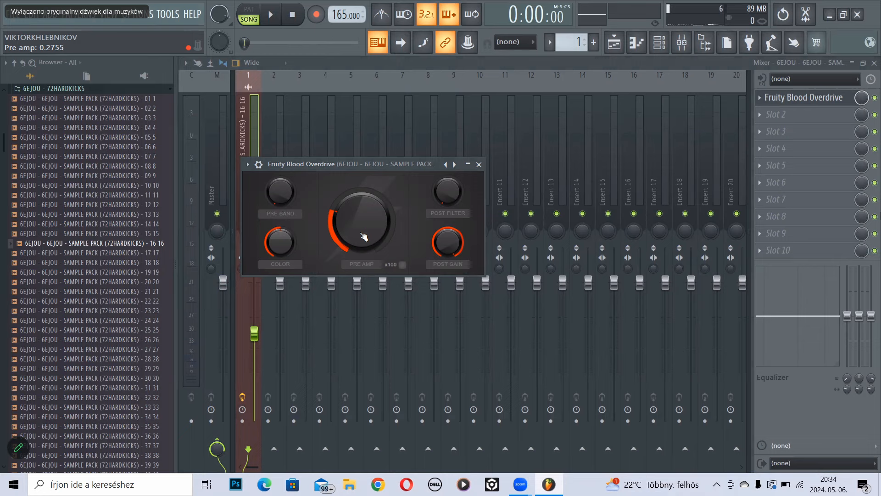
{"action": "mouse_move", "coordinate": [362, 236]}
{"action": "left_mouse_down"}
{"action": "mouse_move", "coordinate": [363, 204]}
{"action": "mouse_move", "coordinate": [363, 241]}
{"action": "left_mouse_up"}
{"action": "key", "text": "space"}
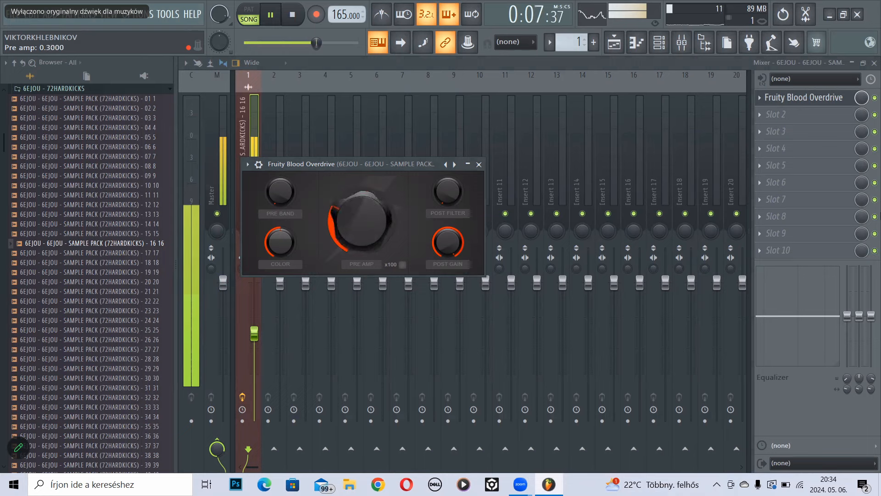
{"action": "key", "text": "space"}
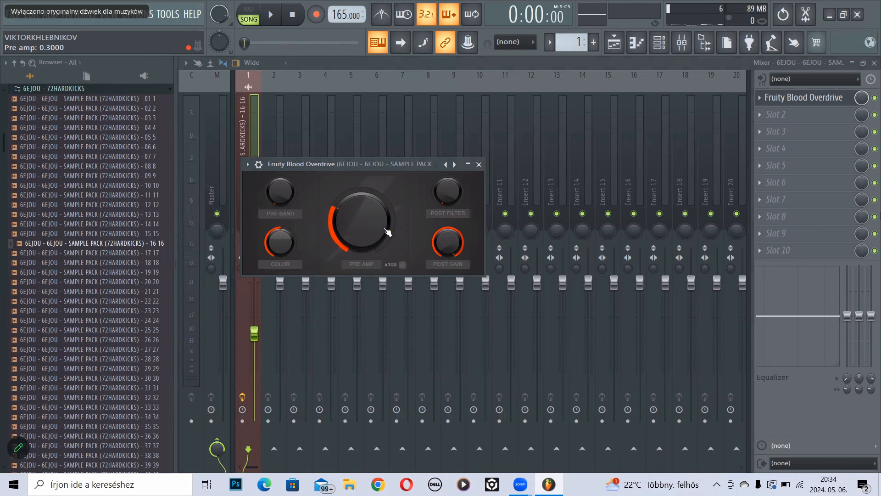
- Load Fruity Parametric EQ 2 in slot 3 of the kick's mixer track and use band 3 to boost the sub range slightly
{"action": "left_click", "coordinate": [775, 131]}
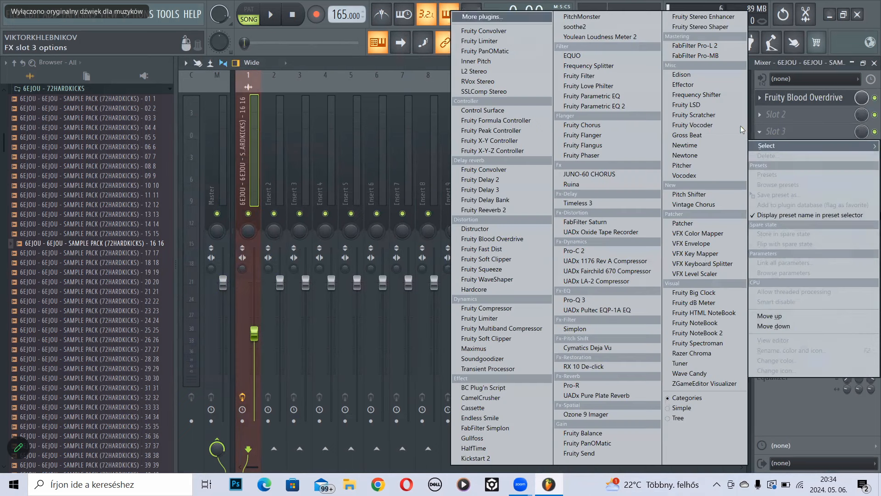
{"action": "left_click", "coordinate": [628, 109]}
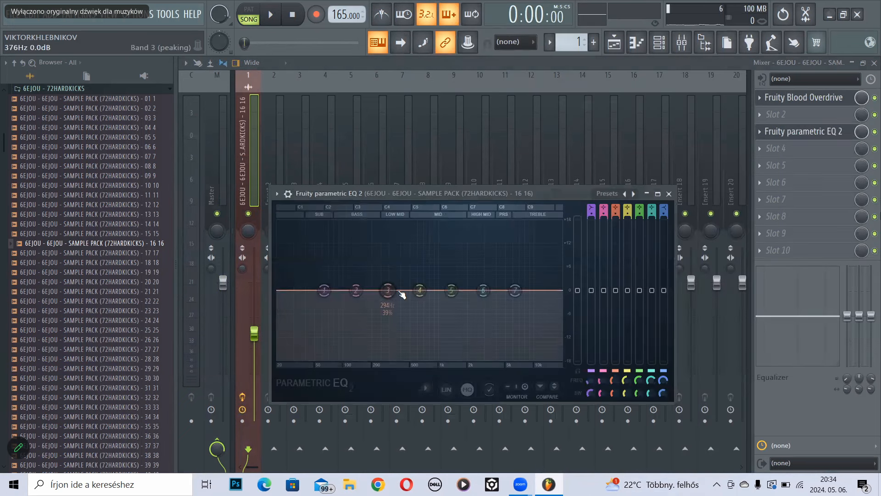
{"action": "left_click_drag", "start_coordinate": [388, 289], "coordinate": [323, 281]}
{"action": "key", "text": "space"}
{"action": "key", "text": "space"}
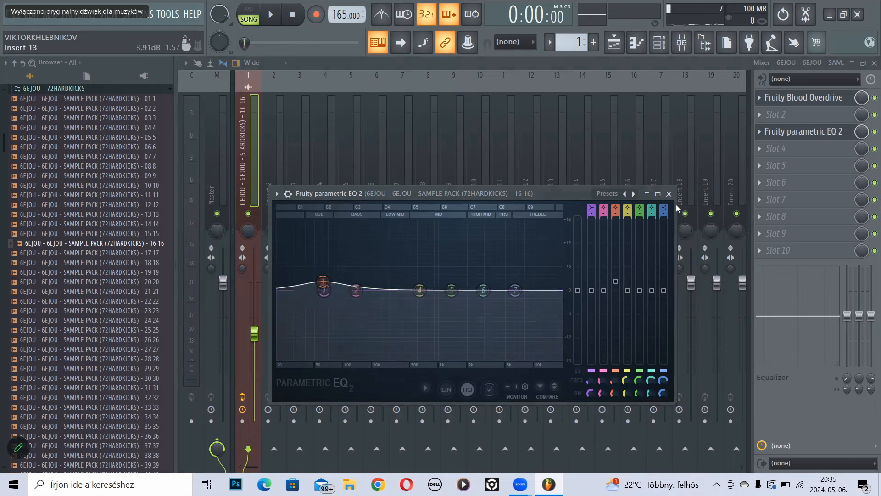
- Close the equalizer, open the playlist and shorten the last kick clip before bar 5 to two steps (0:02:00)
{"action": "left_click", "coordinate": [669, 193]}
{"action": "left_click", "coordinate": [621, 49]}
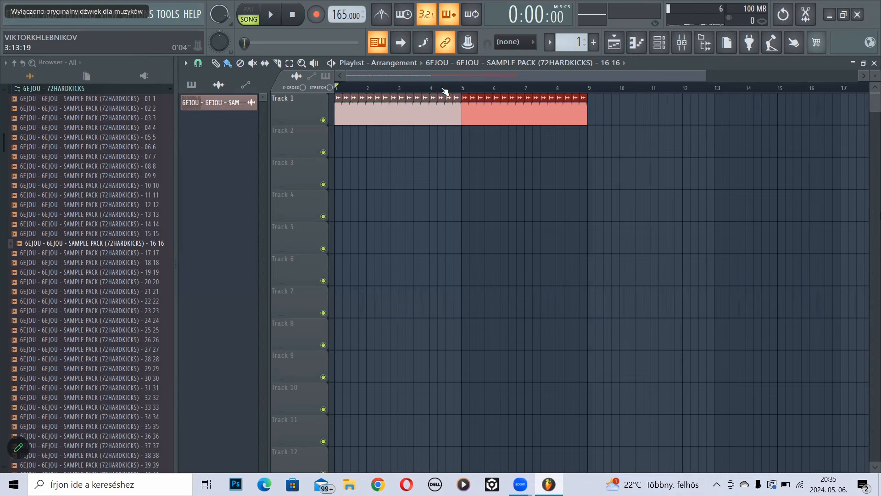
{"action": "scroll", "coordinate": [447, 90], "scroll_direction": "up", "scroll_amount": 5}
{"action": "scroll", "coordinate": [487, 91], "scroll_direction": "up", "scroll_amount": 2}
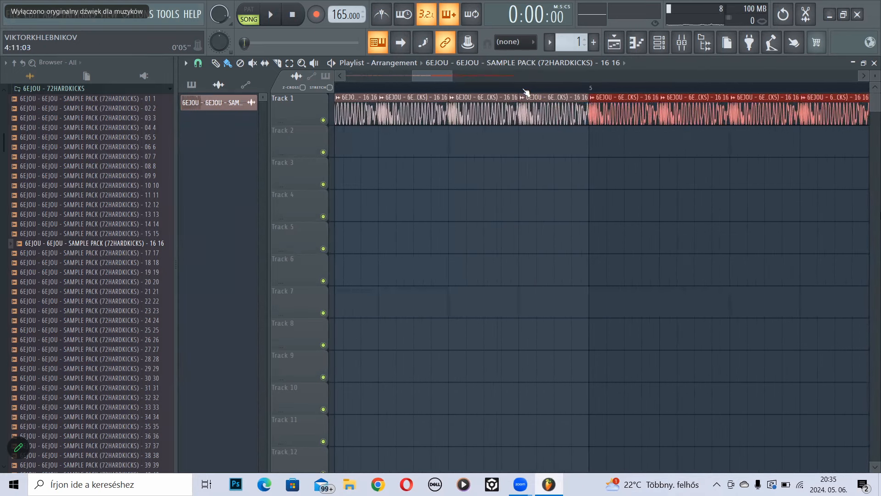
{"action": "scroll", "coordinate": [525, 93], "scroll_direction": "up", "scroll_amount": 2}
{"action": "left_click_drag", "start_coordinate": [625, 108], "coordinate": [515, 109]}
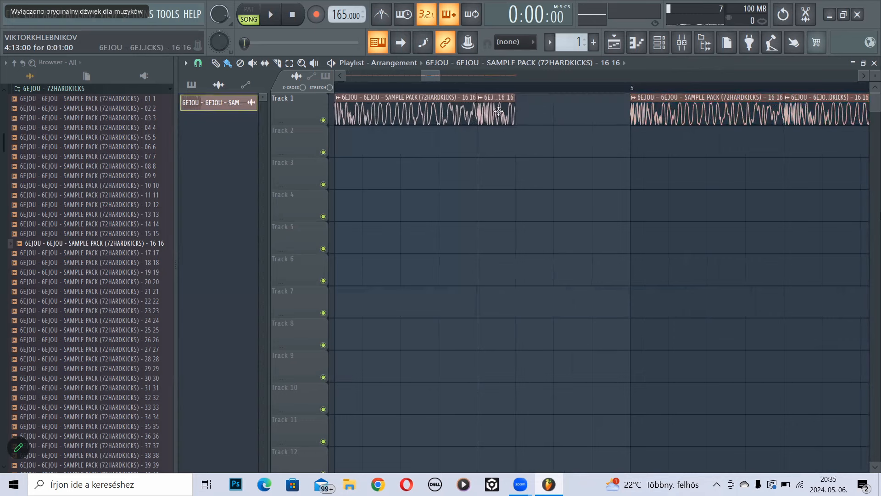
{"action": "left_click_drag", "start_coordinate": [515, 110], "coordinate": [554, 110]}
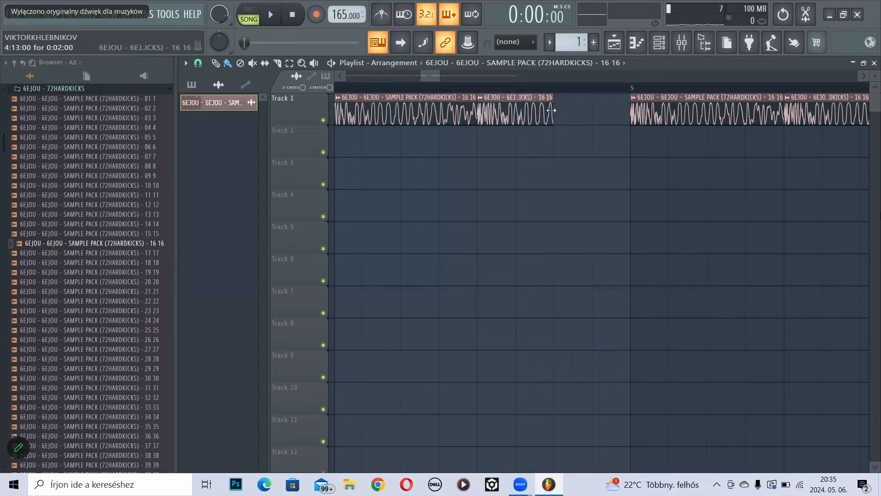
- Add two one-step kick clips at 4:15:00 and 4:16:00 on Track 1 to form a fill before bar 5
{"action": "left_click", "coordinate": [559, 143]}
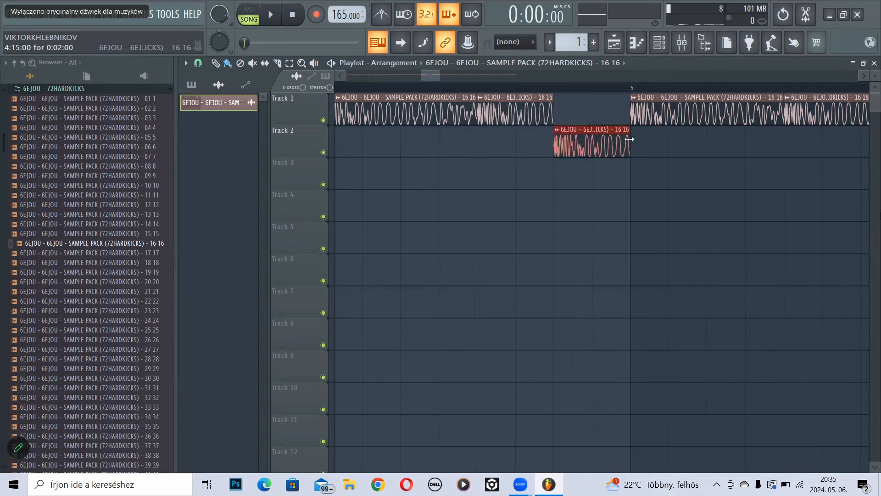
{"action": "mouse_move", "coordinate": [630, 144]}
{"action": "left_mouse_down"}
{"action": "mouse_move", "coordinate": [592, 141]}
{"action": "mouse_move", "coordinate": [572, 101]}
{"action": "left_mouse_up"}
{"action": "left_click", "coordinate": [597, 133]}
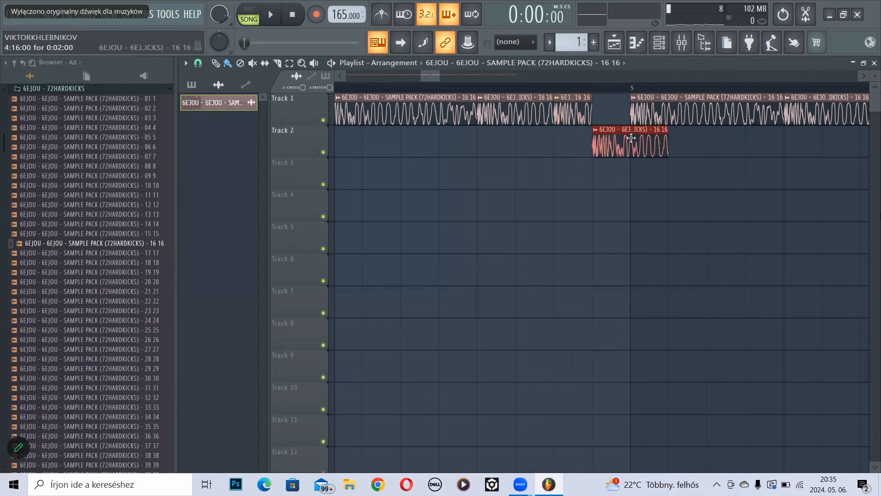
{"action": "mouse_move", "coordinate": [668, 139]}
{"action": "left_mouse_down"}
{"action": "mouse_move", "coordinate": [631, 138]}
{"action": "mouse_move", "coordinate": [603, 93]}
{"action": "left_mouse_up"}
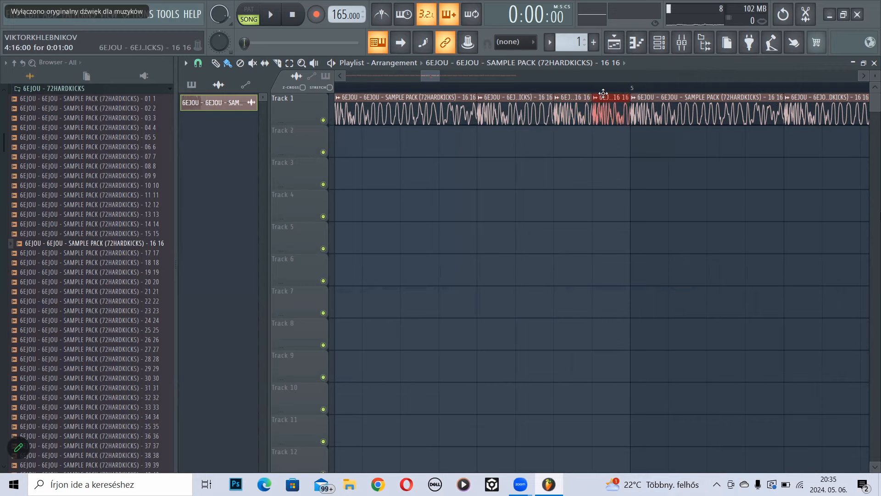
- Shorten the last kick clip of bar 8 to two steps and add another two-step kick right after it
{"action": "scroll", "coordinate": [603, 95], "scroll_direction": "down", "scroll_amount": 4}
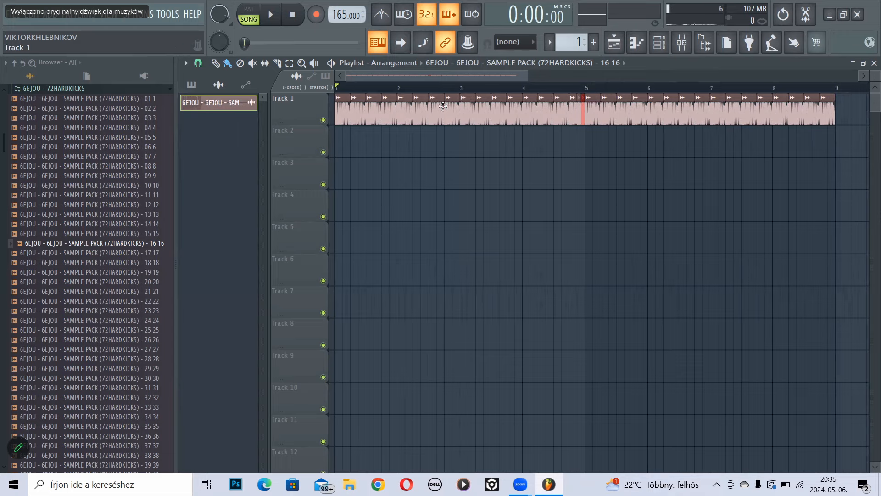
{"action": "scroll", "coordinate": [847, 101], "scroll_direction": "up", "scroll_amount": 4}
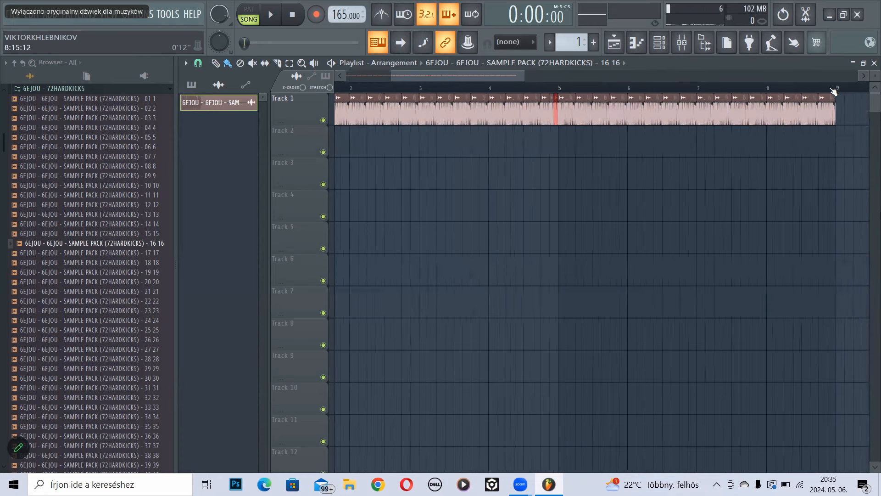
{"action": "left_click_drag", "start_coordinate": [849, 102], "coordinate": [821, 112]}
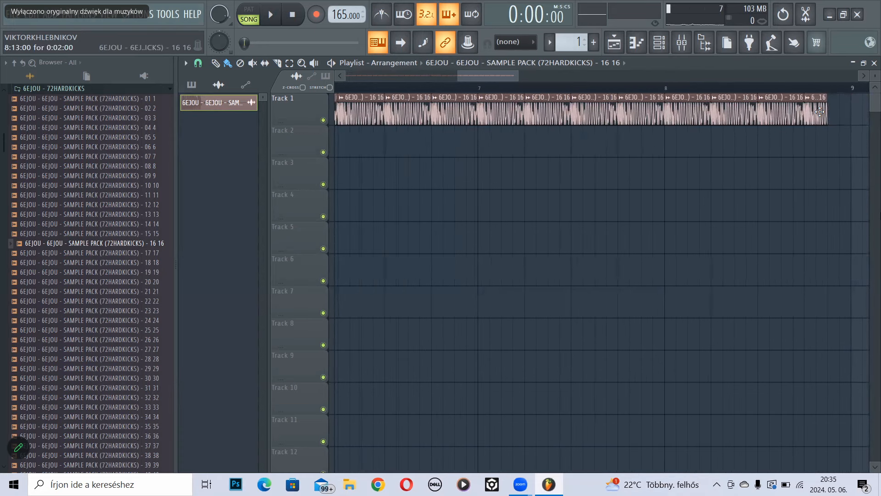
{"action": "left_click", "coordinate": [843, 110]}
{"action": "scroll", "coordinate": [787, 89], "scroll_direction": "down", "scroll_amount": 4}
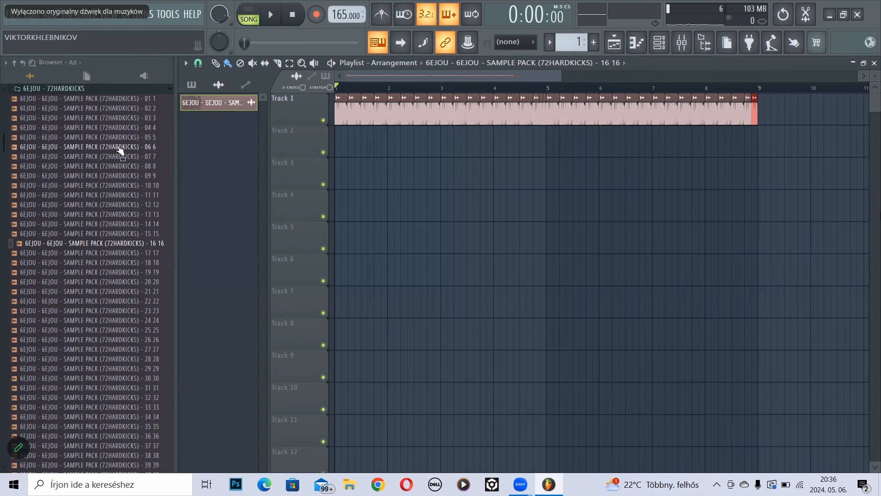
- Collapse the 6EJOU - 72HARDKICKS folder and look through the 6EJOU - Hard Industrial Sample pack contents
{"action": "scroll", "coordinate": [129, 195], "scroll_direction": "up", "scroll_amount": 4}
{"action": "left_click", "coordinate": [140, 207]}
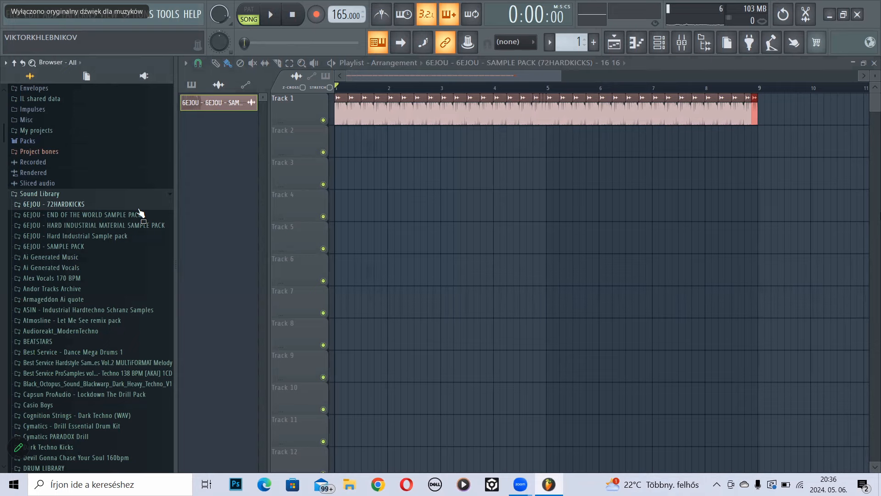
{"action": "left_click", "coordinate": [140, 235]}
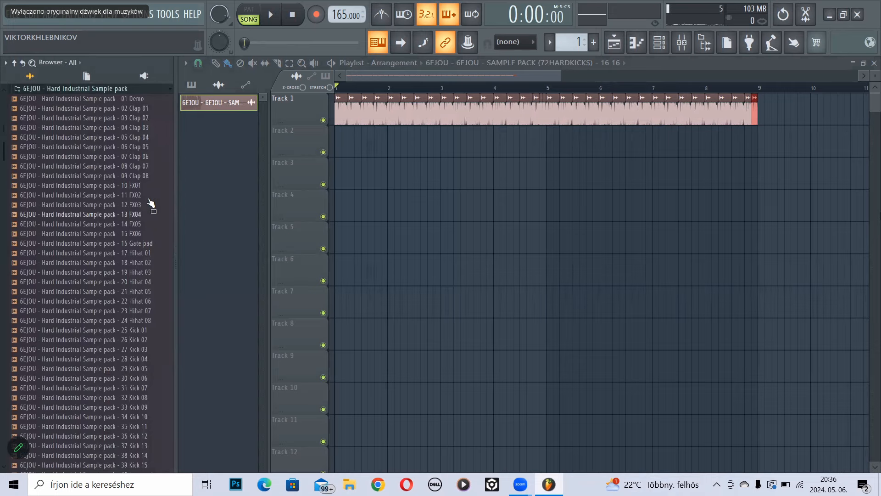
{"action": "left_click", "coordinate": [148, 266]}
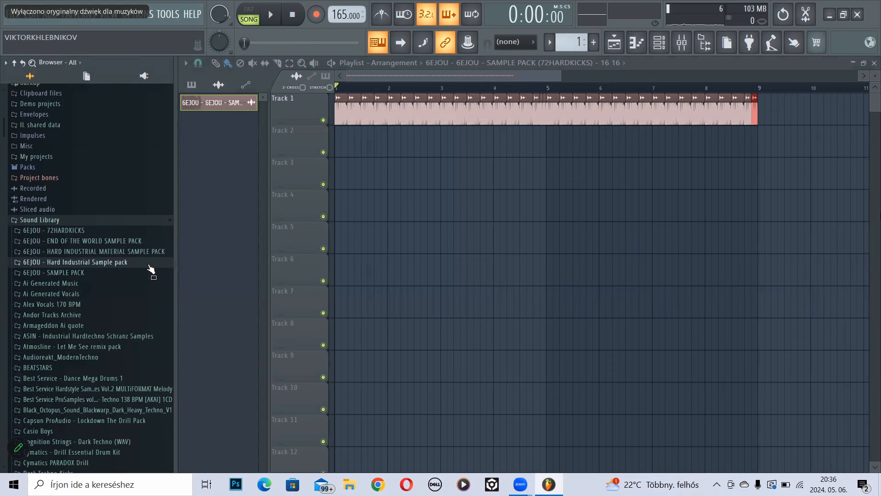
- Look through the ASIN - Industrial Hardtechno Schranz Samples pack and preview ASIN HT Drum Loop 01
{"action": "left_click", "coordinate": [121, 336]}
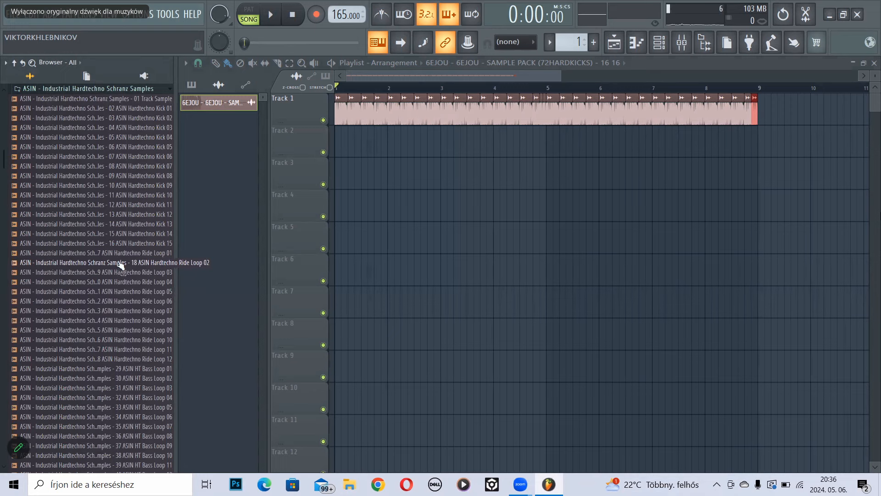
{"action": "scroll", "coordinate": [121, 254], "scroll_direction": "down", "scroll_amount": 14}
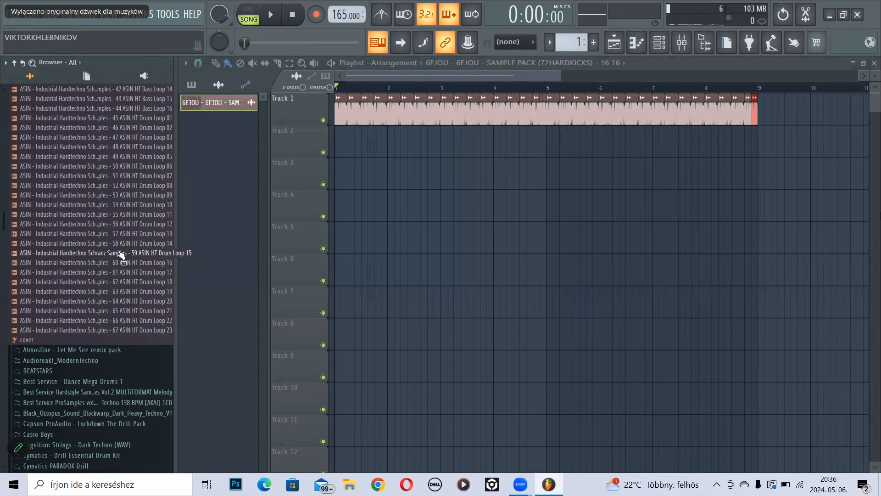
{"action": "scroll", "coordinate": [122, 254], "scroll_direction": "down", "scroll_amount": 6}
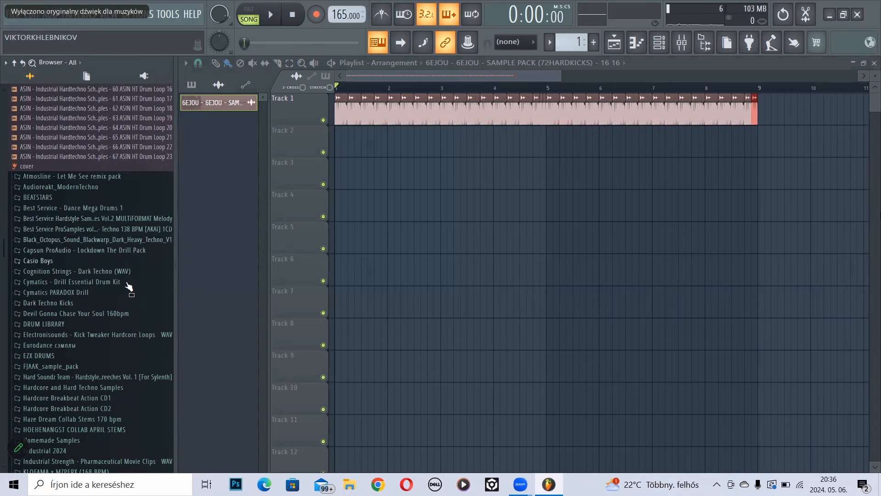
{"action": "scroll", "coordinate": [154, 333], "scroll_direction": "down", "scroll_amount": 4}
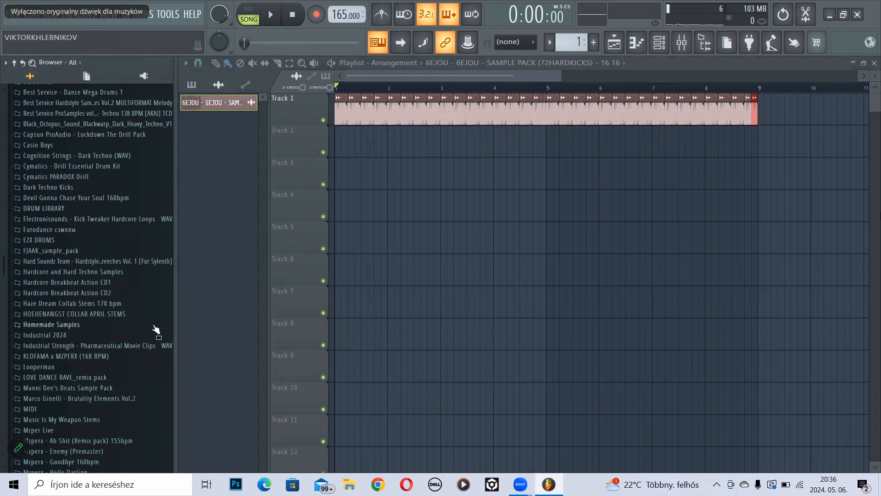
{"action": "scroll", "coordinate": [156, 330], "scroll_direction": "down", "scroll_amount": 2}
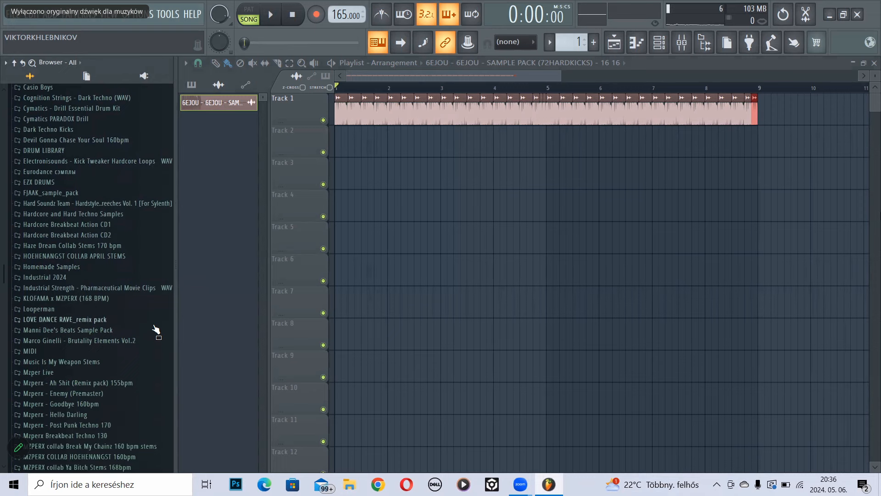
{"action": "scroll", "coordinate": [156, 329], "scroll_direction": "up", "scroll_amount": 8}
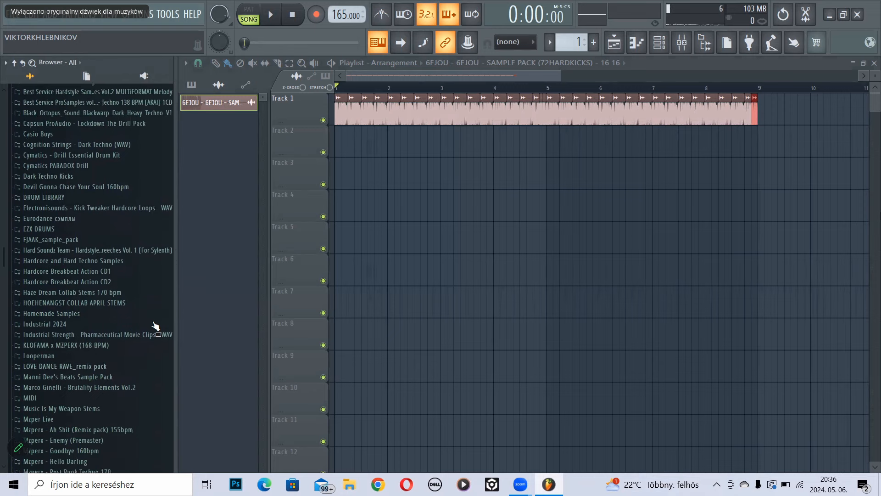
{"action": "left_click", "coordinate": [391, 87]}
{"action": "left_click_drag", "start_coordinate": [392, 91], "coordinate": [336, 90]}
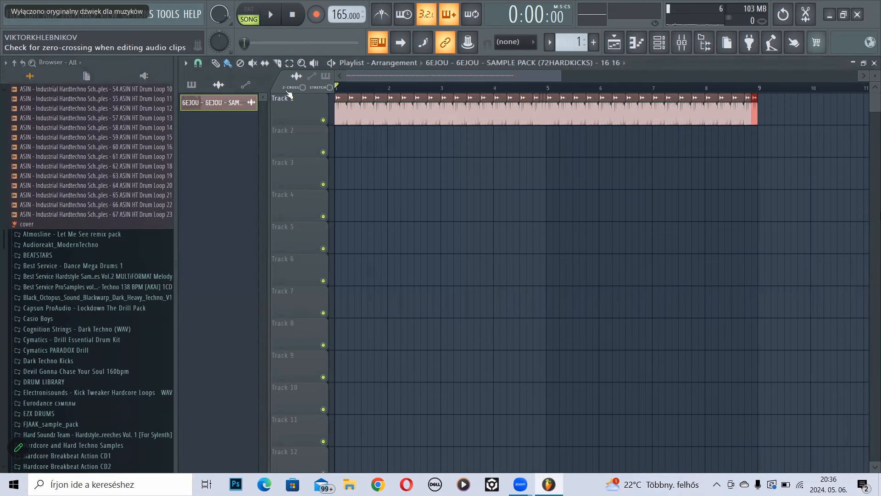
{"action": "scroll", "coordinate": [117, 176], "scroll_direction": "up", "scroll_amount": 8}
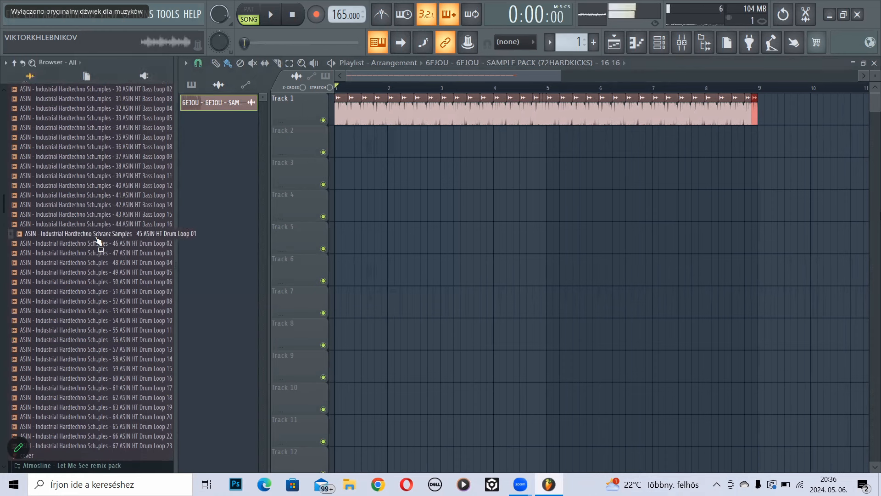
{"action": "left_click", "coordinate": [98, 234]}
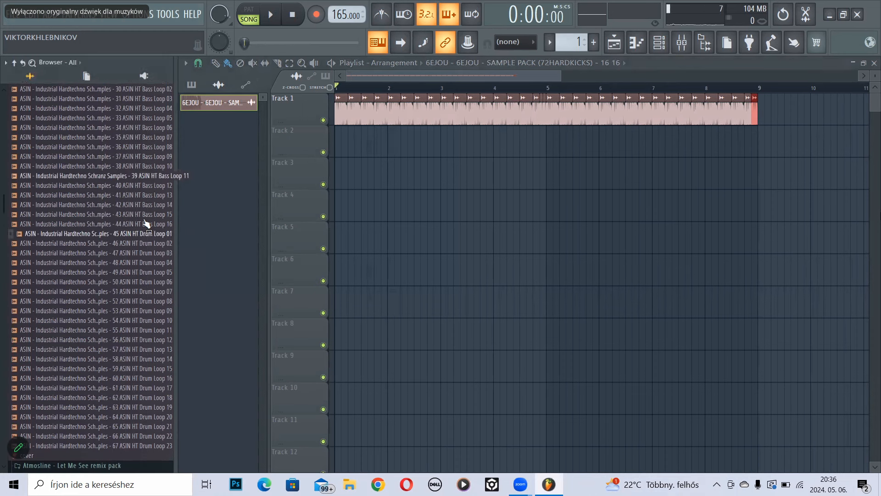
{"action": "scroll", "coordinate": [132, 208], "scroll_direction": "up", "scroll_amount": 6}
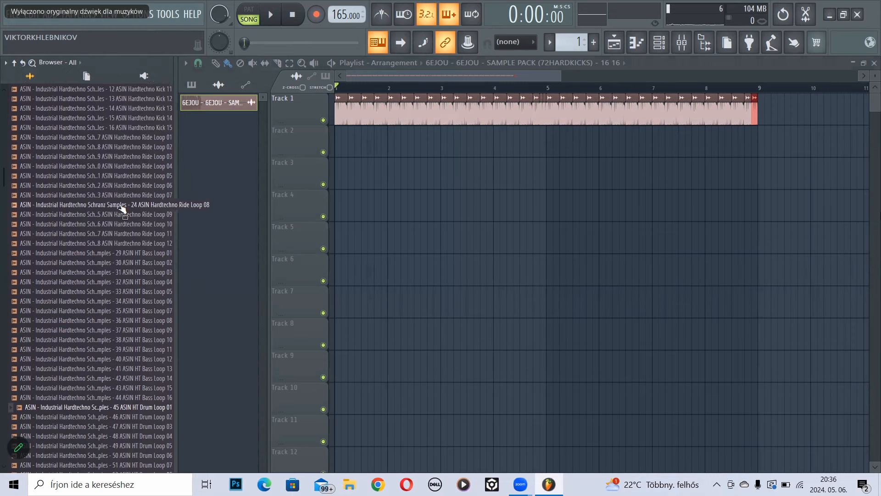
{"action": "scroll", "coordinate": [123, 202], "scroll_direction": "up", "scroll_amount": 6}
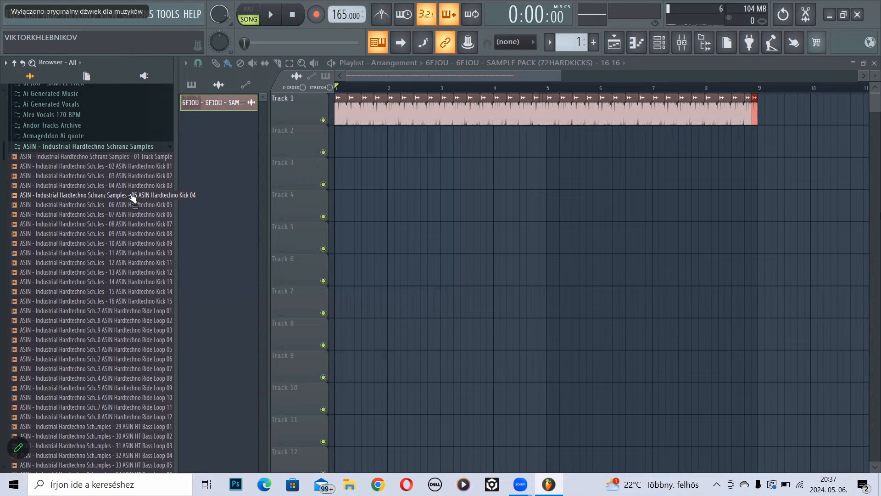
- Find FJAAK_sample_pack in the sound library and open its FJAAK_hihats folder inside FJAAK_drums
{"action": "scroll", "coordinate": [127, 231], "scroll_direction": "down", "scroll_amount": 6}
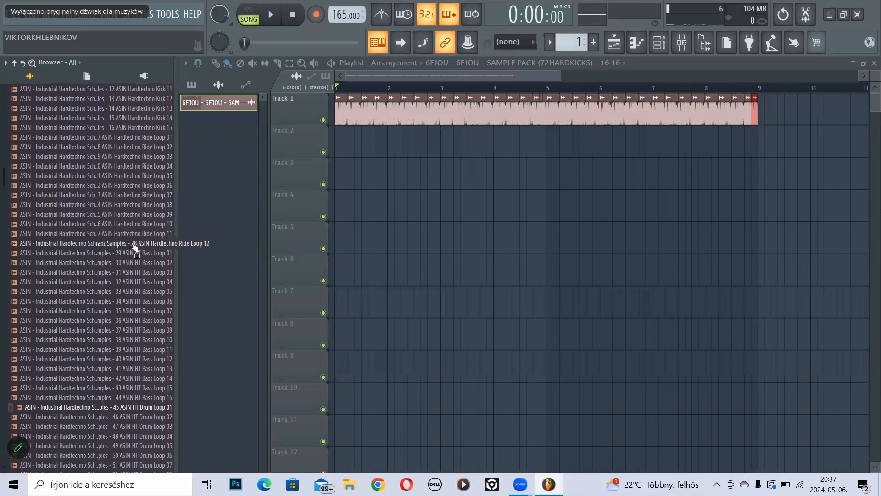
{"action": "scroll", "coordinate": [133, 248], "scroll_direction": "down", "scroll_amount": 12}
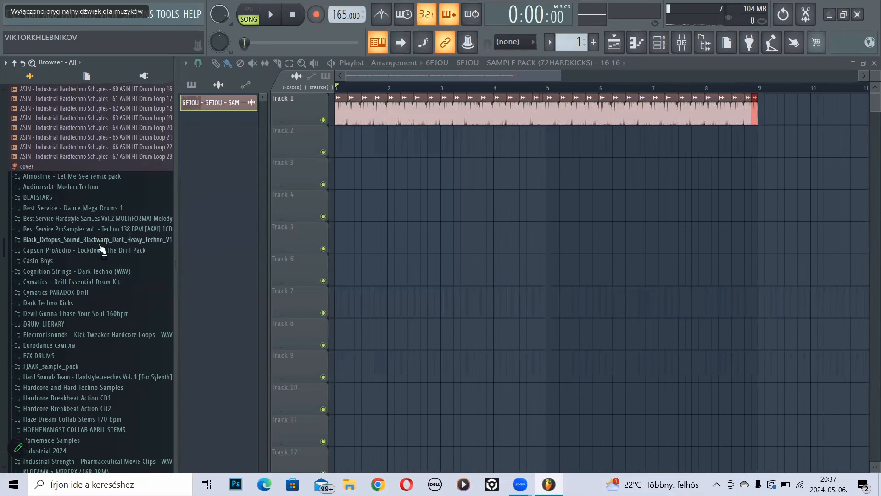
{"action": "scroll", "coordinate": [115, 300], "scroll_direction": "down", "scroll_amount": 4}
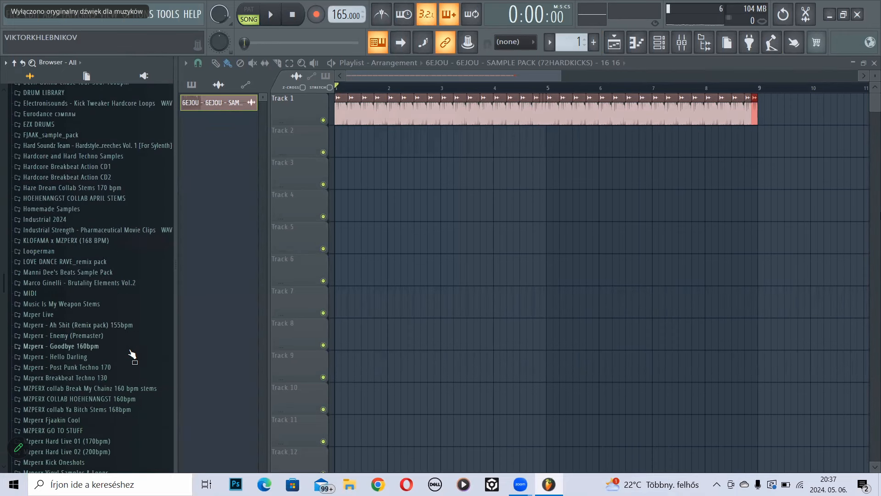
{"action": "scroll", "coordinate": [132, 354], "scroll_direction": "down", "scroll_amount": 5}
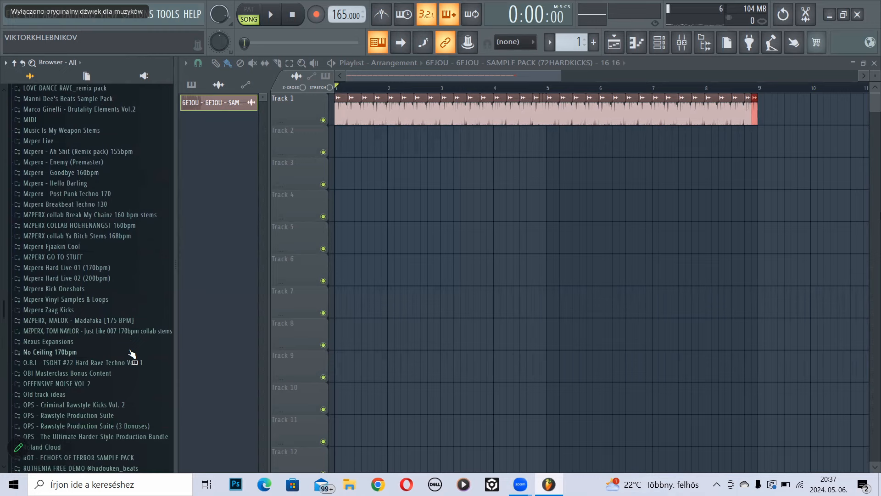
{"action": "scroll", "coordinate": [132, 355], "scroll_direction": "down", "scroll_amount": 2}
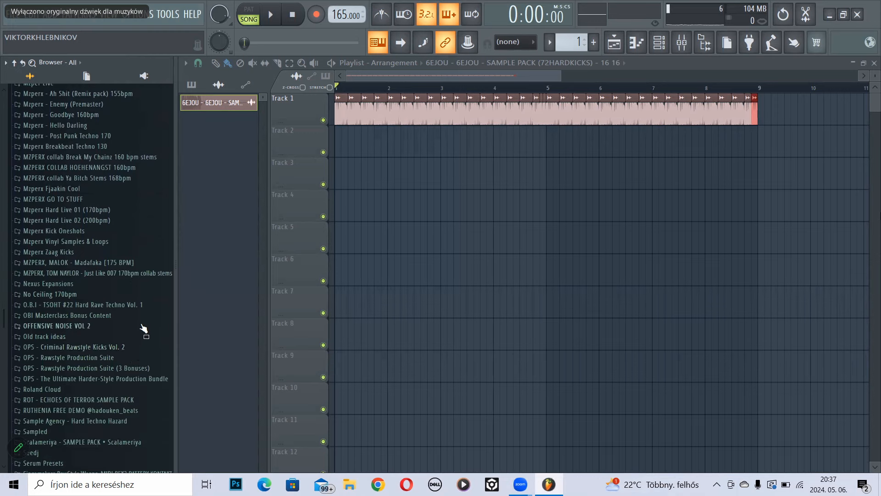
{"action": "scroll", "coordinate": [144, 326], "scroll_direction": "down", "scroll_amount": 2}
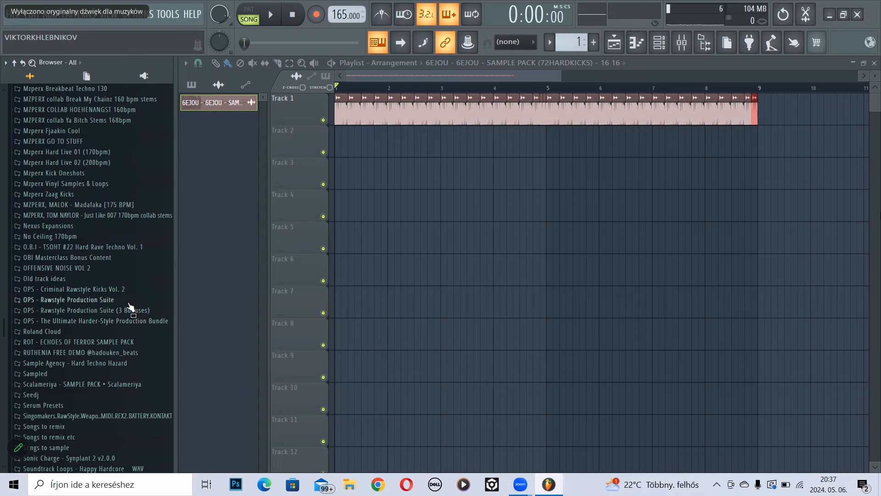
{"action": "scroll", "coordinate": [121, 279], "scroll_direction": "up", "scroll_amount": 4}
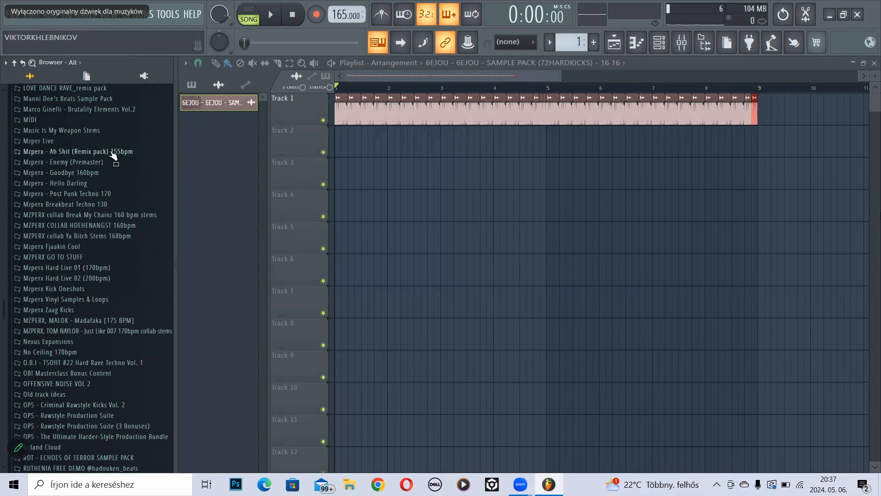
{"action": "scroll", "coordinate": [106, 173], "scroll_direction": "up", "scroll_amount": 1}
{"action": "scroll", "coordinate": [106, 173], "scroll_direction": "up", "scroll_amount": 5}
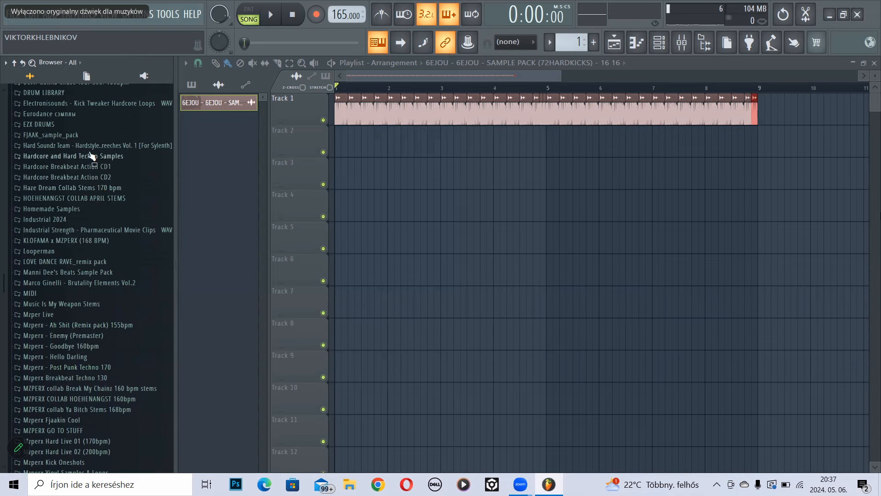
{"action": "left_click", "coordinate": [87, 136]}
{"action": "left_click", "coordinate": [94, 146]}
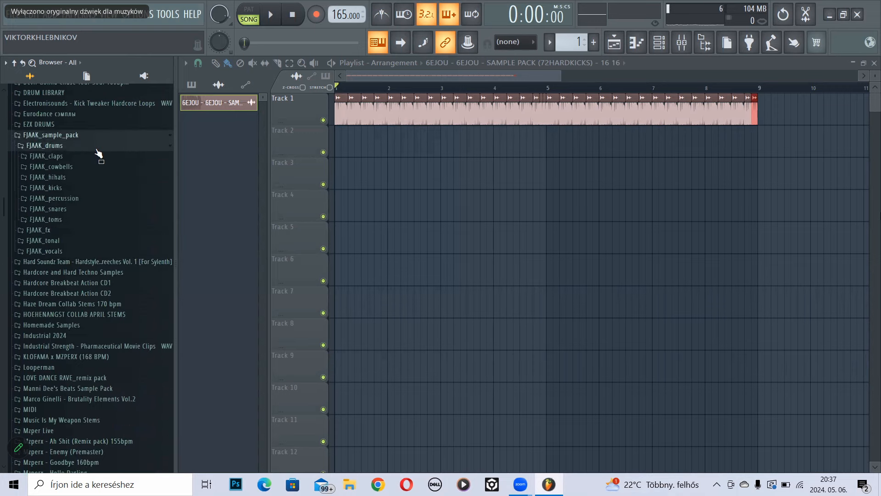
{"action": "left_click", "coordinate": [90, 178]}
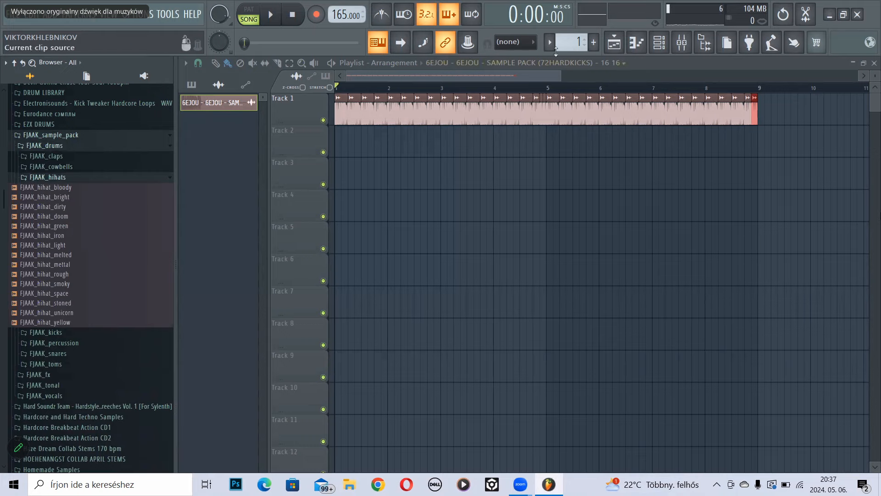
- Name the first pattern hat 1 and show all channels in the channel rack
{"action": "left_click", "coordinate": [593, 42]}
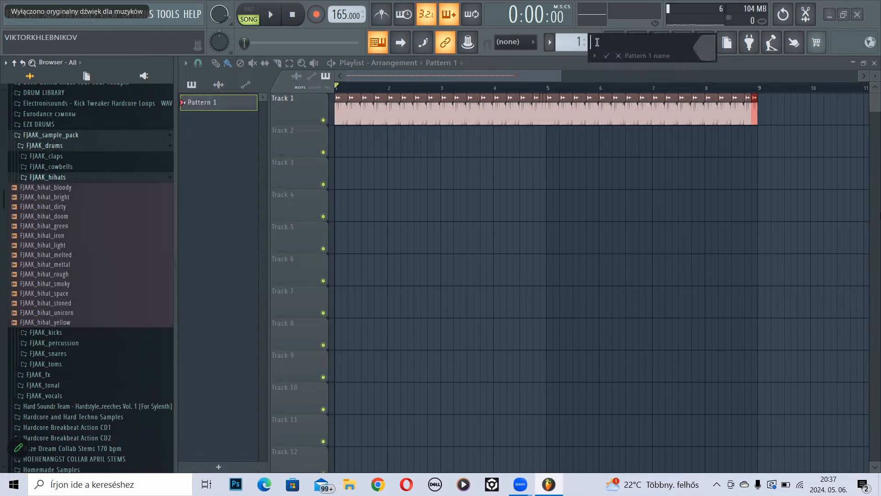
{"action": "type", "text": "hat 1"}
{"action": "key", "text": "Return"}
{"action": "left_click", "coordinate": [643, 50]}
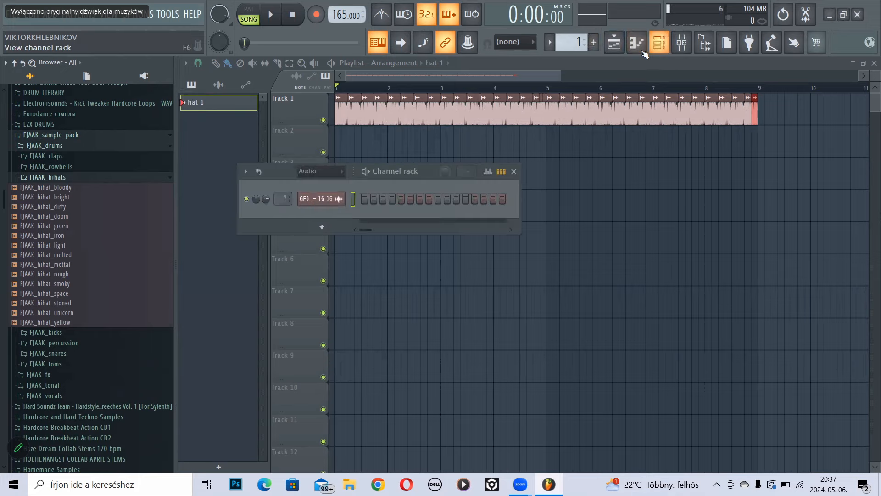
{"action": "left_click", "coordinate": [334, 172]}
{"action": "left_click", "coordinate": [332, 178]}
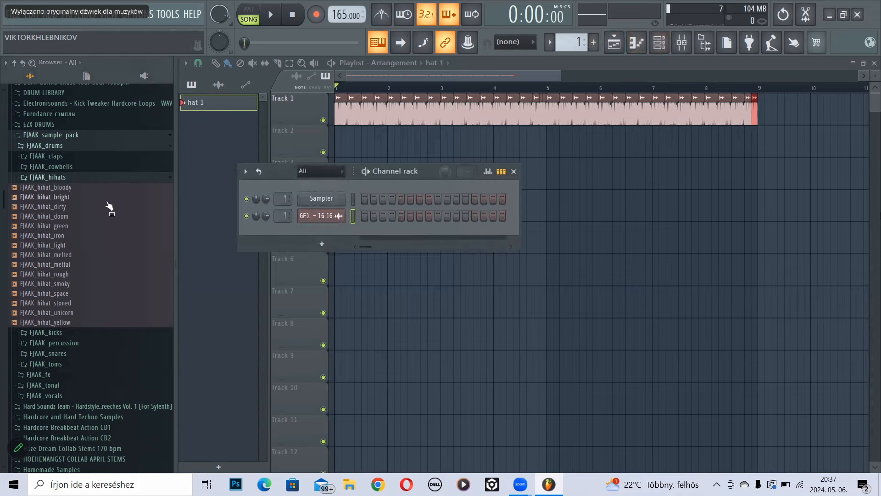
- Preview the samples in the FJAAK_hihats folder and add FJAAK_hihat_bloody to the channel rack
{"action": "left_click", "coordinate": [102, 216]}
{"action": "left_click", "coordinate": [102, 226]}
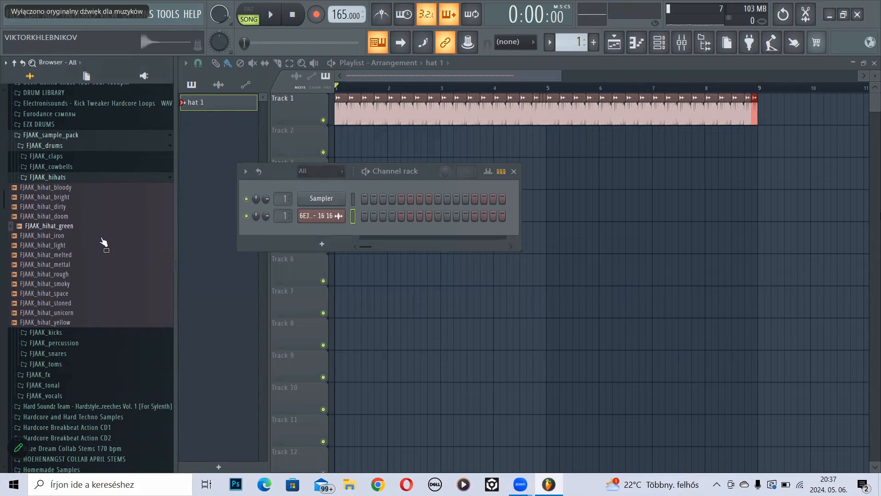
{"action": "left_click", "coordinate": [83, 256]}
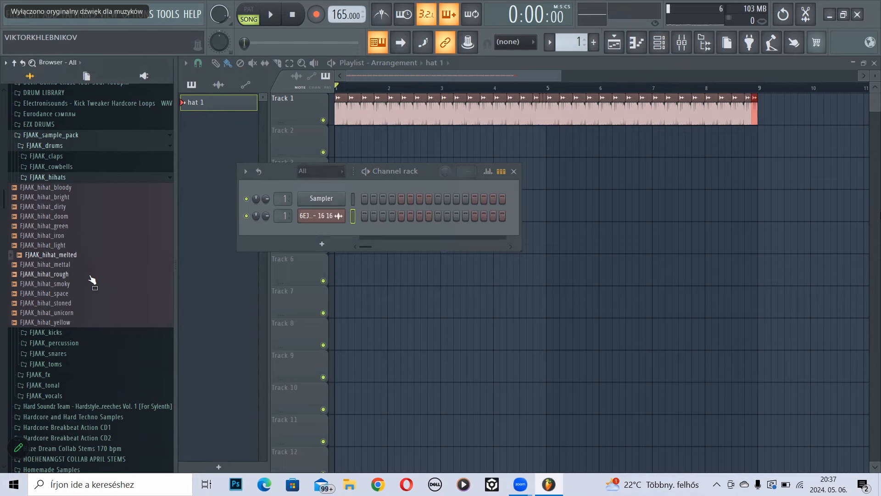
{"action": "left_click", "coordinate": [92, 283]}
{"action": "left_click", "coordinate": [93, 294]}
{"action": "left_click", "coordinate": [94, 303]}
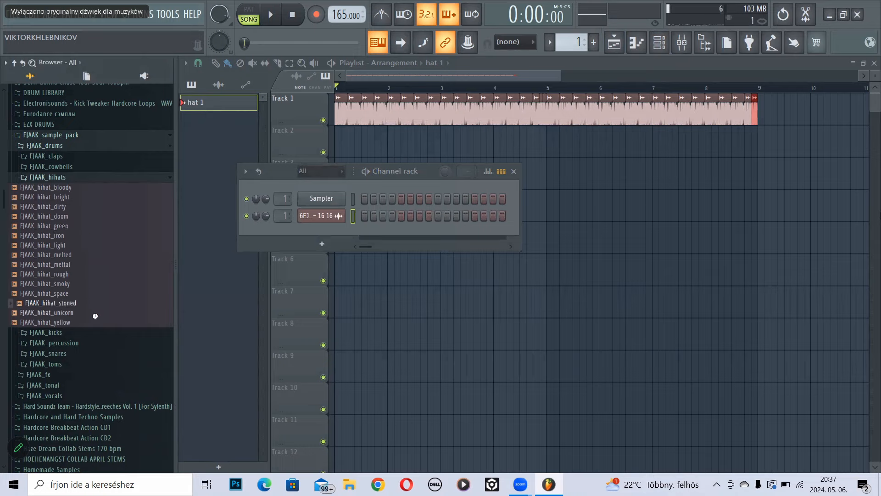
{"action": "left_click", "coordinate": [102, 206]}
{"action": "left_click", "coordinate": [102, 198]}
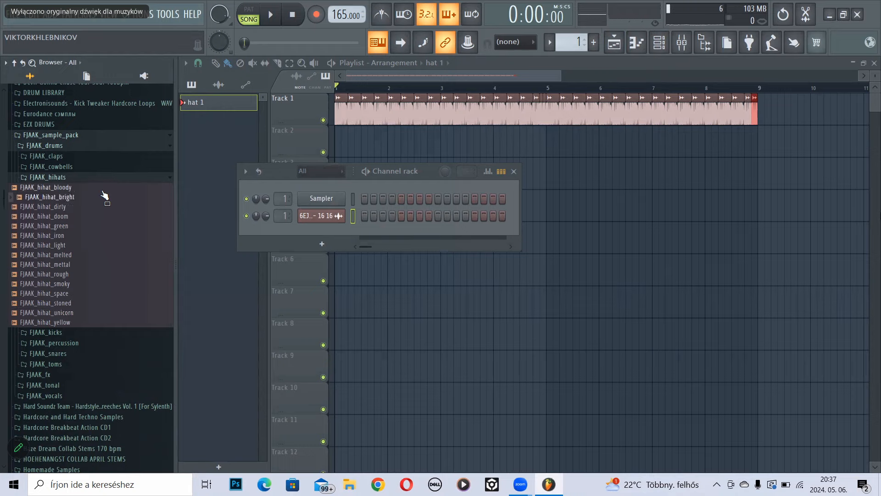
{"action": "left_click", "coordinate": [103, 191]}
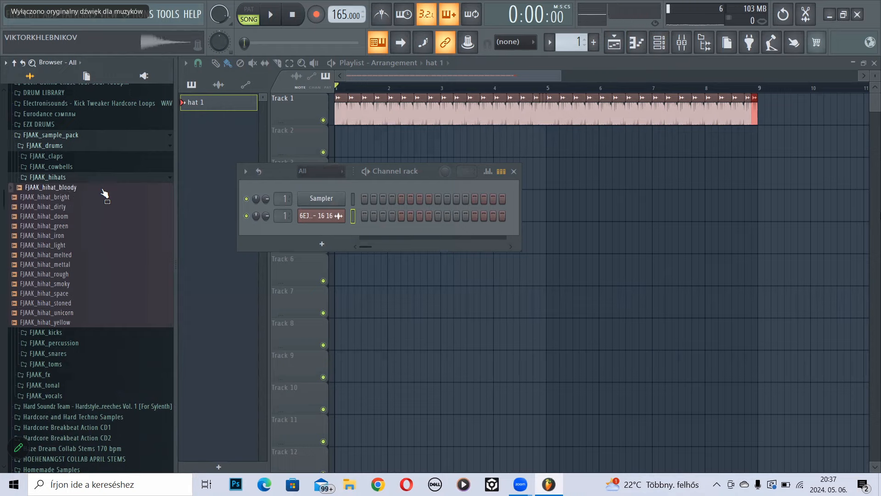
{"action": "left_click_drag", "start_coordinate": [103, 190], "coordinate": [321, 216]}
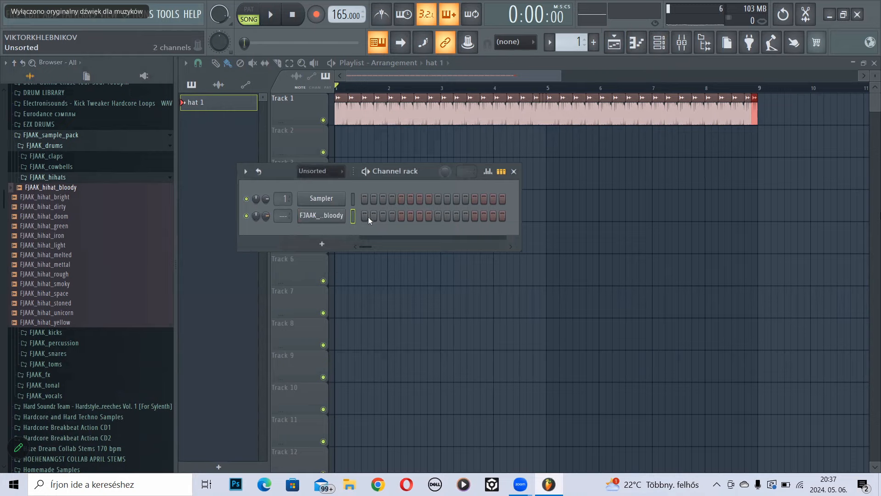
- Program FJAAK_hihat_bloody on steps 3, 7, 11 and 15 and paint hat 1 across bars 1 to 8 of Track 2
{"action": "left_click", "coordinate": [383, 215]}
{"action": "left_click", "coordinate": [419, 216]}
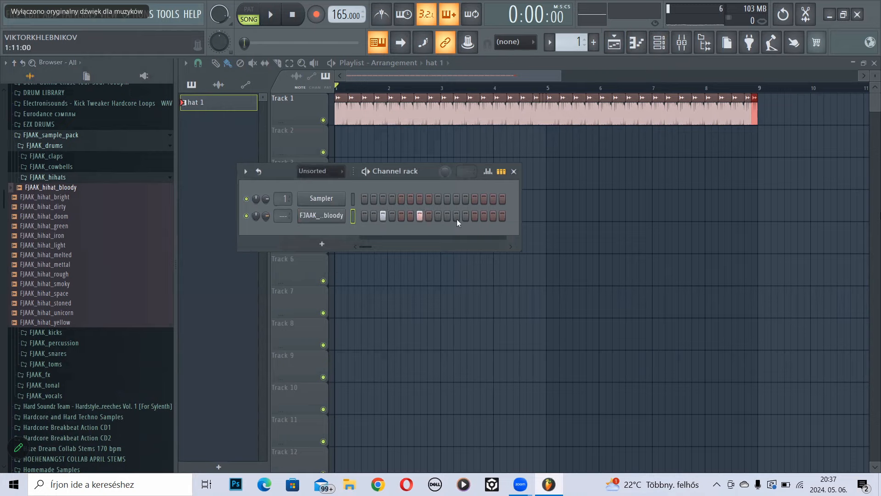
{"action": "left_click", "coordinate": [456, 215]}
{"action": "left_click_drag", "start_coordinate": [338, 144], "coordinate": [724, 150]}
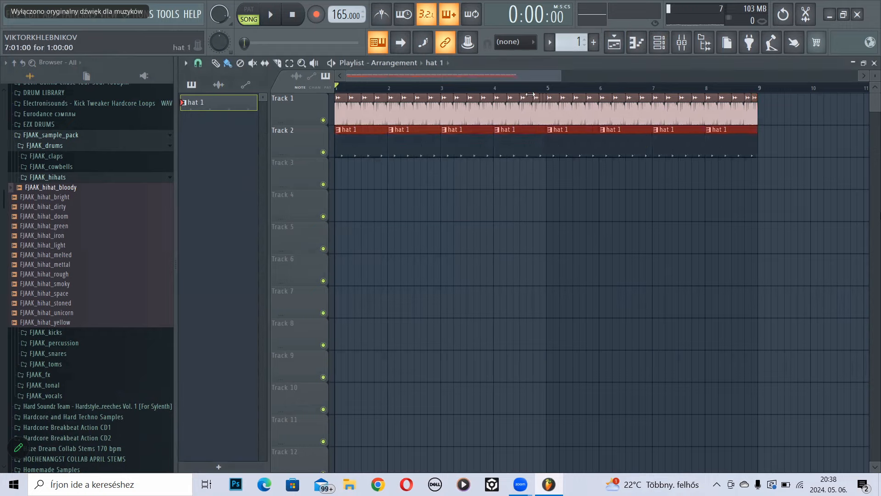
- Play the arrangement from the start to hear the kicks together with the hat 1 pattern
{"action": "left_click_drag", "start_coordinate": [499, 87], "coordinate": [266, 74]}
{"action": "key", "text": "space"}
{"action": "key", "text": "space"}
{"action": "scroll", "coordinate": [378, 87], "scroll_direction": "down", "scroll_amount": 2}
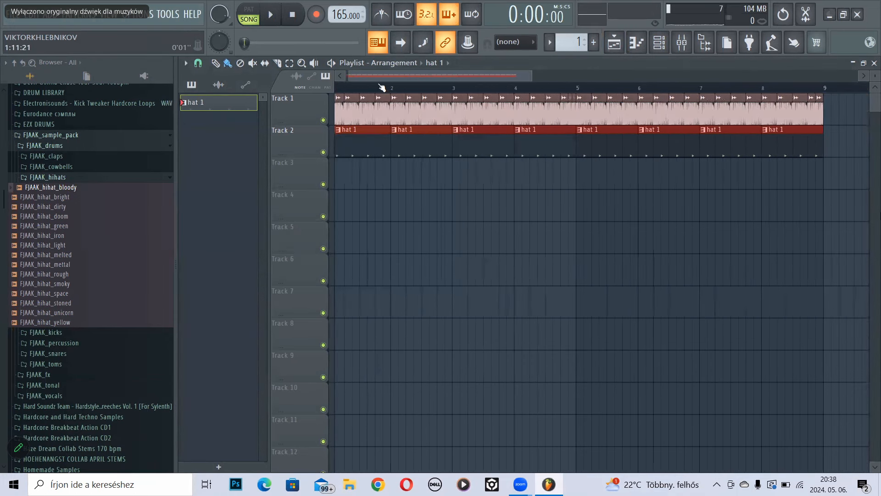
- Audition more FJAAK hi-hats with all channels shown and add FJAAK_hihat_iron as a new channel
{"action": "left_click", "coordinate": [659, 42]}
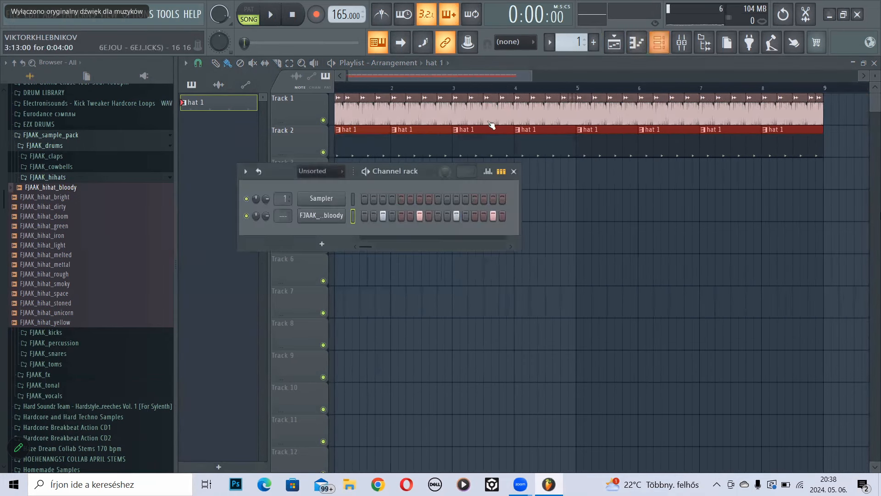
{"action": "left_click", "coordinate": [327, 172]}
{"action": "left_click", "coordinate": [326, 183]}
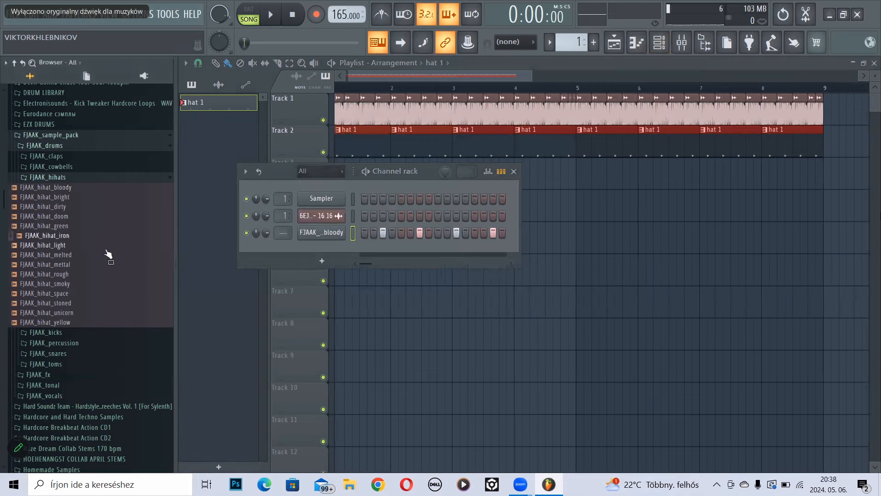
{"action": "left_click", "coordinate": [109, 294]}
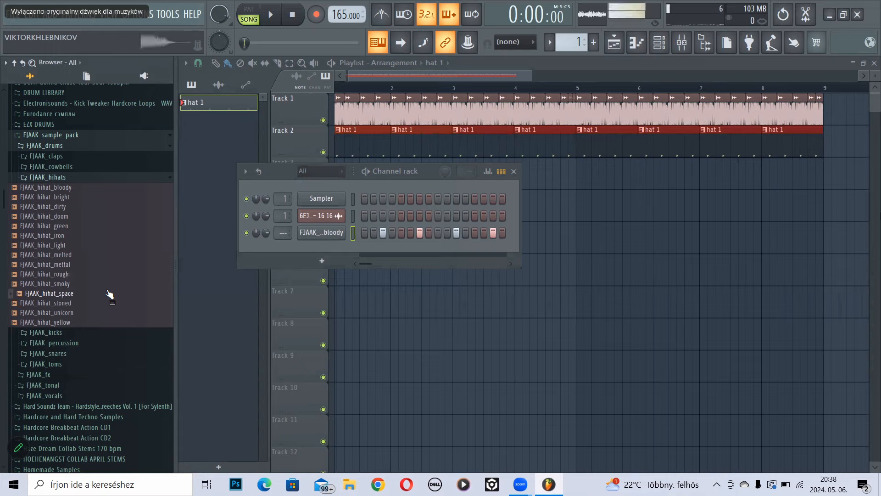
{"action": "left_click", "coordinate": [97, 324]}
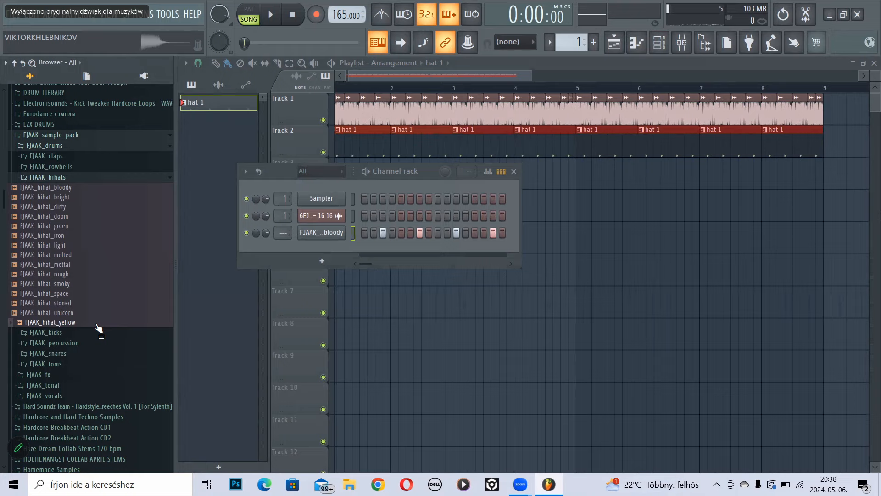
{"action": "left_click", "coordinate": [96, 262]}
{"action": "key", "text": "Up"}
{"action": "key", "text": "Up"}
{"action": "key", "text": "Up"}
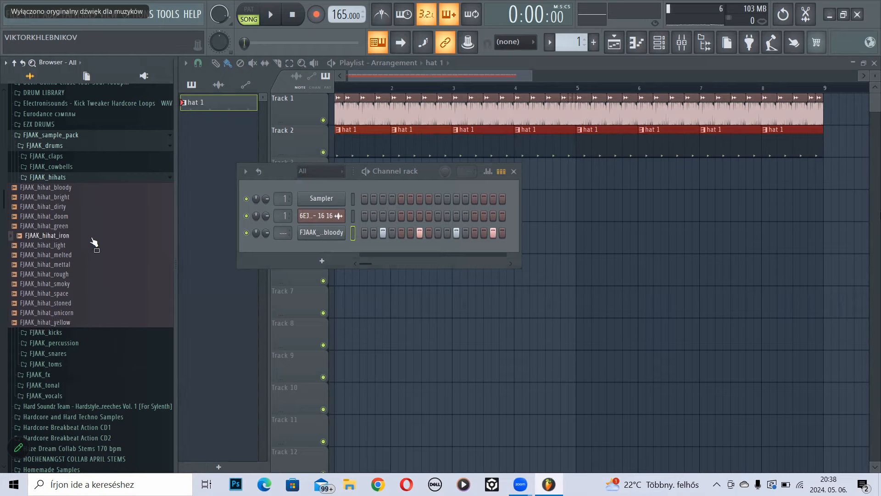
{"action": "left_click_drag", "start_coordinate": [92, 238], "coordinate": [307, 250]}
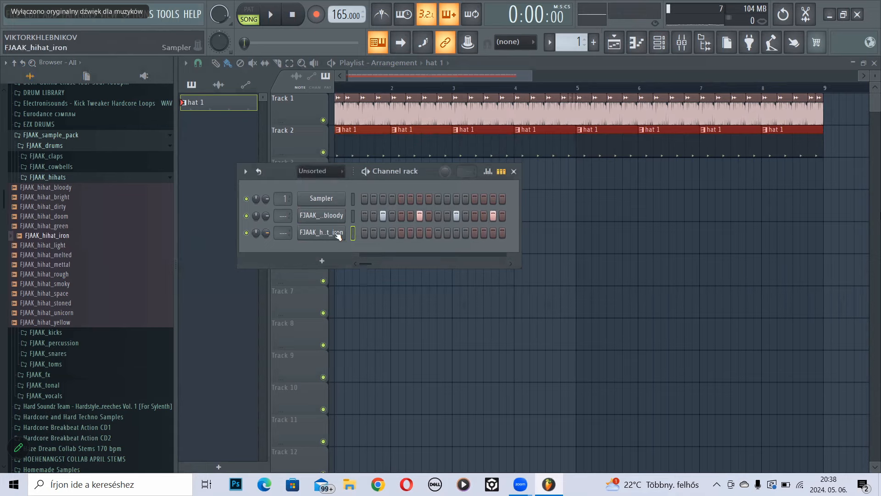
- Create a second pattern named fast hat and fill all 16 steps of the FJAAK_hihat_iron channel
{"action": "left_click_drag", "start_coordinate": [368, 233], "coordinate": [564, 240]}
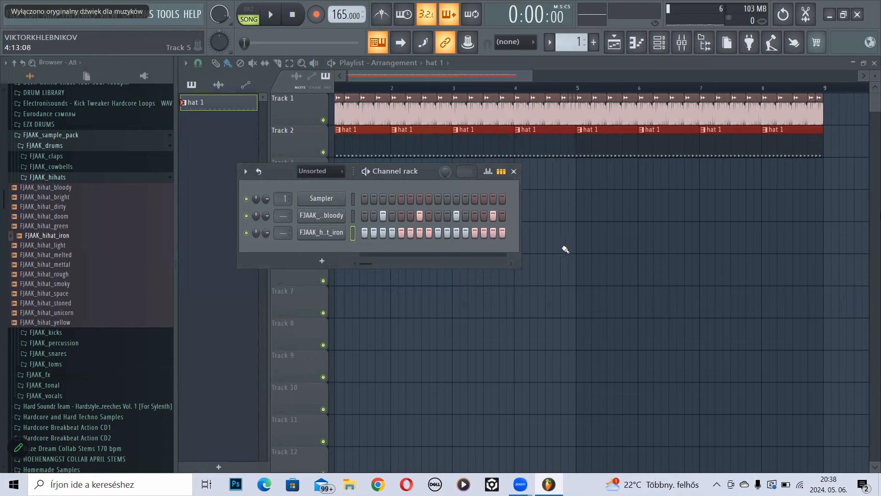
{"action": "left_click_drag", "start_coordinate": [361, 234], "coordinate": [533, 239]}
{"action": "left_click", "coordinate": [594, 43]}
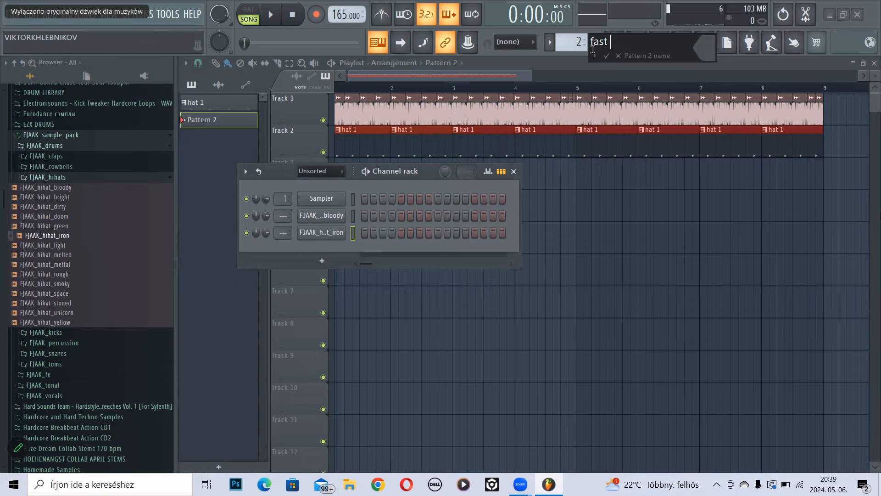
{"action": "key", "text": "Return"}
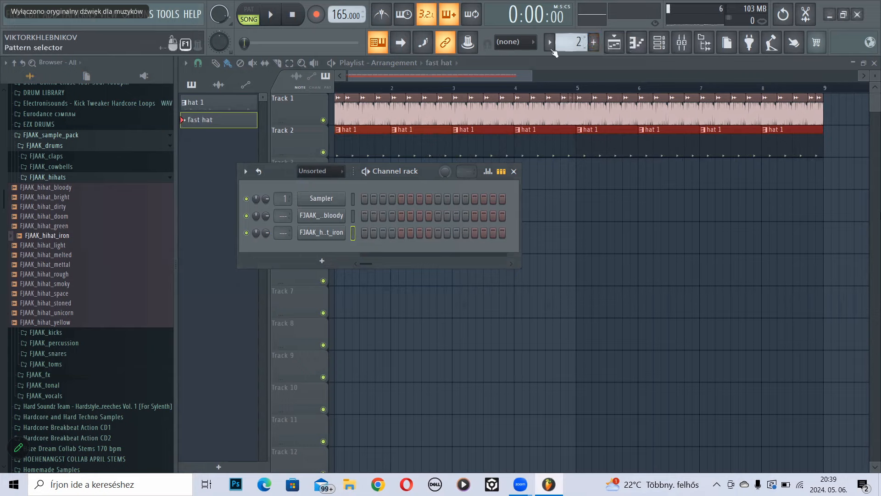
{"action": "left_click_drag", "start_coordinate": [369, 235], "coordinate": [496, 238]}
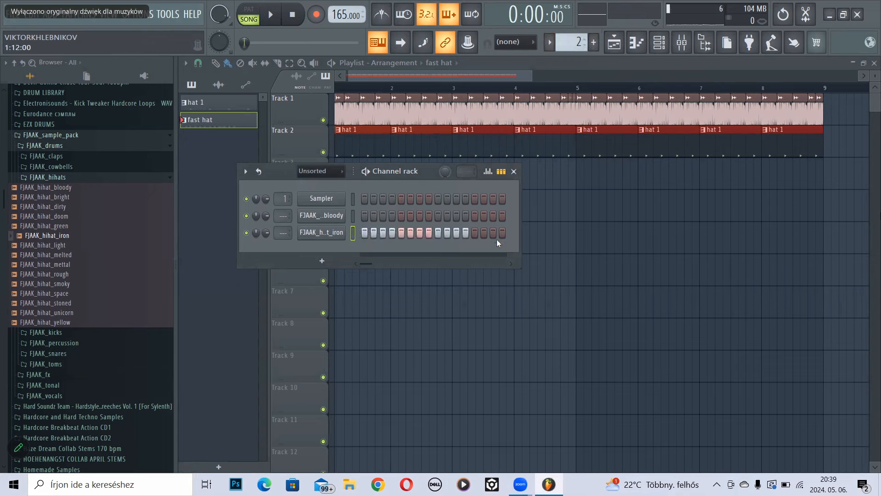
- Close the channel rack, paint fast hat across bars 1 to 8 of Track 3 and return the playhead to the start
{"action": "left_click", "coordinate": [552, 42]}
{"action": "left_click", "coordinate": [554, 43]}
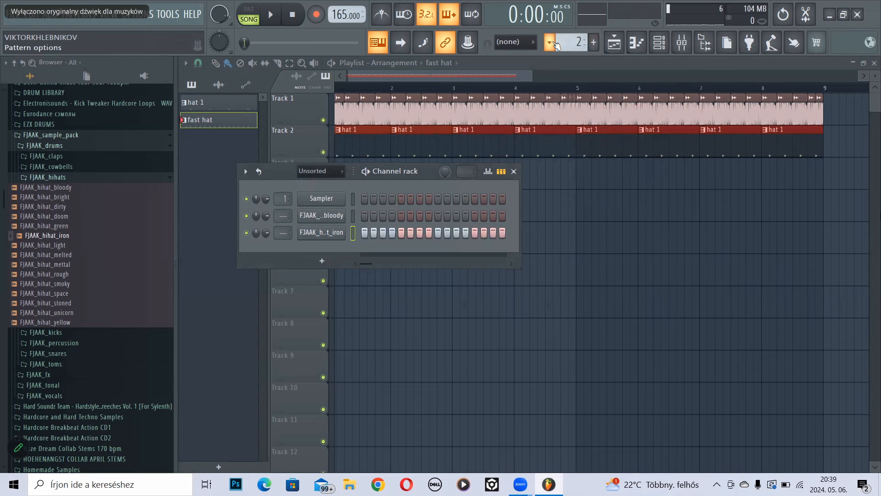
{"action": "left_click", "coordinate": [559, 67]}
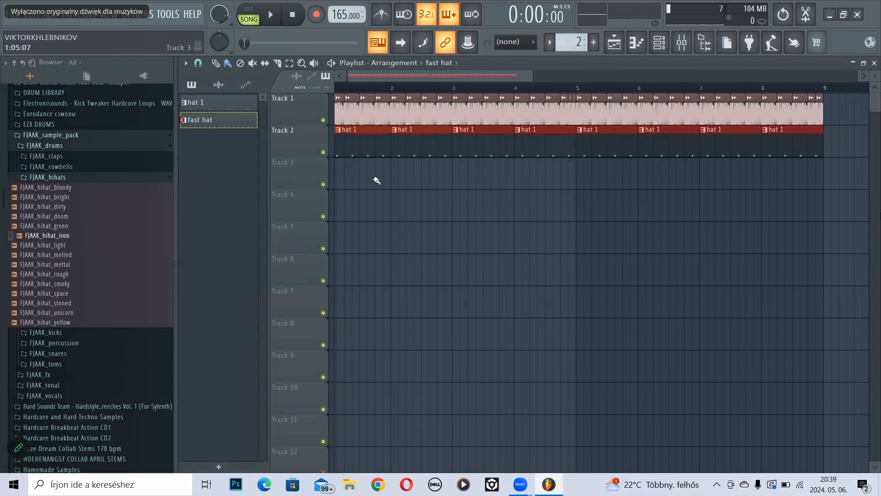
{"action": "mouse_move", "coordinate": [376, 180]}
{"action": "left_mouse_down"}
{"action": "mouse_move", "coordinate": [737, 187]}
{"action": "mouse_move", "coordinate": [783, 173]}
{"action": "mouse_move", "coordinate": [659, 167]}
{"action": "left_mouse_up"}
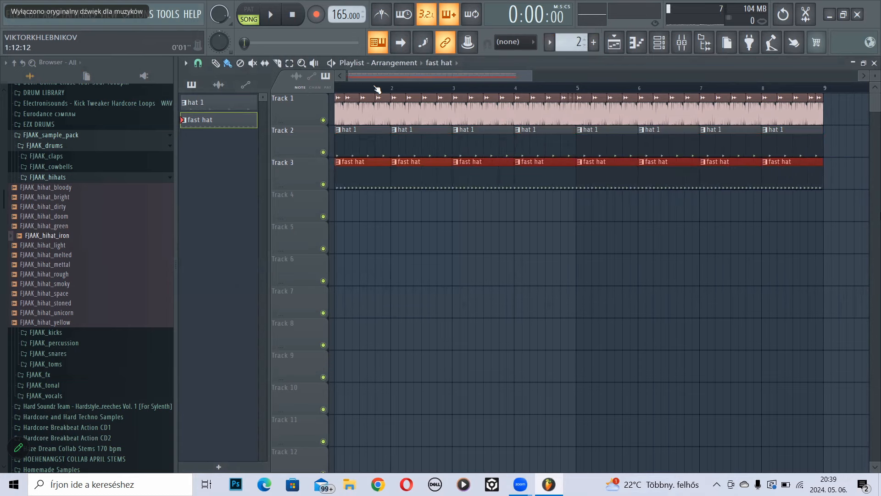
{"action": "left_click_drag", "start_coordinate": [375, 86], "coordinate": [285, 77]}
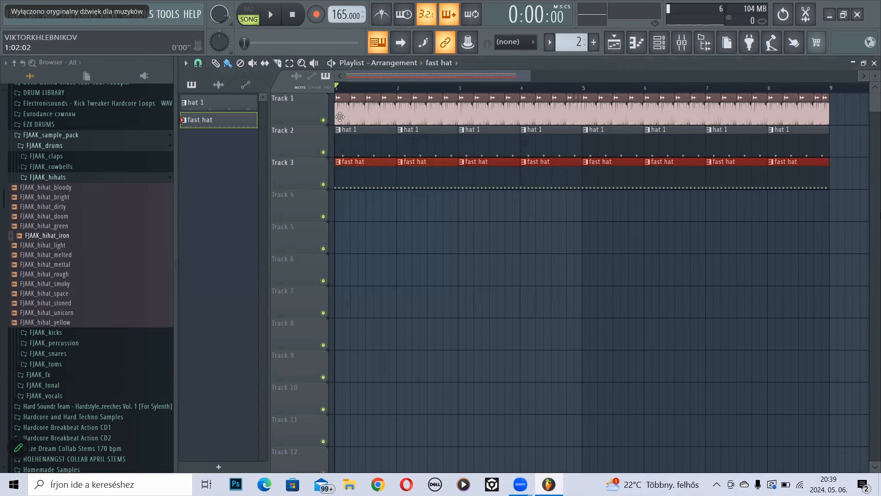
- Solo Track 2 and play the hat 1 pattern on its own
{"action": "right_click", "coordinate": [324, 153]}
{"action": "key", "text": "space"}
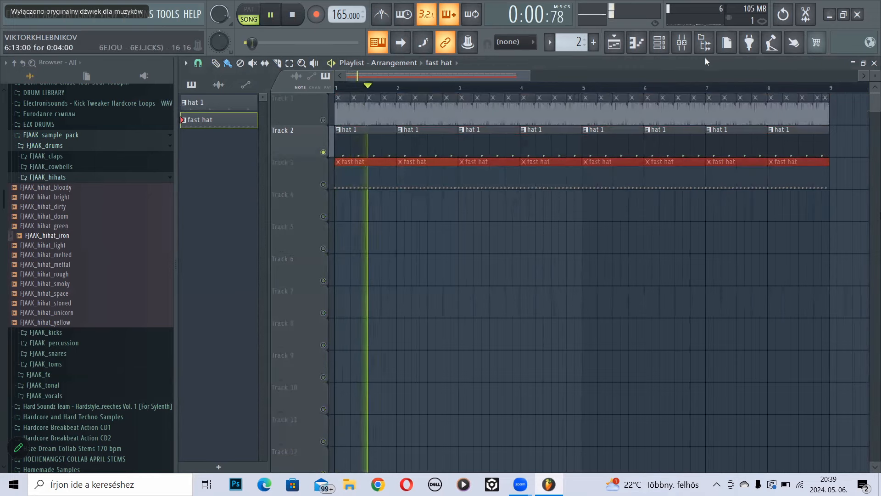
{"action": "key", "text": "space"}
- Route the FJAAK_hihat_bloody and FJAAK_hihat_iron channels to separate mixer tracks starting at Insert 2
{"action": "left_click", "coordinate": [659, 42]}
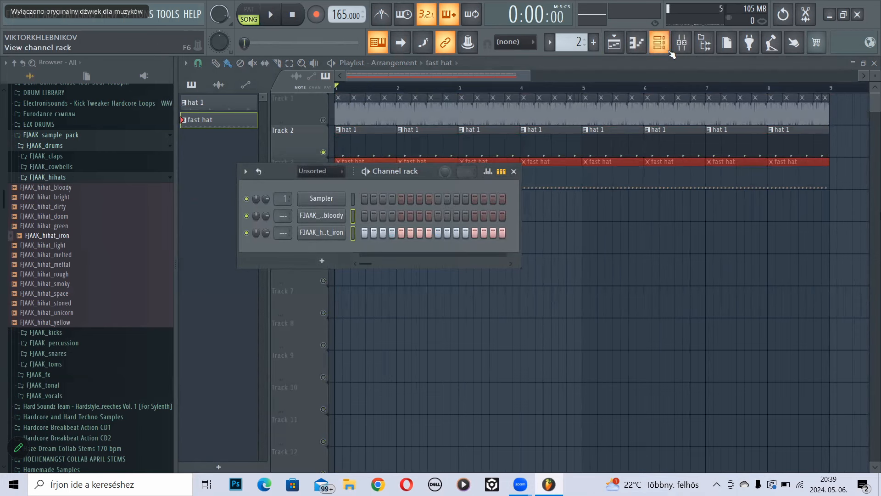
{"action": "left_click", "coordinate": [682, 42]}
{"action": "right_click", "coordinate": [284, 185]}
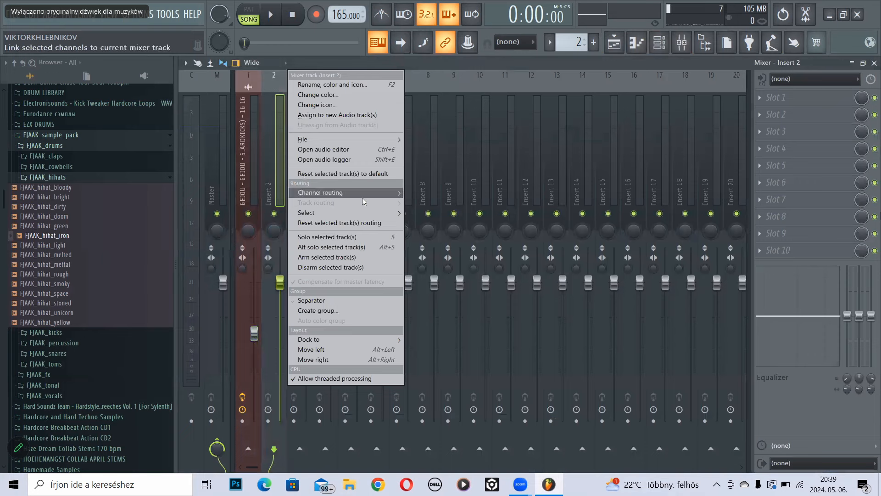
{"action": "mouse_move", "coordinate": [395, 195]}
{"action": "left_click", "coordinate": [463, 205]}
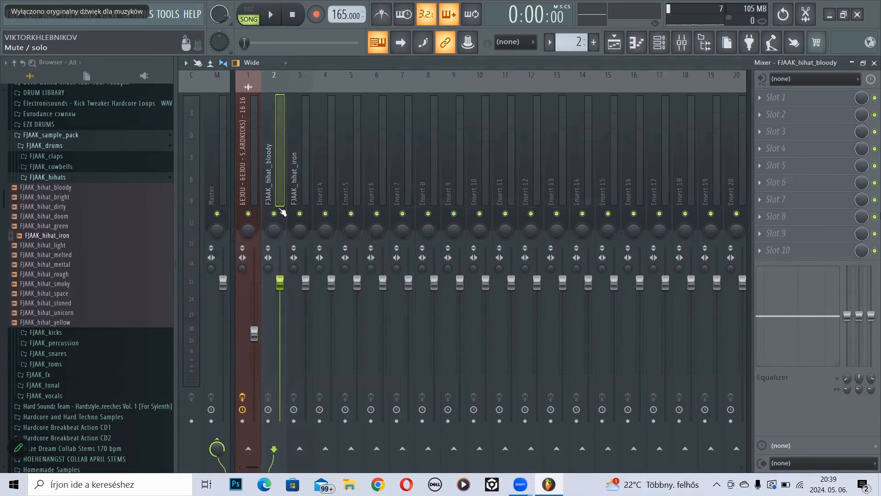
- Play the soloed hi-hat and check its level on the FJAAK_hihat_bloody mixer track
{"action": "key", "text": "space"}
{"action": "key", "text": "space"}
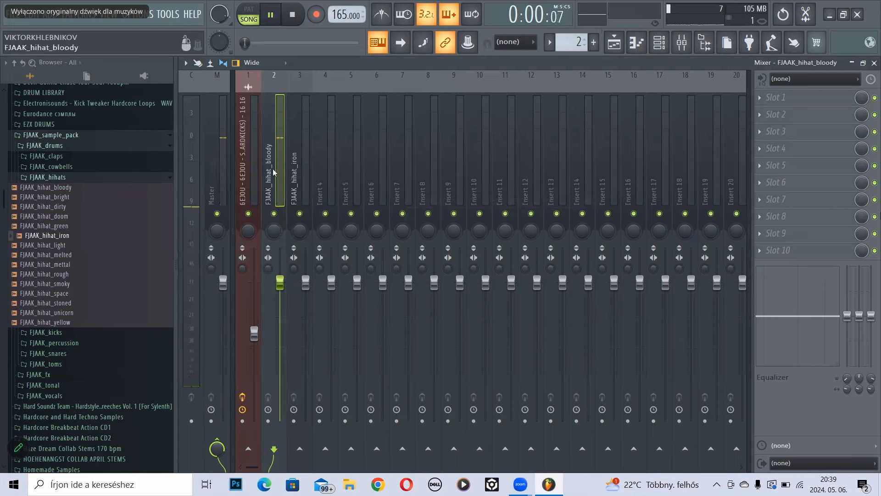
{"action": "key", "text": "space"}
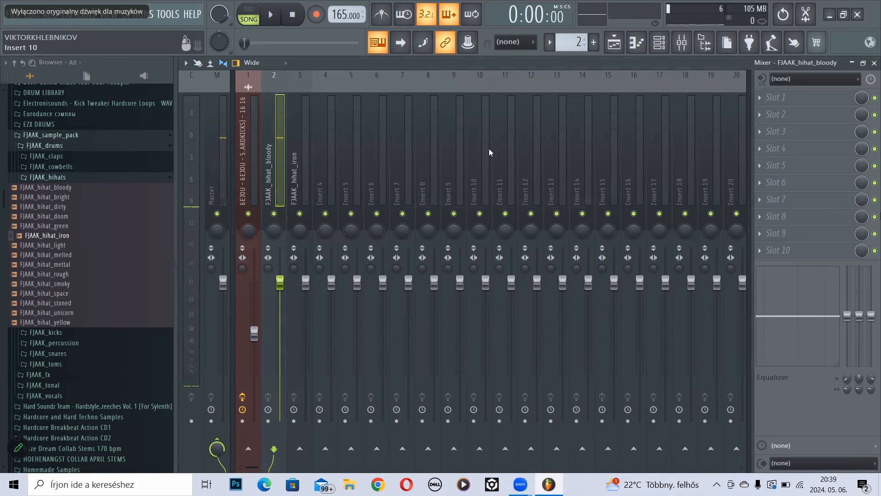
- Stop the hi-hat playback and add Fruity Blood Overdrive to slot 2 of the FJAAK_hihat_bloody mixer track
{"action": "left_click", "coordinate": [786, 109]}
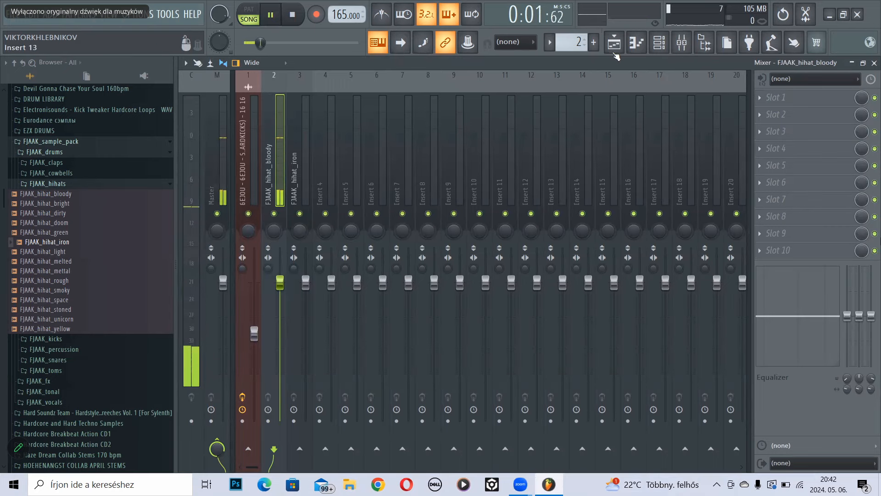
{"action": "left_click", "coordinate": [614, 42]}
{"action": "key", "text": "space"}
{"action": "key", "text": "F9"}
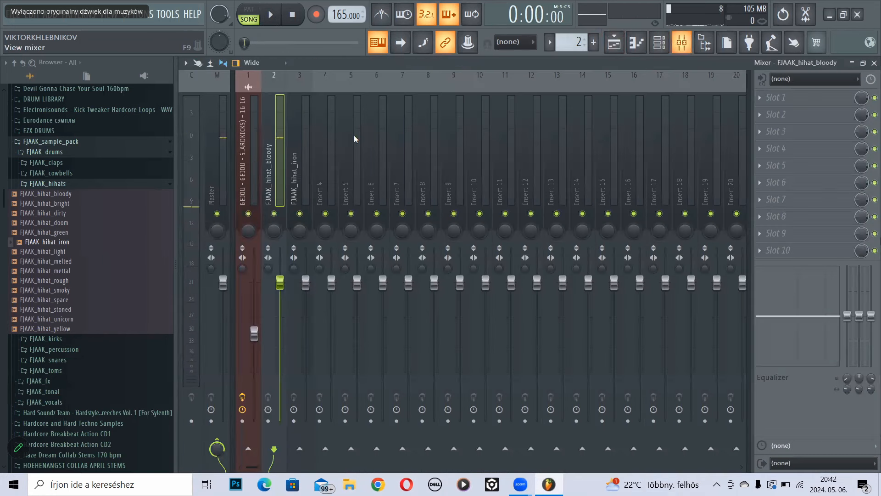
{"action": "left_click", "coordinate": [790, 110]}
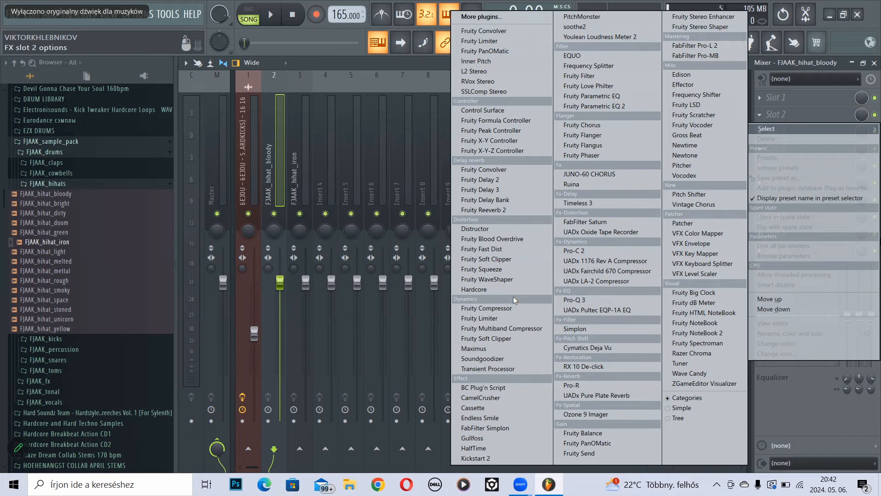
{"action": "left_click", "coordinate": [503, 240]}
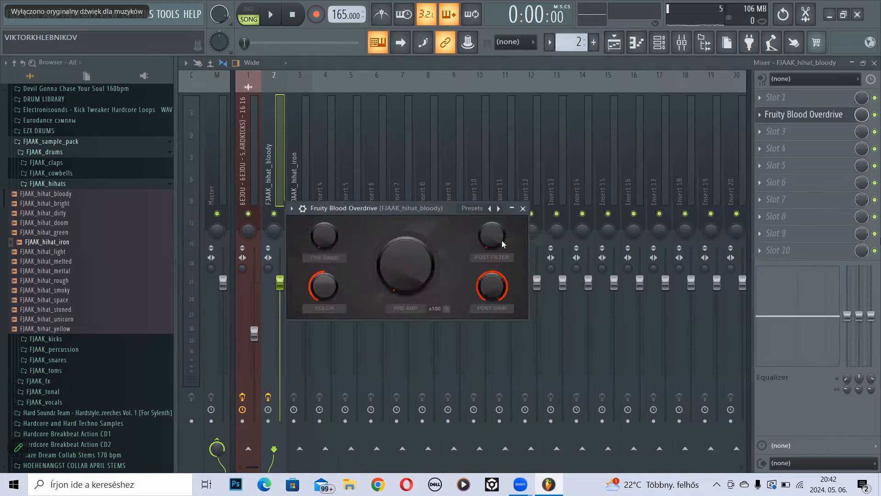
- Audition the hi-hat and set the overdrive's pre amp to about 0.99 and its post gain to about -0.65
{"action": "key", "text": "space"}
{"action": "left_click_drag", "start_coordinate": [407, 287], "coordinate": [406, 247]}
{"action": "key", "text": "space"}
{"action": "left_click_drag", "start_coordinate": [492, 288], "coordinate": [492, 291]}
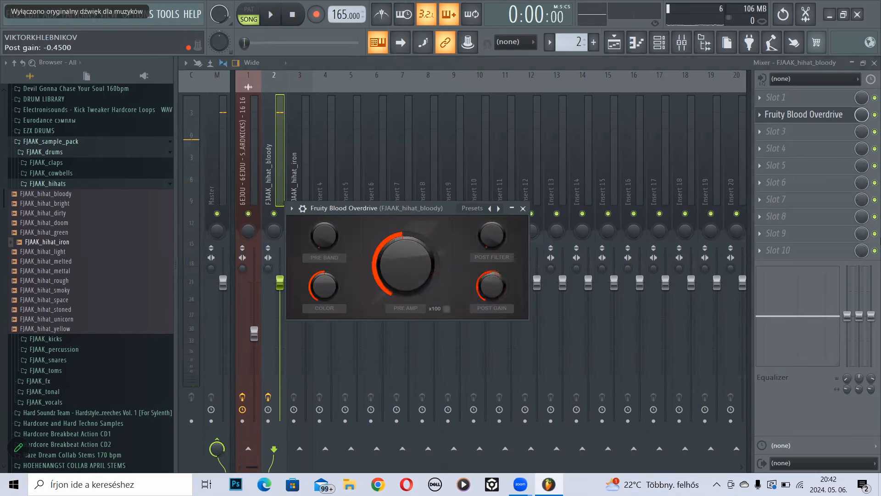
{"action": "mouse_move", "coordinate": [415, 271]}
{"action": "left_mouse_down"}
{"action": "mouse_move", "coordinate": [415, 262]}
{"action": "mouse_move", "coordinate": [416, 280]}
{"action": "left_mouse_up"}
{"action": "left_click_drag", "start_coordinate": [508, 283], "coordinate": [507, 296]}
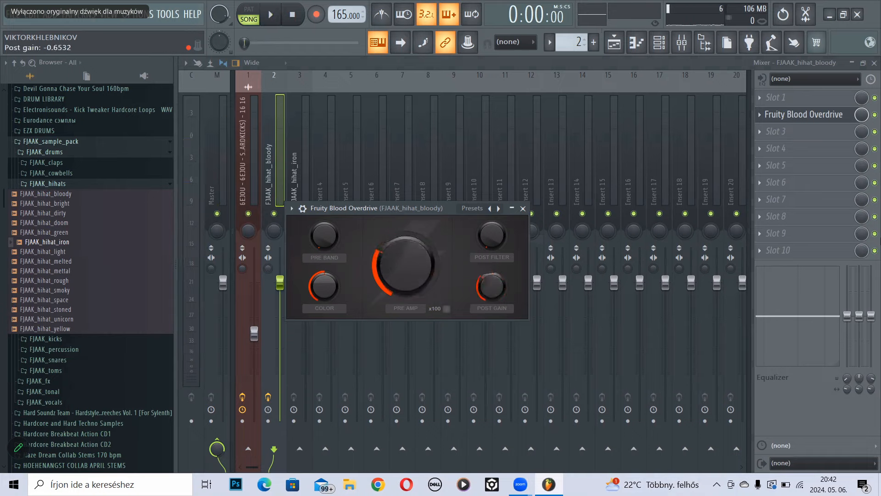
{"action": "left_click_drag", "start_coordinate": [400, 281], "coordinate": [406, 251]}
{"action": "key", "text": "space"}
{"action": "key", "text": "space"}
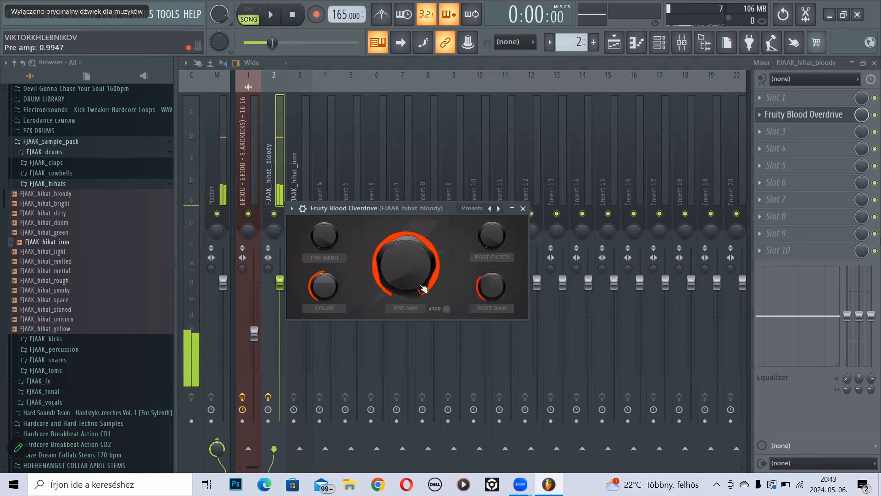
- Add Fruity Parametric EQ 2 to slot 5 of the hi-hat's mixer track and play the distorted sound through it
{"action": "left_click", "coordinate": [792, 165]}
{"action": "key", "text": "space"}
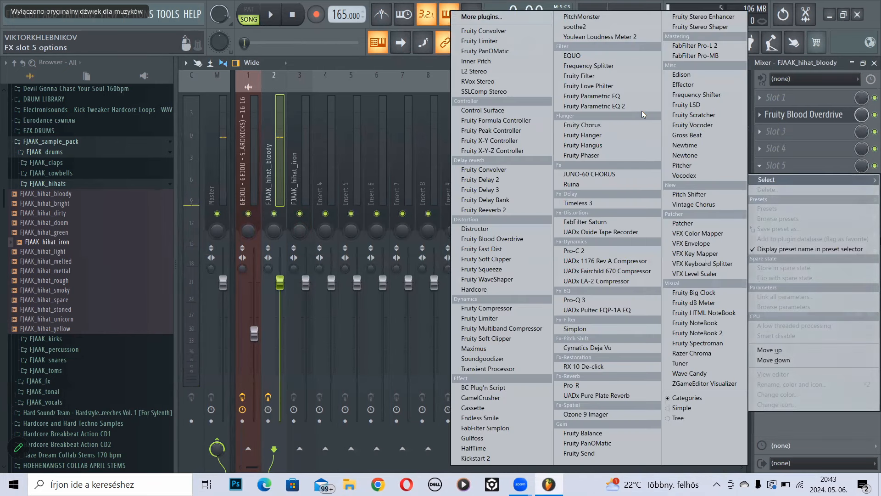
{"action": "left_click", "coordinate": [642, 109]}
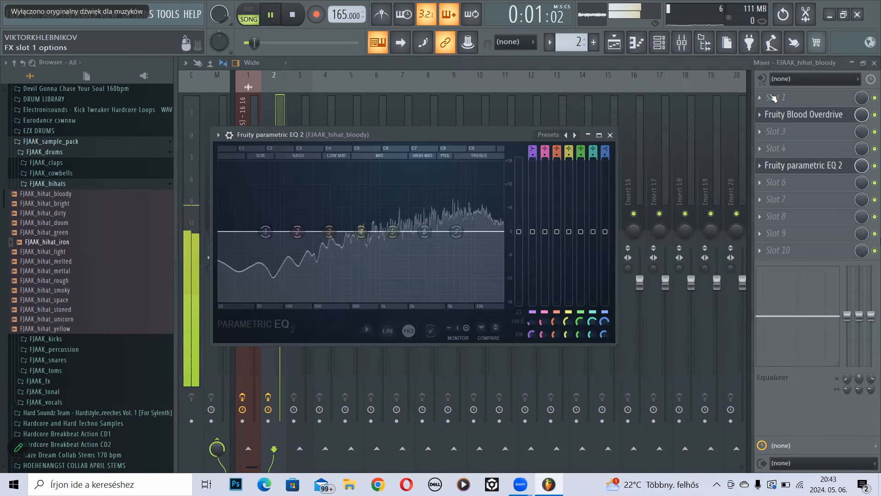
{"action": "key", "text": "space"}
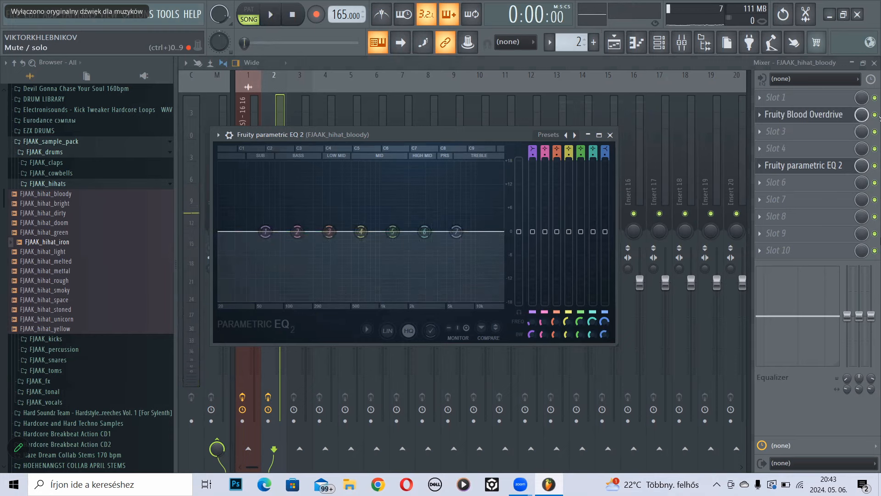
- Play the hi-hat with Fruity Blood Overdrive bypassed and examine its spectrum in the equalizer
{"action": "left_click", "coordinate": [822, 165]}
{"action": "key", "text": "space"}
{"action": "left_click", "coordinate": [825, 167]}
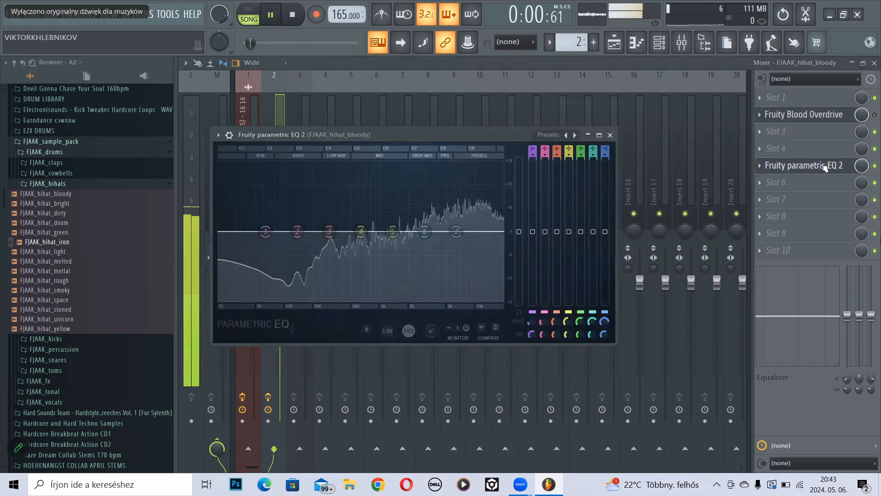
{"action": "key", "text": "space"}
{"action": "left_click", "coordinate": [825, 168]}
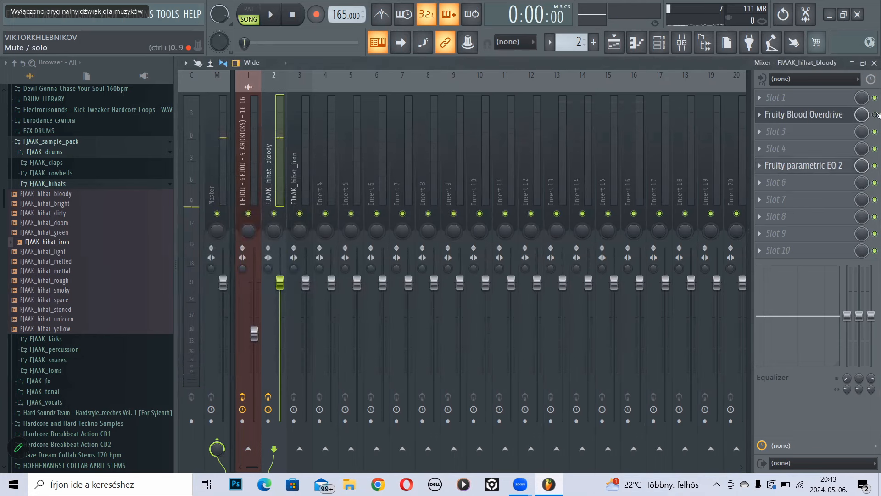
- Turn the equalizer's band 1 into a high-pass filter at 182 Hz and audition the filtered hi-hat
{"action": "left_click", "coordinate": [839, 166]}
{"action": "left_click_drag", "start_coordinate": [266, 232], "coordinate": [294, 305]}
{"action": "mouse_move", "coordinate": [533, 148]}
{"action": "left_mouse_down"}
{"action": "mouse_move", "coordinate": [533, 163]}
{"action": "mouse_move", "coordinate": [533, 143]}
{"action": "left_mouse_up"}
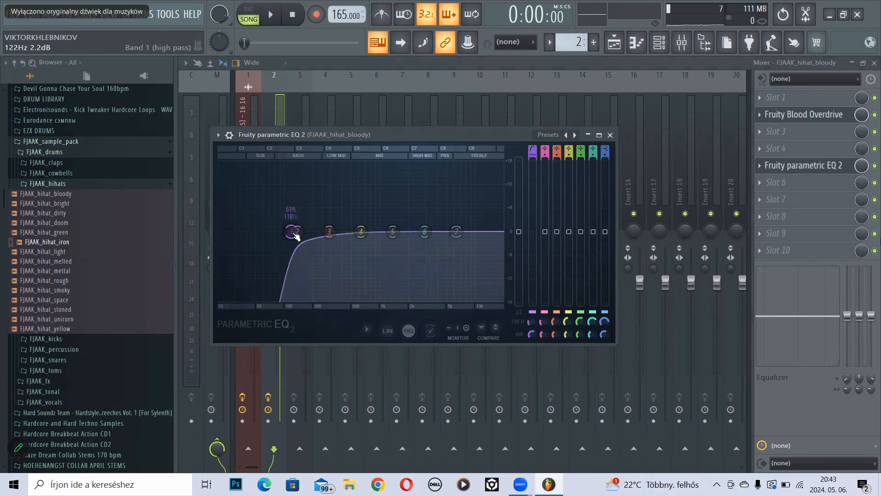
{"action": "left_click_drag", "start_coordinate": [295, 234], "coordinate": [309, 231]}
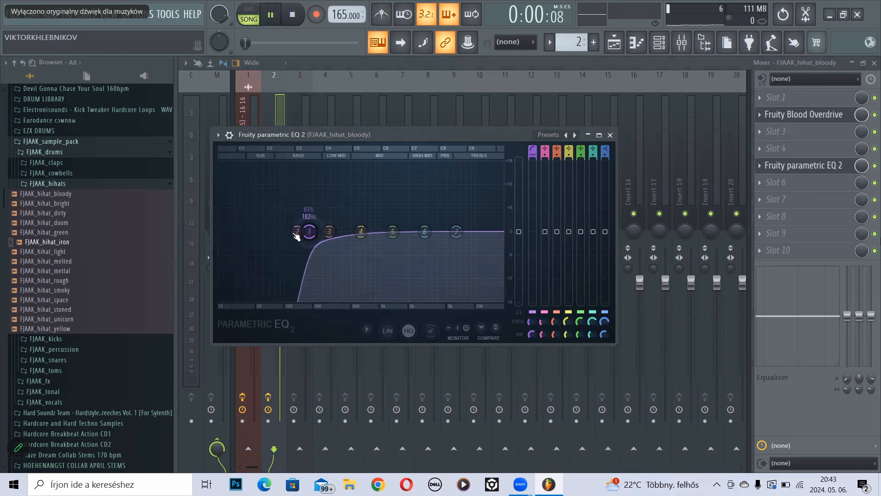
{"action": "key", "text": "space"}
{"action": "key", "text": "space"}
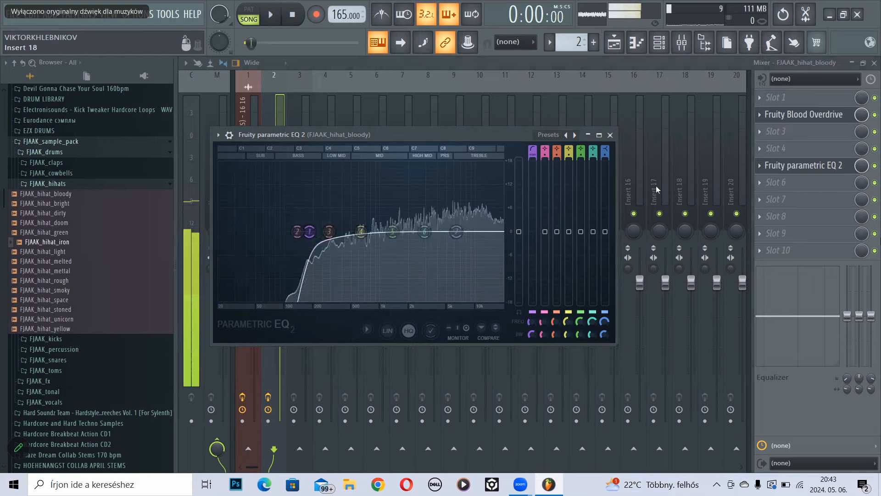
- Reduce the pre amp and color of Fruity Blood Overdrive while auditioning, and move the effect down to slot 3
{"action": "left_click", "coordinate": [793, 116]}
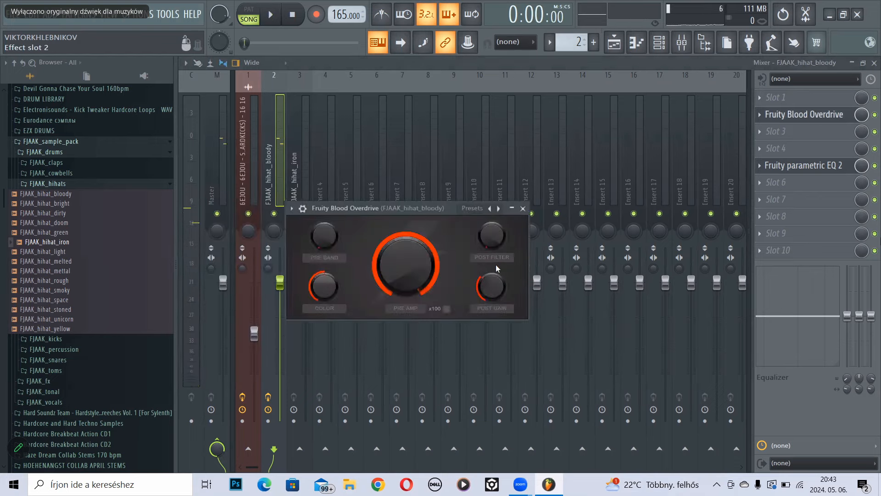
{"action": "key", "text": "space"}
{"action": "mouse_move", "coordinate": [406, 265]}
{"action": "left_mouse_down"}
{"action": "mouse_move", "coordinate": [406, 286]}
{"action": "mouse_move", "coordinate": [406, 262]}
{"action": "mouse_move", "coordinate": [406, 276]}
{"action": "left_mouse_up"}
{"action": "mouse_move", "coordinate": [324, 286]}
{"action": "left_mouse_down"}
{"action": "mouse_move", "coordinate": [324, 265]}
{"action": "mouse_move", "coordinate": [324, 299]}
{"action": "left_mouse_up"}
{"action": "key", "text": "space"}
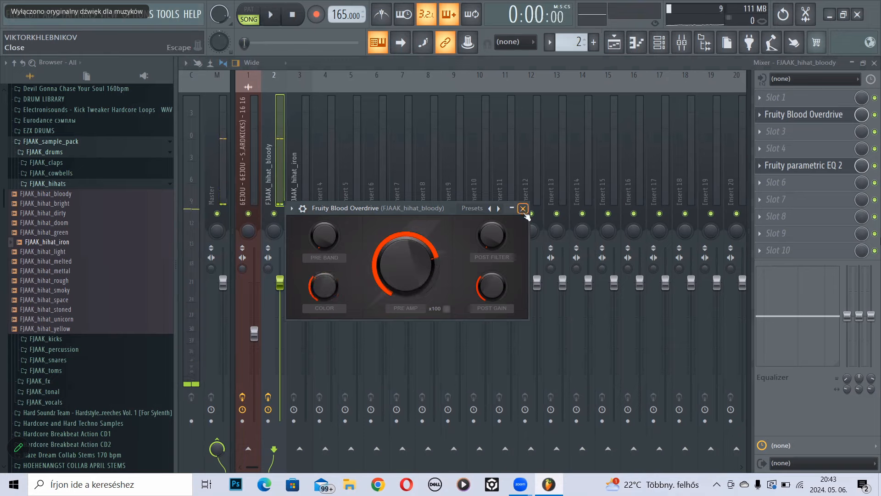
{"action": "left_click", "coordinate": [523, 208]}
{"action": "scroll", "coordinate": [816, 118], "scroll_direction": "down", "scroll_amount": 1}
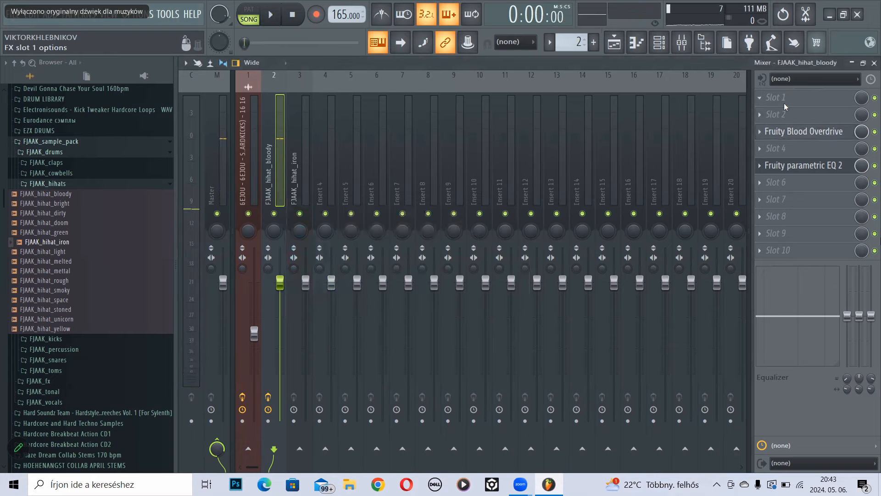
- Add Fruity Reeverb 2 to slot 1 of the FJAAK_hihat_bloody track and set its wet level to 80%
{"action": "left_click", "coordinate": [785, 107]}
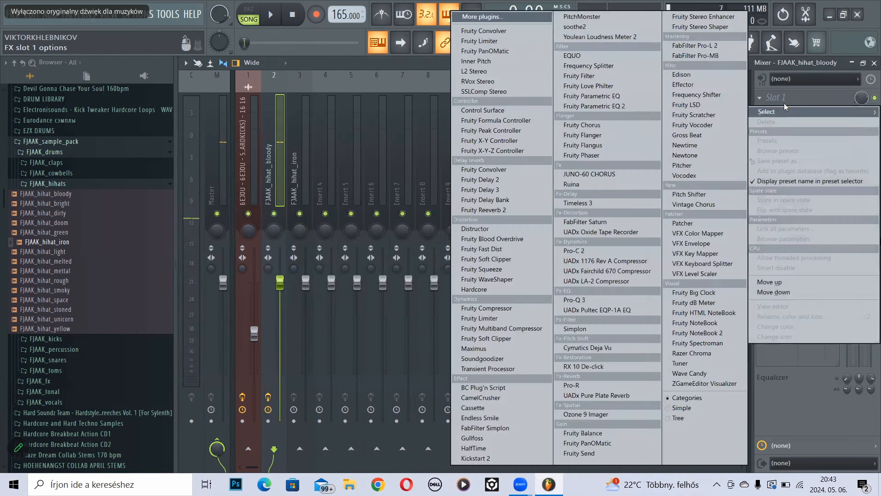
{"action": "left_click", "coordinate": [526, 210]}
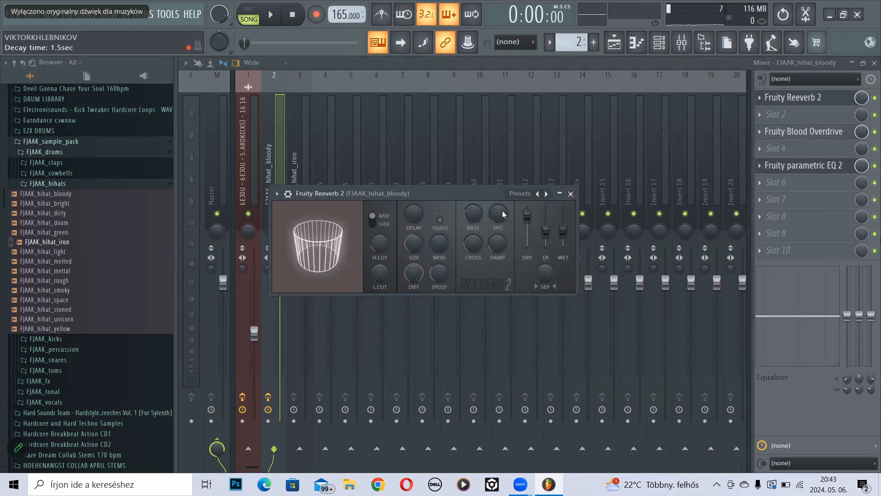
{"action": "left_click_drag", "start_coordinate": [502, 210], "coordinate": [502, 228]}
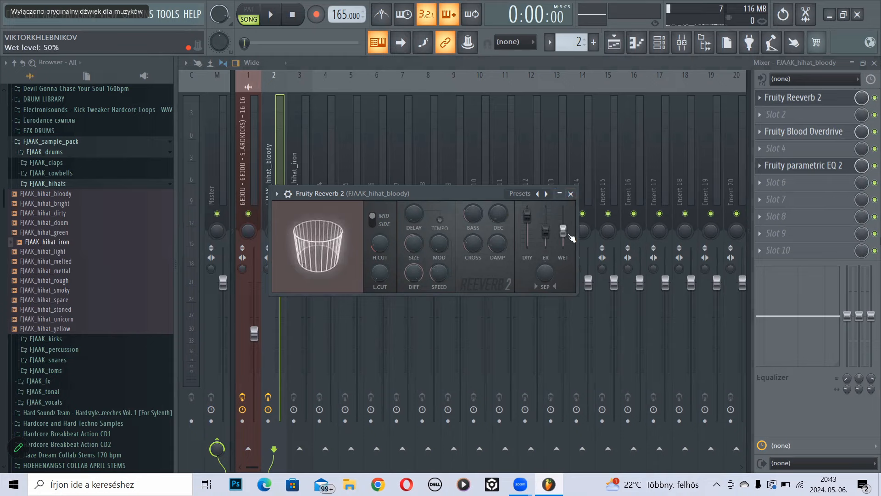
{"action": "left_click_drag", "start_coordinate": [563, 229], "coordinate": [564, 222]}
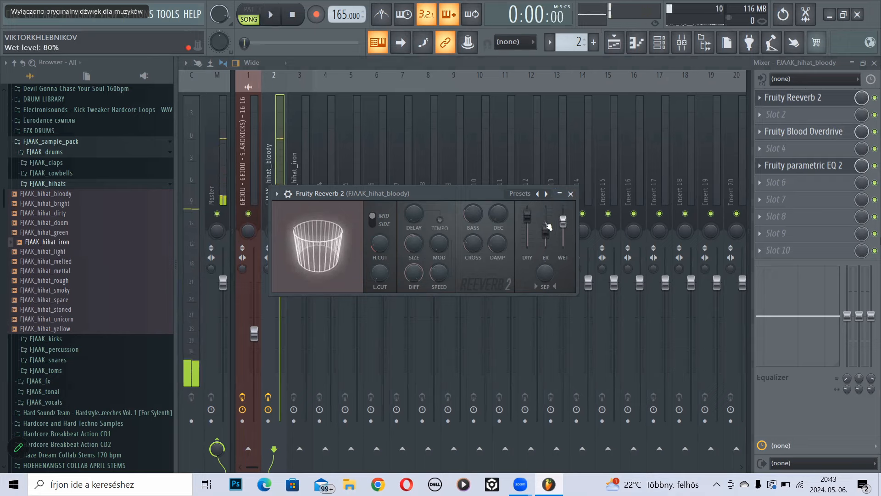
- Audition the hi-hat with a 3.9 sec reverb decay and shorten the decay time to about 2 sec
{"action": "left_click_drag", "start_coordinate": [498, 213], "coordinate": [498, 208]}
{"action": "key", "text": "space"}
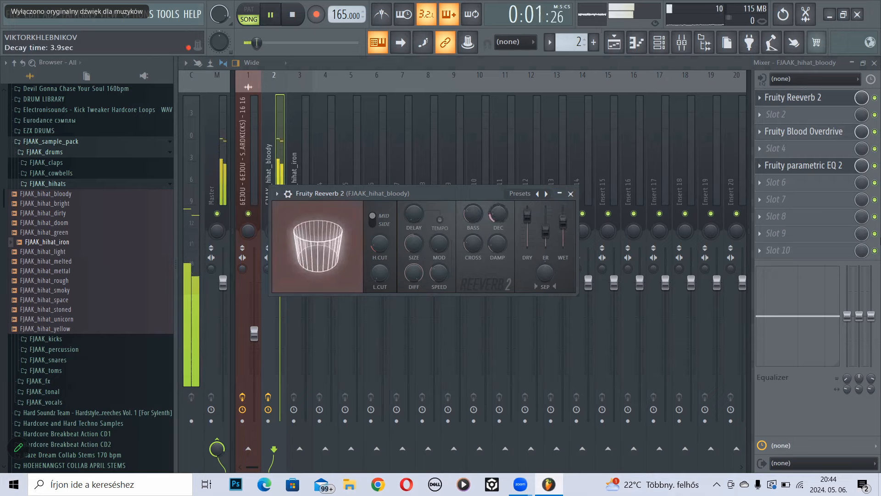
{"action": "key", "text": "space"}
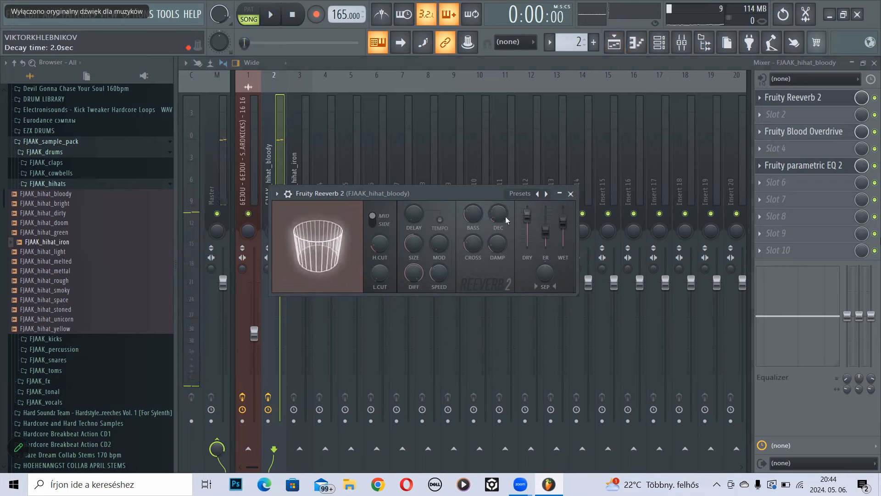
{"action": "left_click_drag", "start_coordinate": [498, 214], "coordinate": [498, 227]}
{"action": "key", "text": "space"}
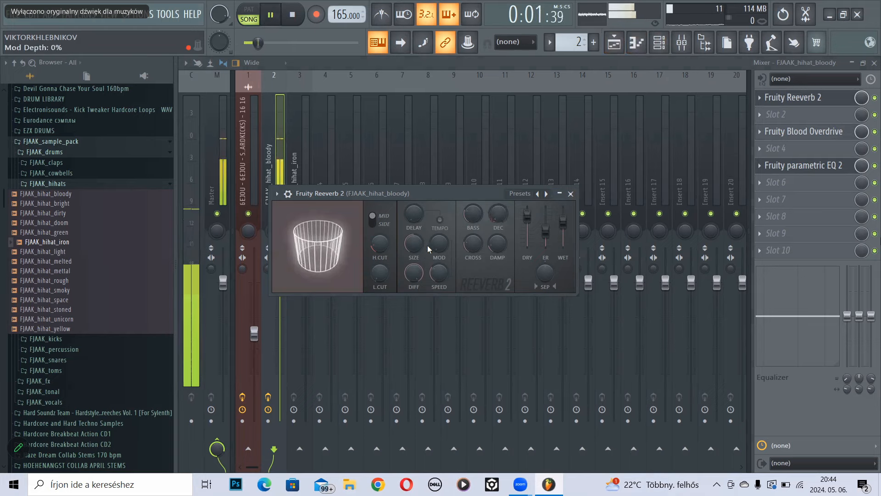
- Reduce the reverb's room size to 1 and set its modulation depth to 40% during playback
{"action": "scroll", "coordinate": [415, 246], "scroll_direction": "down", "scroll_amount": 13}
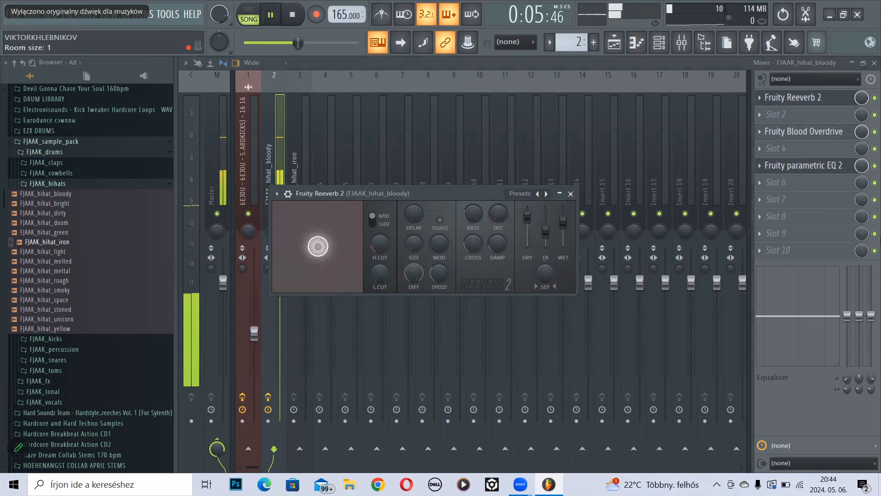
{"action": "left_click_drag", "start_coordinate": [433, 244], "coordinate": [435, 244]}
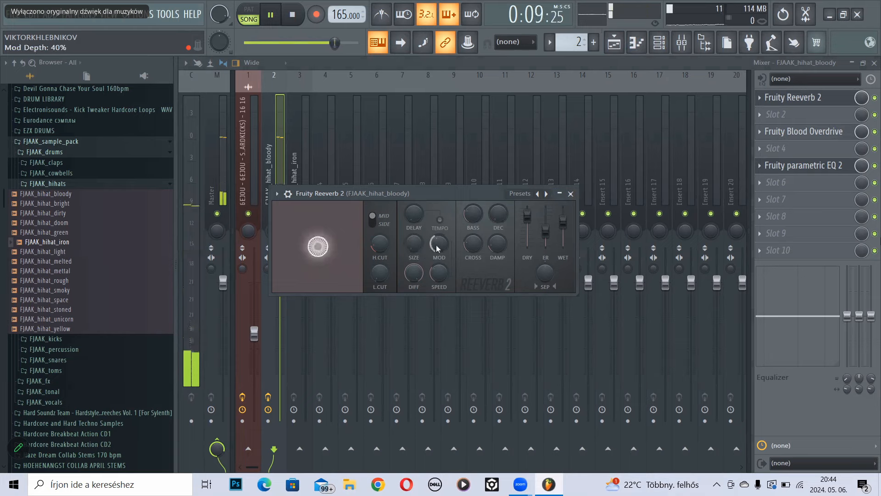
{"action": "left_click_drag", "start_coordinate": [415, 245], "coordinate": [414, 249]}
{"action": "key", "text": "space"}
- Set the pitch shift of the FJAAK_hihat_bloody sample to -600 cents while the hat 1 pattern plays
{"action": "left_click", "coordinate": [614, 45]}
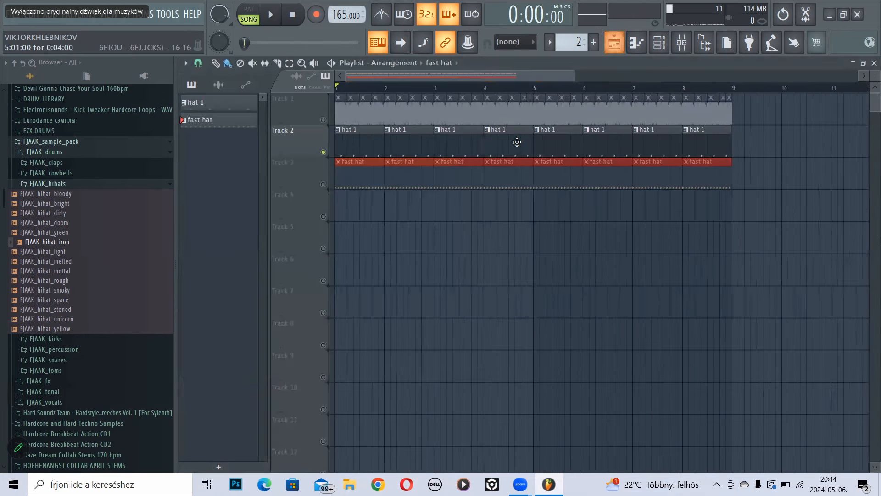
{"action": "left_click", "coordinate": [657, 45]}
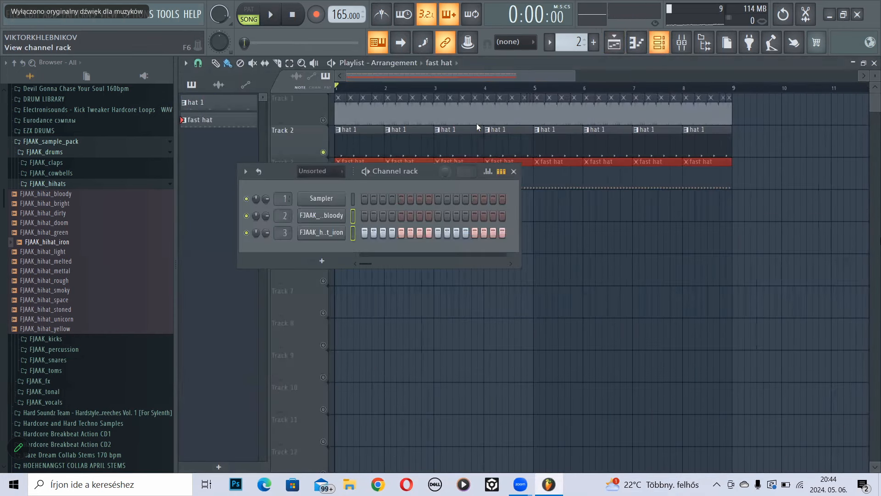
{"action": "left_click", "coordinate": [329, 233]}
{"action": "left_click", "coordinate": [560, 167]}
{"action": "left_click", "coordinate": [337, 215]}
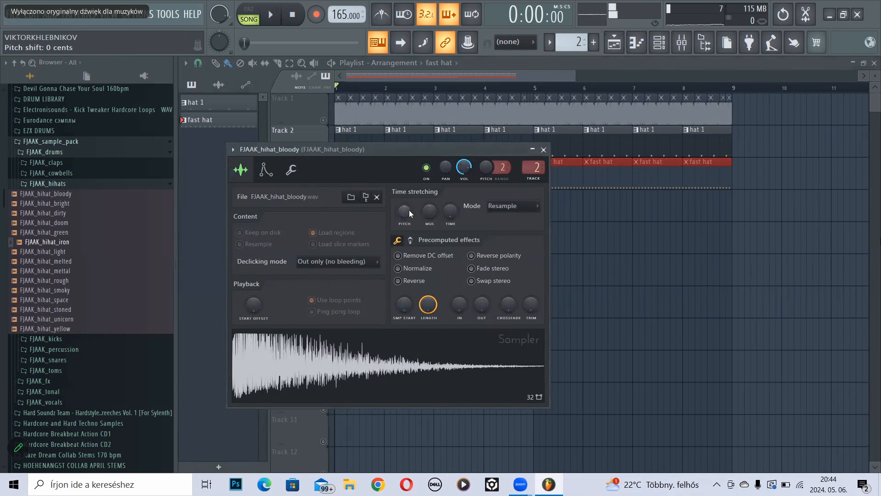
{"action": "key", "text": "space"}
{"action": "left_click_drag", "start_coordinate": [404, 211], "coordinate": [406, 213]}
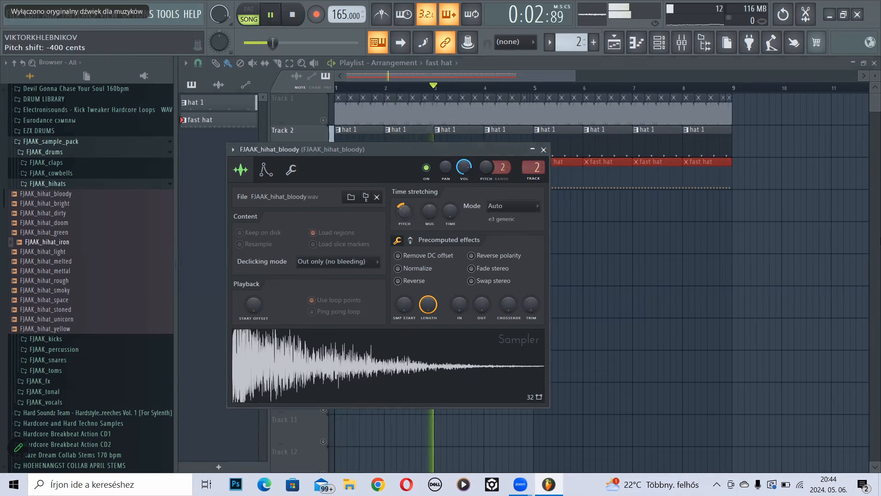
{"action": "left_click_drag", "start_coordinate": [407, 213], "coordinate": [404, 218]}
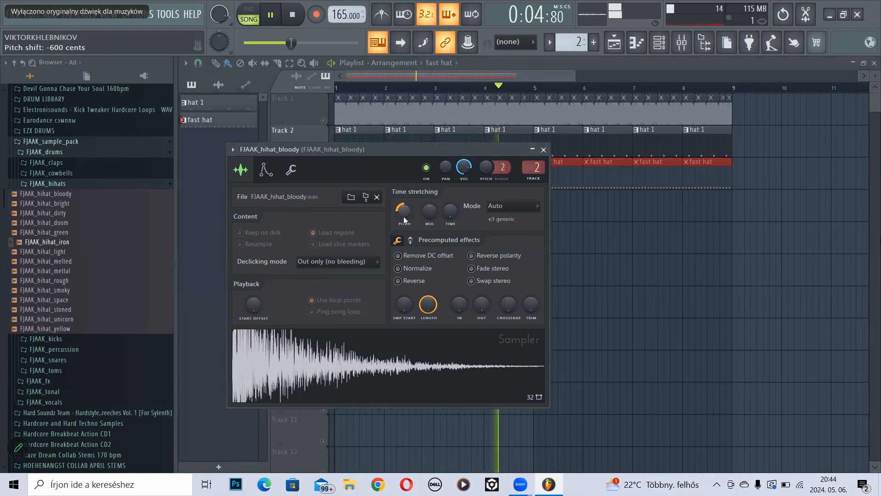
{"action": "key", "text": "space"}
{"action": "left_click", "coordinate": [544, 150]}
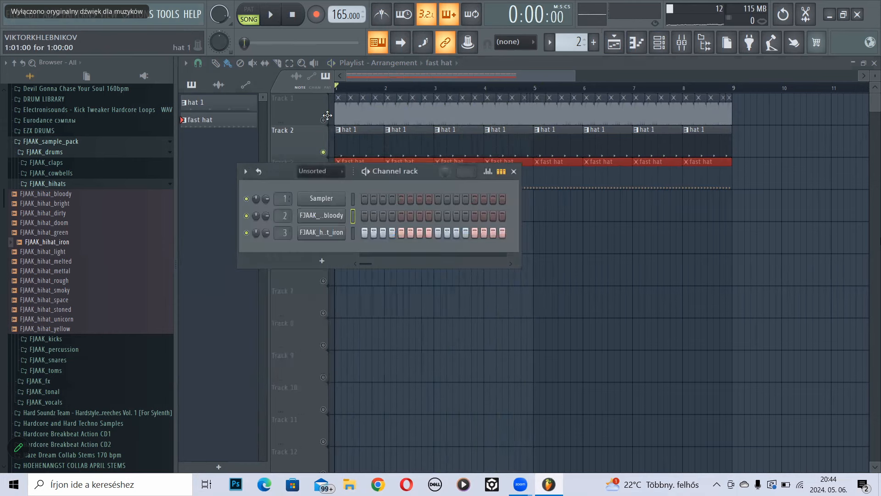
- Unmute Track 1 and play the kick loop together with hat 1, checking their levels in the mixer
{"action": "left_click", "coordinate": [323, 120]}
{"action": "key", "text": "space"}
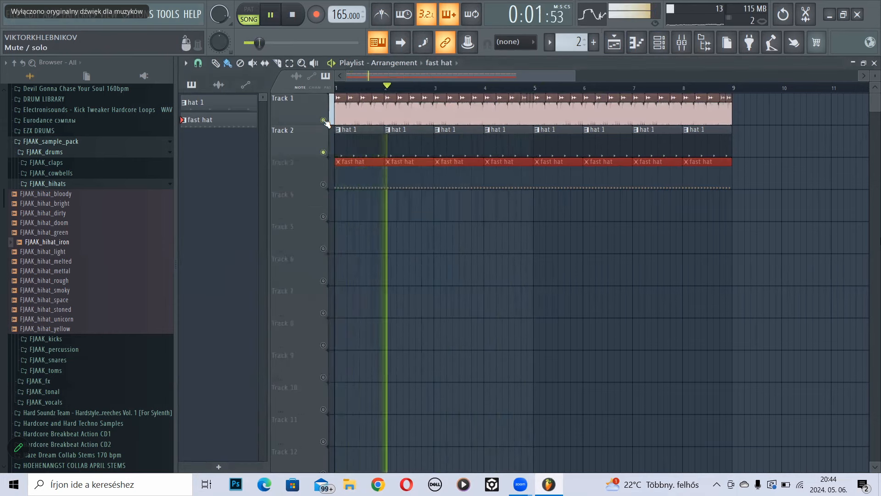
{"action": "left_click", "coordinate": [682, 50]}
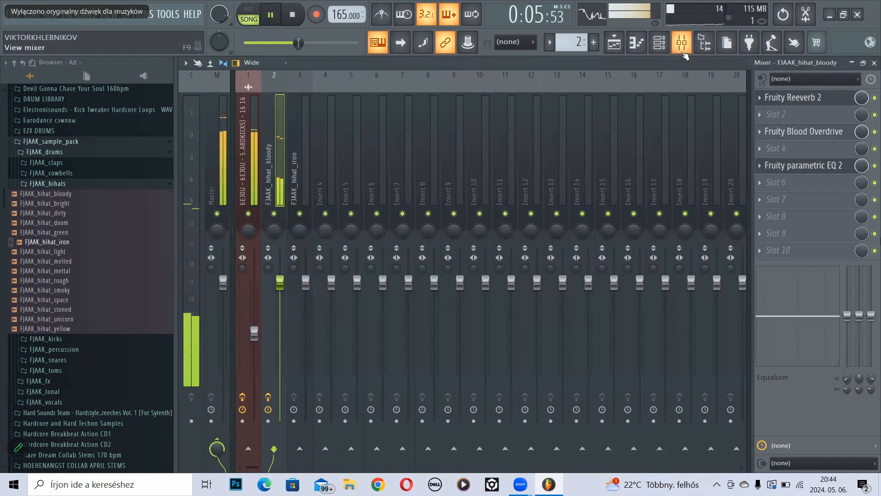
- Mute the FJAAK_hihat_bloody mixer track and audition the kick loop on insert 1 without it
{"action": "left_click", "coordinate": [274, 214]}
{"action": "left_click", "coordinate": [245, 187]}
{"action": "key", "text": "space"}
{"action": "key", "text": "space"}
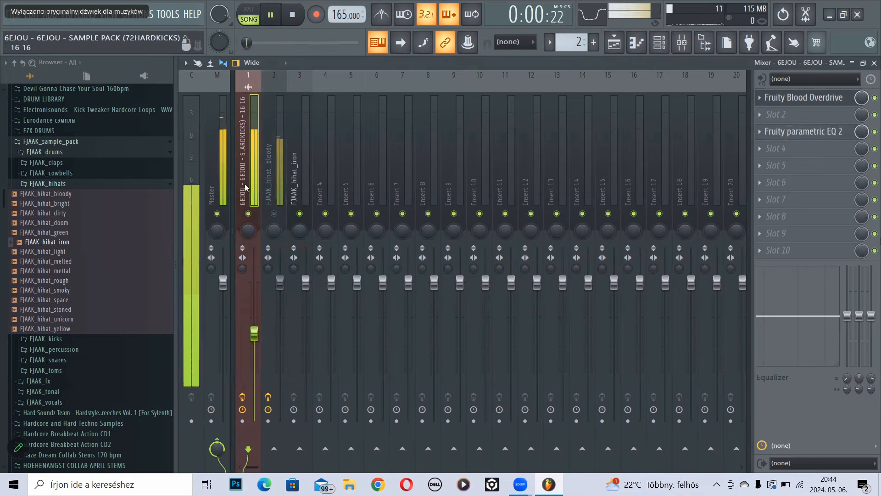
{"action": "key", "text": "space"}
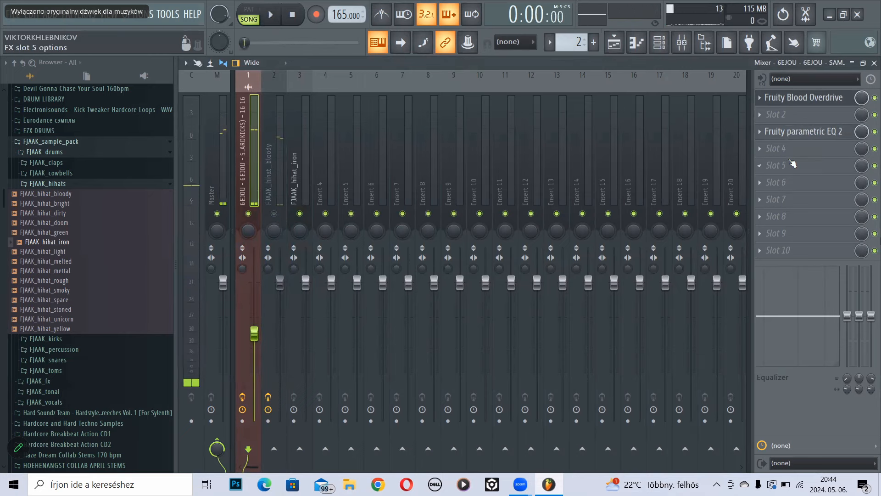
- Add Pro-R to slot 5 of the kick track, load the EDM Kick Ambience preset and lower its mix during playback
{"action": "left_click", "coordinate": [764, 163]}
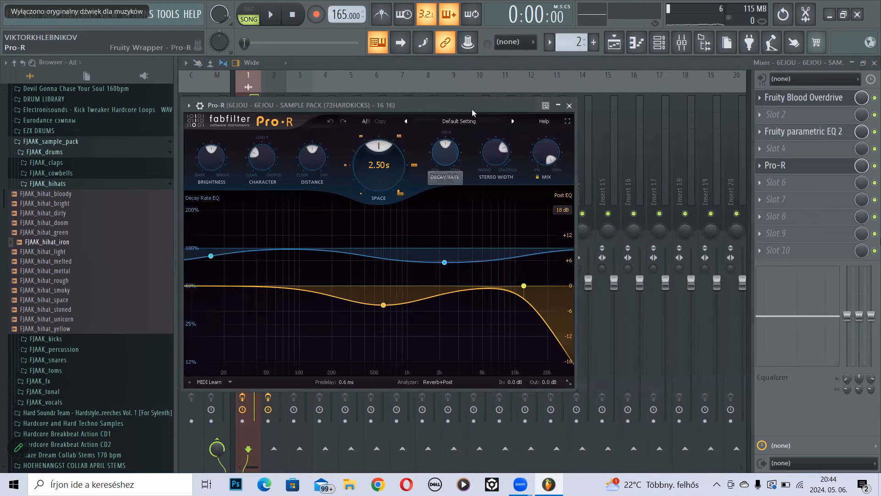
{"action": "left_click", "coordinate": [465, 121]}
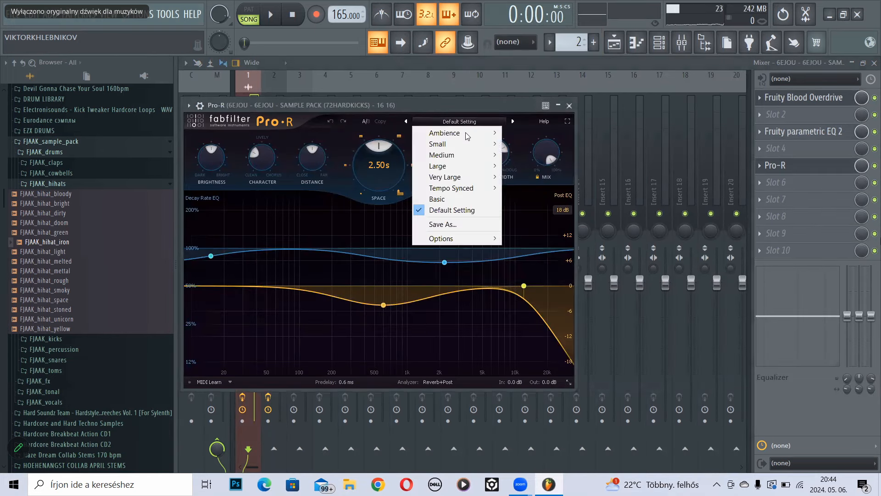
{"action": "mouse_move", "coordinate": [469, 135]}
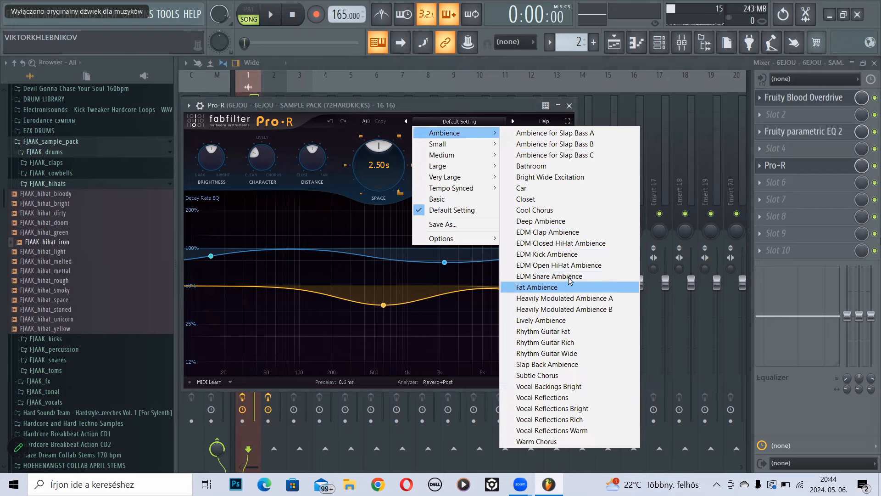
{"action": "left_click", "coordinate": [569, 255]}
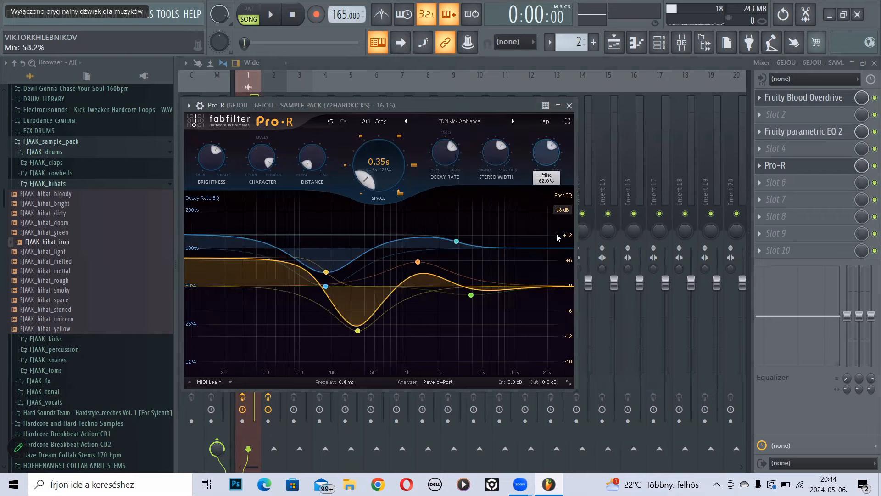
{"action": "key", "text": "space"}
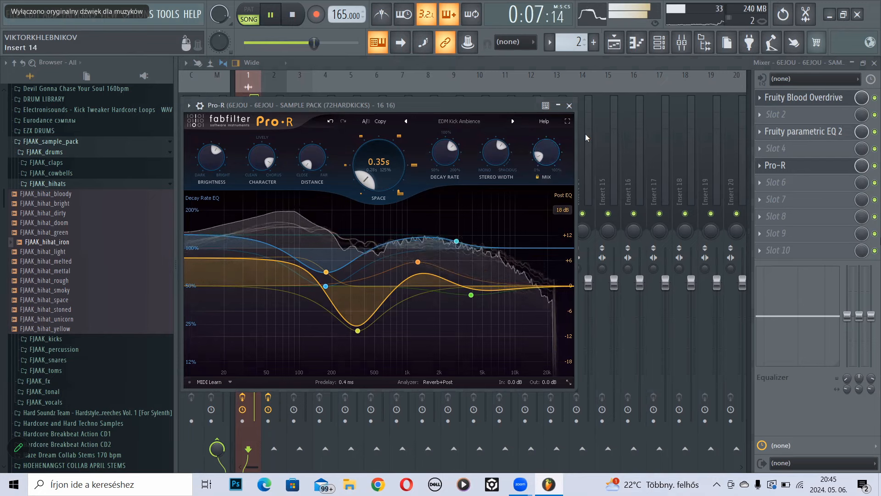
{"action": "left_click", "coordinate": [570, 106]}
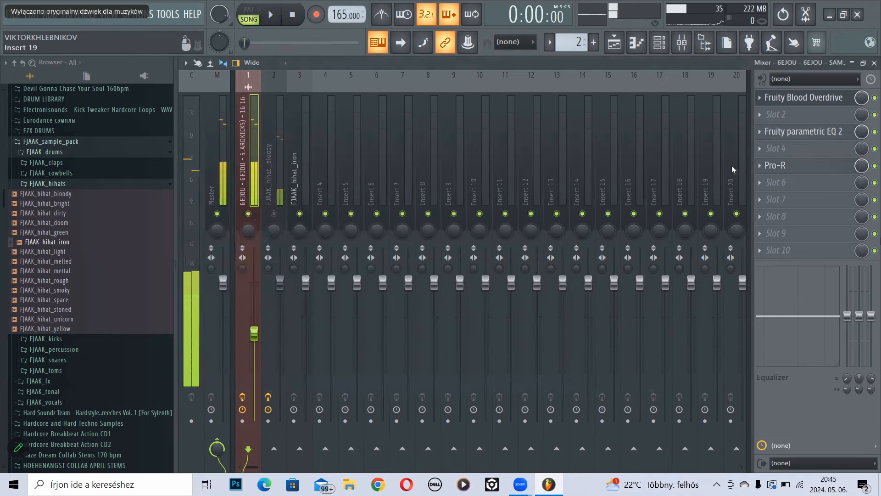
{"action": "key", "text": "space"}
- Add Ozone 9 Imager to slot 7 of the kick track and load its Modern Width preset
{"action": "left_click", "coordinate": [795, 196]}
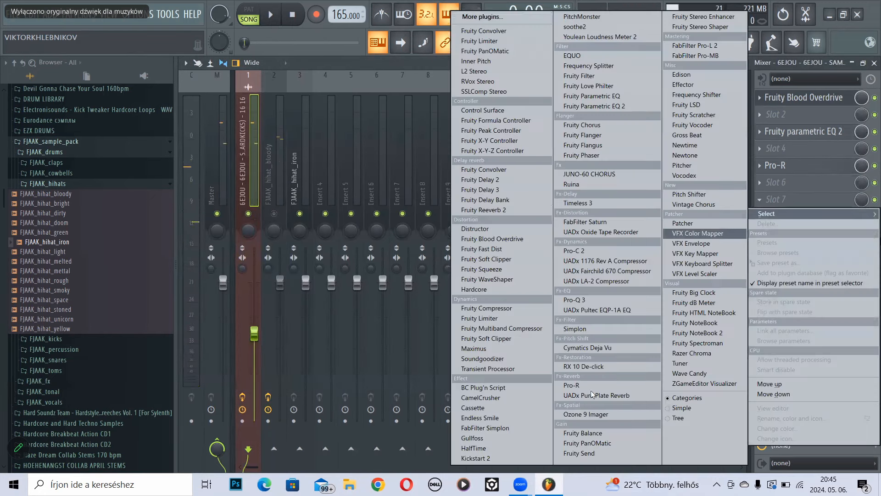
{"action": "left_click", "coordinate": [596, 413]}
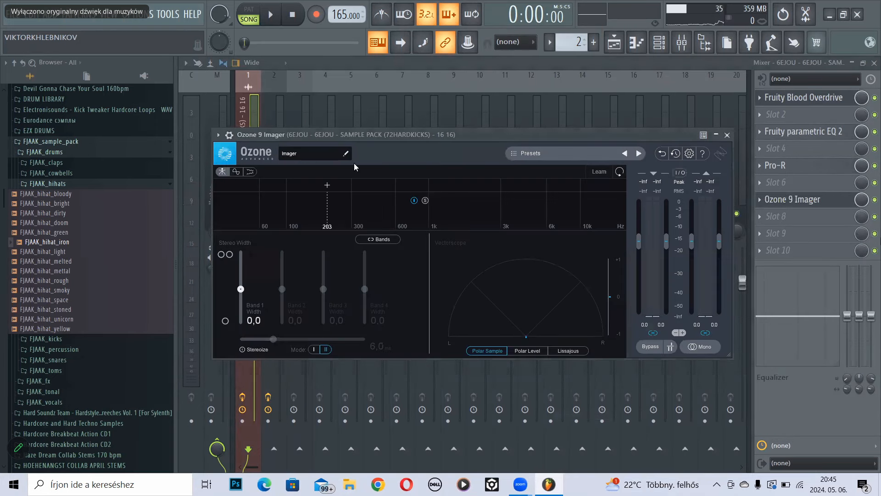
{"action": "left_click", "coordinate": [543, 156]}
{"action": "left_click", "coordinate": [296, 272]}
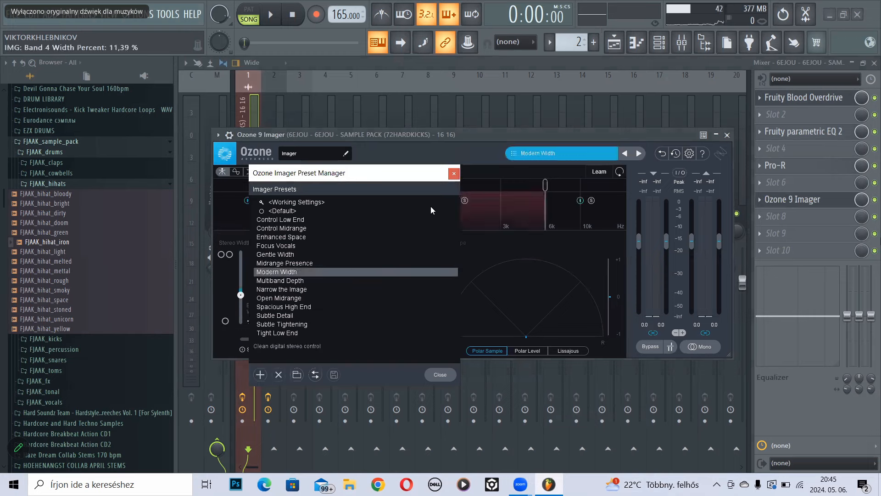
{"action": "left_click", "coordinate": [454, 174]}
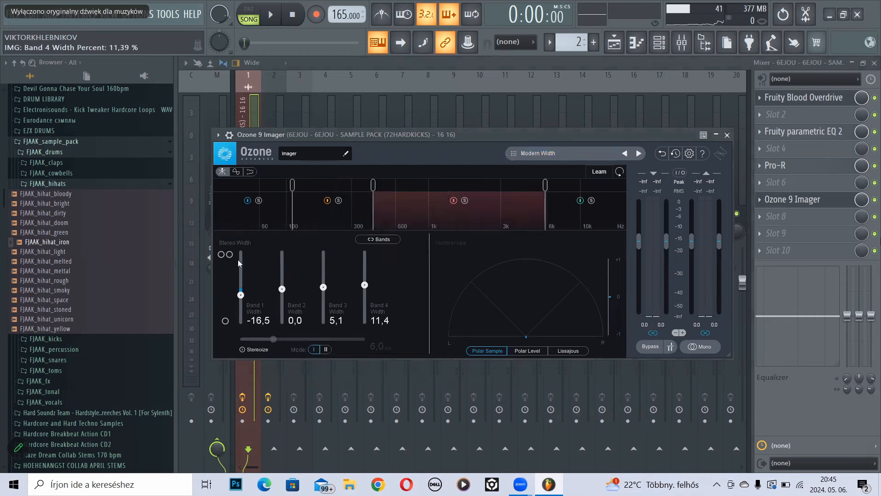
- Raise the imager's lowest crossover to 150 Hz and set the Band 1 width to -65.8, auditioning that band soloed
{"action": "left_click", "coordinate": [257, 201]}
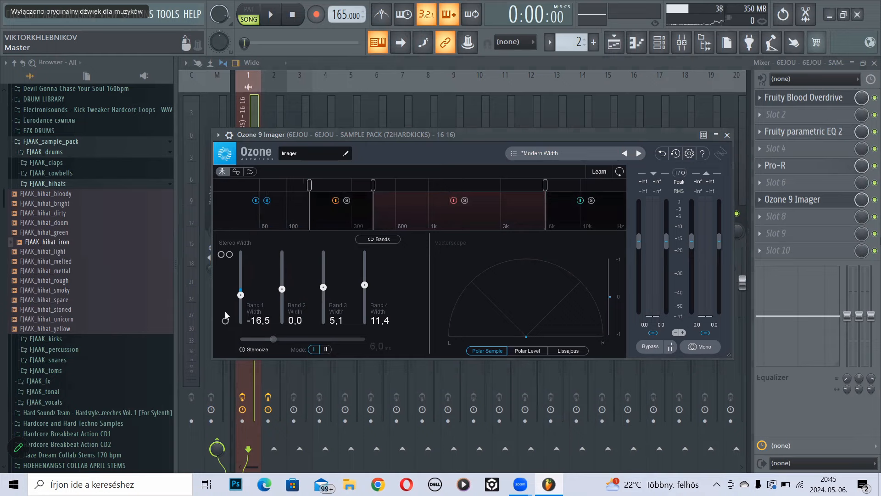
{"action": "key", "text": "space"}
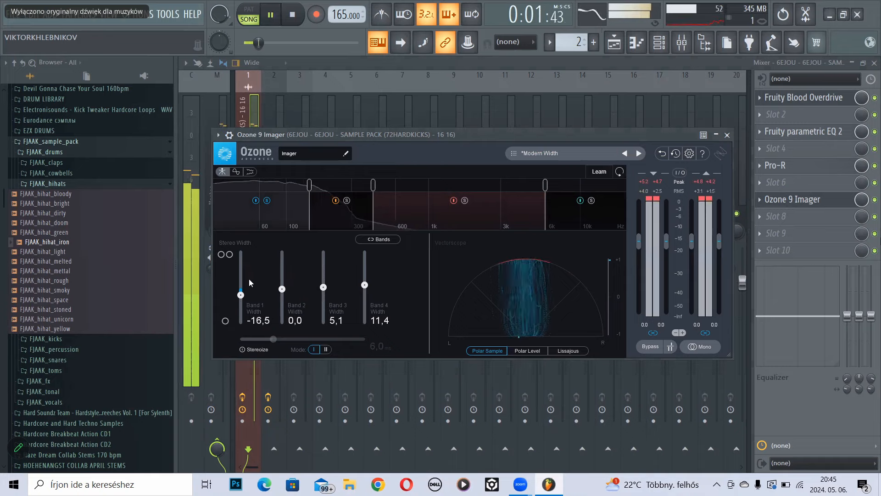
{"action": "mouse_move", "coordinate": [242, 296]}
{"action": "left_mouse_down"}
{"action": "mouse_move", "coordinate": [242, 326]}
{"action": "mouse_move", "coordinate": [240, 309]}
{"action": "left_mouse_up"}
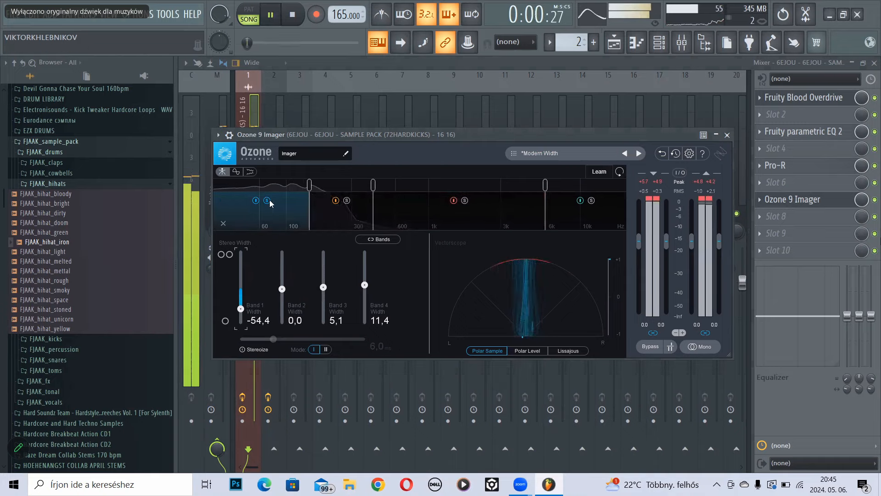
{"action": "key", "text": "space"}
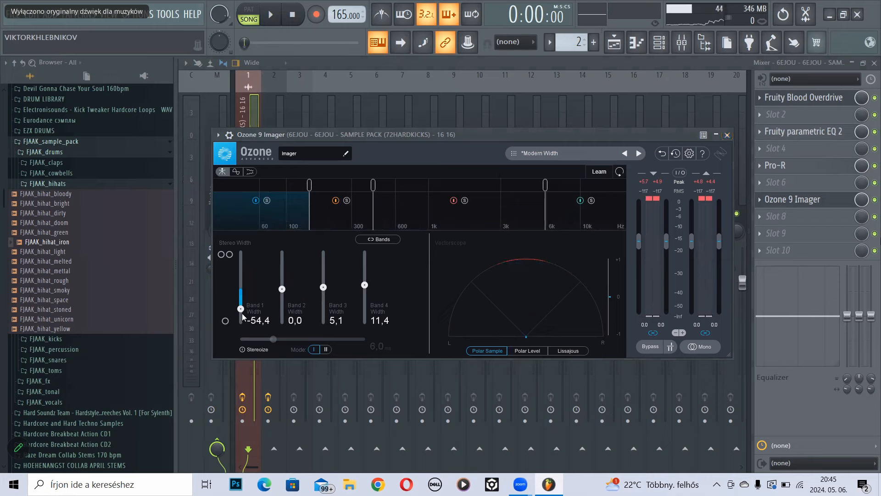
{"action": "left_click_drag", "start_coordinate": [242, 313], "coordinate": [241, 313]}
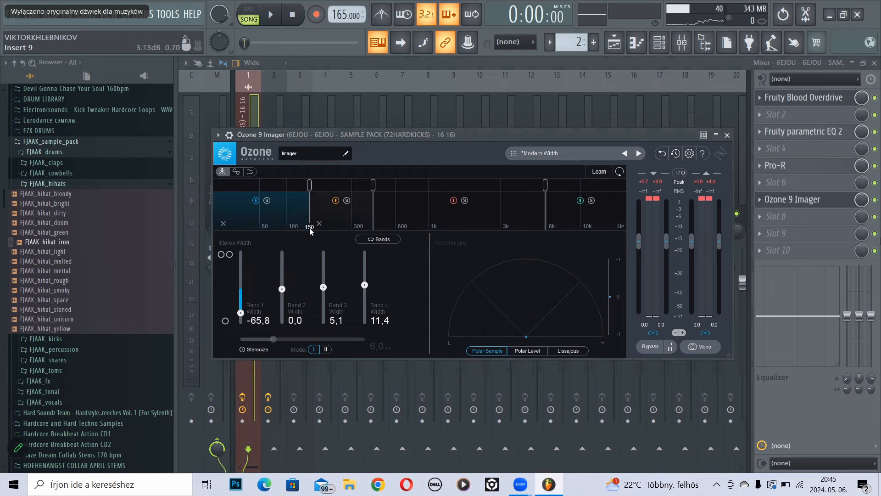
{"action": "left_click", "coordinate": [726, 135]}
- Play the kick and fine-tune its Pro-R reverb mix to 11.8%
{"action": "key", "text": "space"}
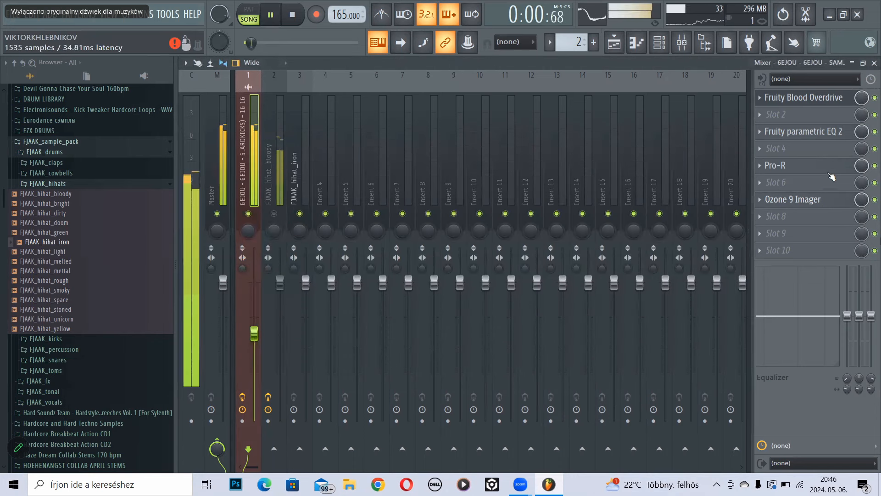
{"action": "left_click", "coordinate": [808, 165]}
{"action": "left_click_drag", "start_coordinate": [547, 160], "coordinate": [548, 149]}
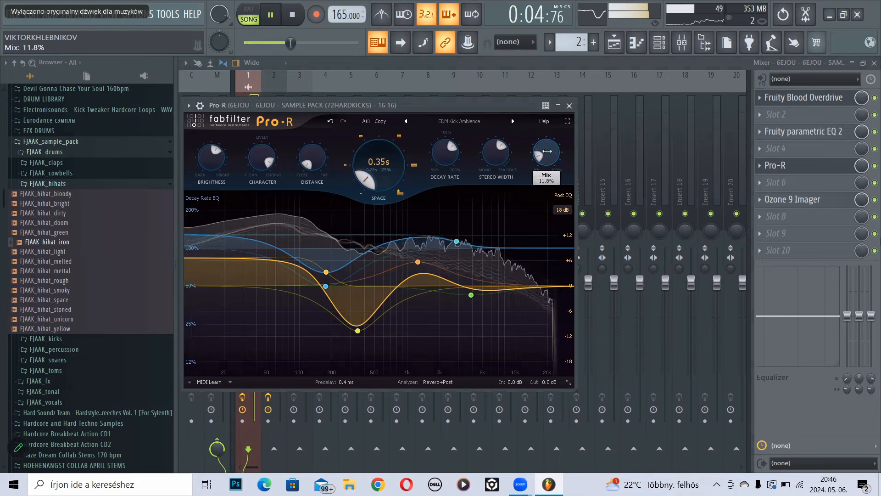
{"action": "left_click", "coordinate": [569, 105]}
{"action": "key", "text": "space"}
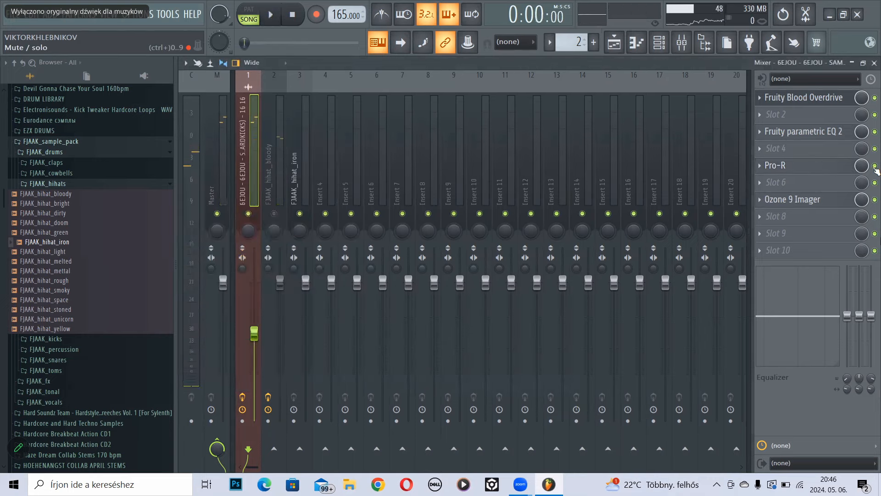
- Unmute the FJAAK_hihat_bloody mixer track and play it together with the processed kick
{"action": "key", "text": "space"}
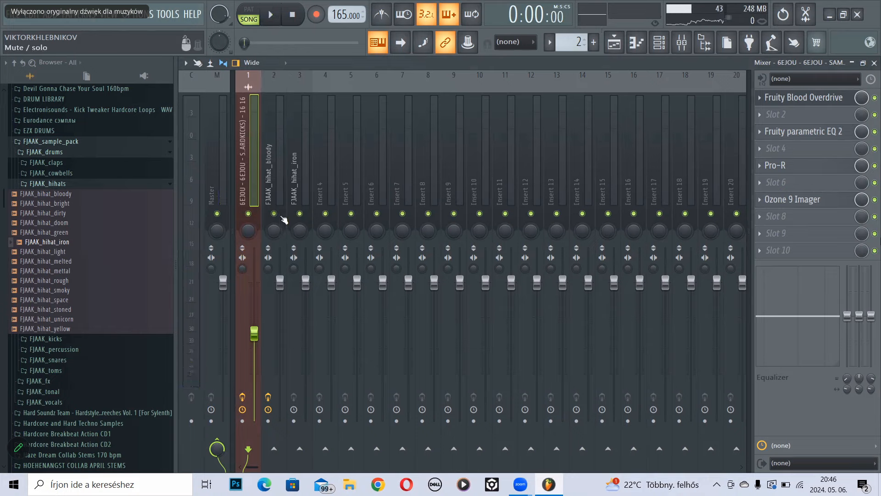
{"action": "key", "text": "space"}
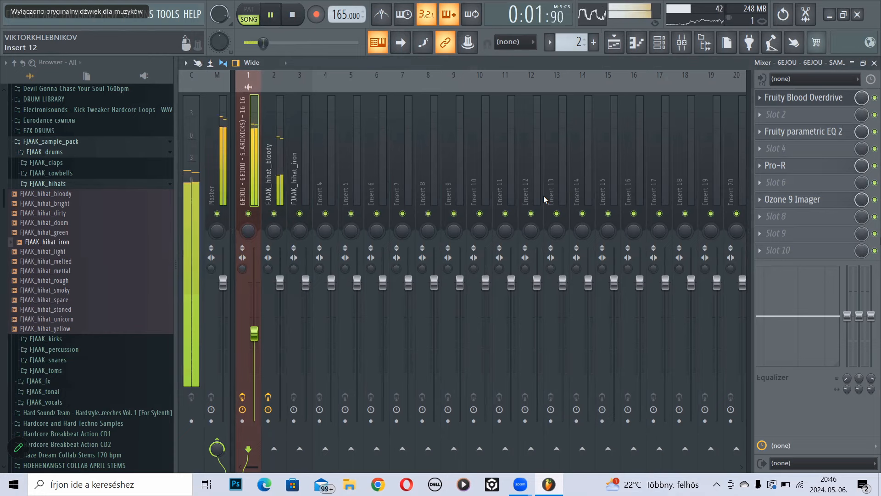
{"action": "key", "text": "space"}
- Unmute Track 3 with the fast hat clips in the playlist and play the arrangement
{"action": "left_click", "coordinate": [614, 43]}
{"action": "left_click", "coordinate": [323, 185]}
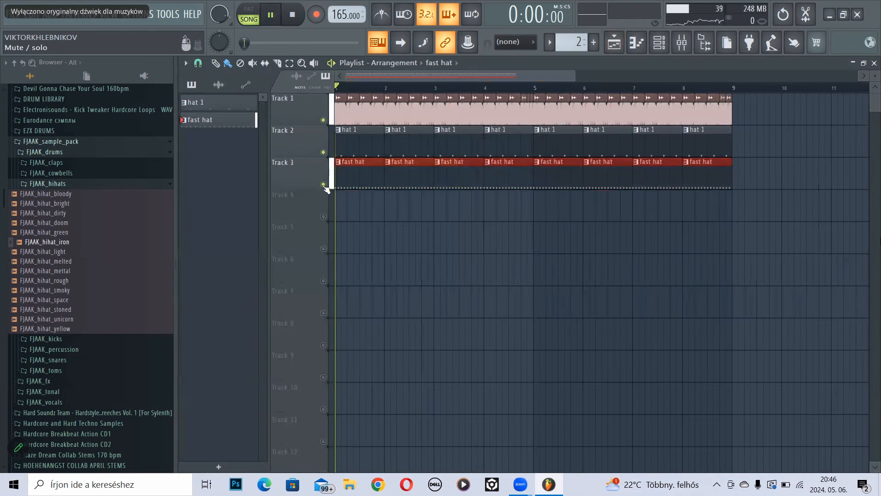
{"action": "key", "text": "space"}
- Lower the FJAAK_hihat_iron mixer volume to about the kick's fader level and audition the track soloed
{"action": "key", "text": "F9"}
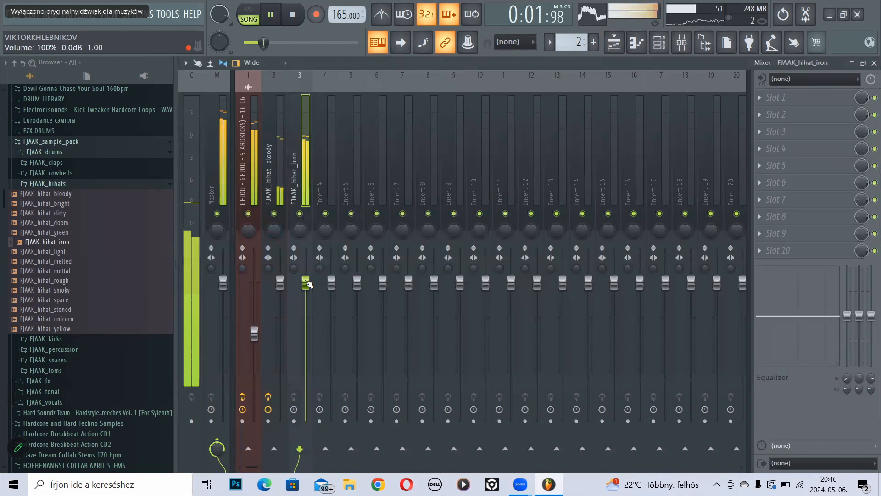
{"action": "left_click_drag", "start_coordinate": [305, 282], "coordinate": [305, 333]}
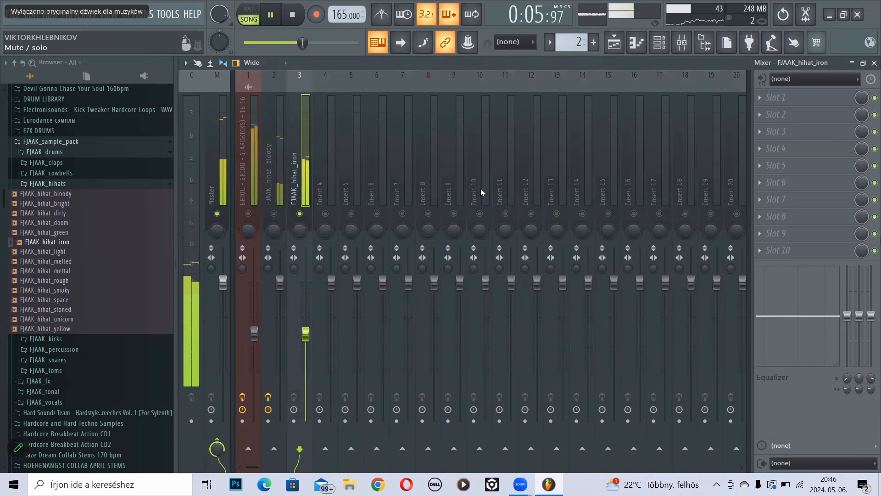
{"action": "key", "text": "space"}
- Add Fruity Parametric EQ 2 to the FJAAK_hihat_iron track and move it to slot 4
{"action": "left_click", "coordinate": [776, 114]}
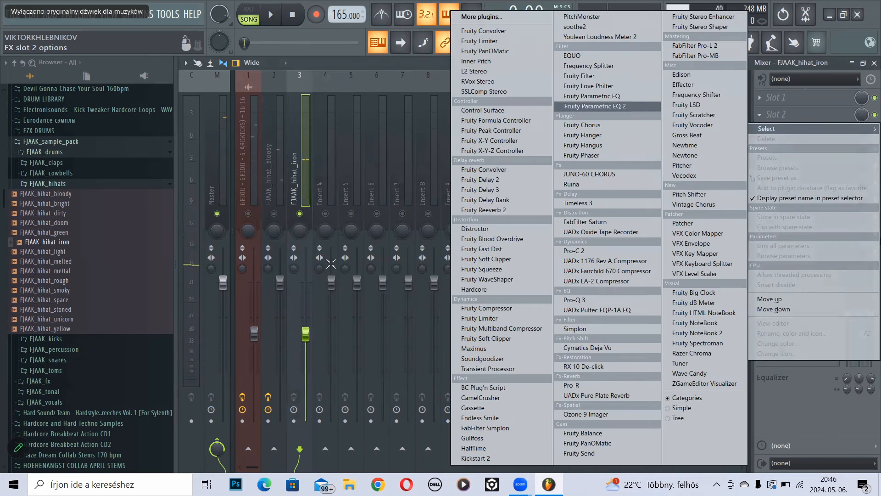
{"action": "left_click", "coordinate": [636, 107]}
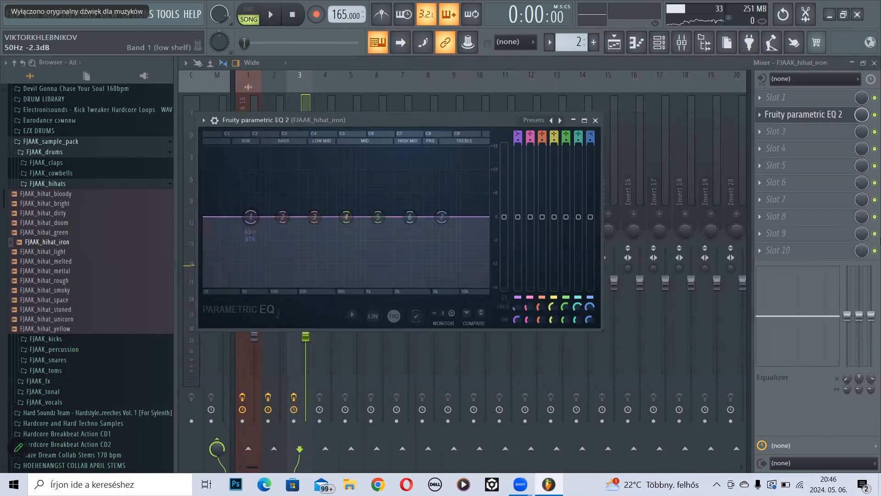
{"action": "left_click", "coordinate": [596, 120]}
{"action": "left_click_drag", "start_coordinate": [789, 115], "coordinate": [784, 149]}
- Add Fruity Blood Overdrive in slot 1 of FJAAK_hihat_iron, enable x100 and raise the pre amp to about 0.28 during playback
{"action": "left_click", "coordinate": [790, 102]}
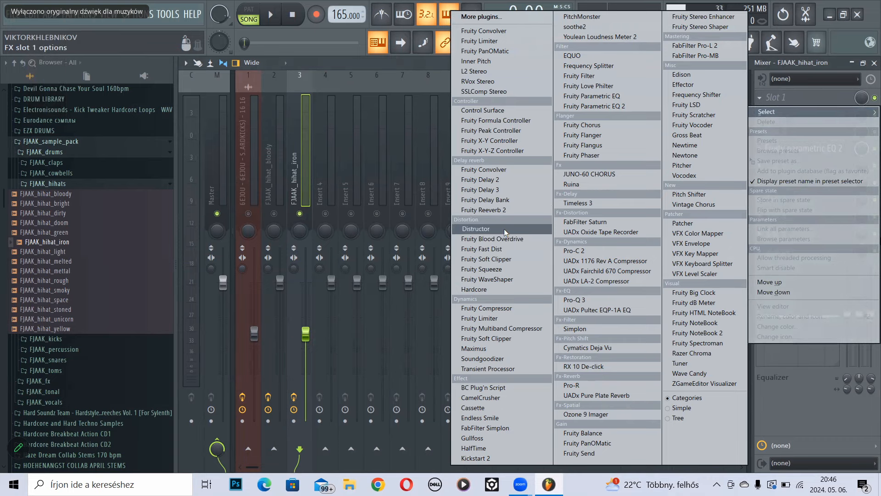
{"action": "left_click", "coordinate": [505, 239]}
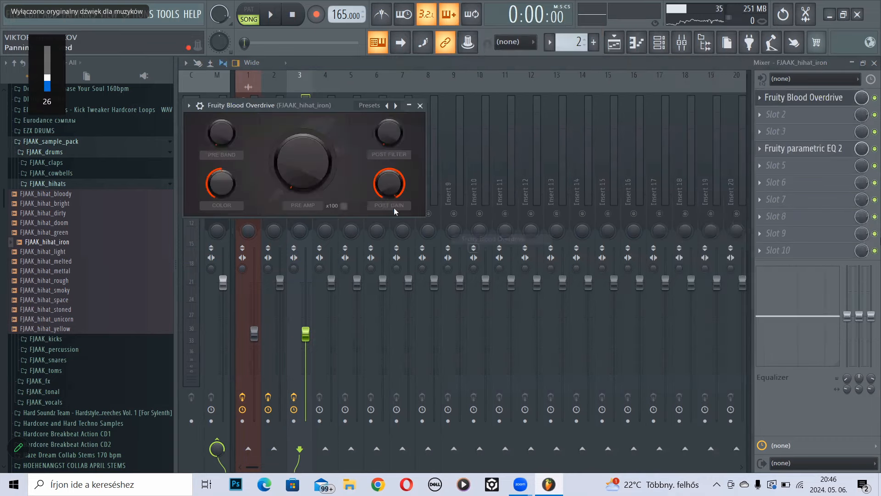
{"action": "left_click", "coordinate": [344, 206]}
{"action": "key", "text": "space"}
{"action": "left_click_drag", "start_coordinate": [311, 179], "coordinate": [311, 155]}
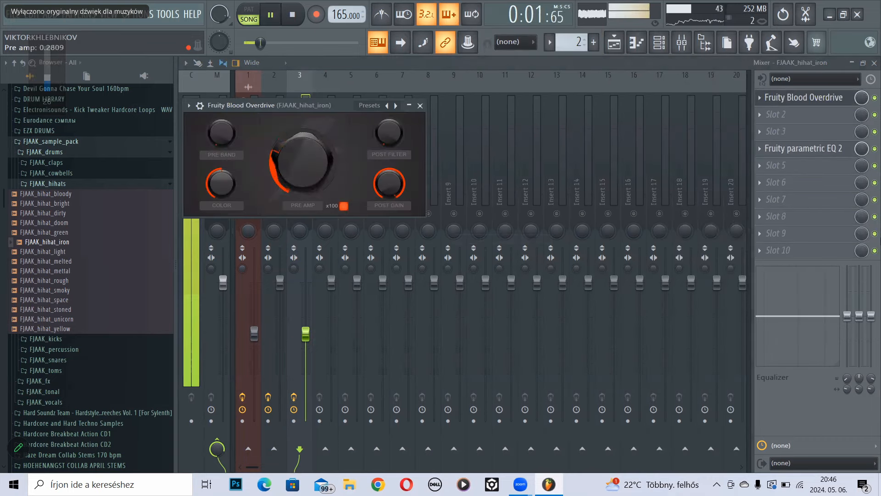
- Set the FJAAK_hihat_iron sample's quick fade out to 57% and audition the shortened fast hat
{"action": "left_click", "coordinate": [614, 42]}
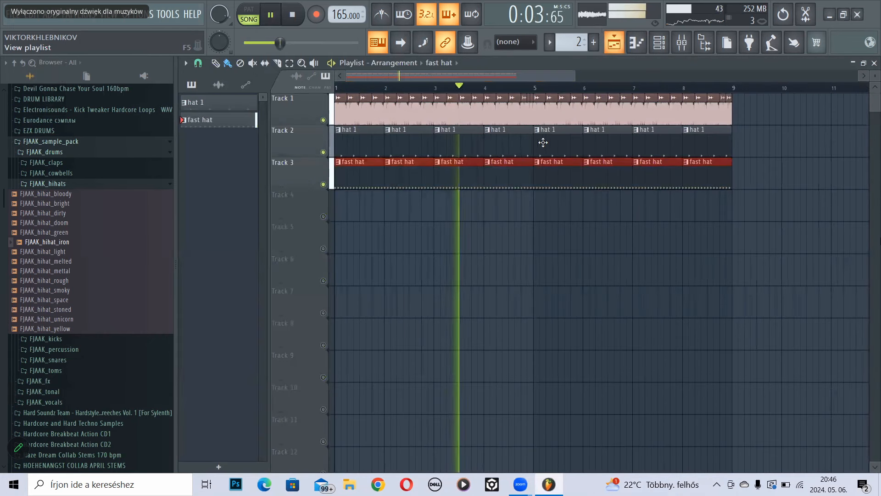
{"action": "key", "text": "space"}
{"action": "left_click", "coordinate": [659, 42]}
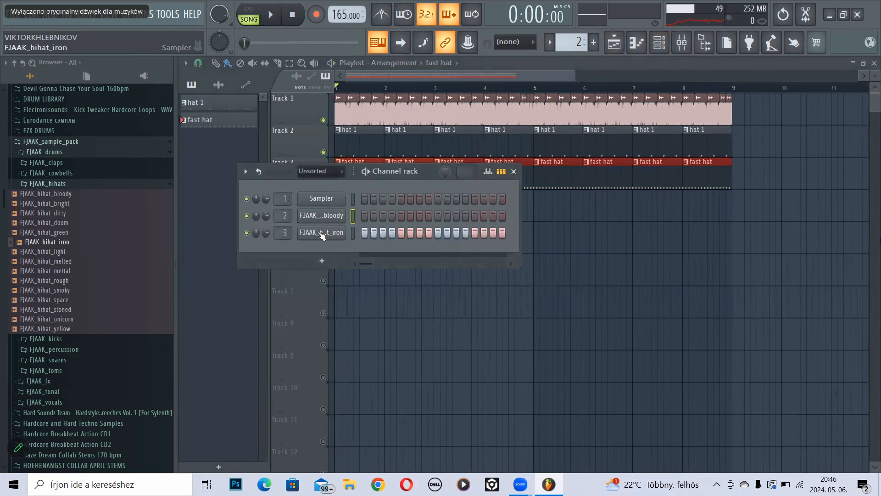
{"action": "left_click", "coordinate": [322, 233]}
{"action": "left_click_drag", "start_coordinate": [496, 319], "coordinate": [490, 323]}
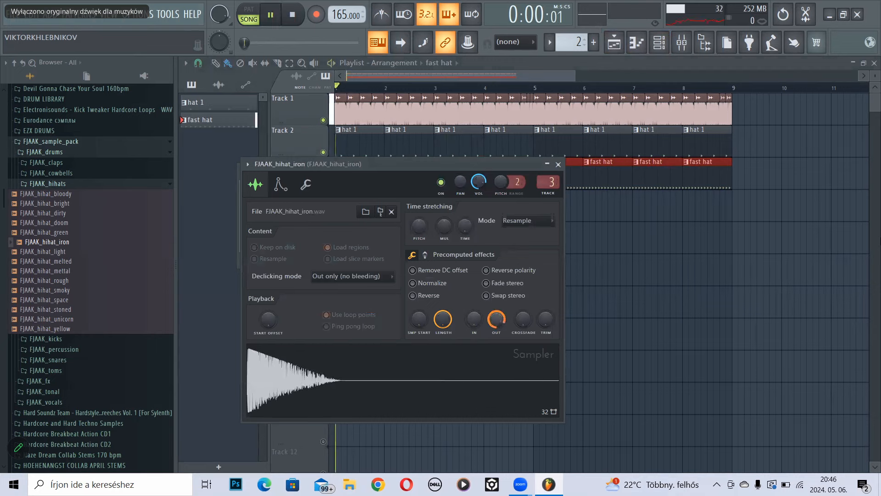
{"action": "key", "text": "space"}
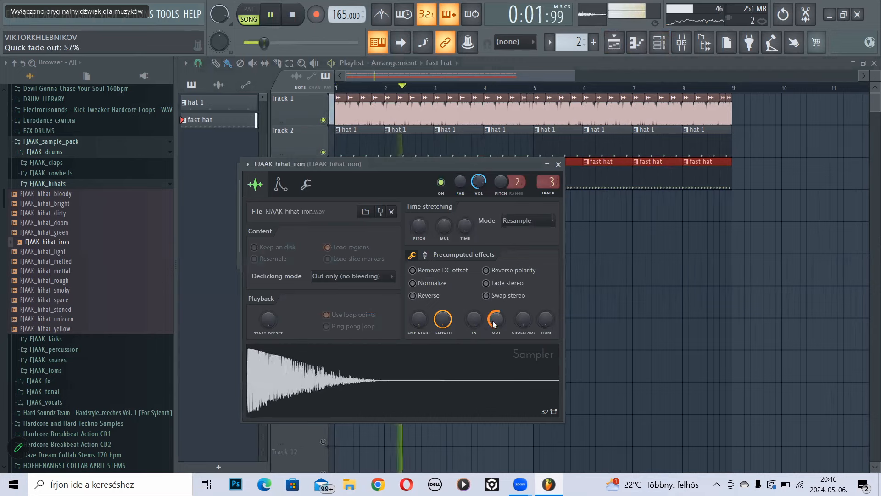
{"action": "key", "text": "space"}
{"action": "key", "text": "space"}
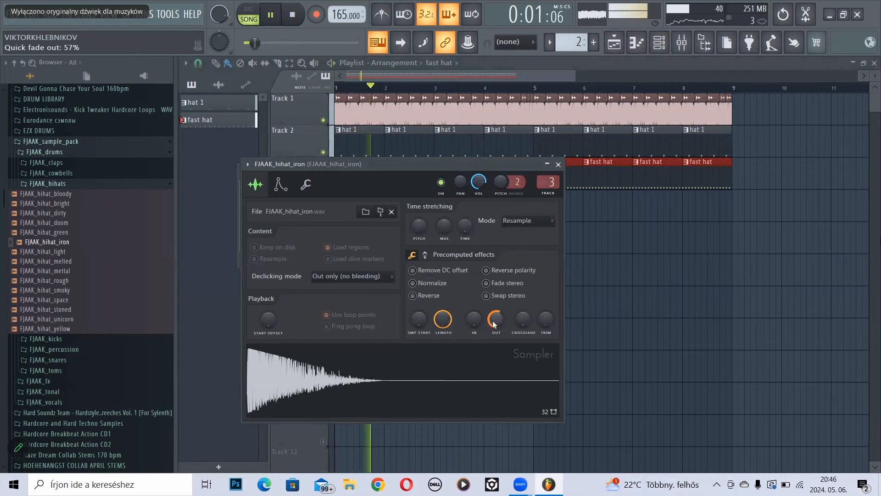
- Lower the time-stretching pitch of the FJAAK_hihat_iron sample and audition it during playback
{"action": "mouse_move", "coordinate": [418, 225]}
{"action": "left_mouse_down"}
{"action": "mouse_move", "coordinate": [422, 244]}
{"action": "mouse_move", "coordinate": [420, 228]}
{"action": "left_mouse_up"}
{"action": "key", "text": "space"}
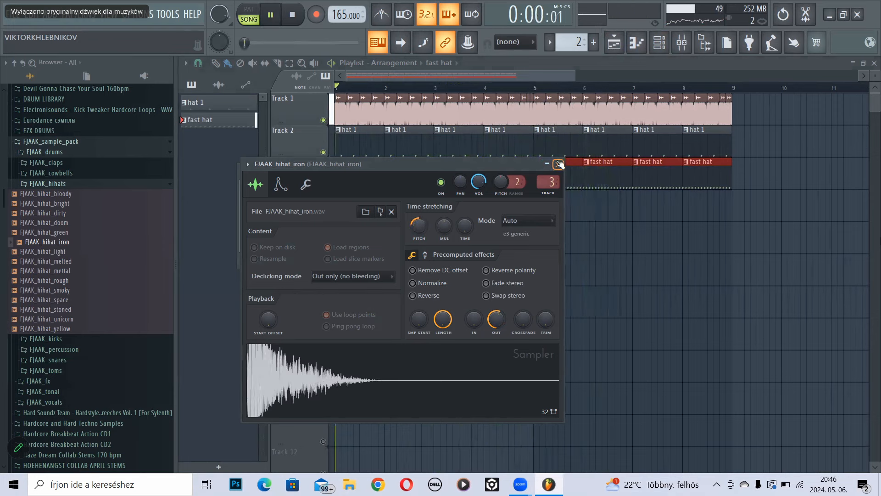
{"action": "left_click", "coordinate": [558, 165]}
- Try quick fade out values of 14% and 84% on the FJAAK_hihat_iron sample while auditioning the fast hat
{"action": "left_click", "coordinate": [679, 51]}
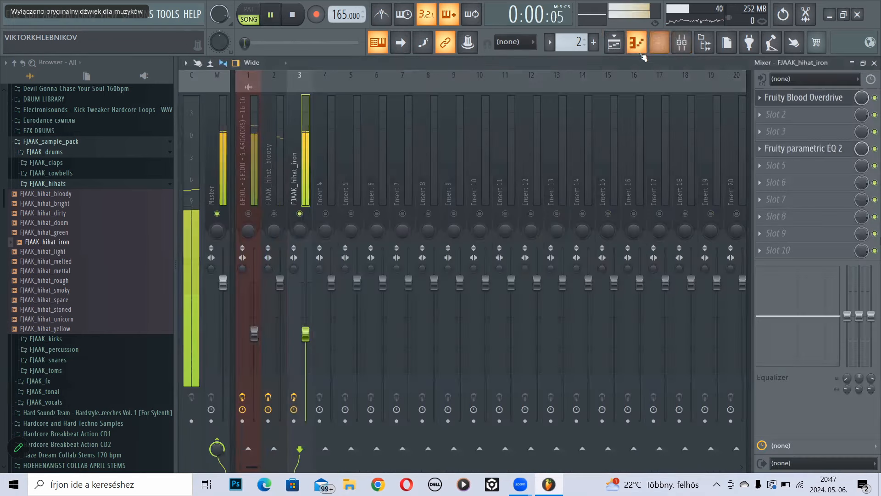
{"action": "left_click", "coordinate": [659, 42]}
{"action": "left_click", "coordinate": [337, 229]}
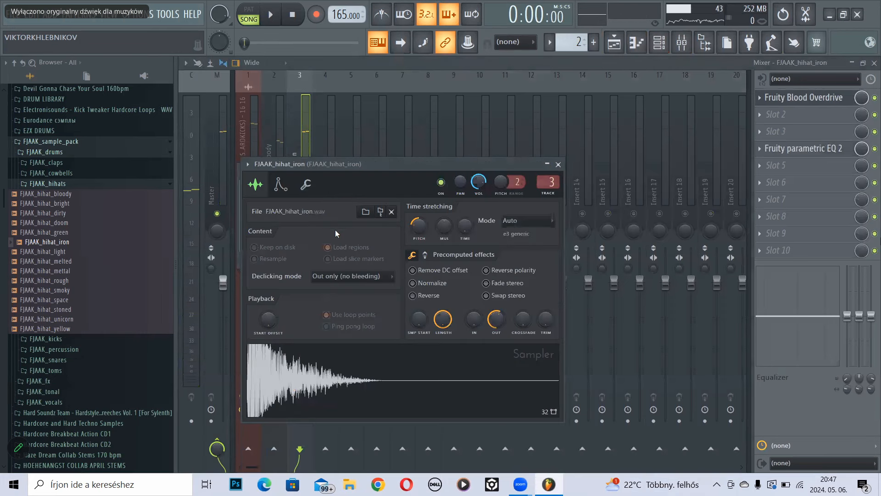
{"action": "left_click_drag", "start_coordinate": [500, 320], "coordinate": [500, 346]}
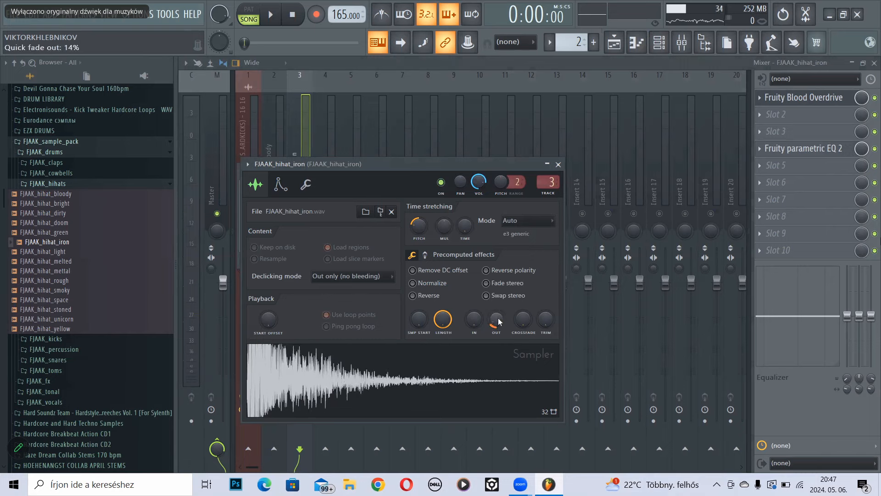
{"action": "key", "text": "space"}
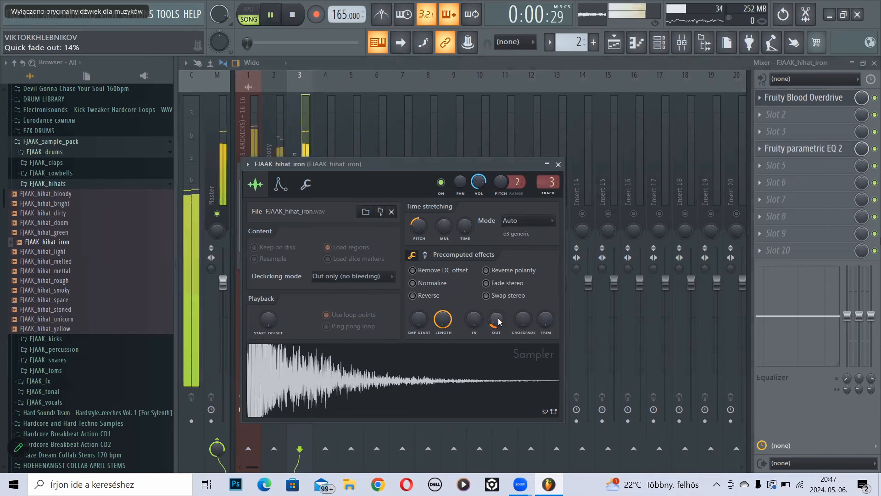
{"action": "left_click_drag", "start_coordinate": [497, 321], "coordinate": [498, 294]}
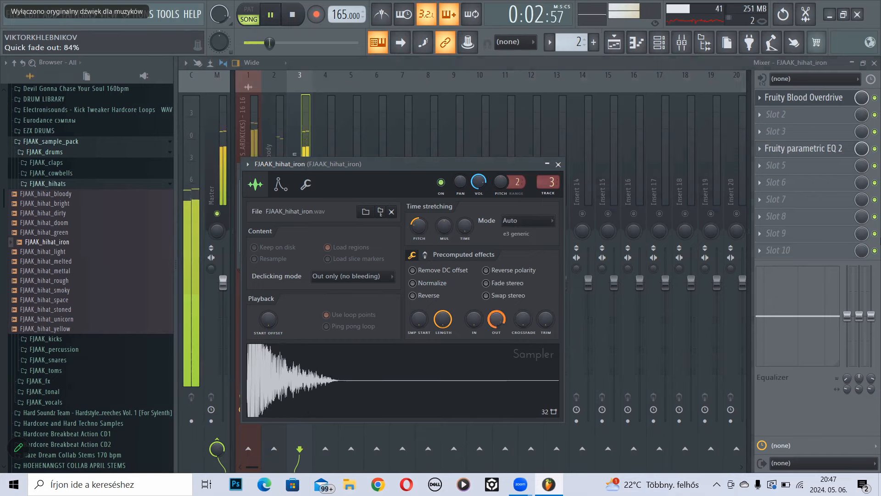
{"action": "left_click", "coordinate": [557, 163]}
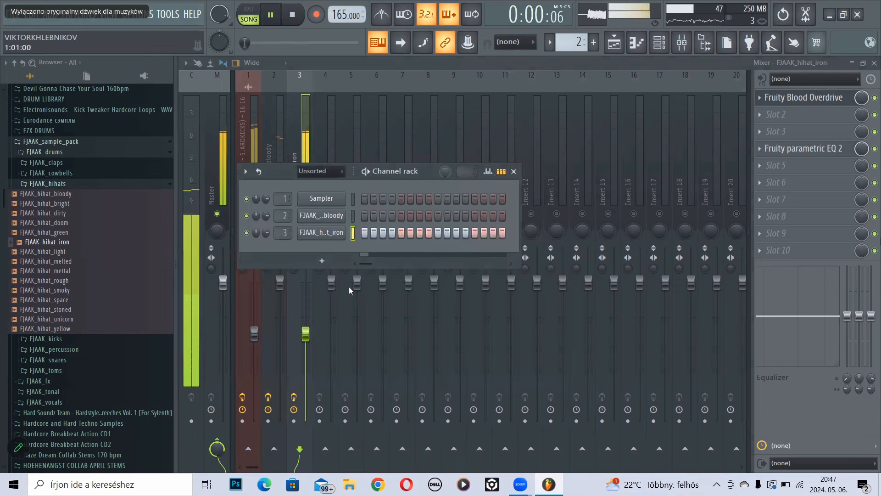
- Lower the FJAAK_hihat_iron mixer volume and cut its low-shelf EQ band to -18 dB
{"action": "left_click_drag", "start_coordinate": [306, 333], "coordinate": [306, 349]}
{"action": "key", "text": "space"}
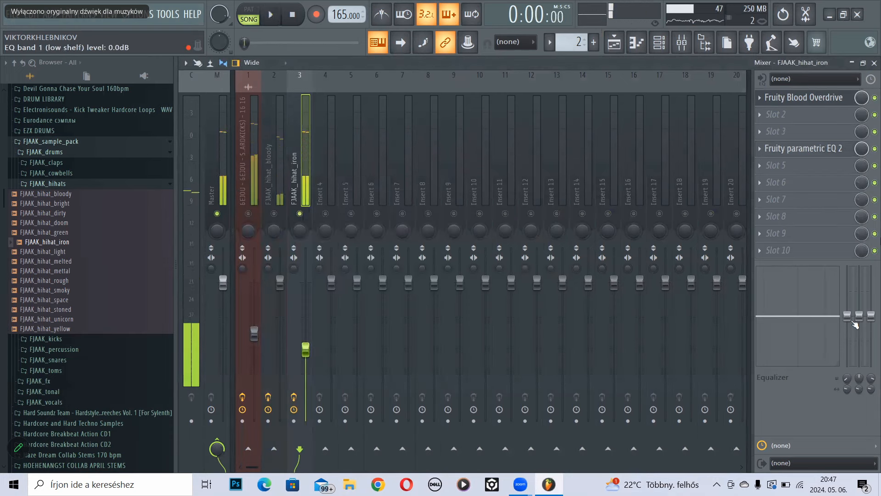
{"action": "left_click_drag", "start_coordinate": [847, 315], "coordinate": [825, 361]}
{"action": "key", "text": "space"}
- Re-enable the FJAAK_hihat_bloody and kick mixer tracks and lower FJAAK_hihat_iron to 41% (-15.6 dB) during playback
{"action": "left_click", "coordinate": [274, 214]}
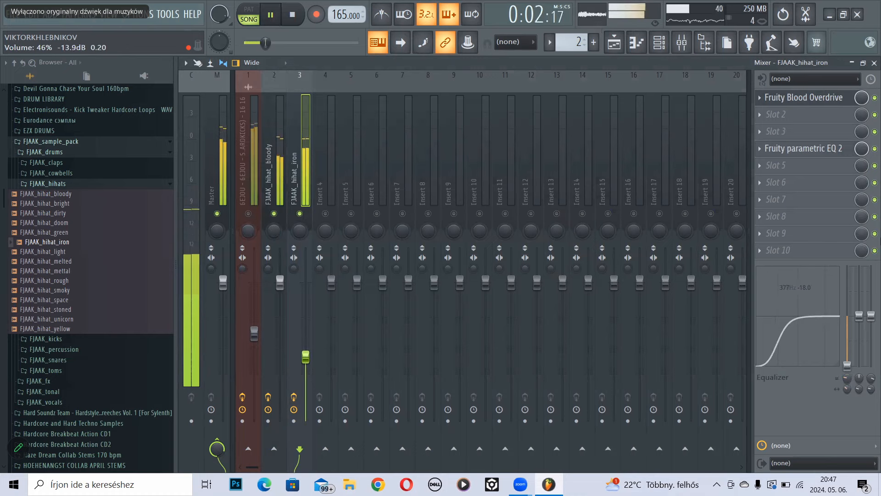
{"action": "key", "text": "space"}
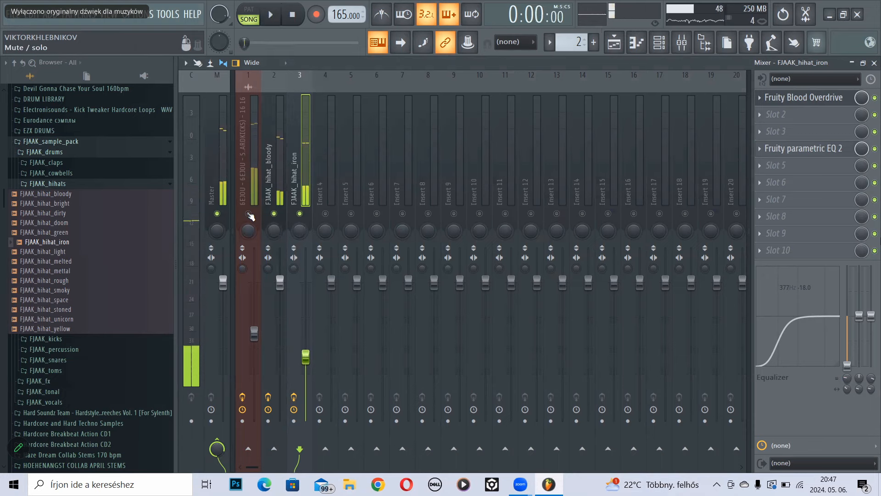
{"action": "left_click", "coordinate": [249, 214]}
{"action": "key", "text": "space"}
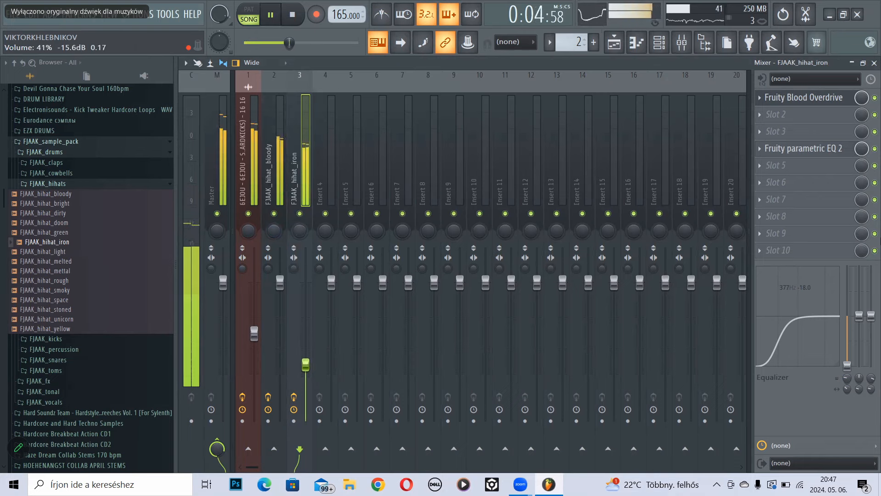
- Reduce the FJAAK_hihat_iron sample's quick fade out, lower its pitch shift to about -200 cents, and audition it
{"action": "left_click", "coordinate": [660, 42]}
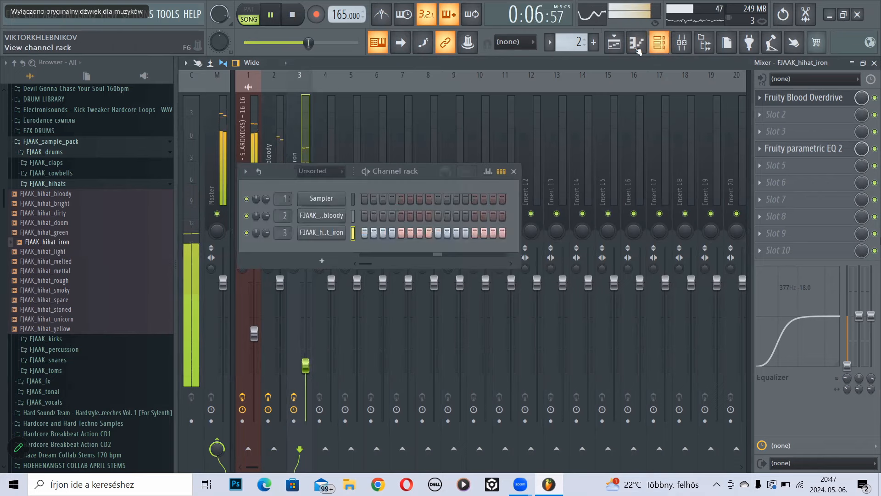
{"action": "left_click", "coordinate": [342, 233]}
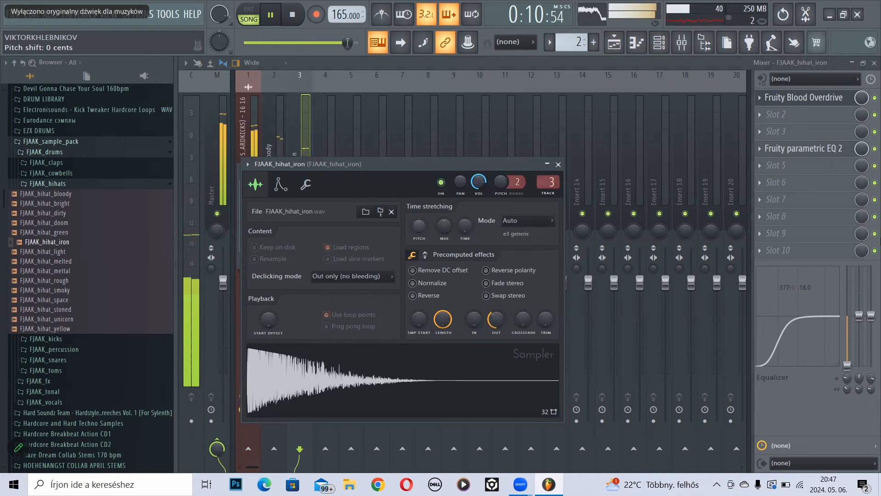
{"action": "scroll", "coordinate": [416, 225], "scroll_direction": "down", "scroll_amount": 3}
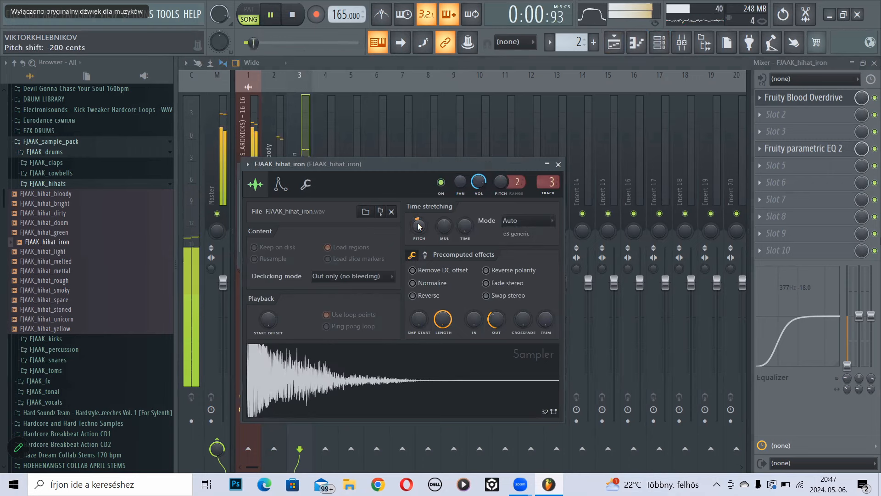
{"action": "scroll", "coordinate": [418, 226], "scroll_direction": "down", "scroll_amount": 2}
{"action": "left_click", "coordinate": [558, 164]}
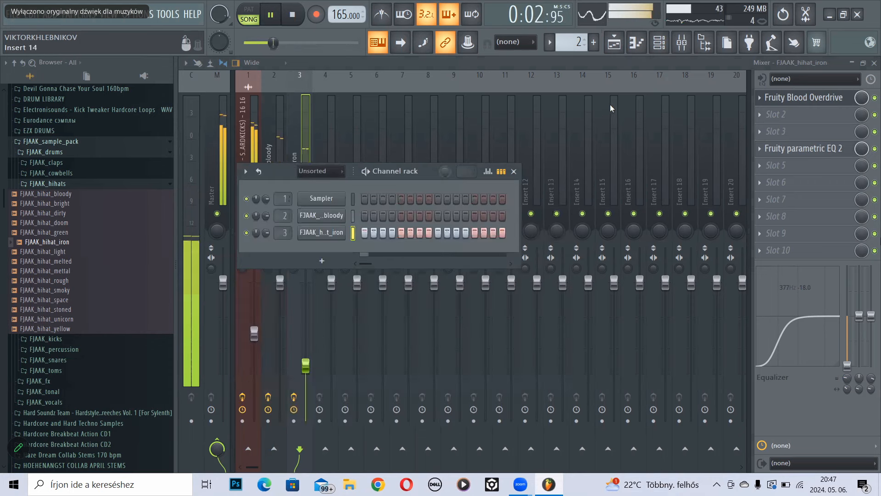
{"action": "left_click", "coordinate": [625, 46]}
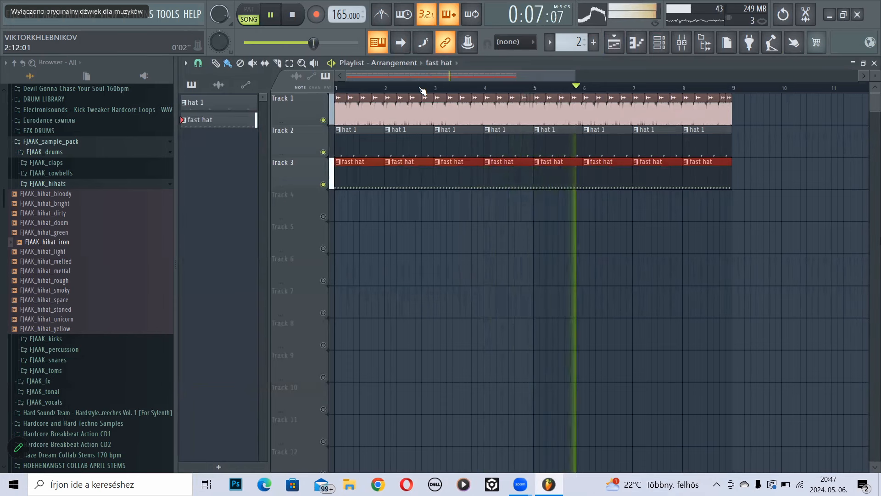
{"action": "scroll", "coordinate": [423, 90], "scroll_direction": "down", "scroll_amount": 3}
{"action": "key", "text": "space"}
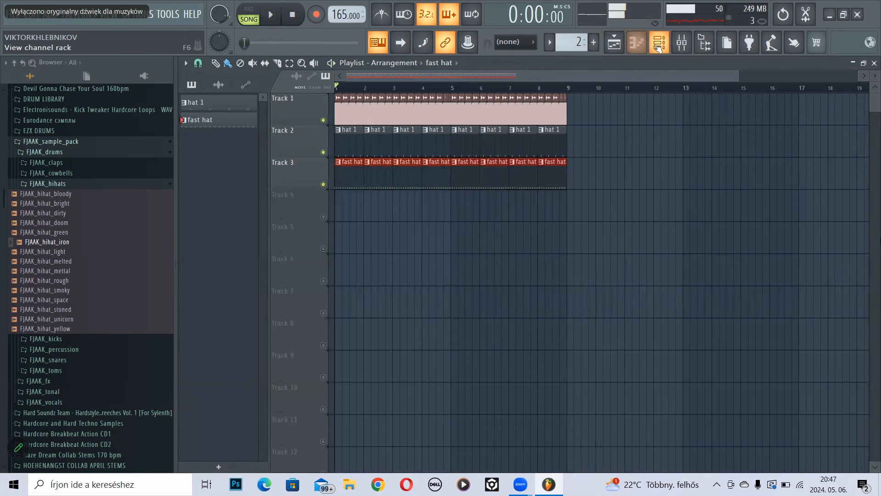
- Look through the FJAAK_percussion and ASIN - Industrial Hardtechno Schranz Samples folders for a percussion sound
{"action": "left_click", "coordinate": [659, 42]}
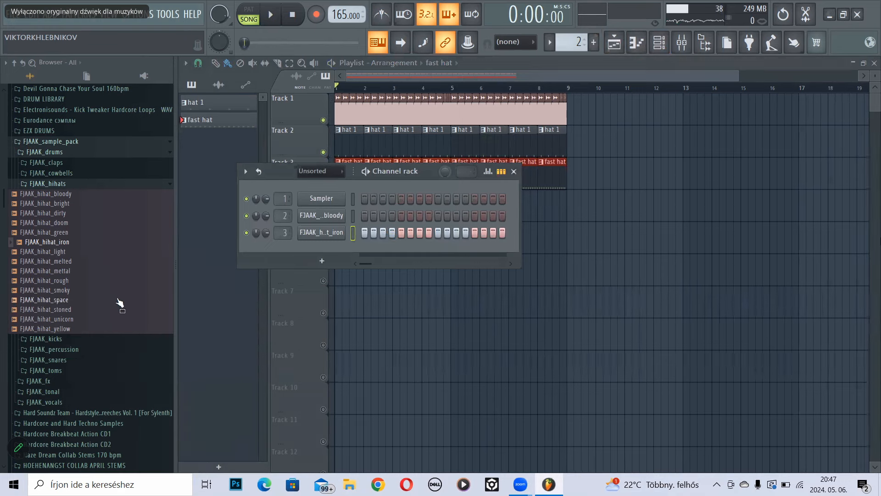
{"action": "left_click", "coordinate": [116, 351]}
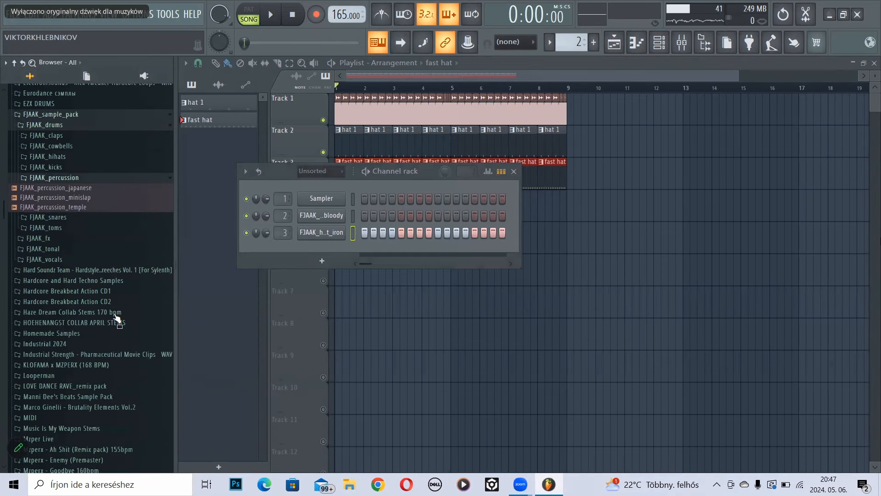
{"action": "scroll", "coordinate": [94, 212], "scroll_direction": "up", "scroll_amount": 5}
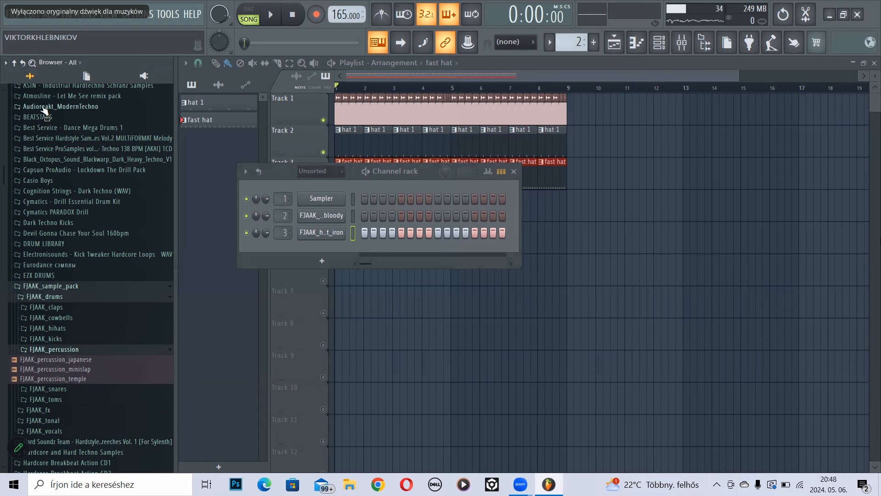
{"action": "scroll", "coordinate": [118, 161], "scroll_direction": "up", "scroll_amount": 2}
{"action": "left_click", "coordinate": [121, 143]}
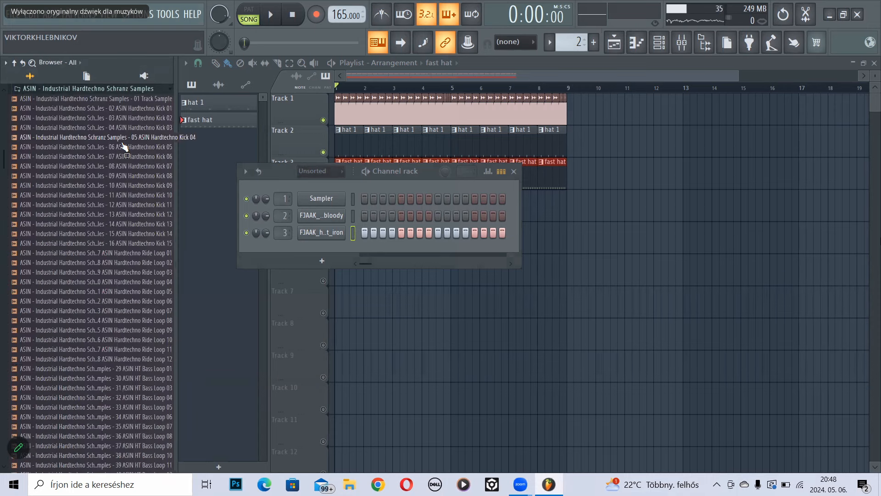
{"action": "scroll", "coordinate": [83, 264], "scroll_direction": "down", "scroll_amount": 4}
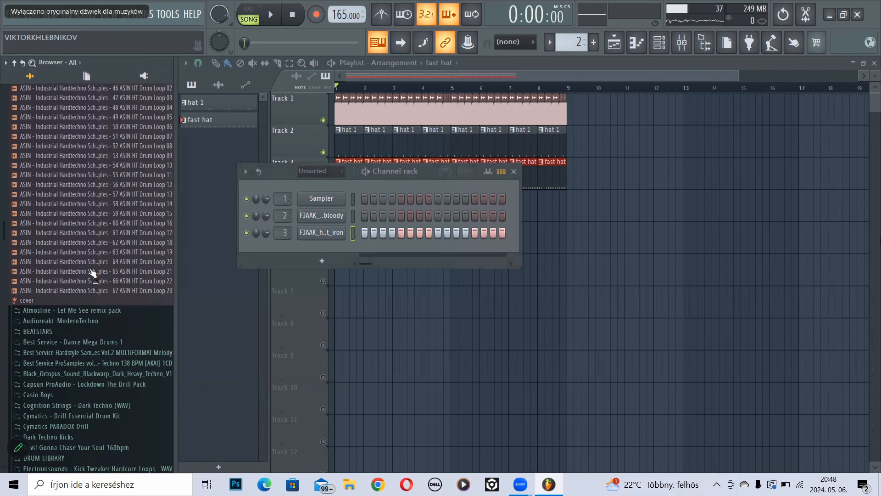
{"action": "scroll", "coordinate": [92, 234], "scroll_direction": "up", "scroll_amount": 10}
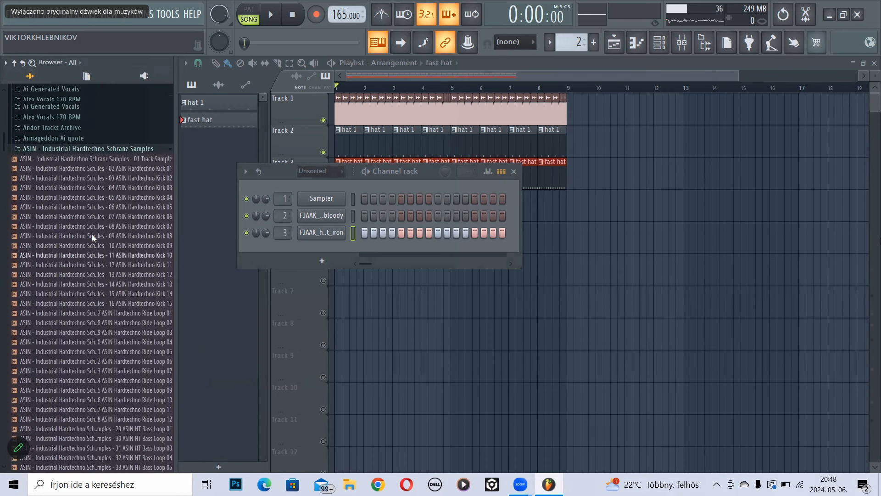
{"action": "left_click", "coordinate": [134, 207]}
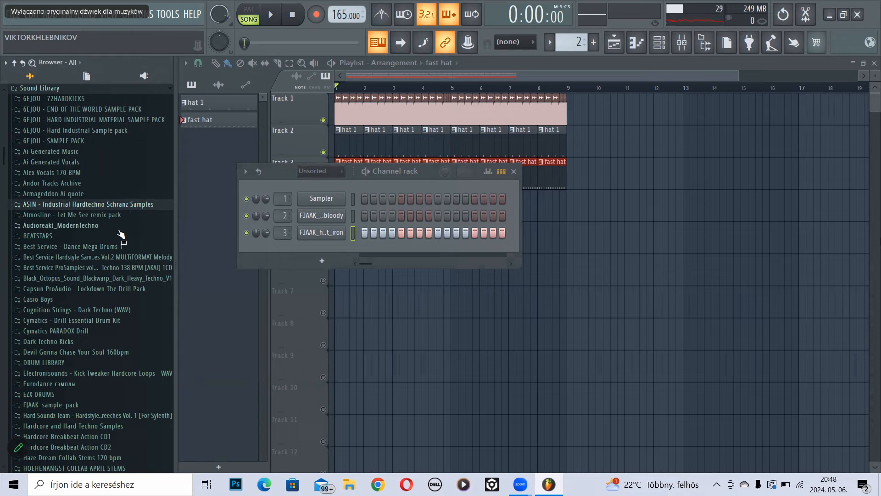
- Open the Drum One Shots percussion folder of Cymatics - Drill Essential Drum Kit and preview Patois Perc and Manor Perc
{"action": "scroll", "coordinate": [121, 236], "scroll_direction": "down", "scroll_amount": 4}
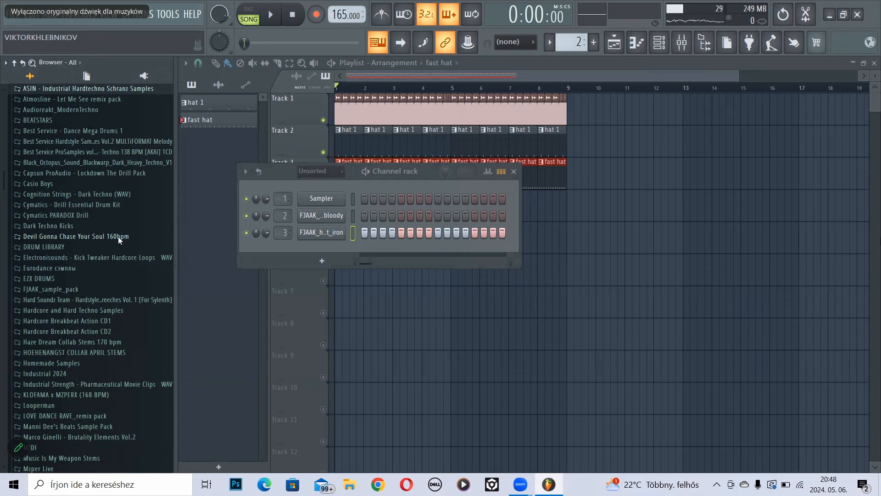
{"action": "left_click_drag", "start_coordinate": [118, 236], "coordinate": [121, 203]}
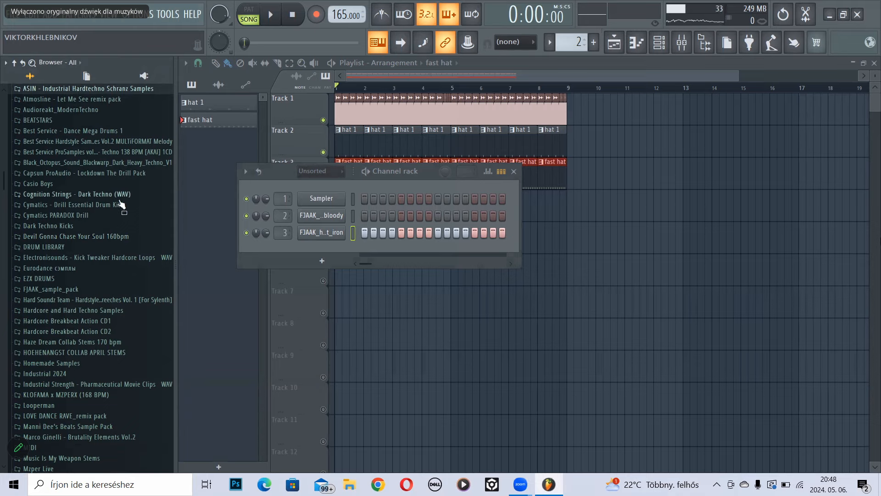
{"action": "left_click", "coordinate": [122, 205]}
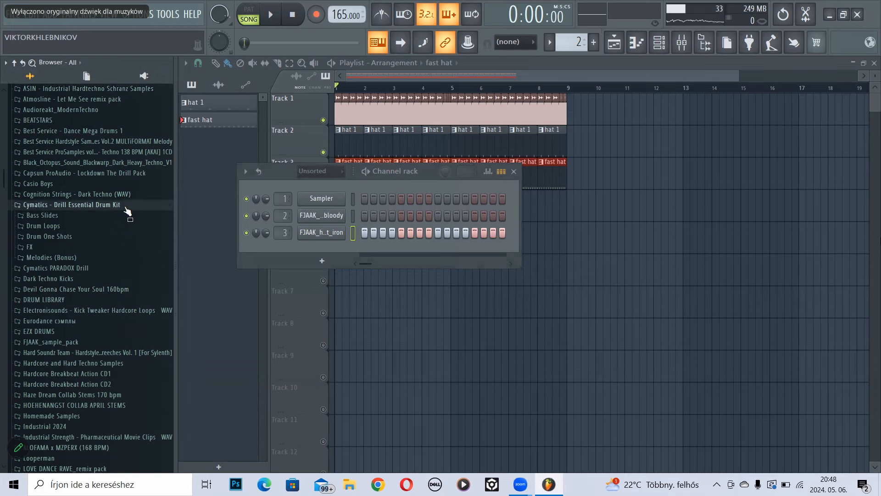
{"action": "left_click", "coordinate": [94, 236]}
{"action": "left_click", "coordinate": [77, 300]}
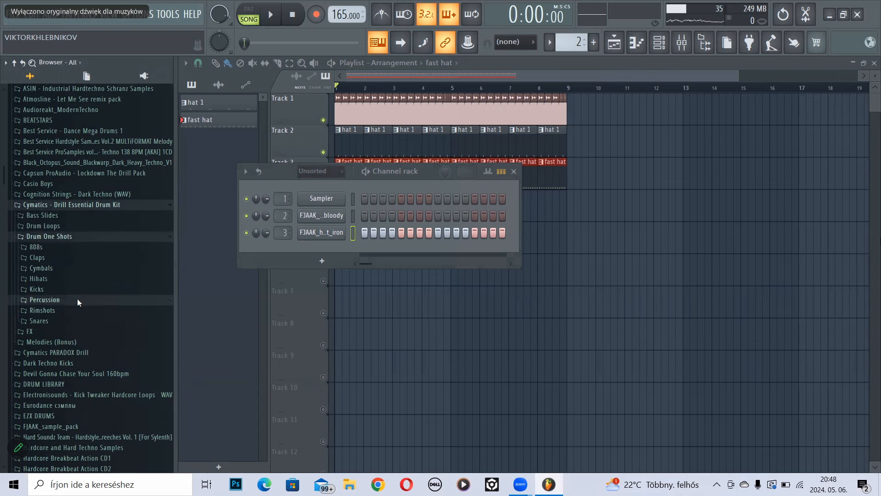
{"action": "left_click", "coordinate": [78, 313]}
{"action": "left_click", "coordinate": [75, 362]}
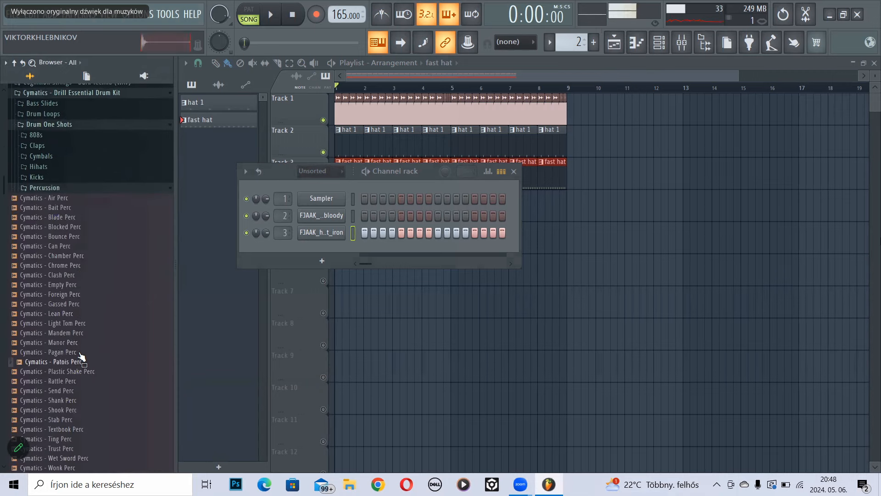
{"action": "left_click", "coordinate": [81, 342]}
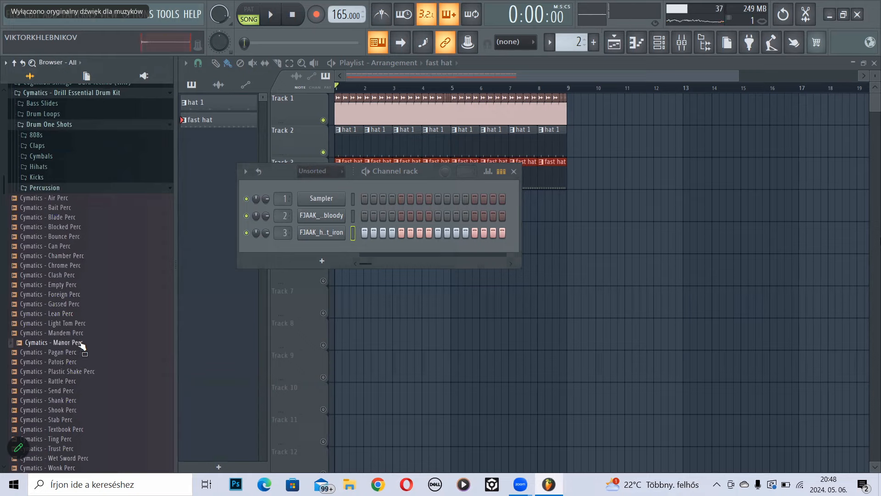
- Create a new pattern named perc
{"action": "left_click", "coordinate": [593, 42]}
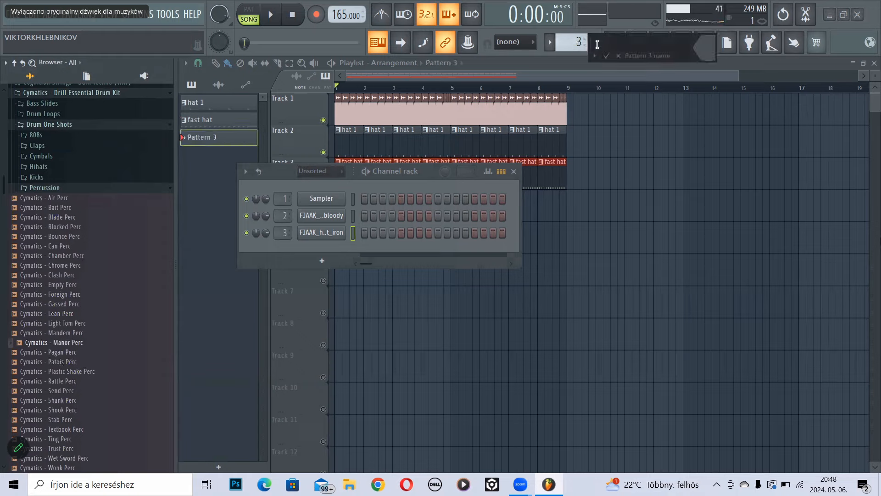
{"action": "type", "text": "perc"}
{"action": "key", "text": "Return"}
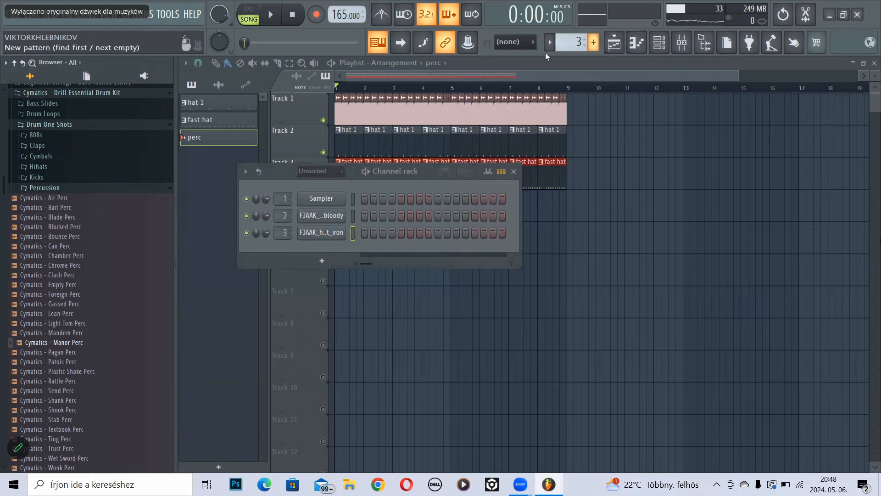
- Preview Cymatics Manor Perc and Stab Perc, and add Stab Perc as a new channel for the perc pattern
{"action": "left_click", "coordinate": [101, 346]}
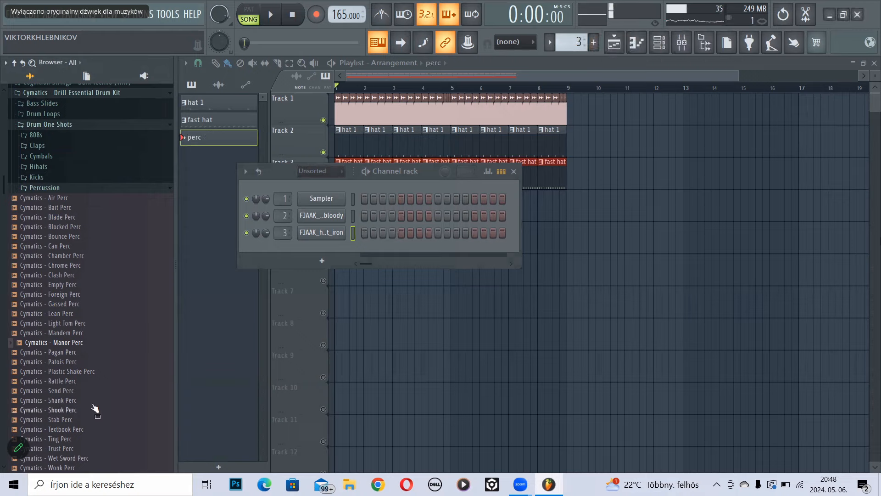
{"action": "left_click", "coordinate": [86, 420]}
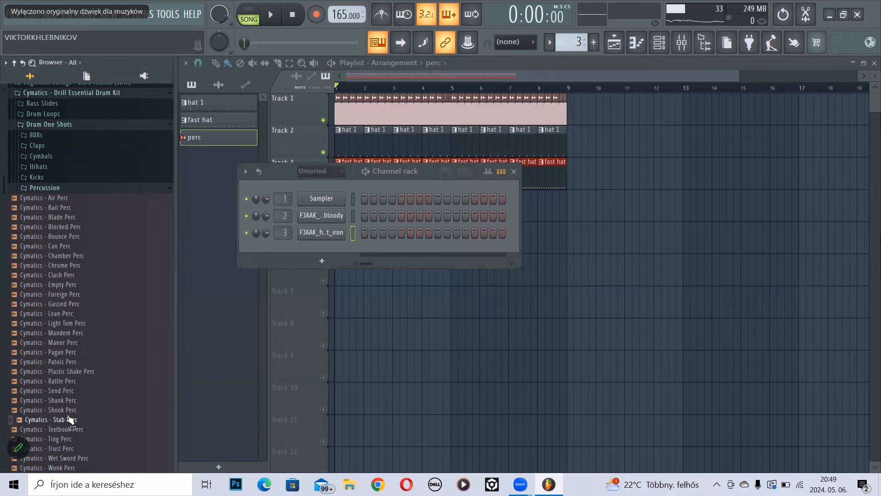
{"action": "left_click_drag", "start_coordinate": [70, 420], "coordinate": [334, 253]}
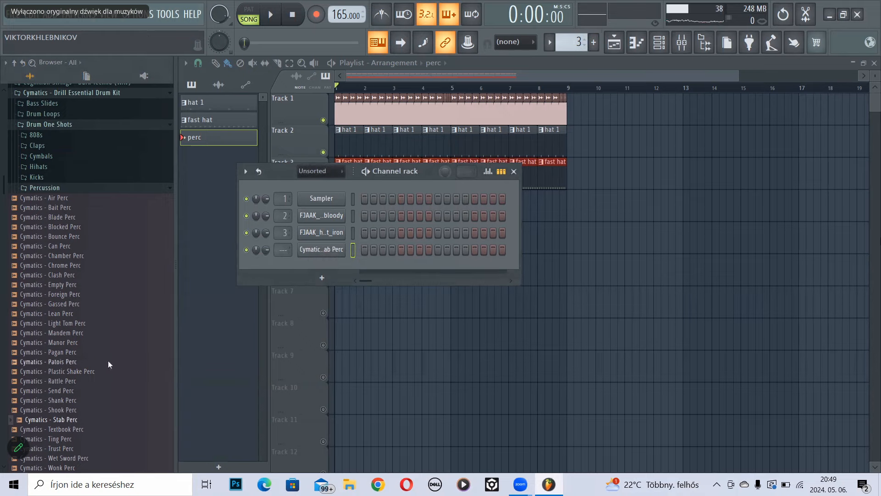
- Preview Cymatics Wet Sword Perc and Wonk Perc, and add Wonk Perc as a new channel for the perc pattern
{"action": "scroll", "coordinate": [108, 358], "scroll_direction": "down", "scroll_amount": 4}
{"action": "left_click", "coordinate": [106, 327]}
{"action": "left_click", "coordinate": [106, 334]}
{"action": "left_click", "coordinate": [105, 343]}
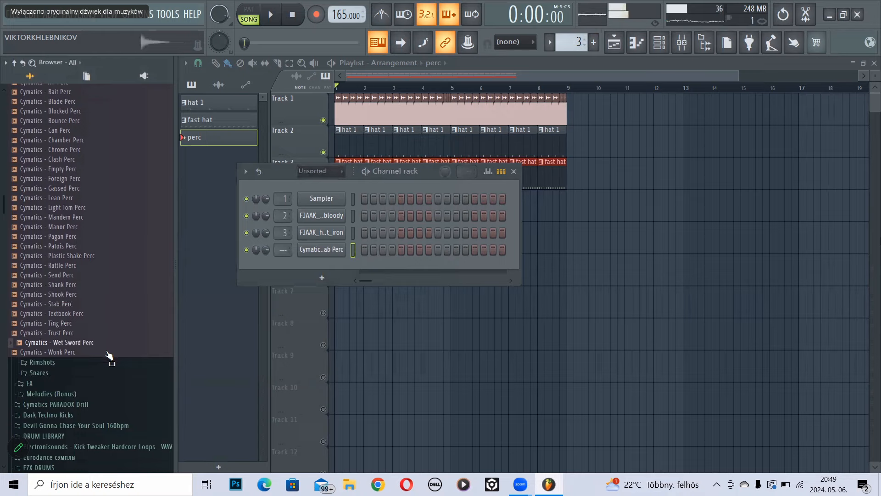
{"action": "left_click", "coordinate": [103, 352]}
{"action": "left_click", "coordinate": [103, 343]}
{"action": "left_click", "coordinate": [102, 352]}
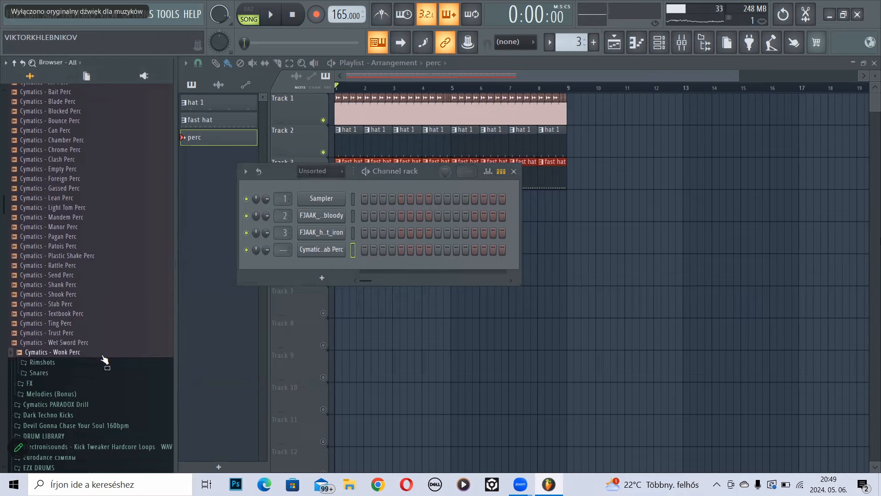
{"action": "left_click_drag", "start_coordinate": [102, 354], "coordinate": [311, 266]}
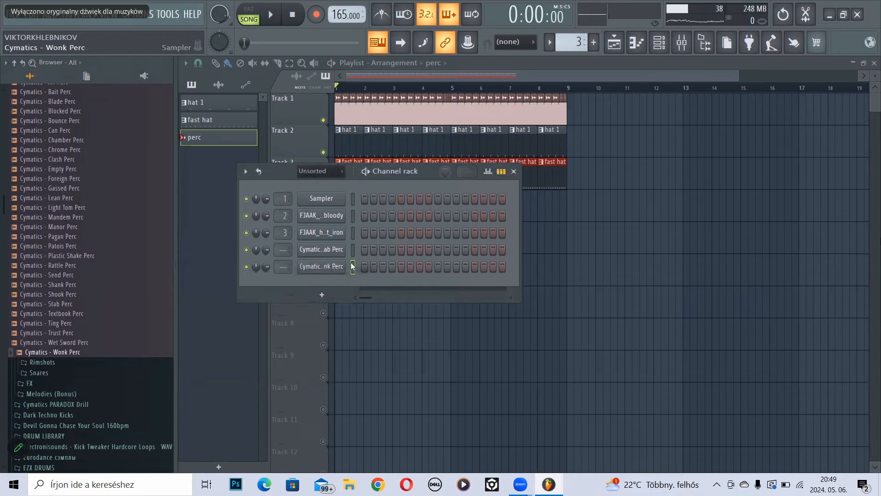
- Place the perc pattern on Track 4 of the playlist in every bar from 1 to 8
{"action": "key", "text": "F6"}
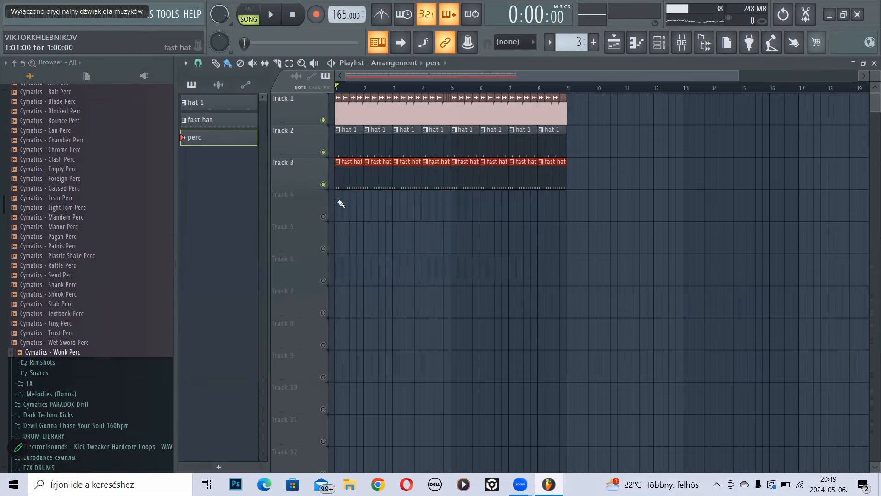
{"action": "left_click", "coordinate": [341, 202]}
{"action": "left_click_drag", "start_coordinate": [406, 207], "coordinate": [545, 213]}
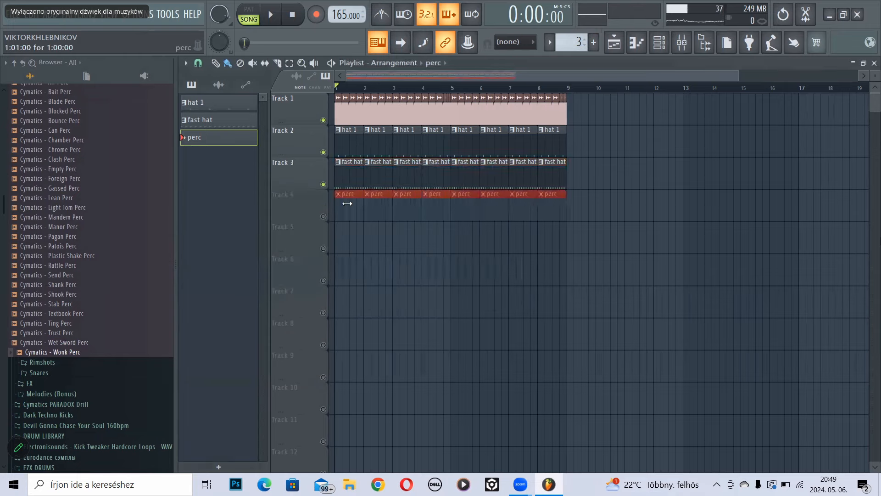
- Program Wonk Perc hits on steps 7 and 12 of the perc pattern while auditioning the song
{"action": "key", "text": "F6"}
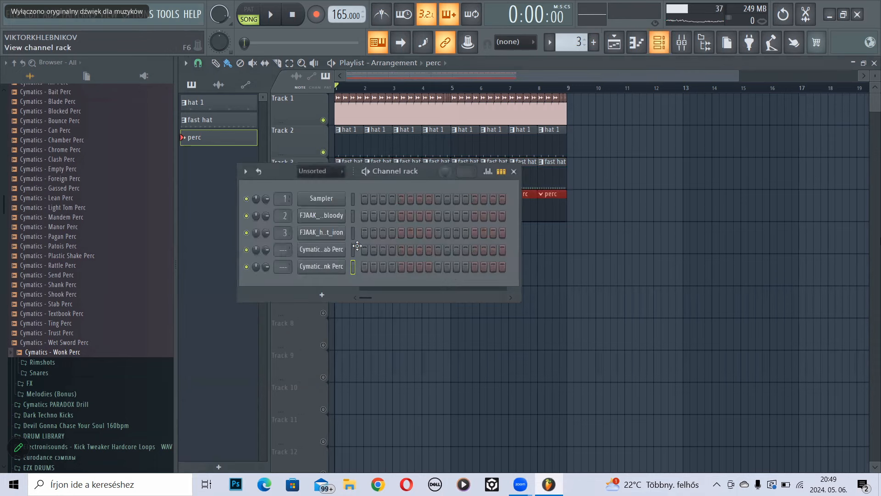
{"action": "left_click", "coordinate": [420, 267]}
{"action": "key", "text": "space"}
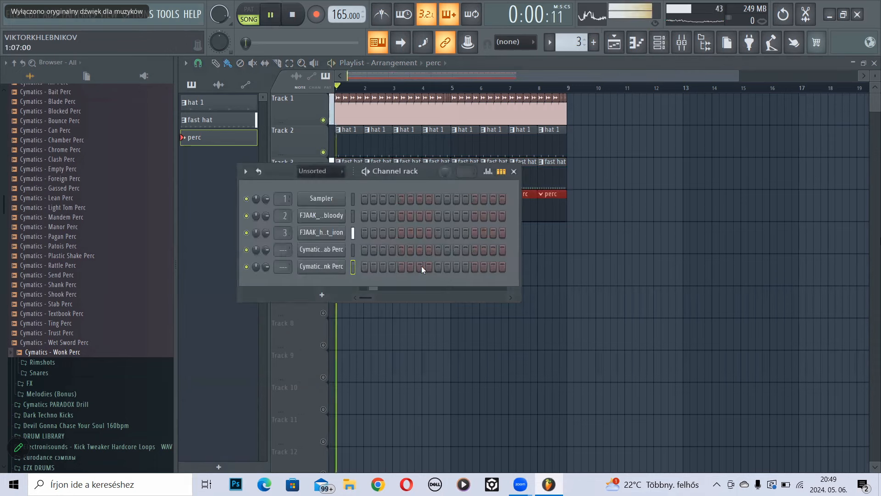
{"action": "left_click", "coordinate": [465, 266]}
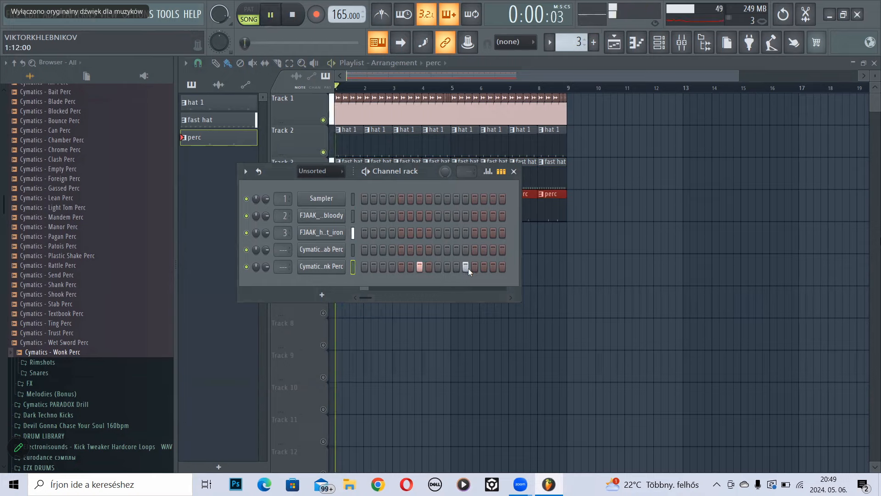
{"action": "key", "text": "space"}
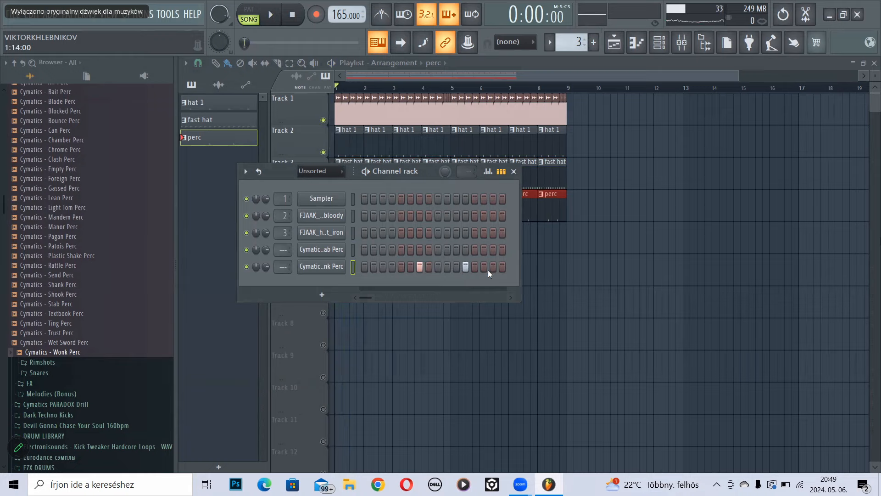
- Program Stab Perc hits on steps 3, 14 and 16 of the perc pattern during playback
{"action": "left_click", "coordinate": [383, 250]}
{"action": "key", "text": "space"}
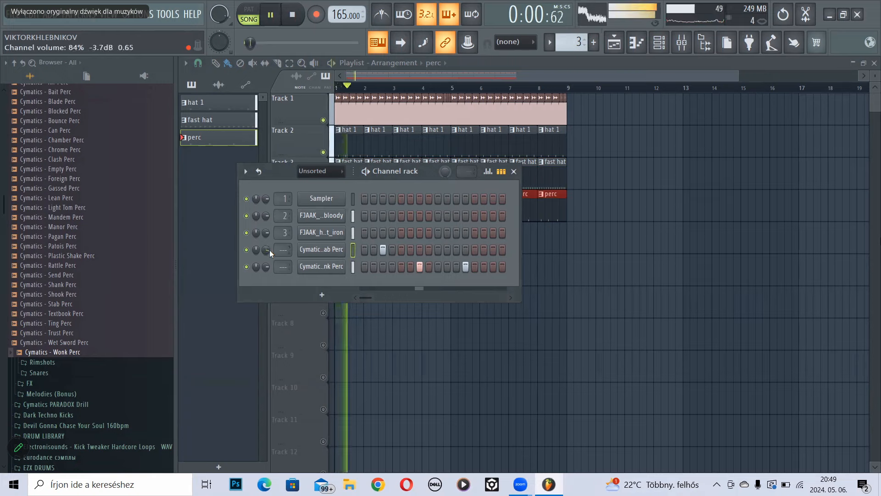
{"action": "left_click", "coordinate": [485, 250]}
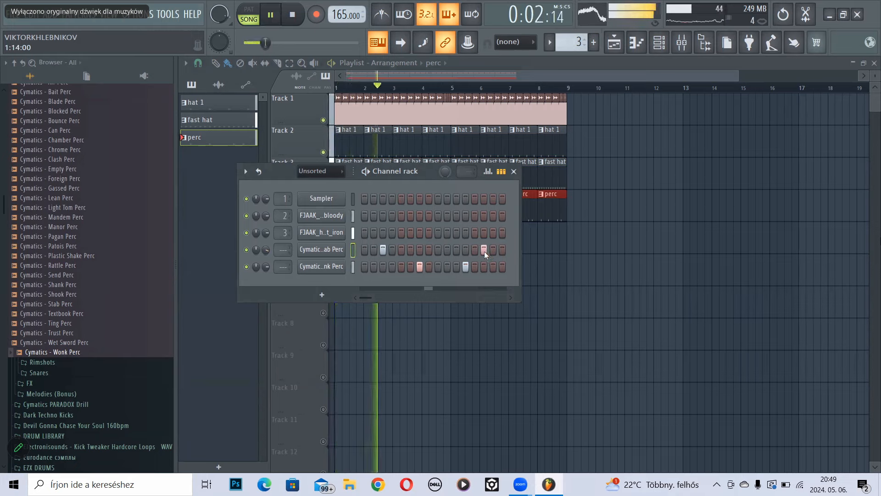
{"action": "left_click", "coordinate": [502, 249]}
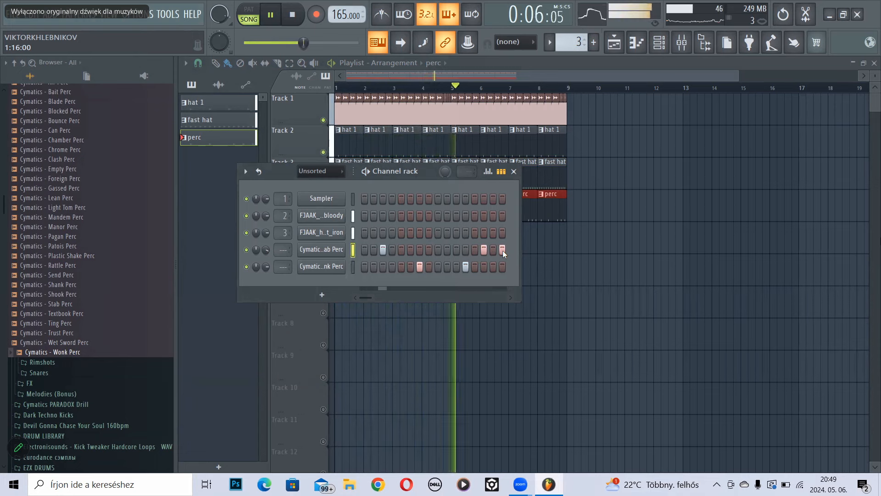
- Set Wonk Perc's time-stretching pitch shift to -1200 cents and audition the perc pattern on its own
{"action": "left_click", "coordinate": [316, 267]}
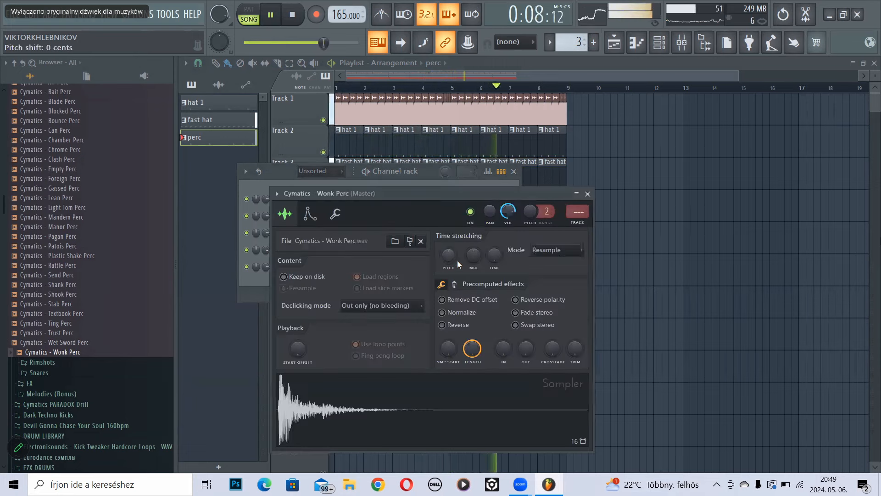
{"action": "mouse_move", "coordinate": [448, 257]}
{"action": "left_mouse_down"}
{"action": "mouse_move", "coordinate": [448, 280]}
{"action": "mouse_move", "coordinate": [449, 256]}
{"action": "left_mouse_up"}
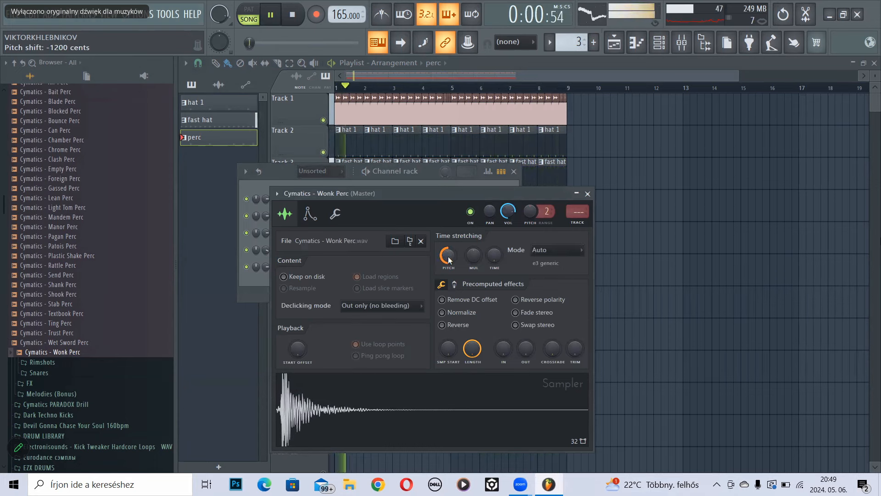
{"action": "left_click", "coordinate": [588, 194]}
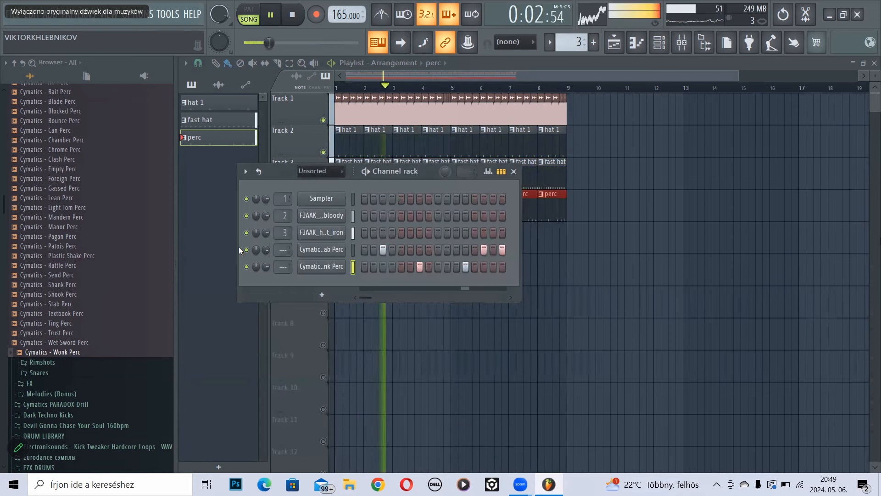
{"action": "left_click", "coordinate": [366, 171]}
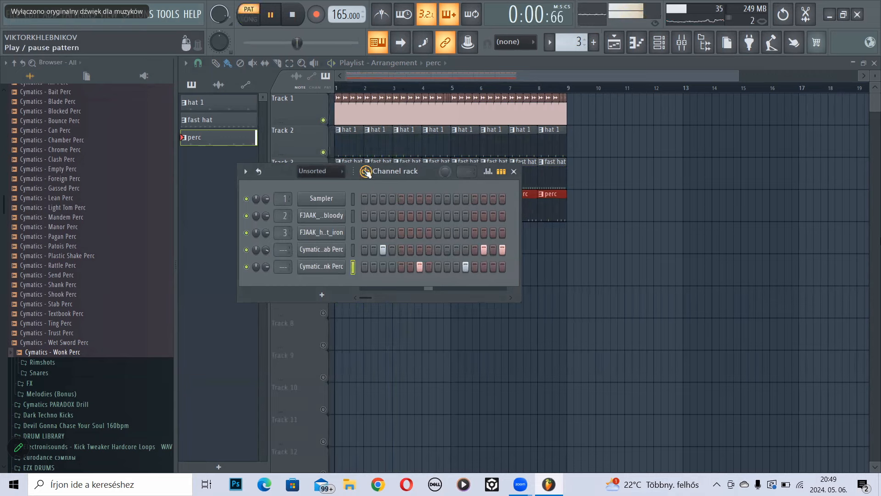
{"action": "left_click", "coordinate": [365, 171]}
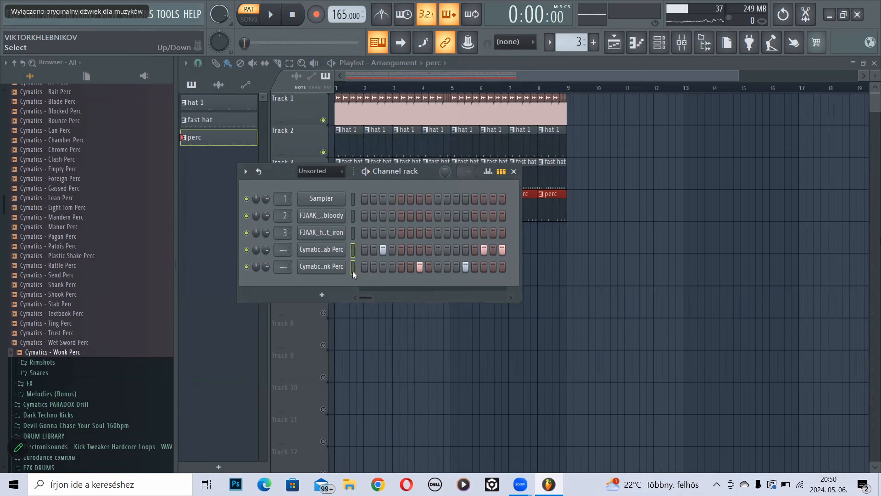
- Route the selected Stab Perc and Wonk Perc channels to separate mixer tracks starting from Insert 4
{"action": "left_click", "coordinate": [682, 42]}
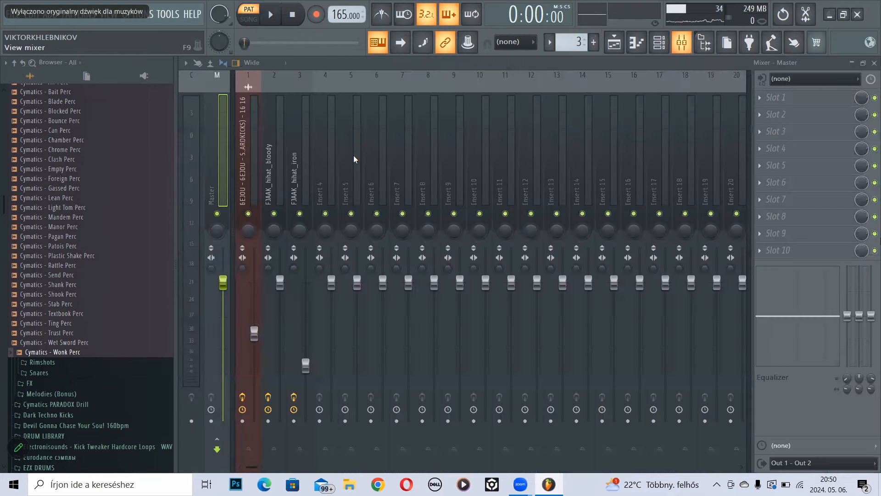
{"action": "key", "text": "space"}
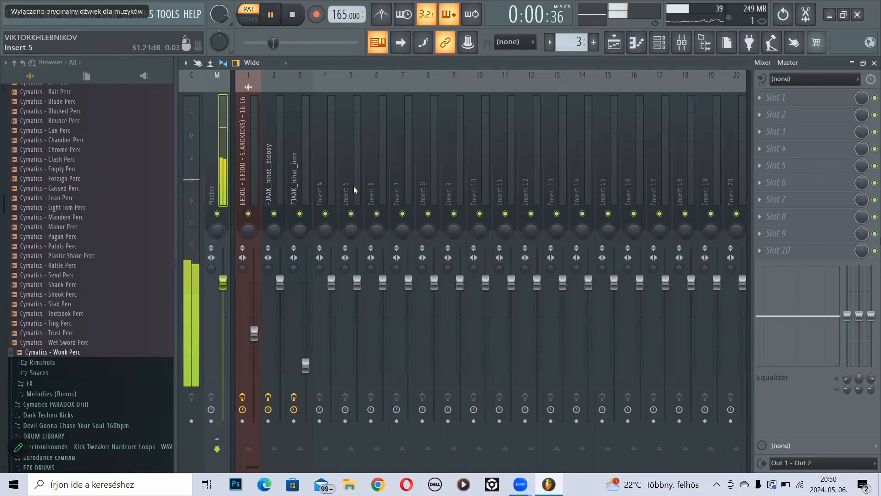
{"action": "key", "text": "space"}
{"action": "left_click", "coordinate": [353, 186]}
{"action": "right_click", "coordinate": [332, 183]}
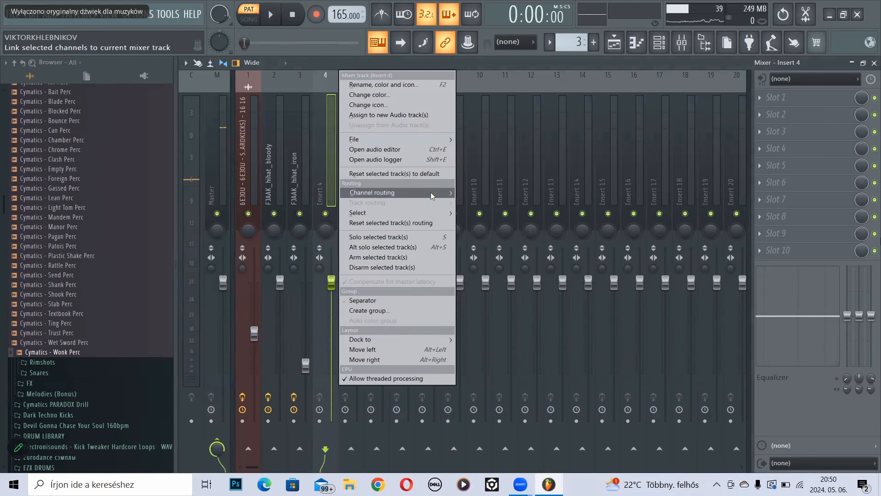
{"action": "mouse_move", "coordinate": [431, 192]}
{"action": "left_click", "coordinate": [511, 201]}
- Solo the Wonk Perc mixer track and add Fruity Blood Overdrive in slot 2 with the pre amp at 0.5691
{"action": "key", "text": "space"}
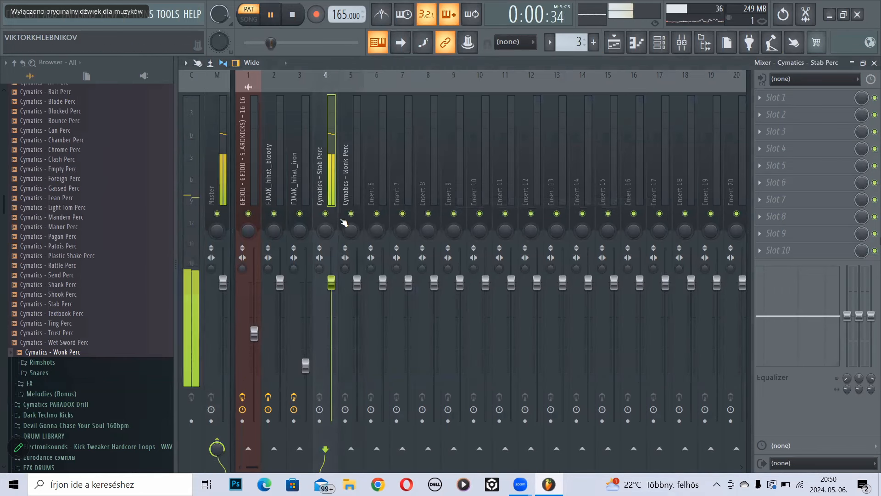
{"action": "left_click", "coordinate": [359, 180]}
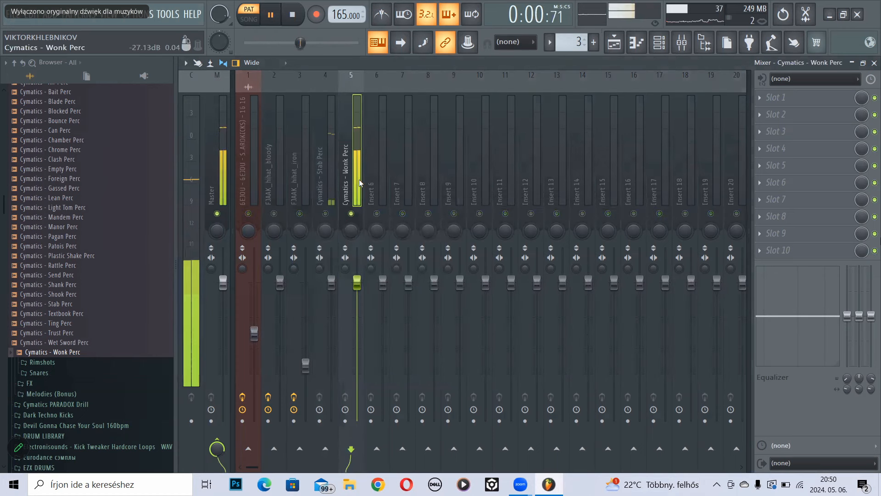
{"action": "key", "text": "space"}
{"action": "left_click", "coordinate": [803, 117]}
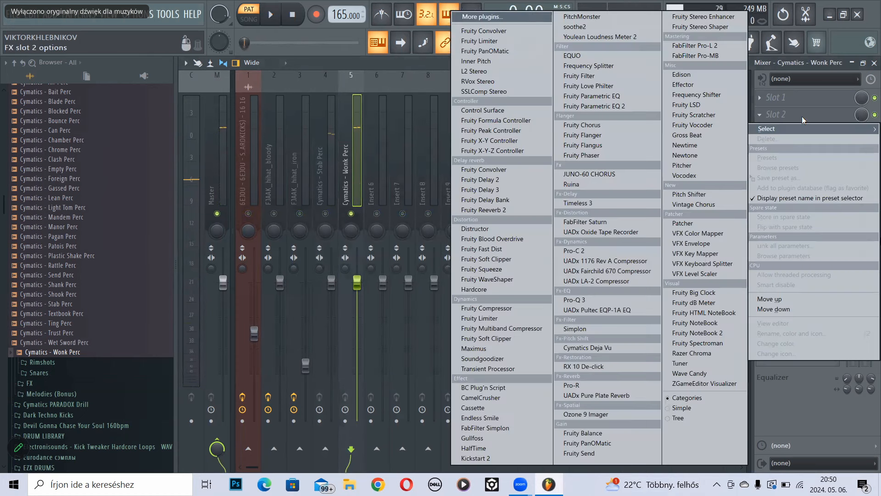
{"action": "left_click", "coordinate": [530, 241]}
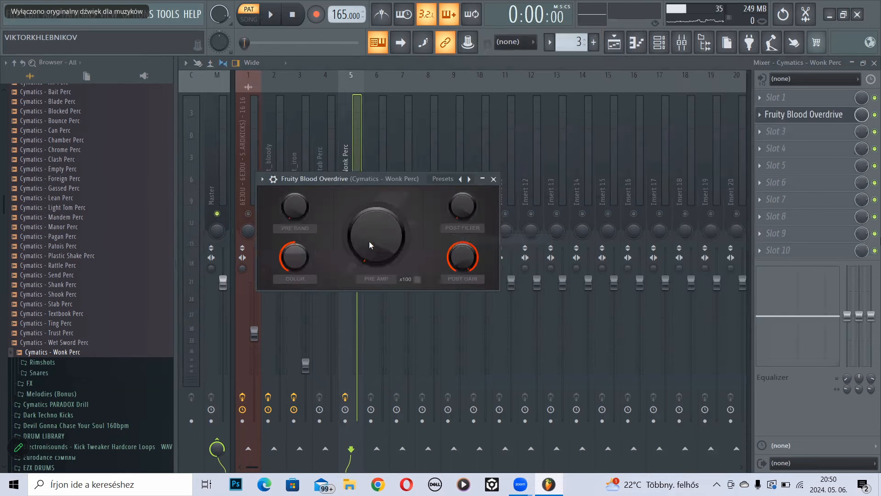
{"action": "key", "text": "space"}
{"action": "left_click_drag", "start_coordinate": [369, 241], "coordinate": [369, 229]}
{"action": "key", "text": "space"}
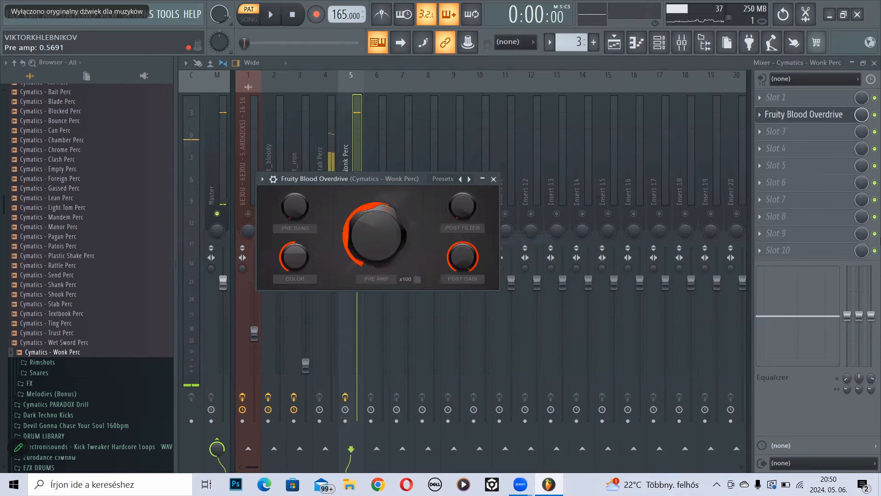
{"action": "left_click", "coordinate": [493, 178]}
- Inspect the Wonk Perc sampler settings and move the playlist's song position to bar 8, step 15
{"action": "key", "text": "F9"}
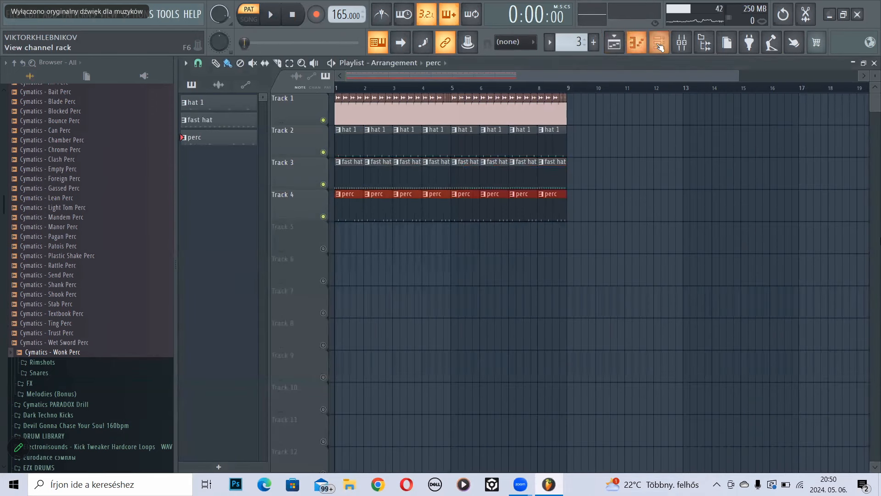
{"action": "left_click", "coordinate": [659, 42]}
{"action": "left_click", "coordinate": [330, 269]}
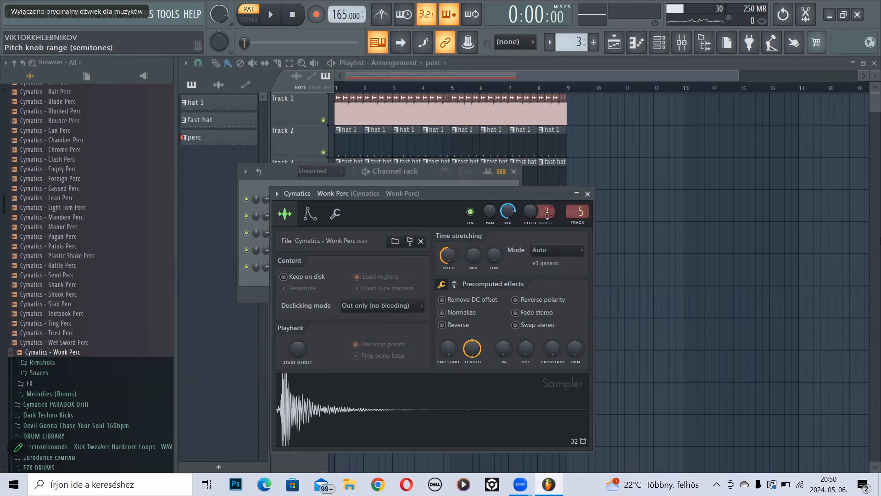
{"action": "scroll", "coordinate": [567, 95], "scroll_direction": "up", "scroll_amount": 5}
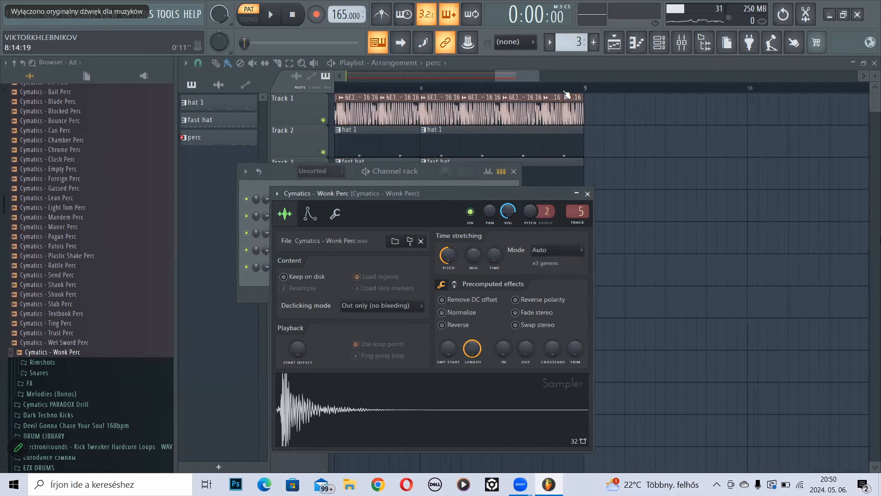
{"action": "left_click", "coordinate": [566, 91]}
{"action": "scroll", "coordinate": [565, 92], "scroll_direction": "down", "scroll_amount": 2}
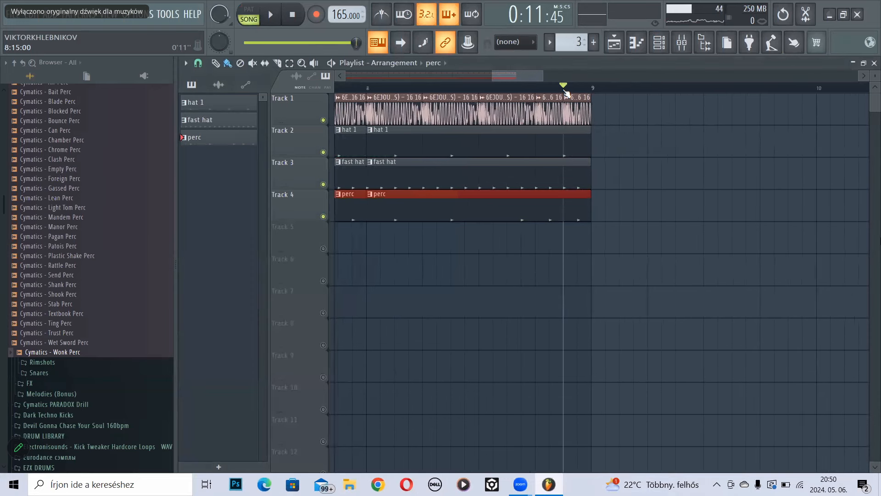
{"action": "scroll", "coordinate": [568, 94], "scroll_direction": "down", "scroll_amount": 3}
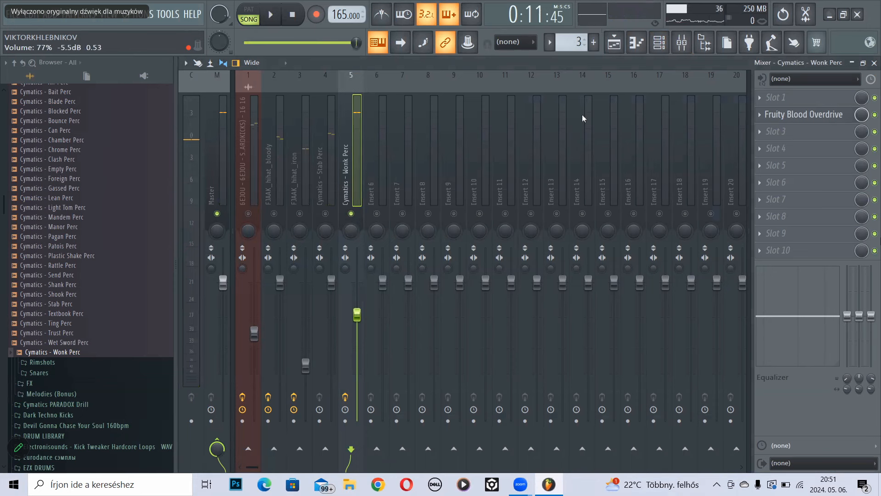
{"action": "left_click", "coordinate": [619, 46]}
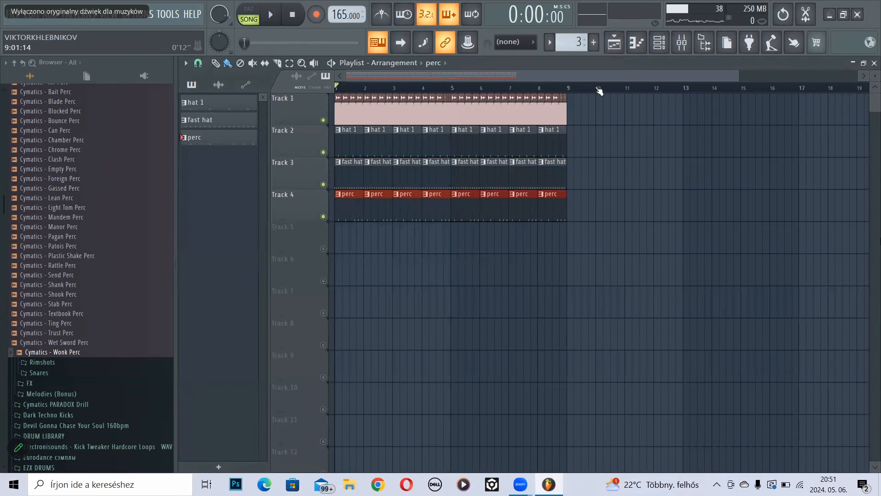
{"action": "scroll", "coordinate": [556, 94], "scroll_direction": "up", "scroll_amount": 5}
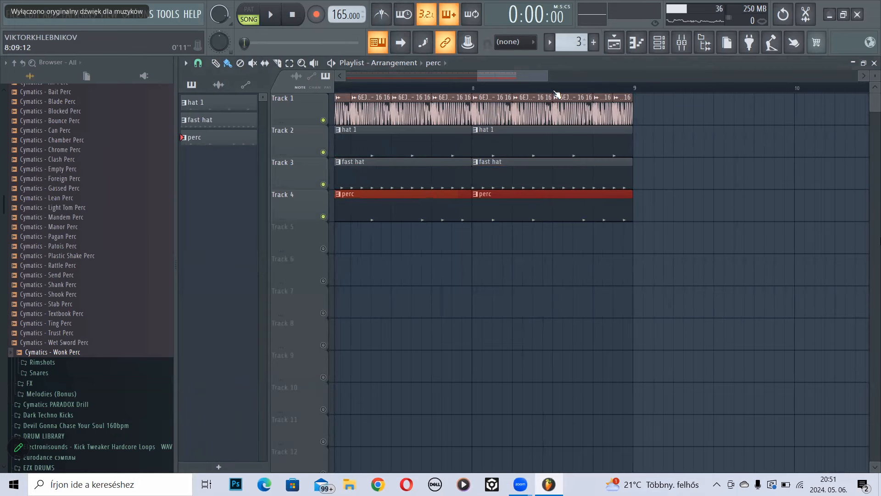
{"action": "scroll", "coordinate": [557, 95], "scroll_direction": "down", "scroll_amount": 5}
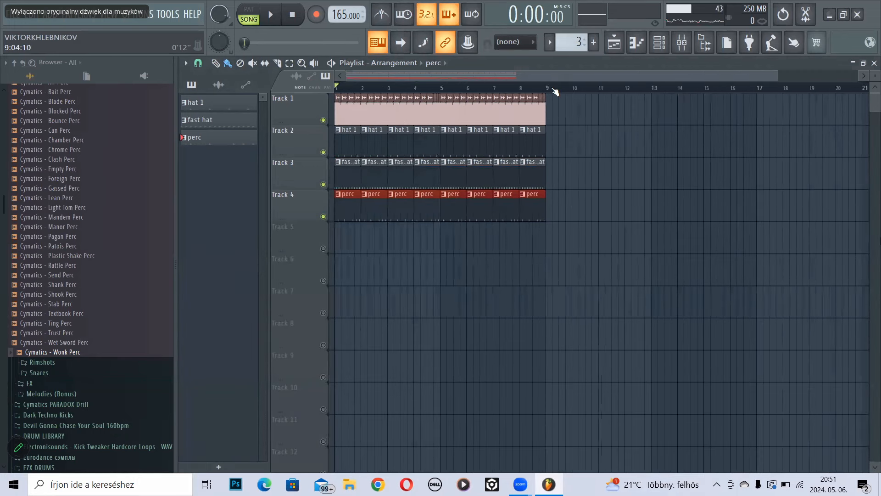
{"action": "scroll", "coordinate": [433, 91], "scroll_direction": "up", "scroll_amount": 5}
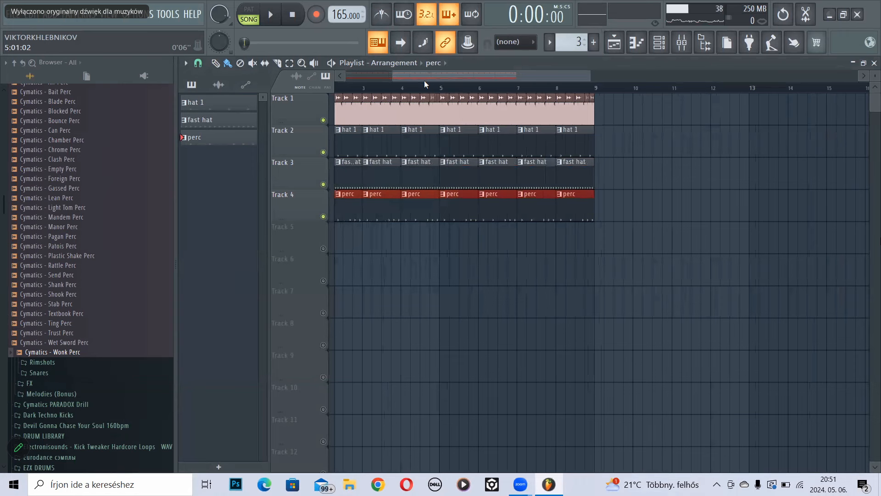
{"action": "scroll", "coordinate": [441, 91], "scroll_direction": "down", "scroll_amount": 4}
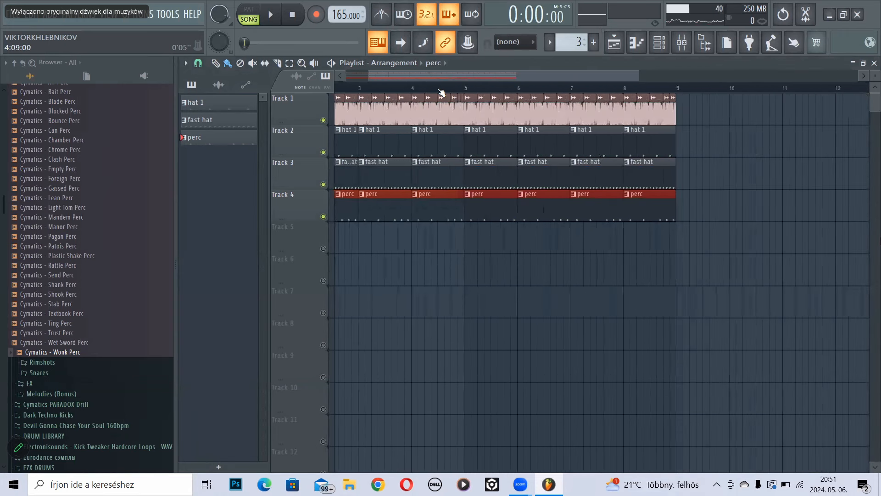
- Move the song position to the start of the playlist and audition the soloed Wonk Perc mixer track
{"action": "left_click_drag", "start_coordinate": [375, 87], "coordinate": [301, 91]}
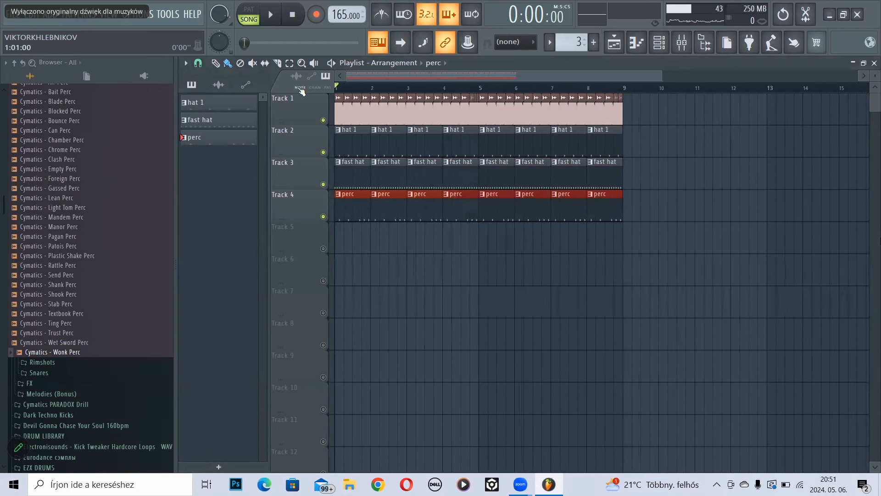
{"action": "left_click", "coordinate": [682, 42]}
{"action": "key", "text": "space"}
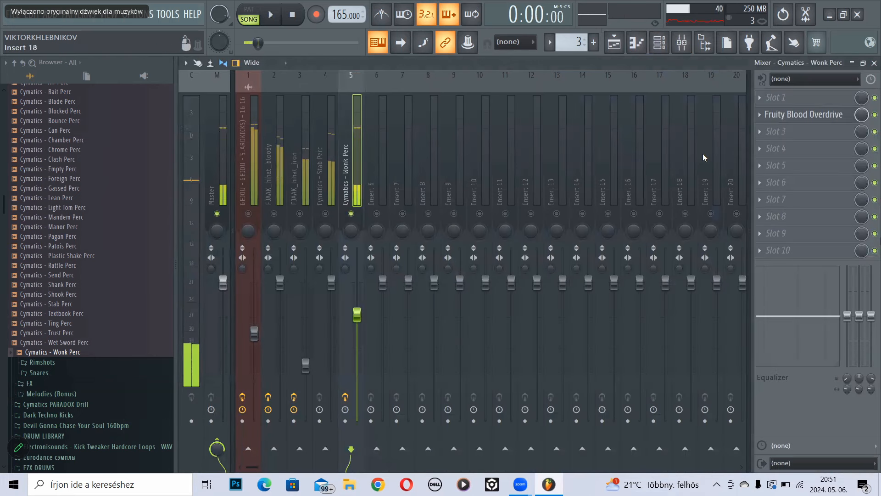
{"action": "key", "text": "space"}
{"action": "left_click", "coordinate": [615, 45]}
{"action": "double_click", "coordinate": [550, 106]}
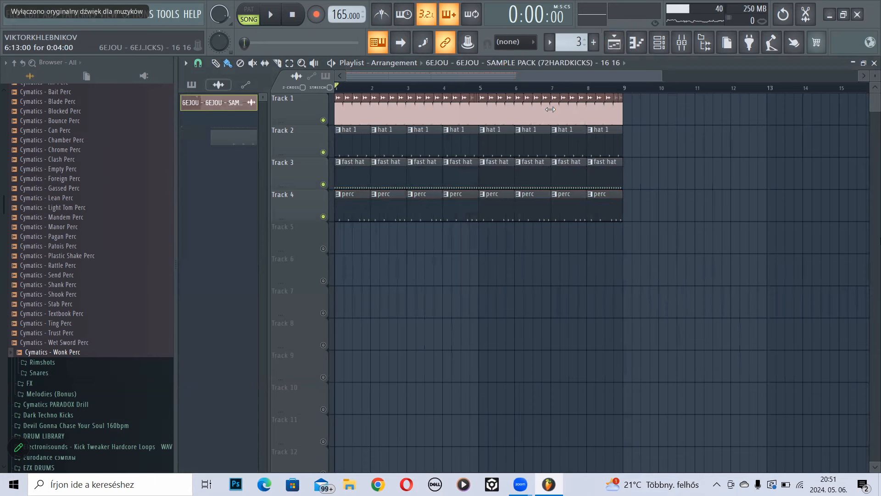
- Show the channel rack with its filter set to All
{"action": "left_click", "coordinate": [534, 136]}
{"action": "key", "text": "F6"}
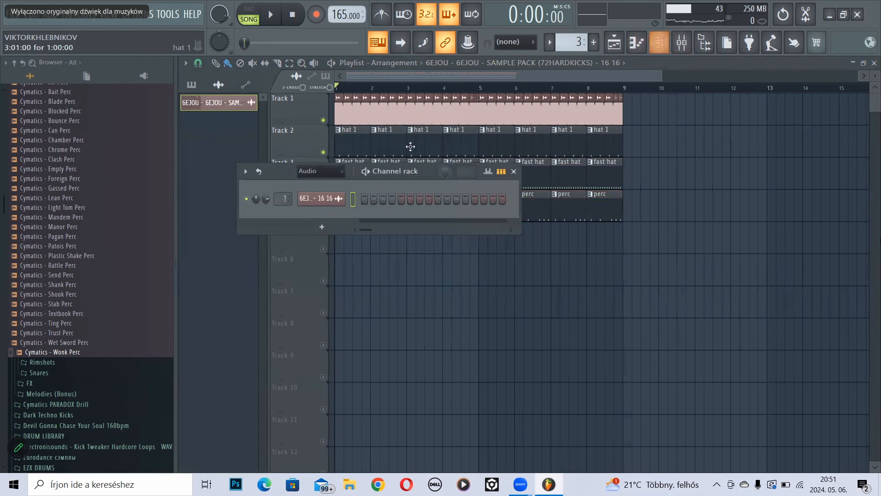
{"action": "left_click", "coordinate": [330, 171]}
{"action": "left_click", "coordinate": [333, 182]}
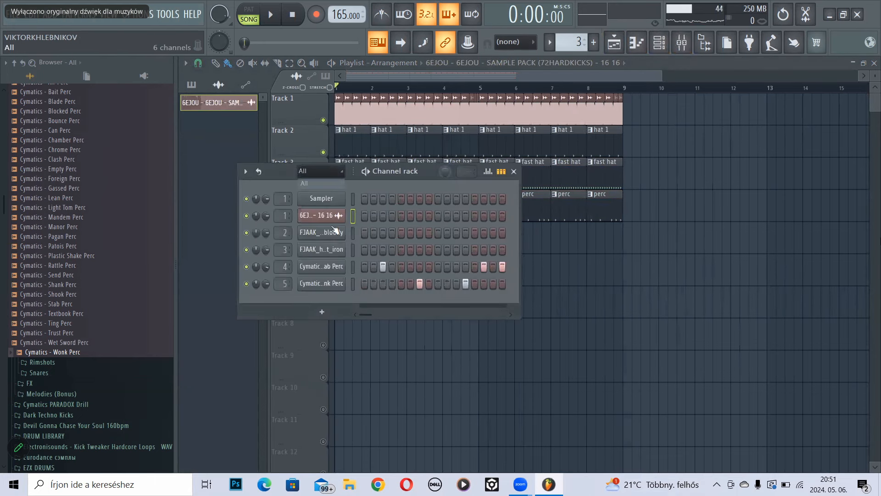
{"action": "left_click", "coordinate": [322, 274]}
{"action": "left_click", "coordinate": [572, 179]}
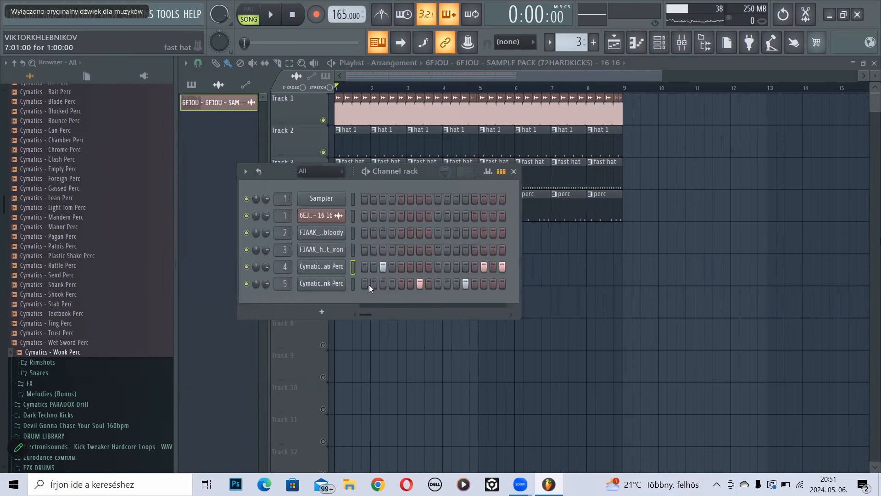
- Set the Wonk Perc channel's pitch range to 12 semitones and its pitch to -1200 cents, and audition it
{"action": "left_click", "coordinate": [337, 285]}
{"action": "key", "text": "space"}
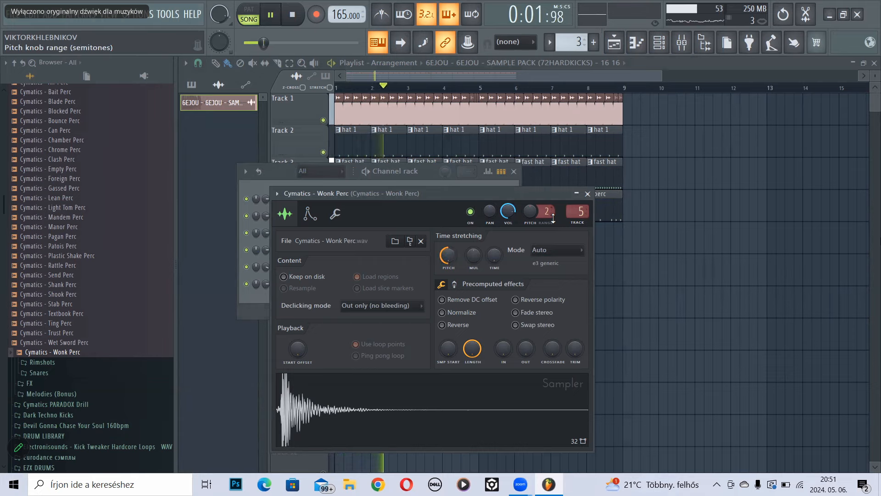
{"action": "key", "text": "space"}
{"action": "left_click_drag", "start_coordinate": [545, 211], "coordinate": [525, 248]}
{"action": "key", "text": "space"}
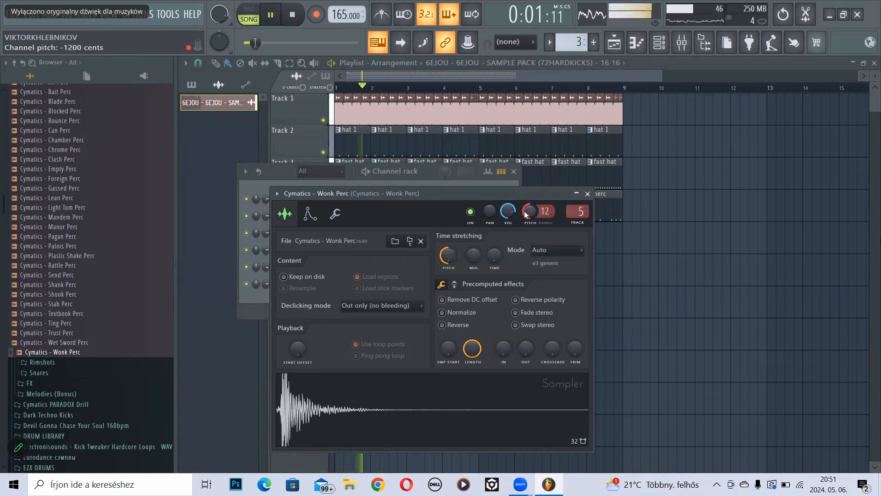
{"action": "key", "text": "space"}
- Try the Stretch, Stretch Pro and Resample time-stretching modes on Wonk Perc and audition them
{"action": "left_click", "coordinate": [553, 248]}
{"action": "left_click", "coordinate": [559, 280]}
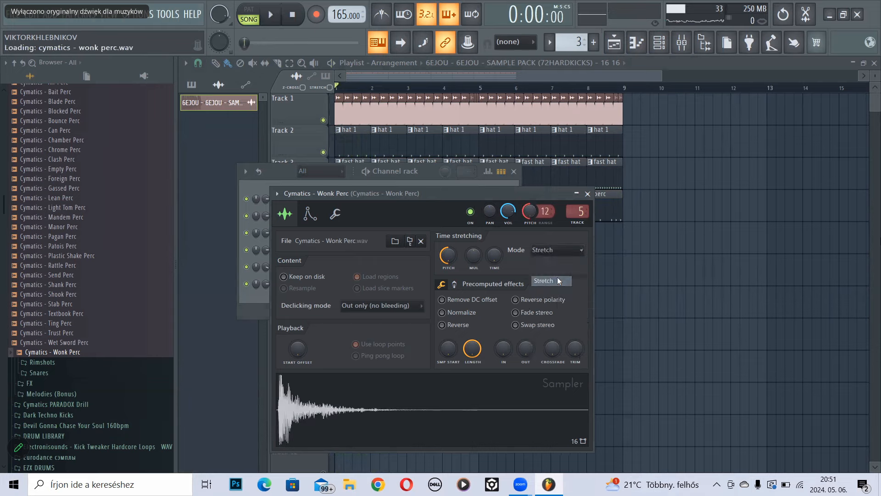
{"action": "key", "text": "space"}
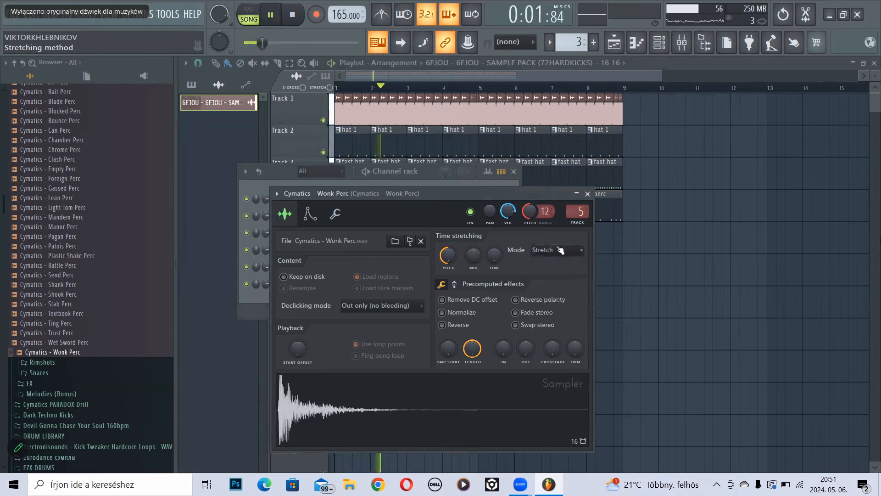
{"action": "left_click", "coordinate": [560, 249]}
{"action": "left_click", "coordinate": [561, 292]}
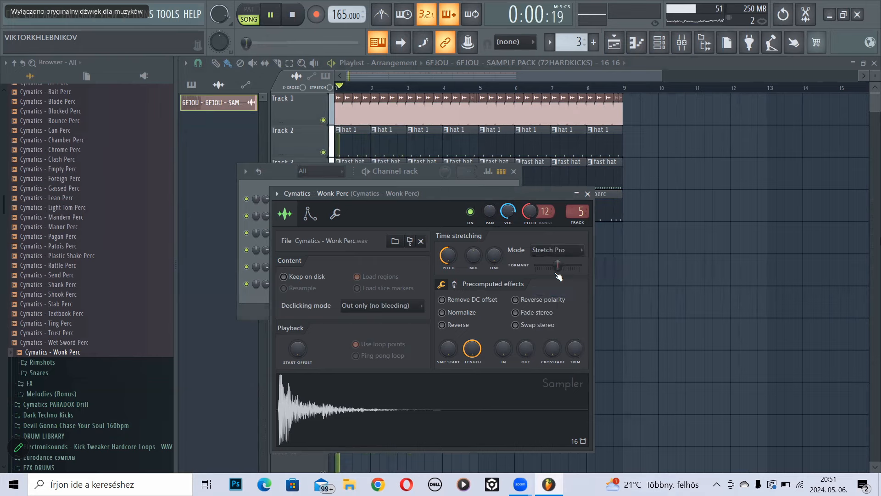
{"action": "key", "text": "space"}
{"action": "left_click", "coordinate": [552, 249]}
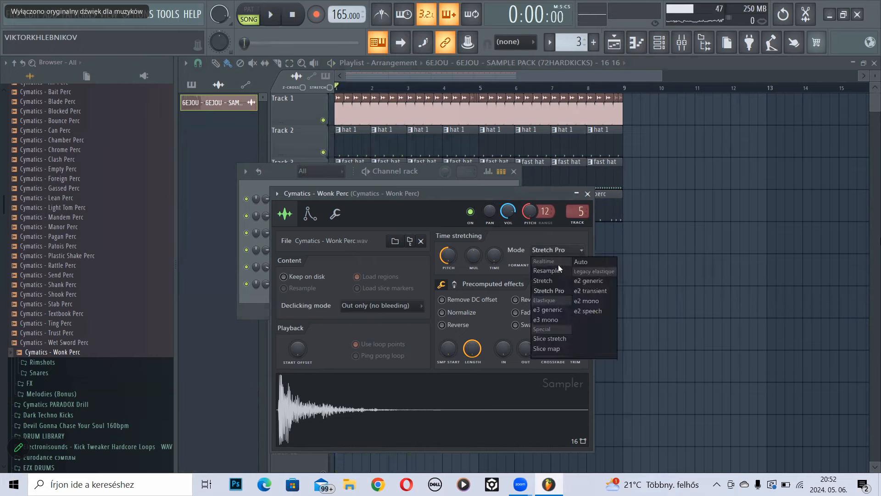
{"action": "left_click", "coordinate": [560, 270]}
{"action": "key", "text": "space"}
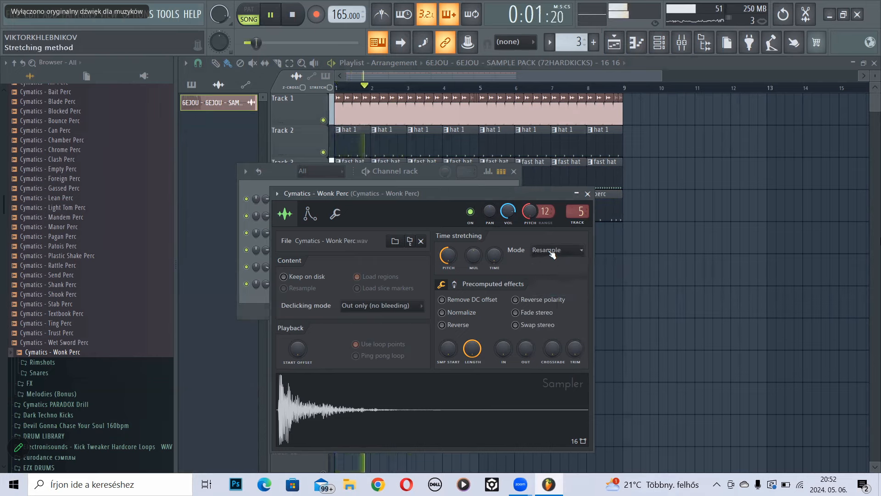
- Set Wonk Perc's time-stretching mode to e3 generic and reset its channel pitch to the default
{"action": "left_click", "coordinate": [551, 252]}
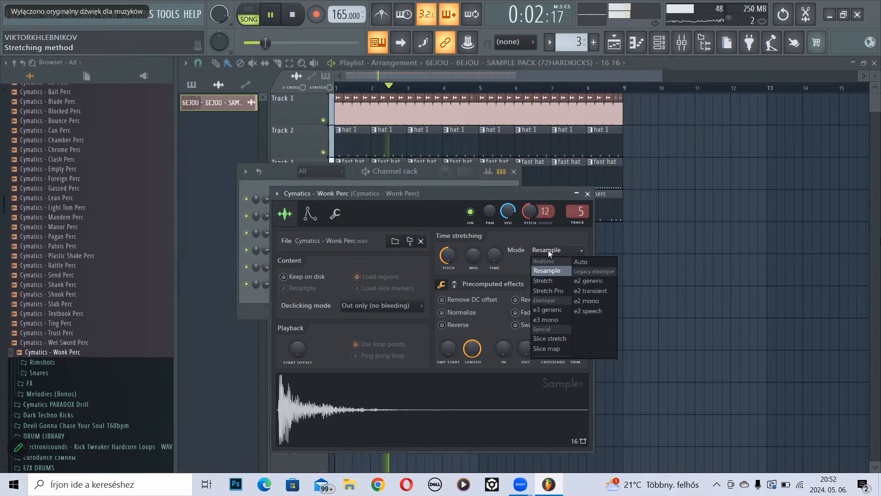
{"action": "left_click", "coordinate": [563, 310]}
{"action": "key", "text": "space"}
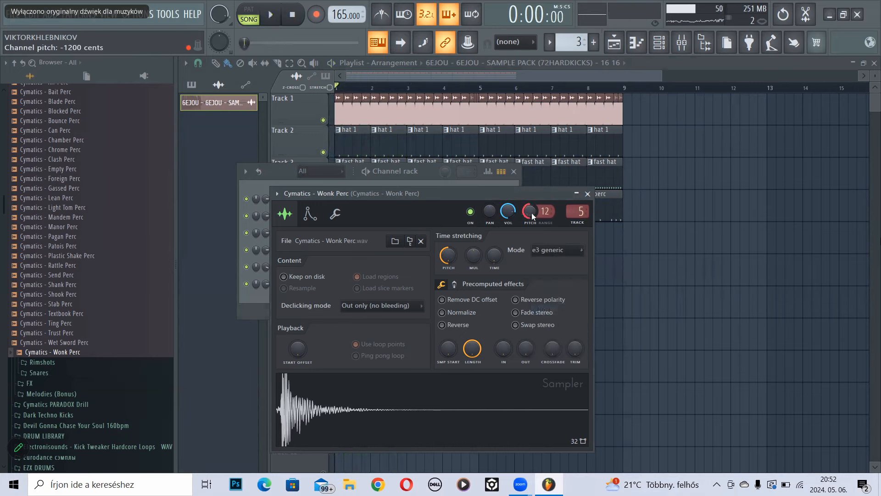
{"action": "right_click", "coordinate": [533, 214]}
{"action": "left_click", "coordinate": [547, 219]}
{"action": "left_click", "coordinate": [589, 195]}
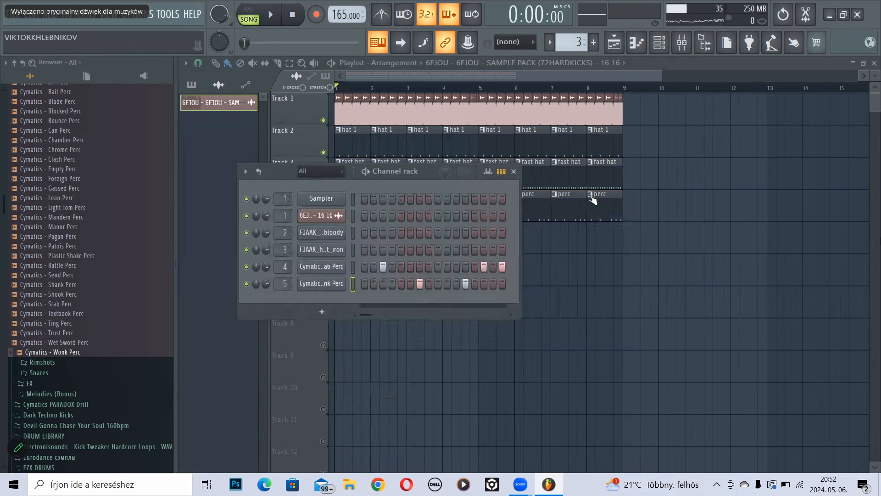
- Audition the arrangement and check Wonk Perc's sampler settings again
{"action": "key", "text": "space"}
{"action": "key", "text": "space"}
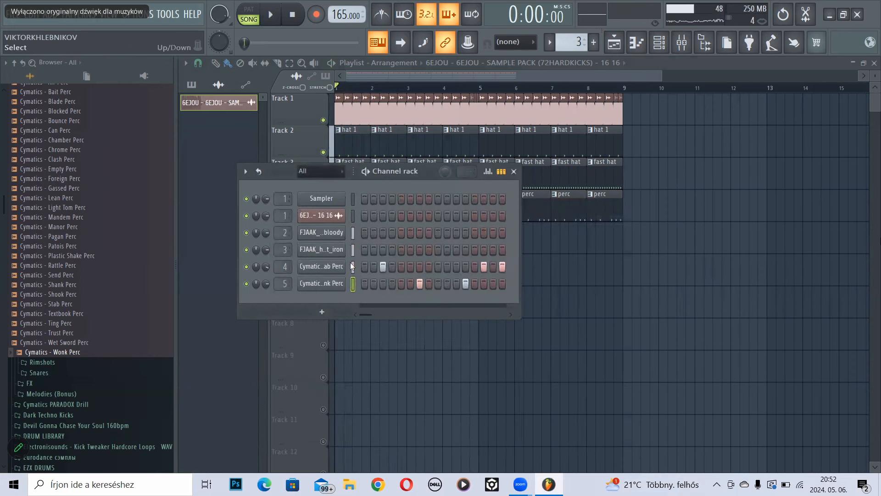
{"action": "left_click", "coordinate": [321, 284]}
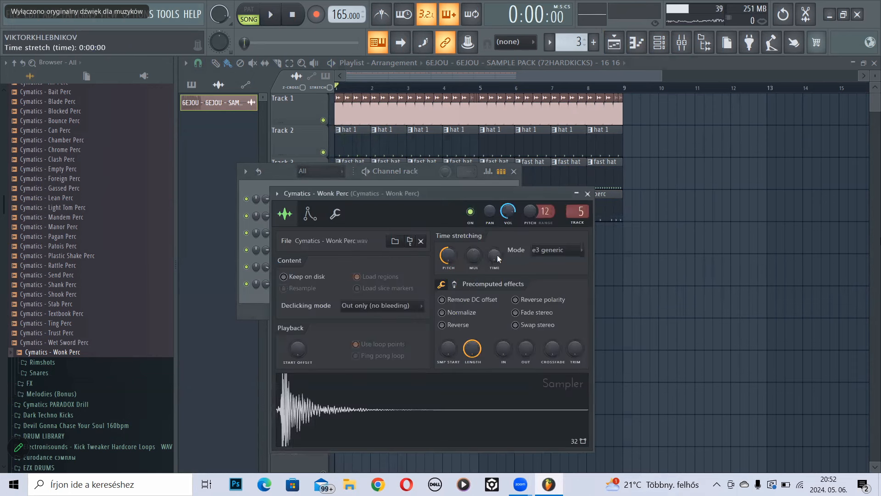
{"action": "key", "text": "space"}
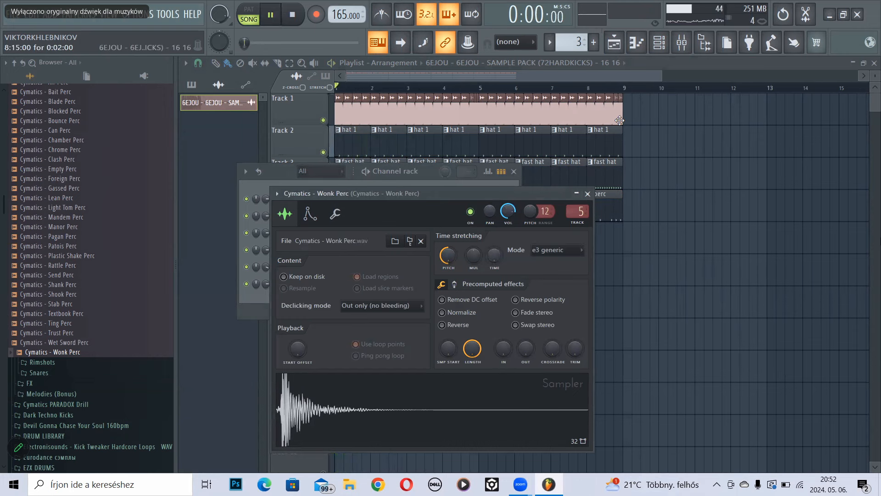
{"action": "key", "text": "space"}
- Raise the pre amp of Wonk Perc's Fruity Blood Overdrive to maximum and audition the distortion
{"action": "left_click", "coordinate": [682, 43]}
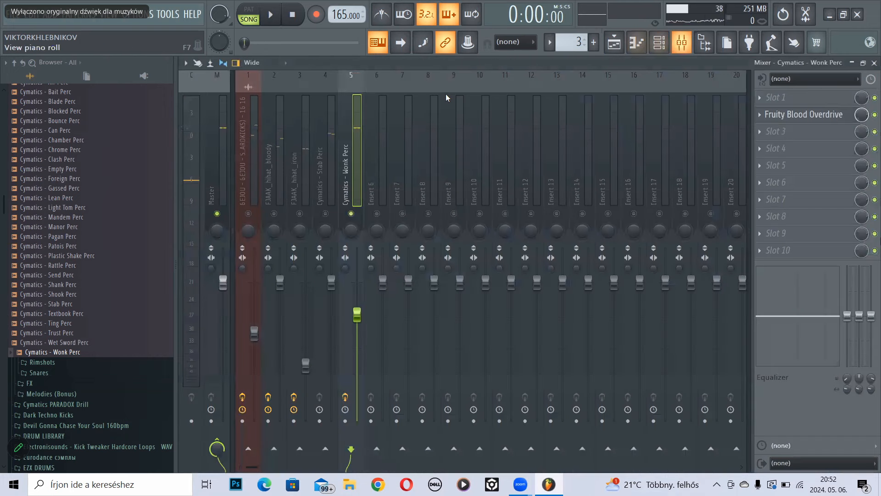
{"action": "left_click", "coordinate": [781, 151]}
{"action": "left_click", "coordinate": [811, 116]}
{"action": "key", "text": "space"}
{"action": "left_click_drag", "start_coordinate": [377, 235], "coordinate": [376, 194]}
{"action": "key", "text": "space"}
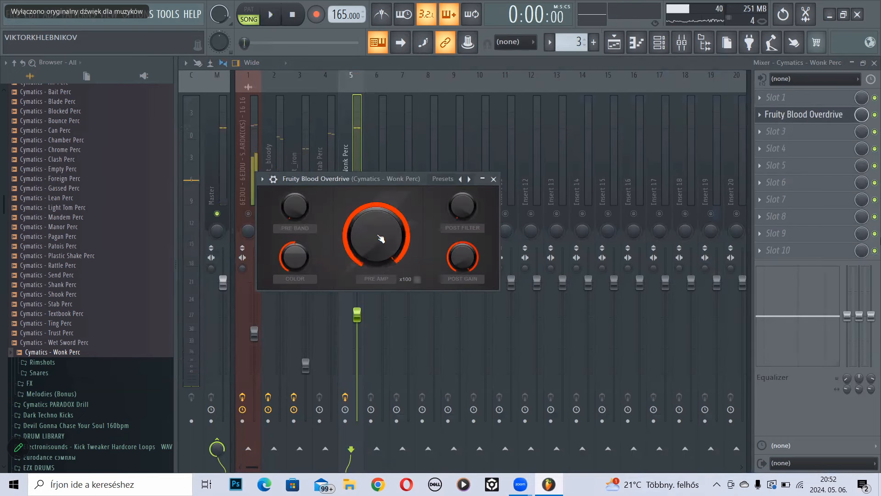
{"action": "key", "text": "space"}
{"action": "key", "text": "space"}
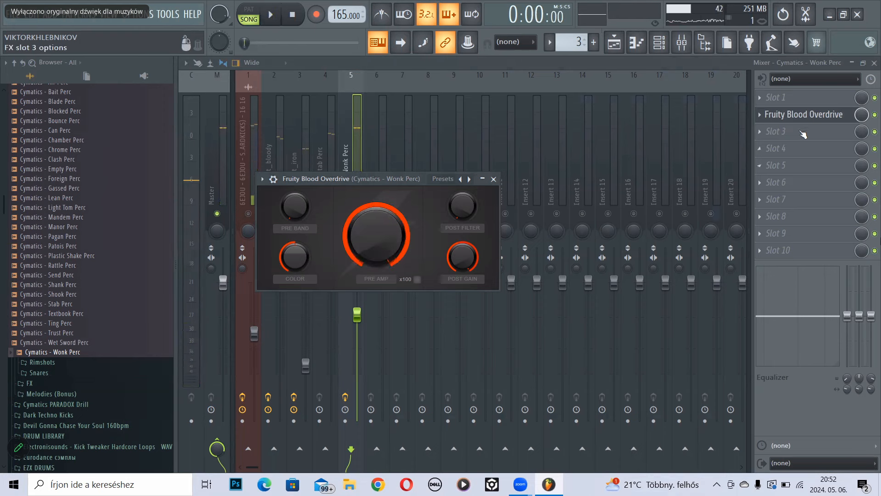
- Move Wonk Perc's Fruity Blood Overdrive to slot 4, add Fruity Reeverb 2 in slot 1 and audition the chain
{"action": "key", "text": "ctrl+s"}
{"action": "scroll", "coordinate": [789, 118], "scroll_direction": "down", "scroll_amount": 2}
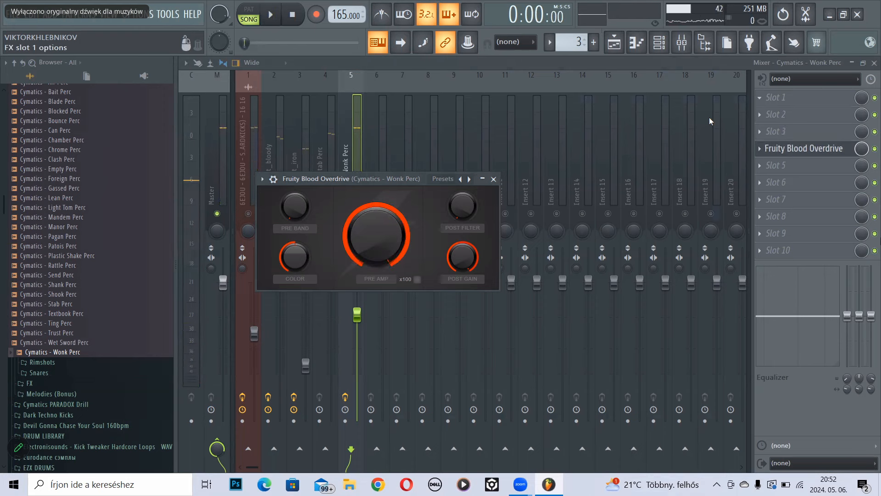
{"action": "left_click", "coordinate": [776, 98]}
{"action": "left_click", "coordinate": [500, 210]}
{"action": "key", "text": "space"}
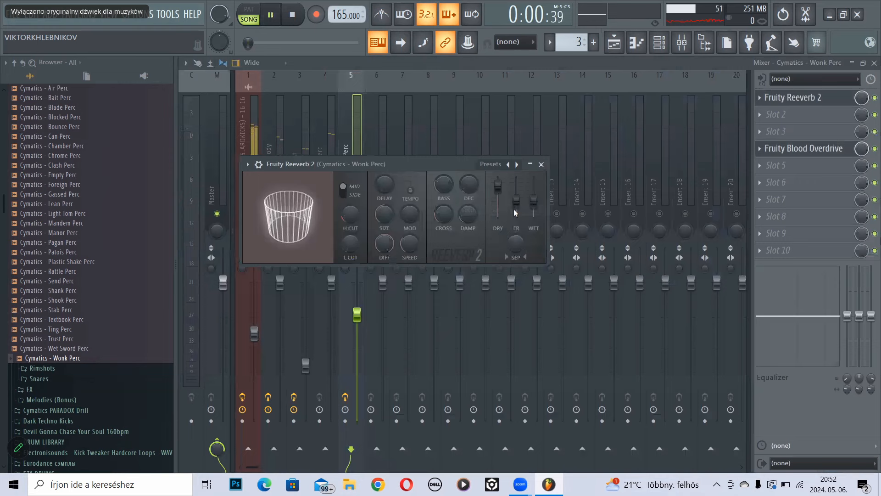
{"action": "left_click", "coordinate": [541, 163]}
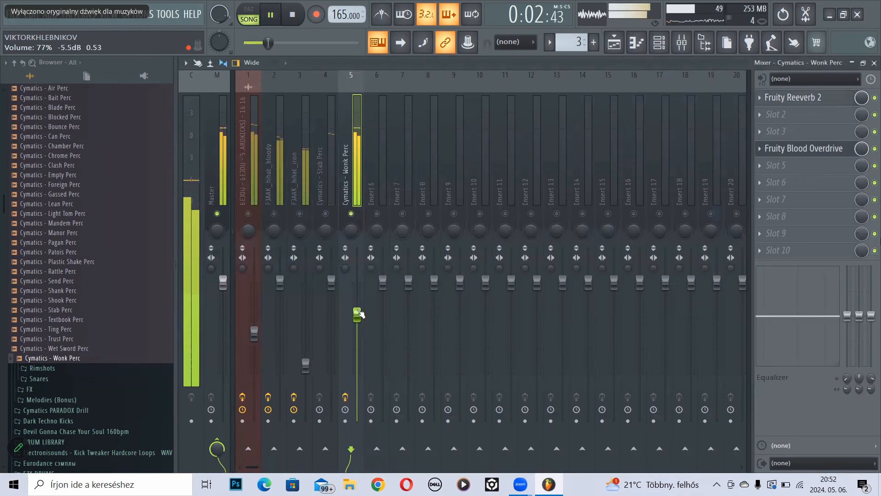
- Lower the Wonk Perc mixer track's volume and set its Fruity Blood Overdrive pre amp to 0.6309
{"action": "left_click_drag", "start_coordinate": [360, 313], "coordinate": [361, 341]}
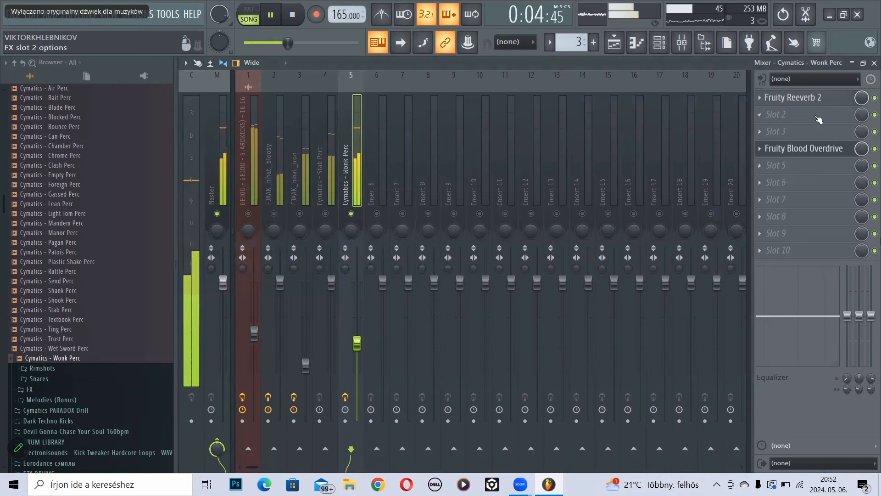
{"action": "left_click", "coordinate": [796, 149]}
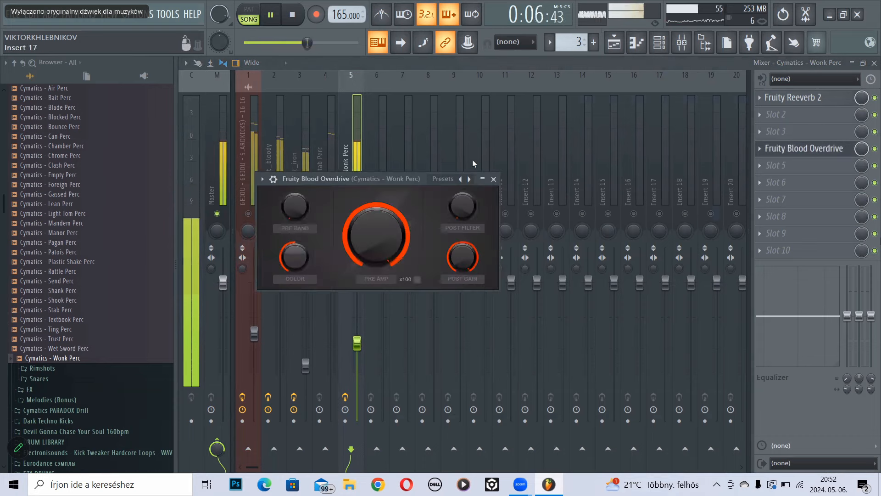
{"action": "left_click_drag", "start_coordinate": [376, 235], "coordinate": [376, 257]}
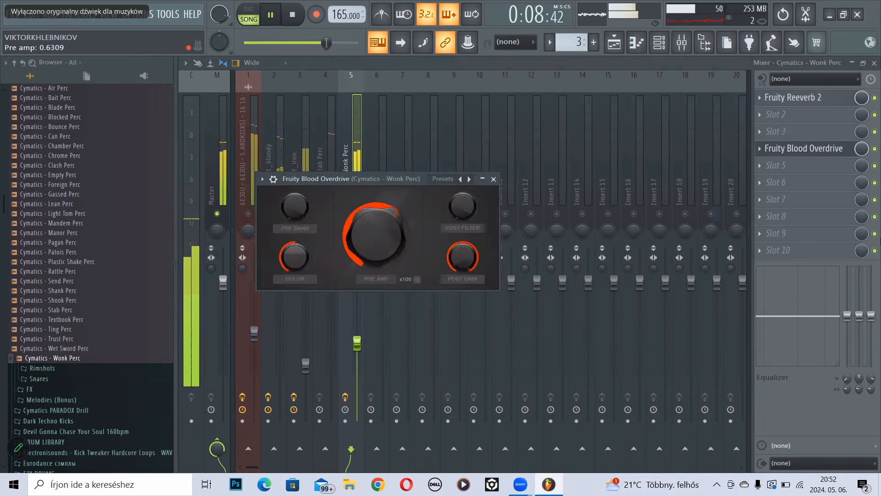
{"action": "left_click", "coordinate": [493, 178]}
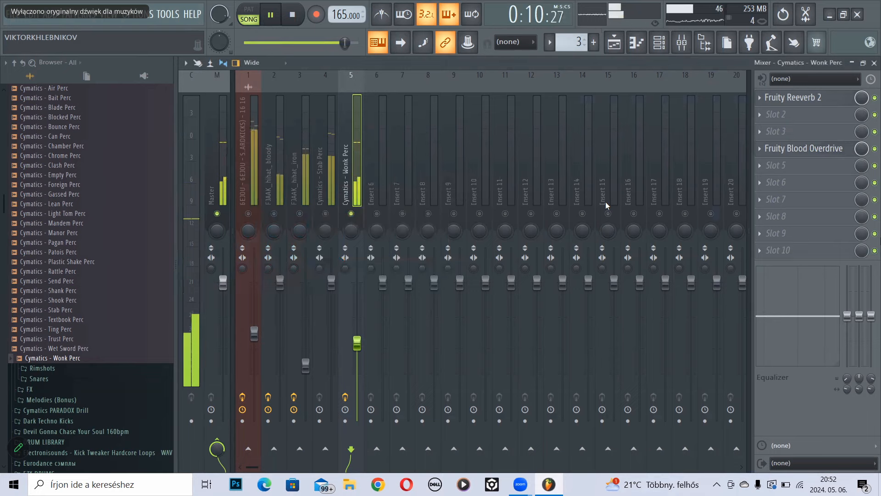
- Unmute the kick, both hi-hat and Stab Perc mixer tracks, and set Wonk Perc's volume to -11.8 dB
{"action": "left_click", "coordinate": [248, 214]}
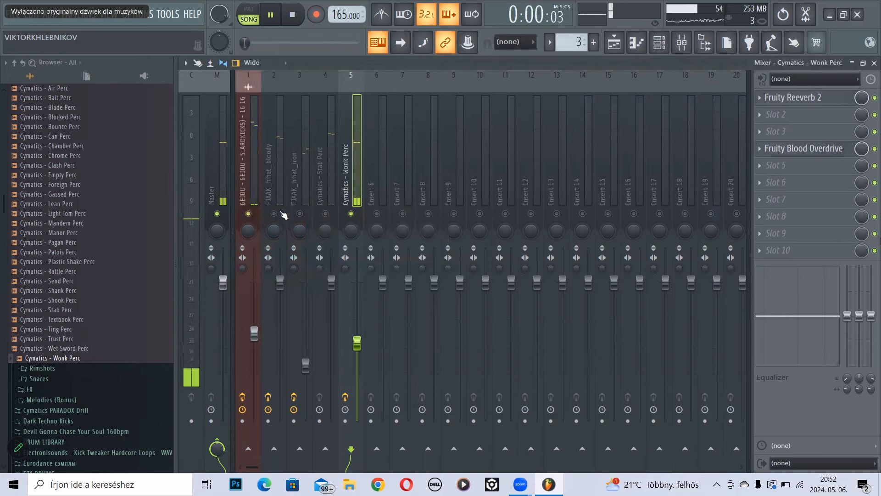
{"action": "left_click", "coordinate": [274, 213]}
{"action": "left_click", "coordinate": [300, 213]}
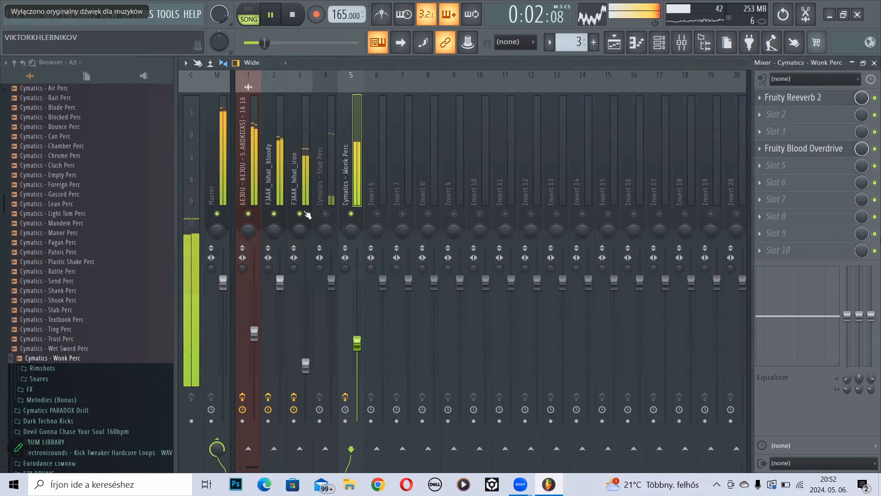
{"action": "left_click", "coordinate": [326, 213]}
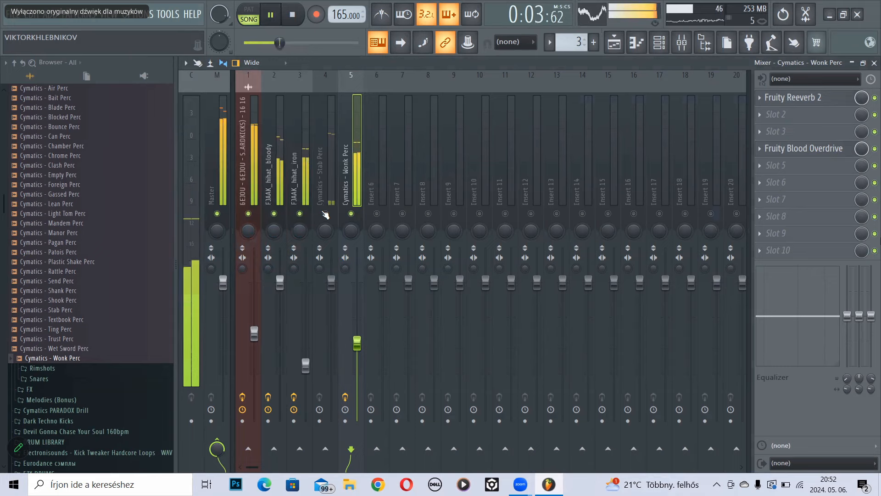
{"action": "left_click_drag", "start_coordinate": [357, 343], "coordinate": [357, 348]}
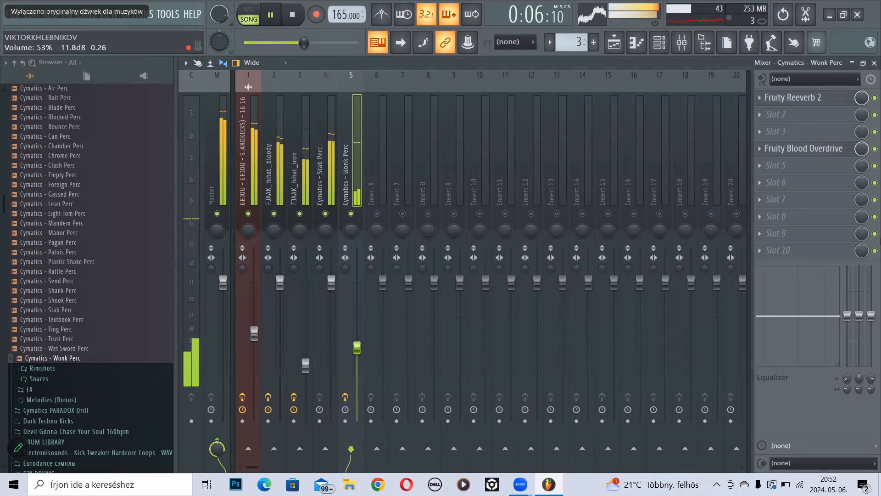
- Solo the Stab Perc mixer track and add Fruity Chorus in slot 2 with its mix level at 62%
{"action": "right_click", "coordinate": [325, 214]}
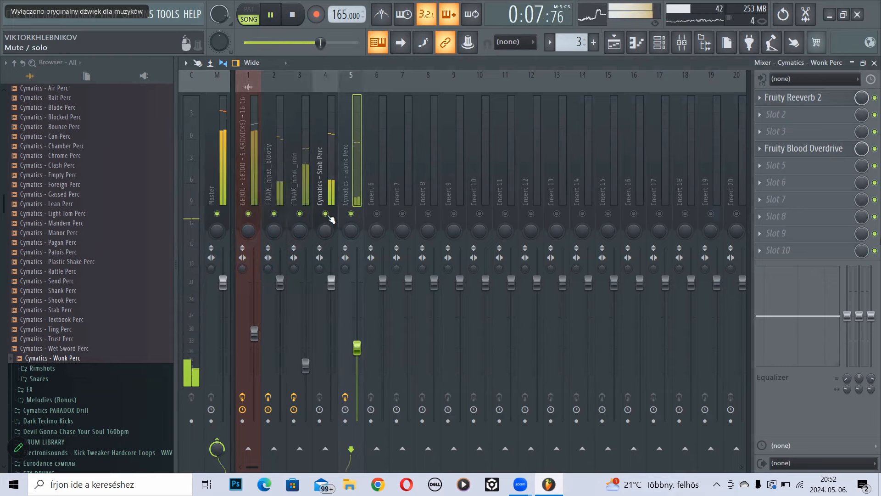
{"action": "left_click", "coordinate": [327, 175]}
{"action": "left_click", "coordinate": [795, 122]}
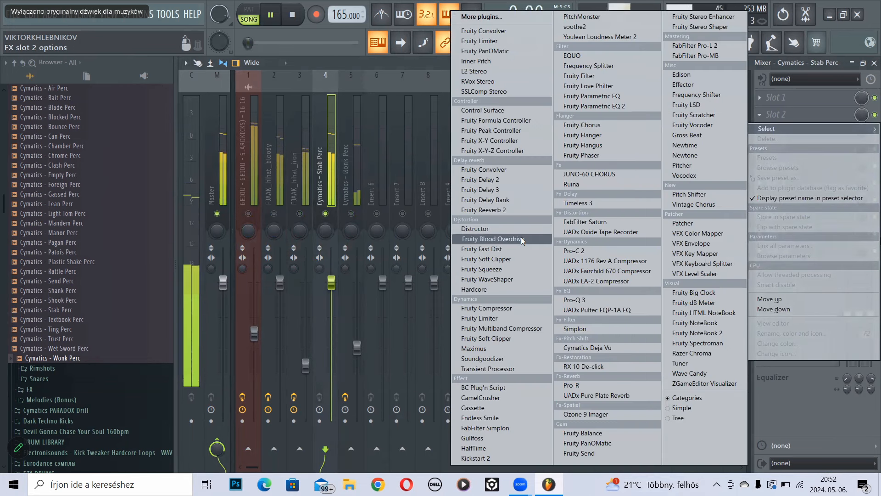
{"action": "left_click", "coordinate": [612, 124]}
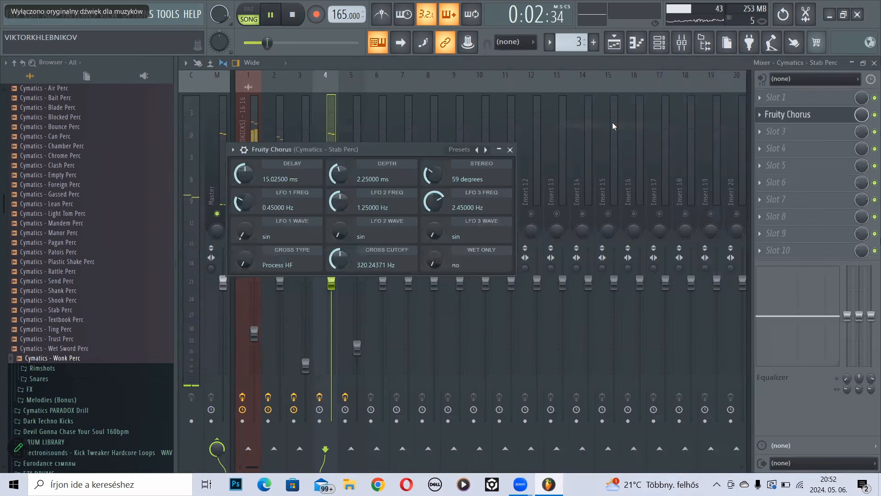
{"action": "left_click", "coordinate": [854, 116]}
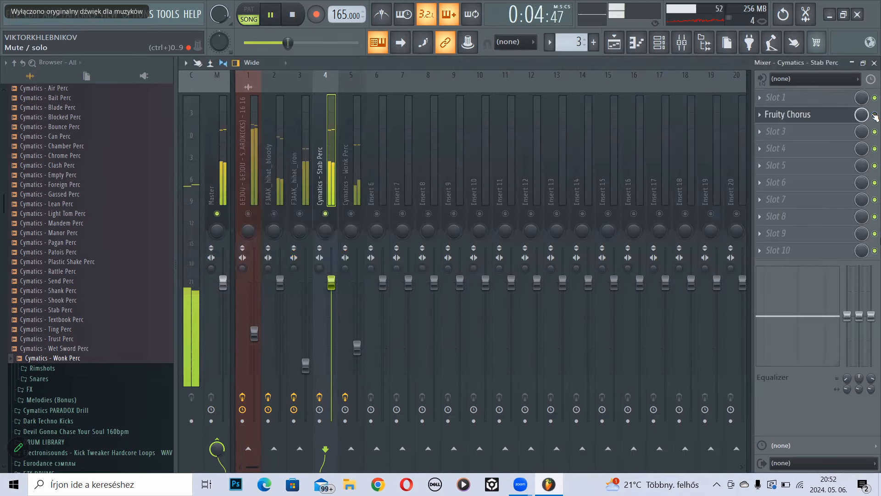
{"action": "left_click_drag", "start_coordinate": [861, 115], "coordinate": [862, 125]}
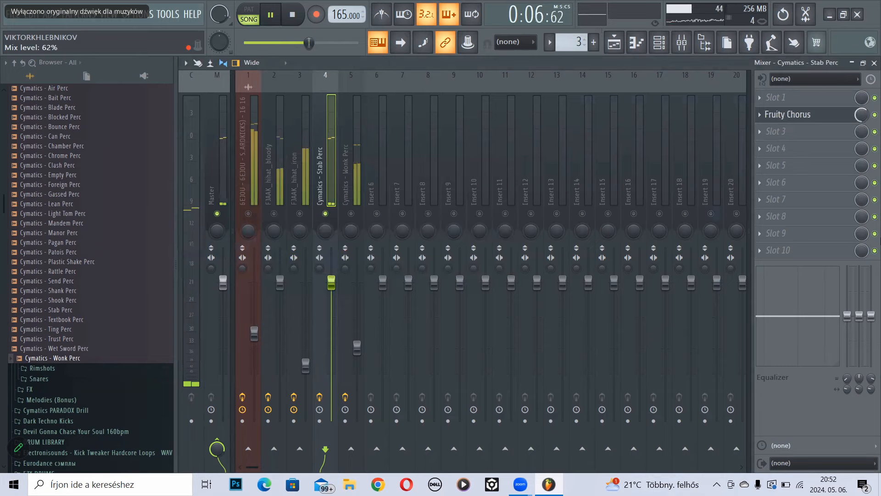
{"action": "key", "text": "space"}
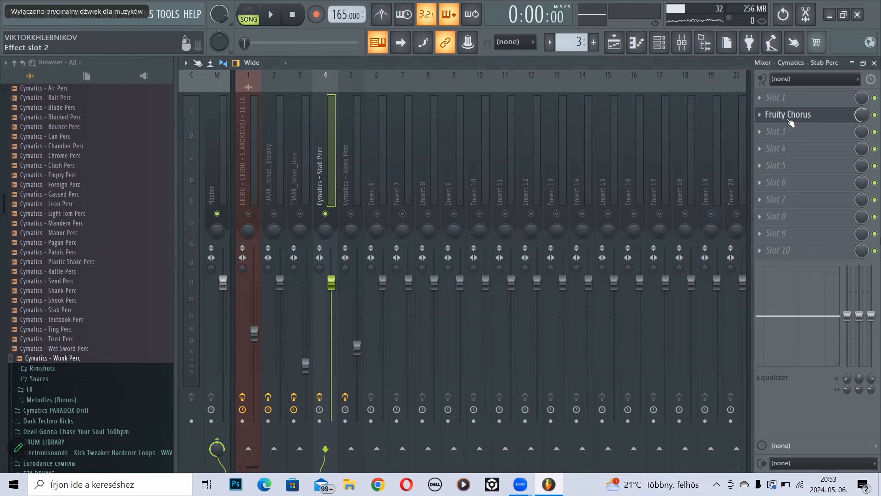
{"action": "left_click", "coordinate": [785, 147]}
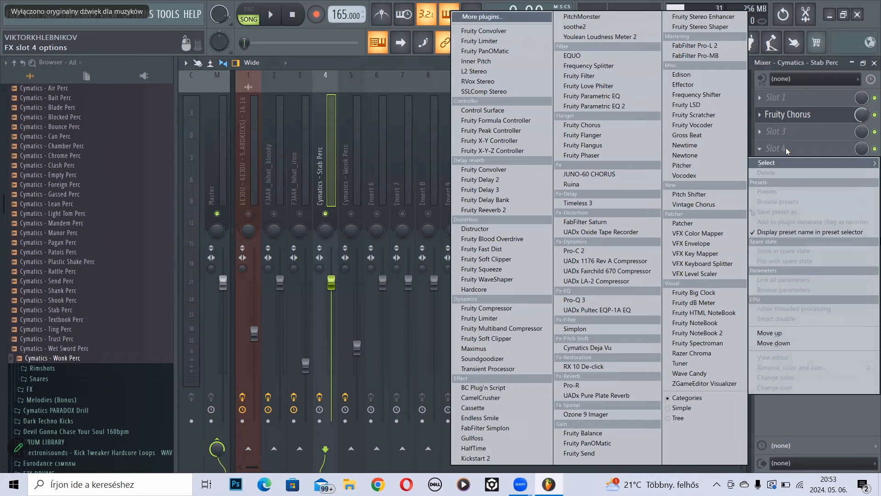
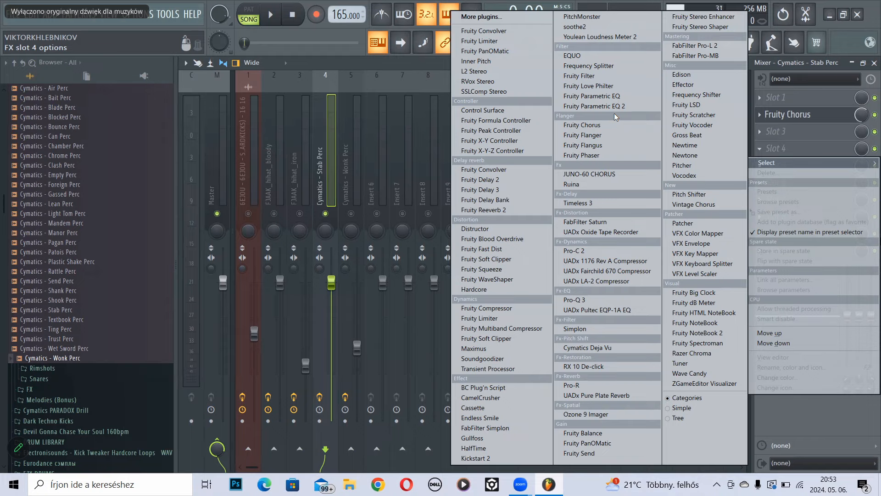
{"action": "key", "text": "XF86AudioRaiseVolume"}
{"action": "key", "text": "XF86AudioRaiseVolume"}
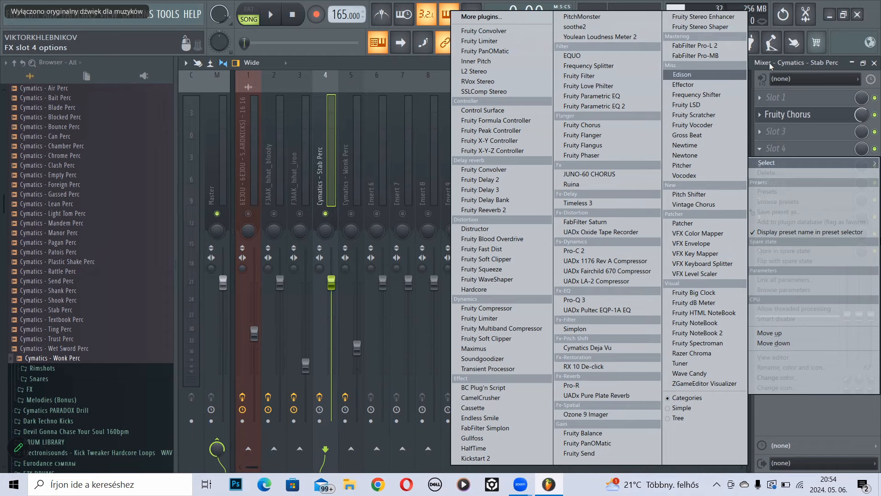
{"action": "left_click", "coordinate": [783, 64]}
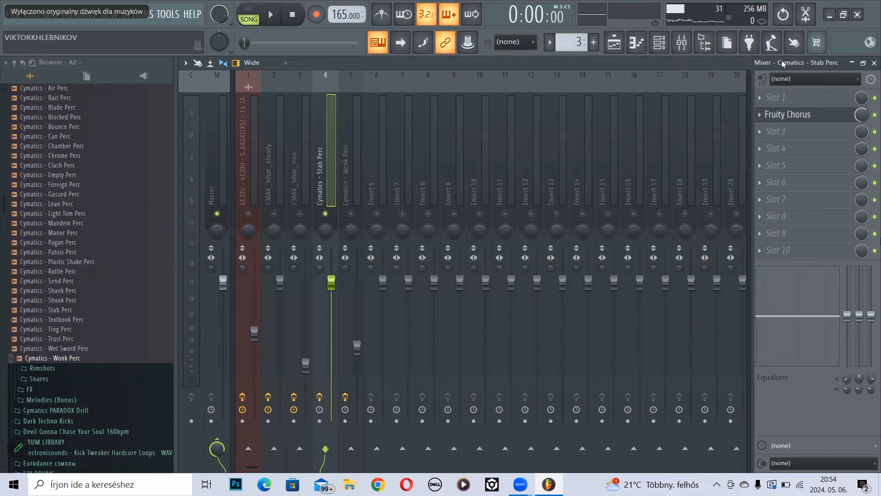
- Audition the soloed Stab Perc track with Fruity Chorus bypassed and enabled
{"action": "key", "text": "space"}
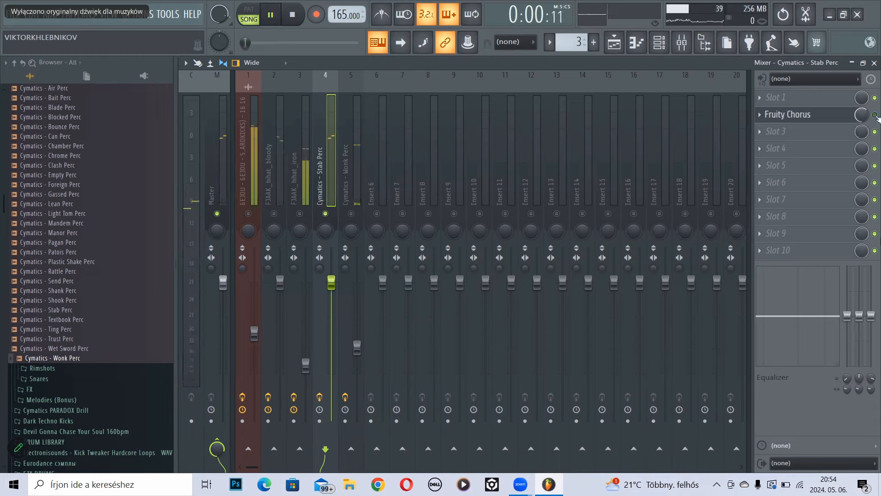
{"action": "key", "text": "space"}
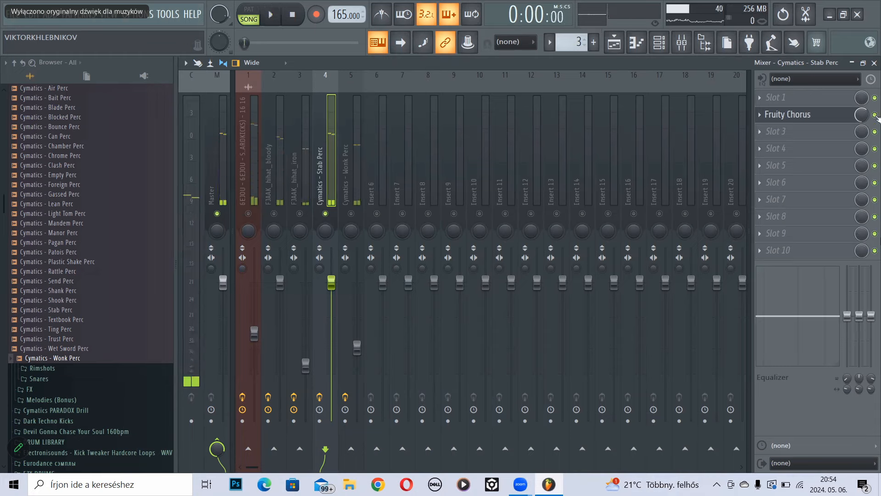
{"action": "left_click", "coordinate": [809, 143]}
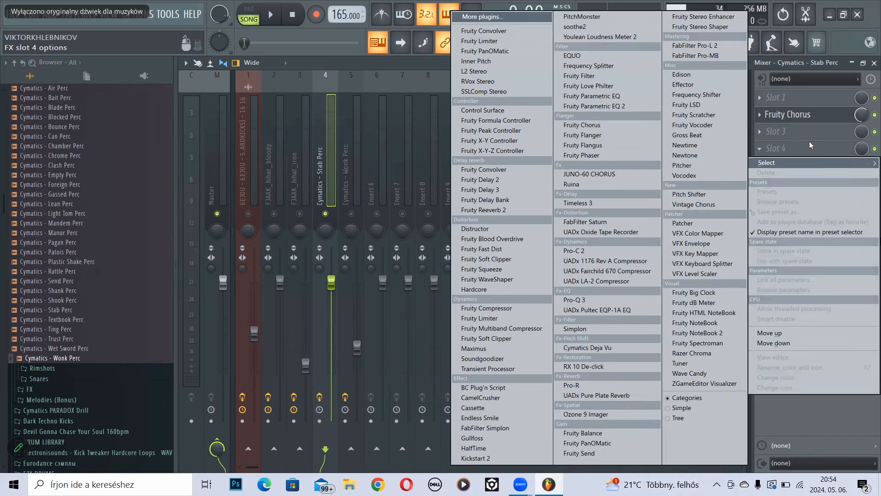
{"action": "left_click", "coordinate": [819, 65]}
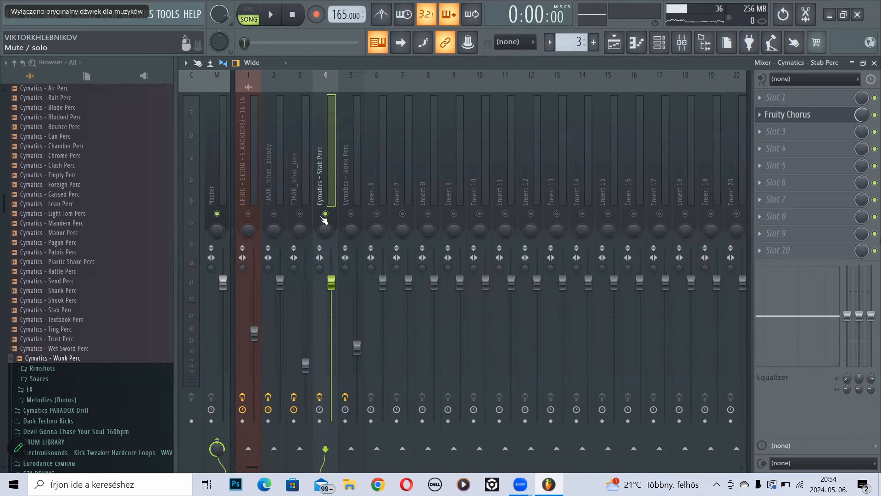
- Unmute the kick and Wonk Perc mixer tracks and lower Stab Perc's volume to -3.6 dB during playback
{"action": "left_click", "coordinate": [248, 214]}
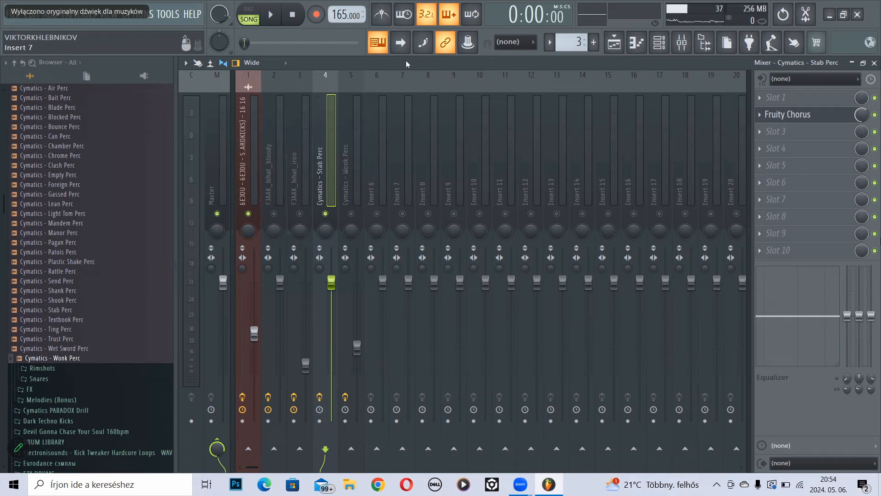
{"action": "key", "text": "space"}
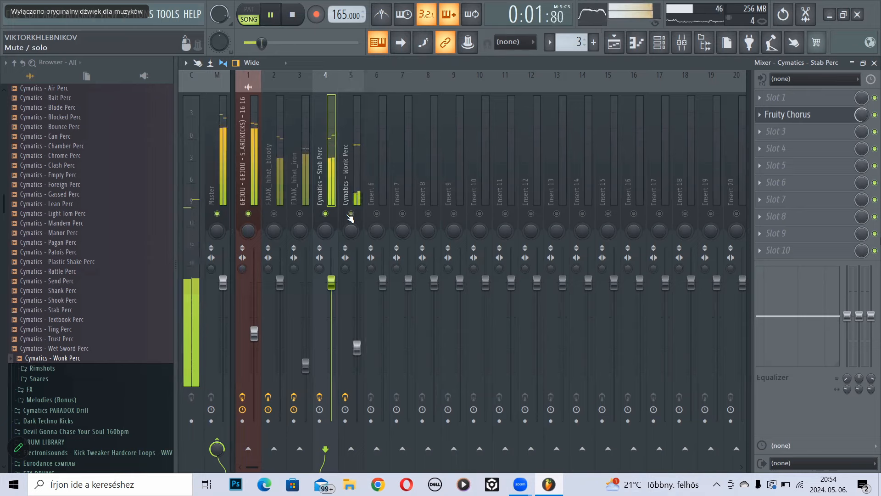
{"action": "left_click", "coordinate": [351, 214]}
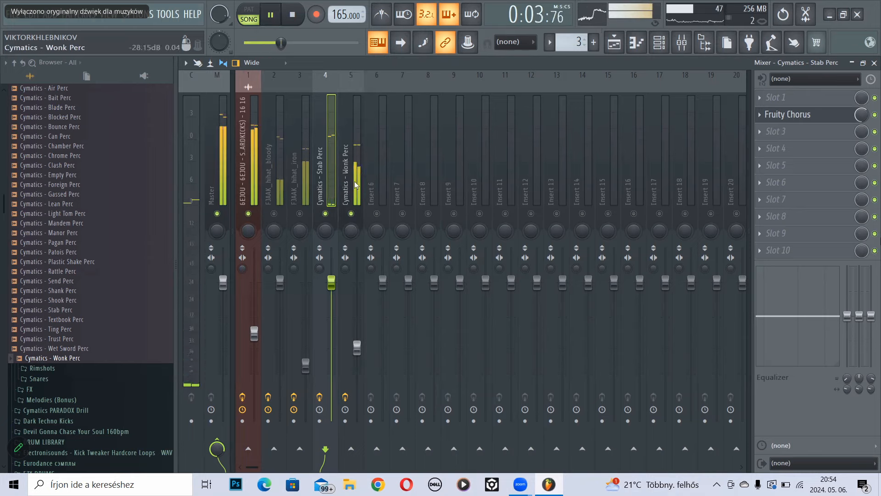
{"action": "left_click_drag", "start_coordinate": [331, 282], "coordinate": [330, 304]}
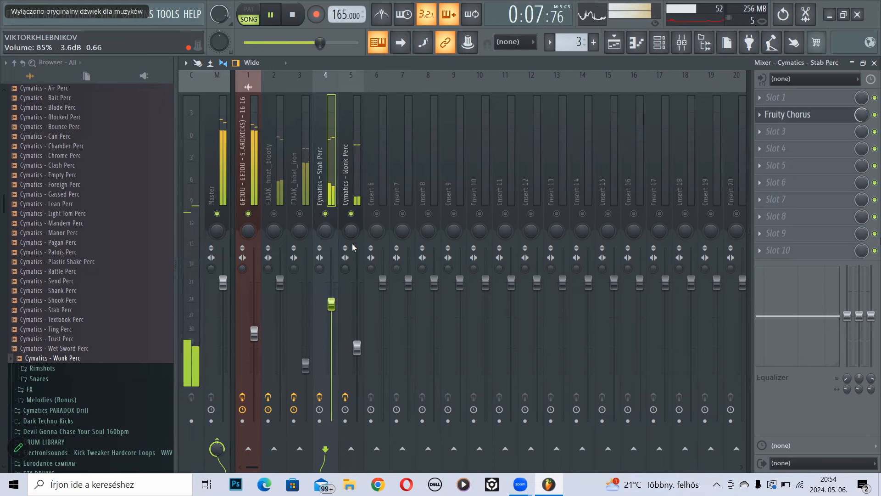
- Solo Wonk Perc and, in its Fruity Blood Overdrive, enable x100 and set the pre amp to 0.8021
{"action": "left_click", "coordinate": [352, 248]}
{"action": "key", "text": "space"}
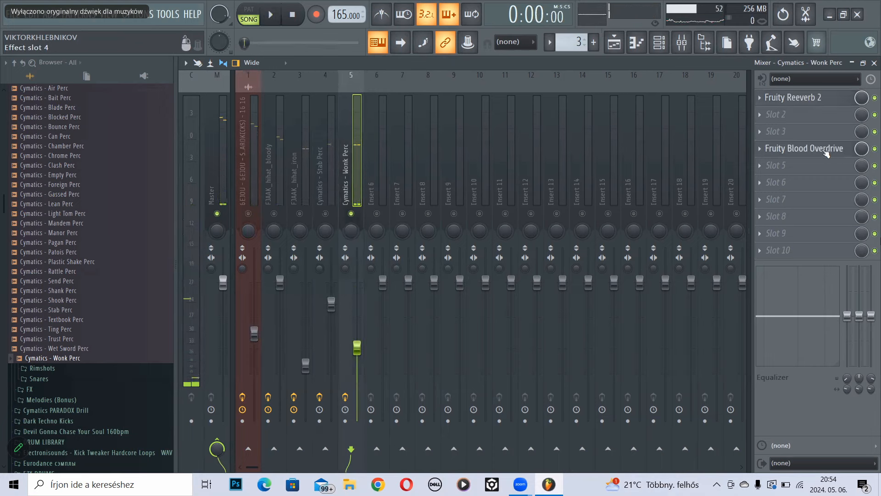
{"action": "left_click", "coordinate": [826, 154]}
{"action": "key", "text": "space"}
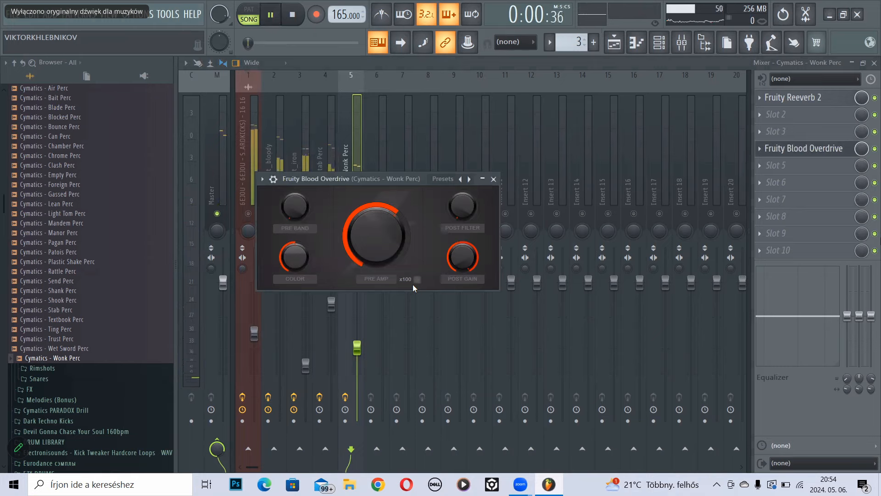
{"action": "left_click", "coordinate": [417, 279]}
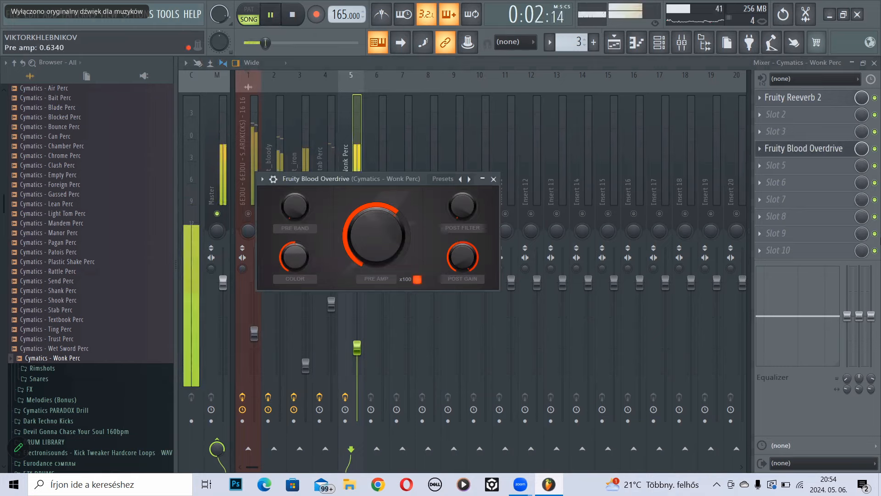
{"action": "mouse_move", "coordinate": [375, 235]}
{"action": "left_mouse_down"}
{"action": "mouse_move", "coordinate": [376, 252]}
{"action": "mouse_move", "coordinate": [382, 225]}
{"action": "mouse_move", "coordinate": [387, 242]}
{"action": "left_mouse_up"}
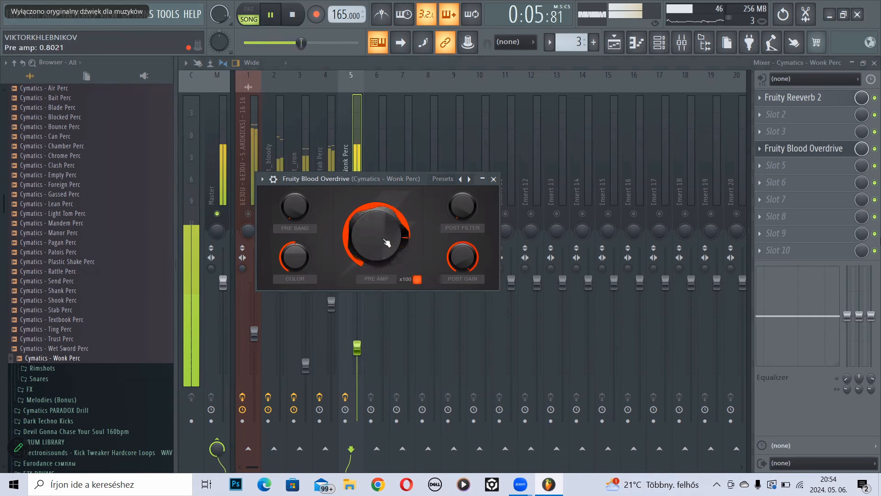
{"action": "left_click", "coordinate": [493, 179]}
{"action": "key", "text": "space"}
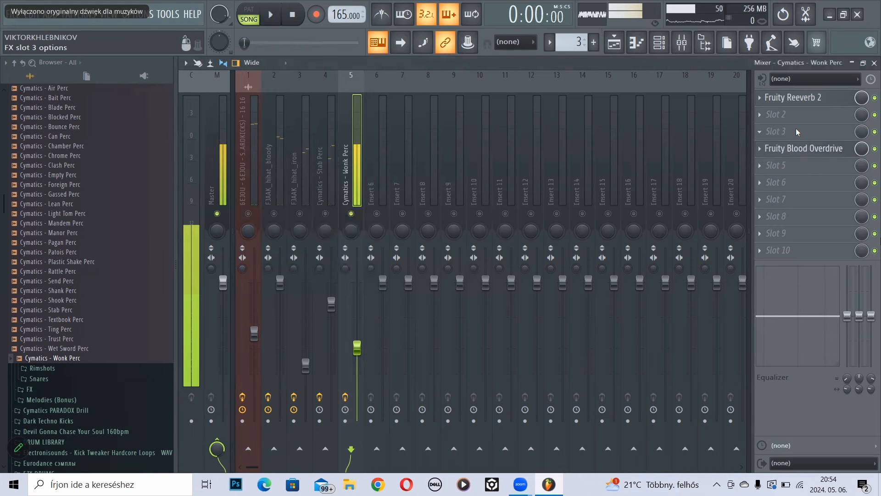
- Add Fruity Parametric EQ 2 in Wonk Perc's slot 3, cutting bands 6 and 7 and boosting band 5 by 16.5 dB at 144 Hz
{"action": "left_click", "coordinate": [797, 132]}
{"action": "left_click", "coordinate": [626, 107]}
{"action": "key", "text": "space"}
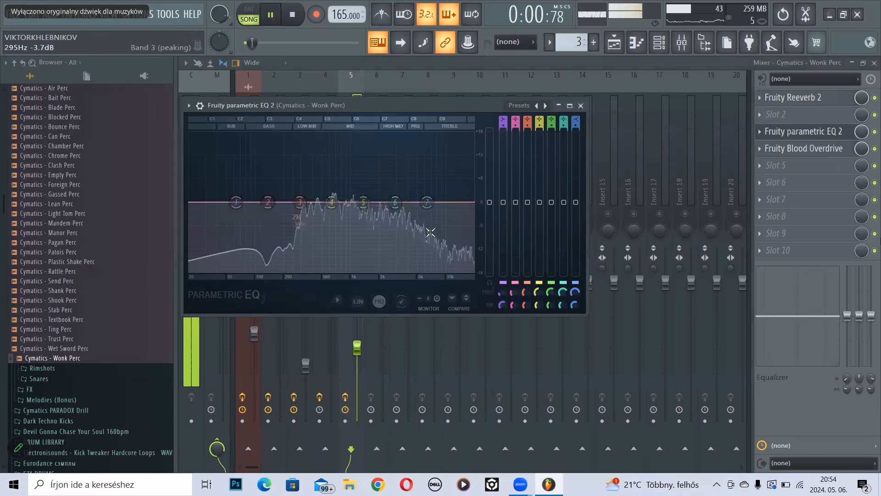
{"action": "left_click_drag", "start_coordinate": [395, 202], "coordinate": [430, 249]}
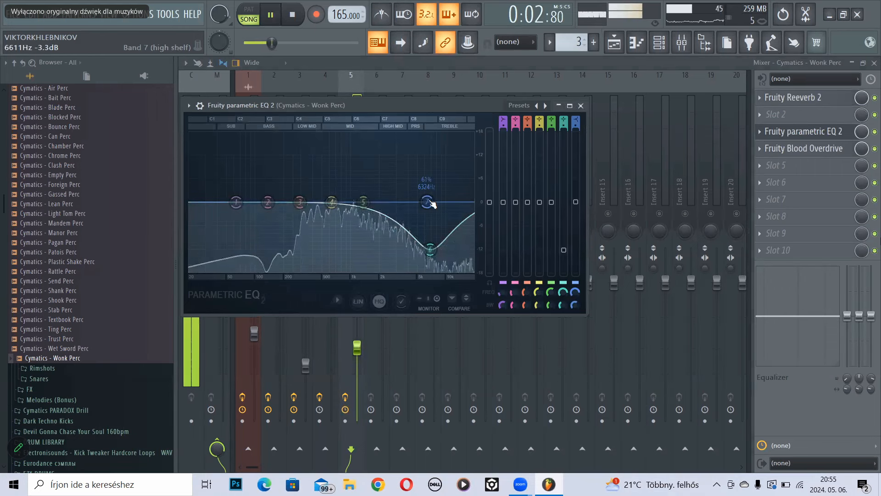
{"action": "left_click_drag", "start_coordinate": [428, 201], "coordinate": [427, 255]}
{"action": "left_click_drag", "start_coordinate": [363, 202], "coordinate": [272, 140]}
{"action": "key", "text": "space"}
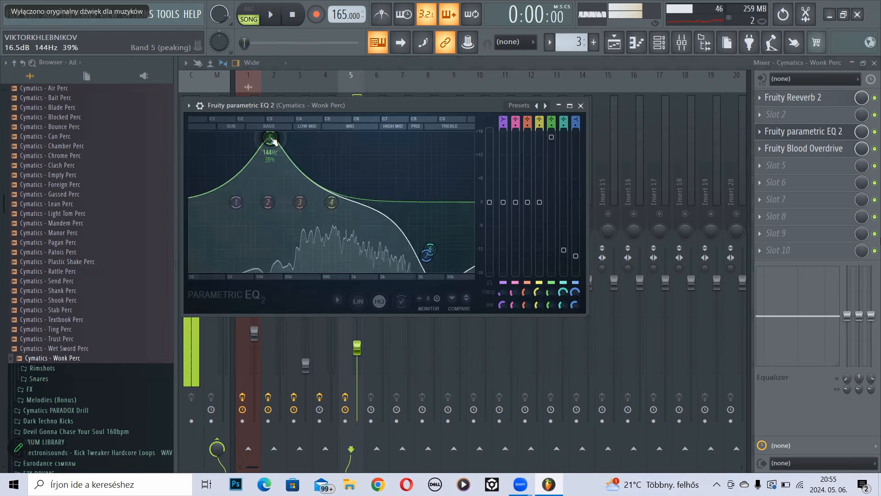
- Add Fruity Parametric EQ 2 in Wonk Perc's slot 6, setting band 7 to -18 dB at 1151 Hz and band 1 to -18 dB at 80 Hz
{"action": "left_click", "coordinate": [830, 183]}
{"action": "mouse_move", "coordinate": [780, 196]}
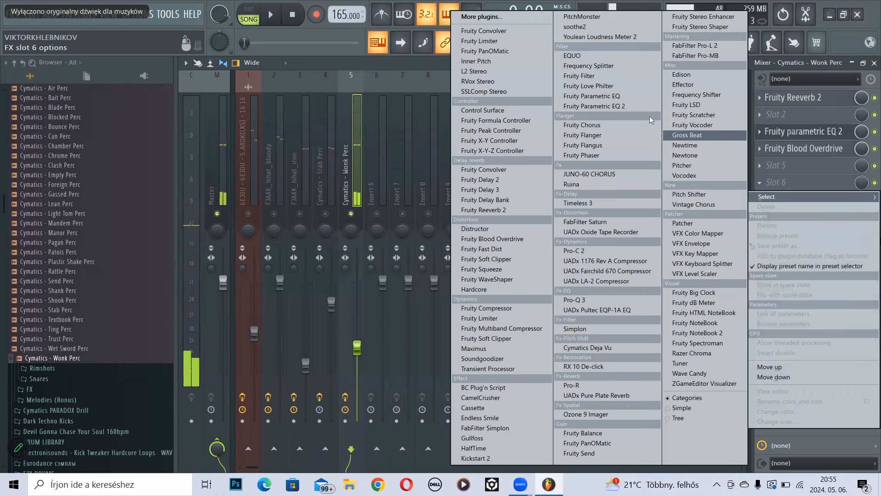
{"action": "left_click", "coordinate": [640, 107]}
{"action": "key", "text": "space"}
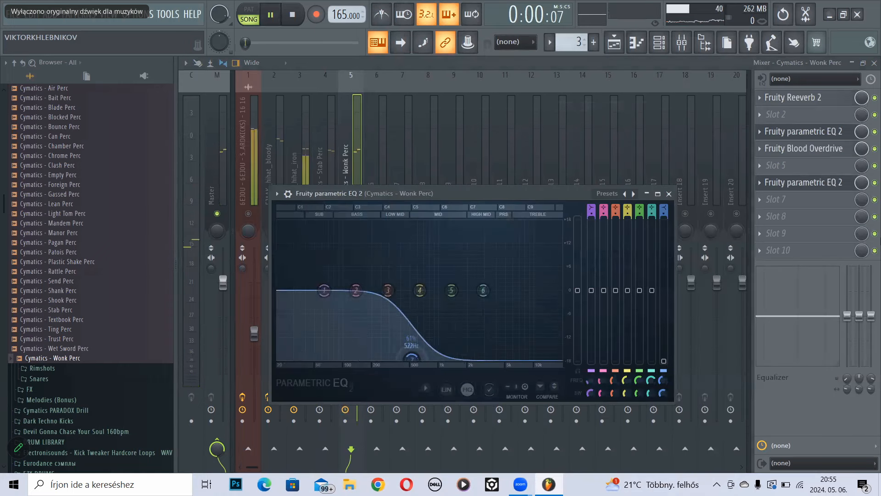
{"action": "left_click_drag", "start_coordinate": [411, 358], "coordinate": [444, 358]}
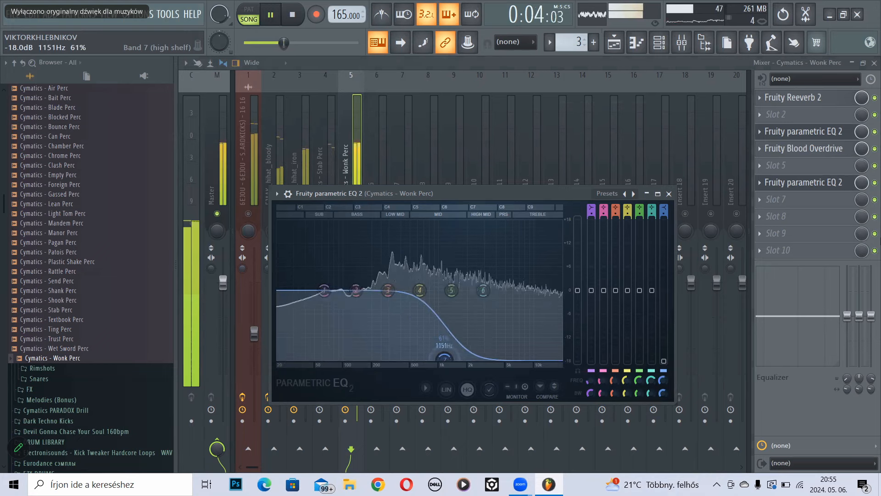
{"action": "left_click_drag", "start_coordinate": [324, 290], "coordinate": [334, 358]}
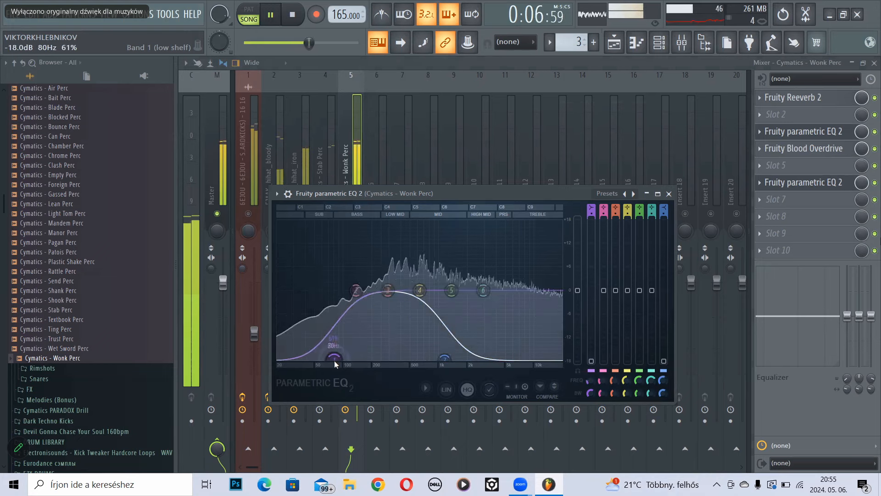
- Lower the pre amp of Wonk Perc's slot 4 Fruity Blood Overdrive and add a second Fruity Blood Overdrive in slot 5 with raised pre amp
{"action": "left_click", "coordinate": [832, 153]}
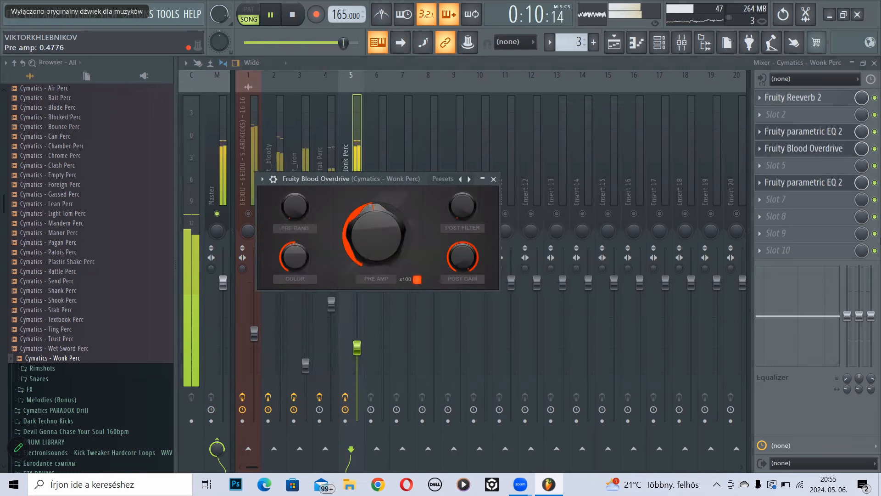
{"action": "left_click_drag", "start_coordinate": [393, 235], "coordinate": [393, 250]}
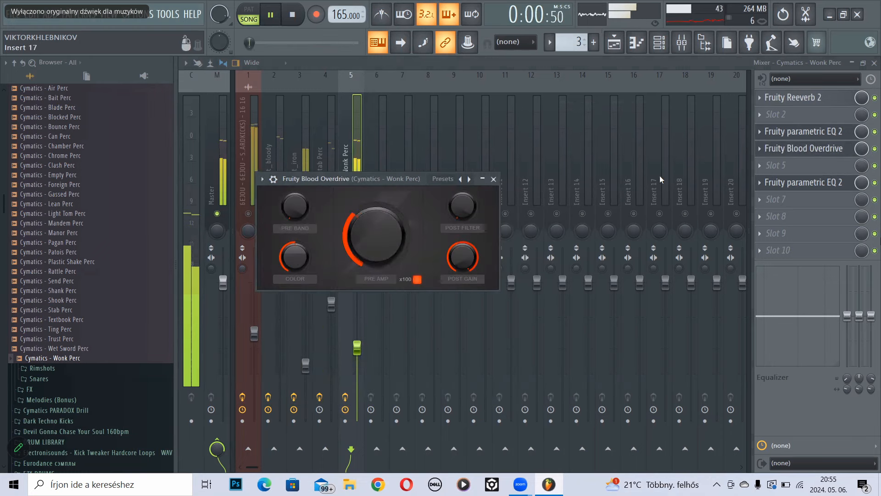
{"action": "left_click", "coordinate": [780, 165]}
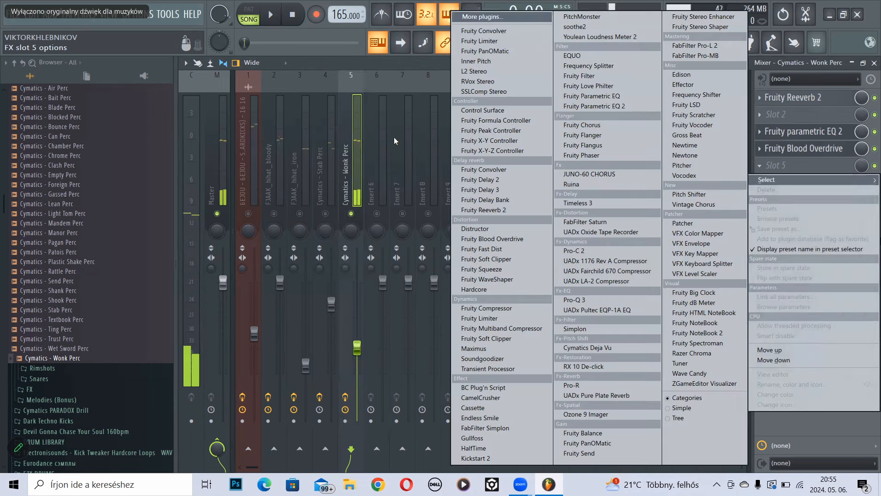
{"action": "left_click", "coordinate": [510, 237]}
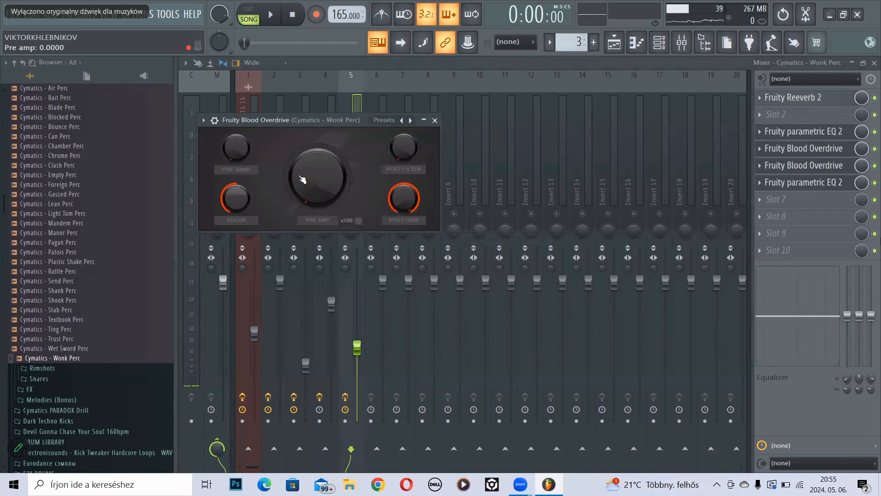
{"action": "left_click_drag", "start_coordinate": [302, 179], "coordinate": [302, 160]}
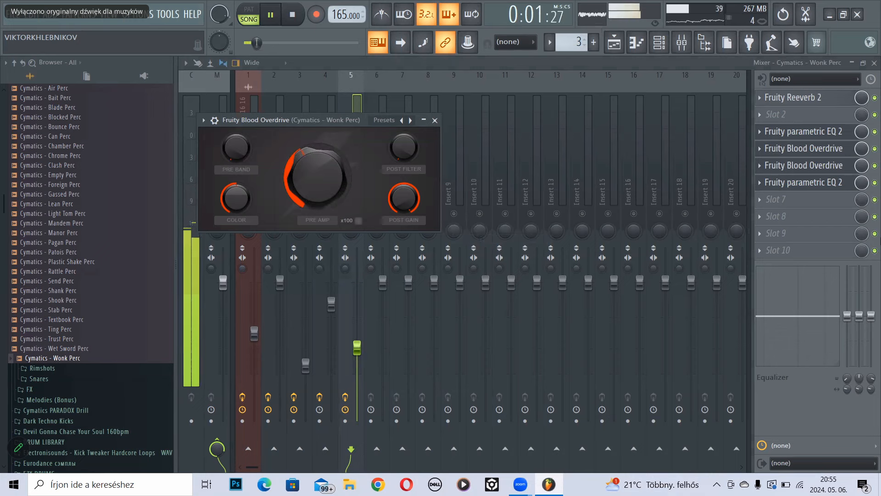
- In the slot 4 Fruity Blood Overdrive on Wonk Perc, turn off x100 and raise the pre amp to about three quarters
{"action": "key", "text": "space"}
{"action": "left_click", "coordinate": [804, 148]}
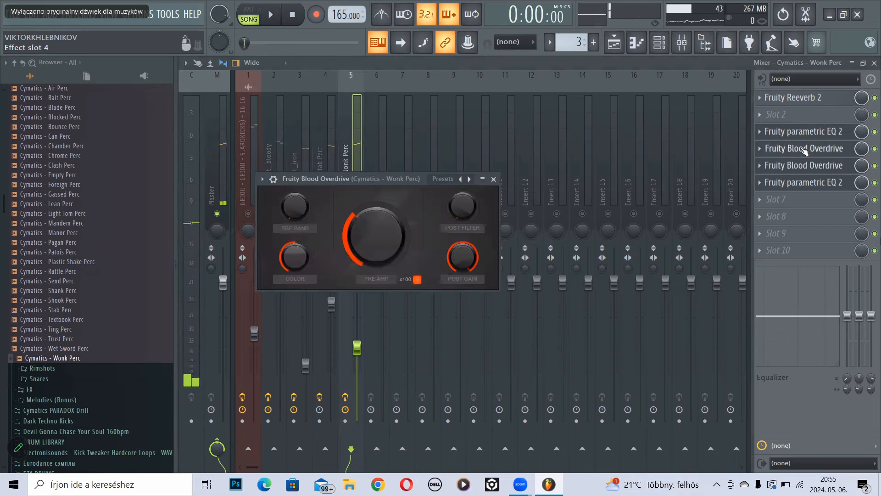
{"action": "key", "text": "space"}
{"action": "left_click_drag", "start_coordinate": [364, 227], "coordinate": [363, 202]}
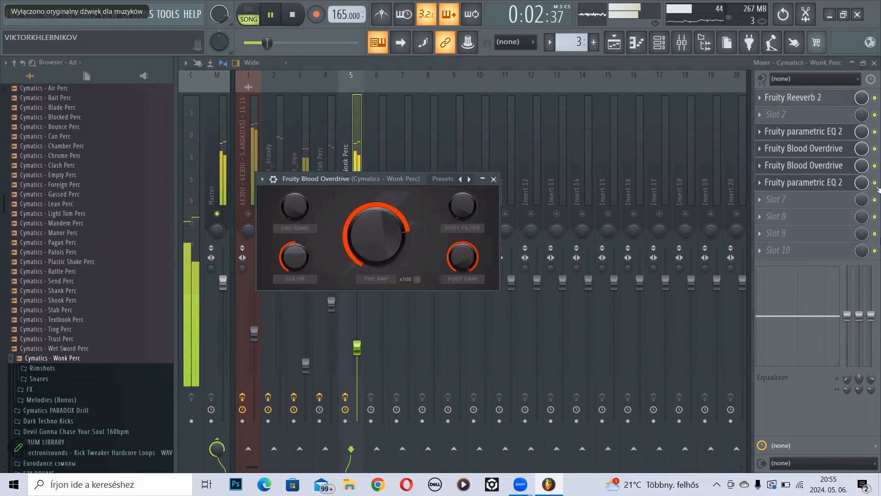
- In Wonk Perc's slot 5 Fruity Blood Overdrive, raise the pre amp to maximum, enable x100 and lower the color to about 0.14
{"action": "left_click", "coordinate": [825, 166]}
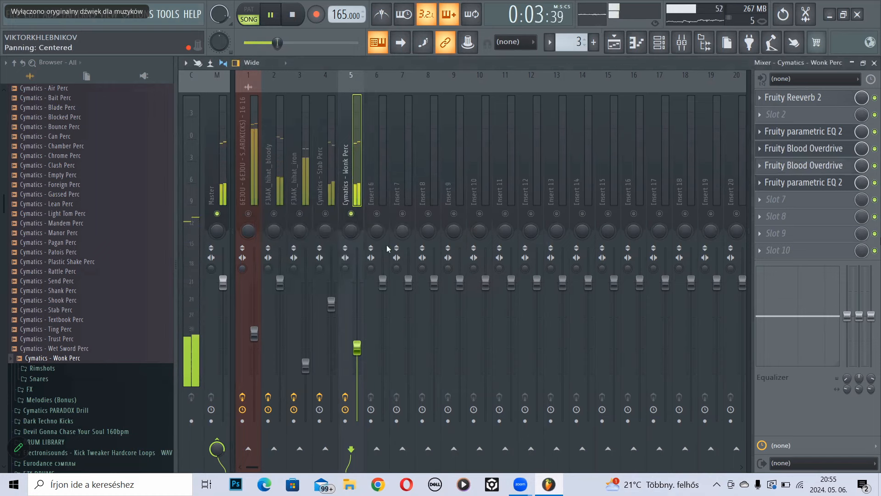
{"action": "left_click", "coordinate": [803, 165]}
{"action": "left_click_drag", "start_coordinate": [316, 177], "coordinate": [317, 167]}
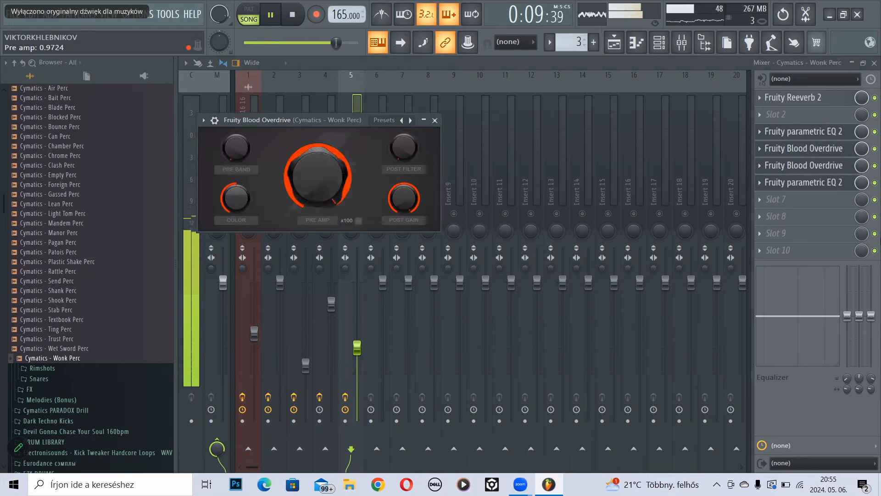
{"action": "left_click", "coordinate": [359, 221]}
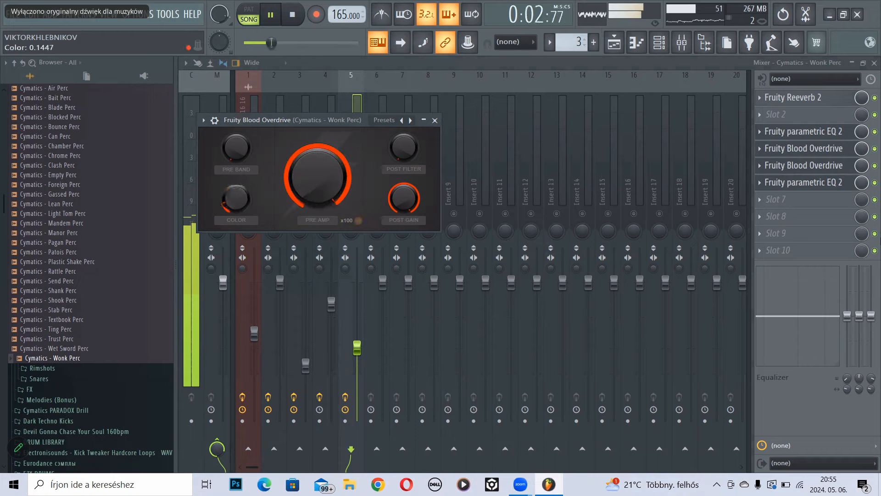
- Unsolo Wonk Perc and lower its mixer level slightly while the full mix plays
{"action": "left_click", "coordinate": [434, 120]}
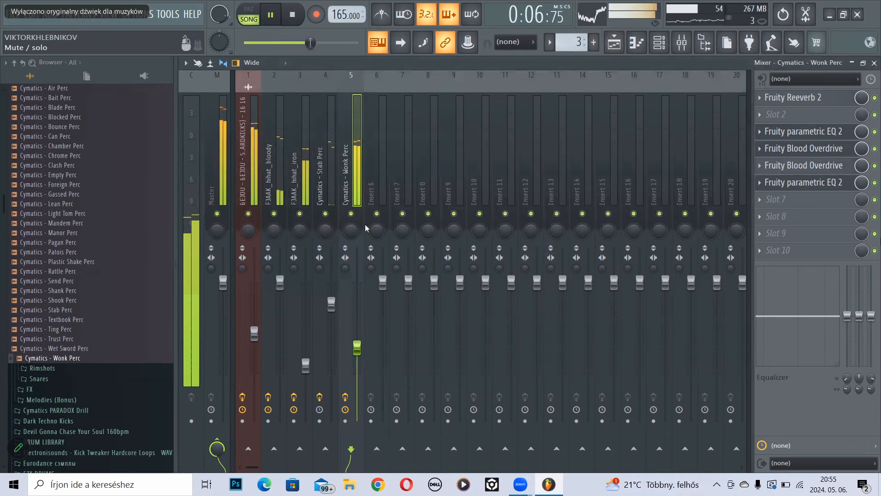
{"action": "left_click_drag", "start_coordinate": [358, 349], "coordinate": [357, 356]}
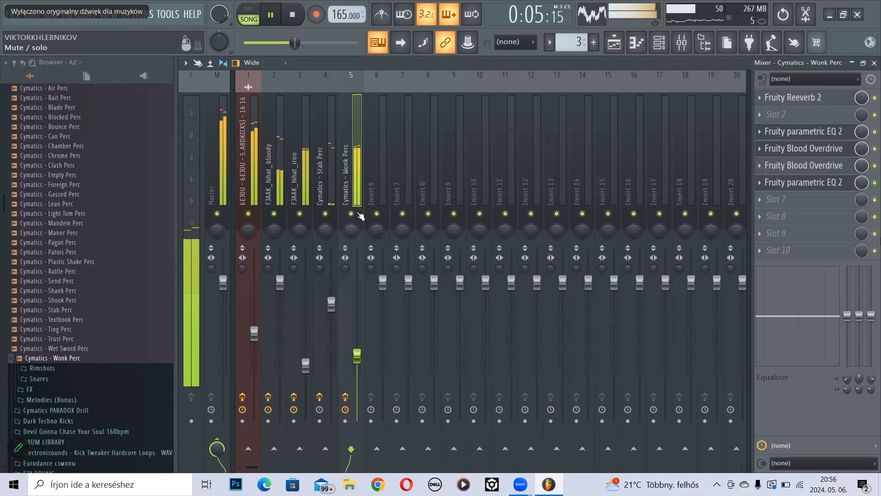
{"action": "key", "text": "space"}
- Insert HalfTime in Wonk Perc's slot 2 and audition it with the track soloed
{"action": "left_click", "coordinate": [791, 113]}
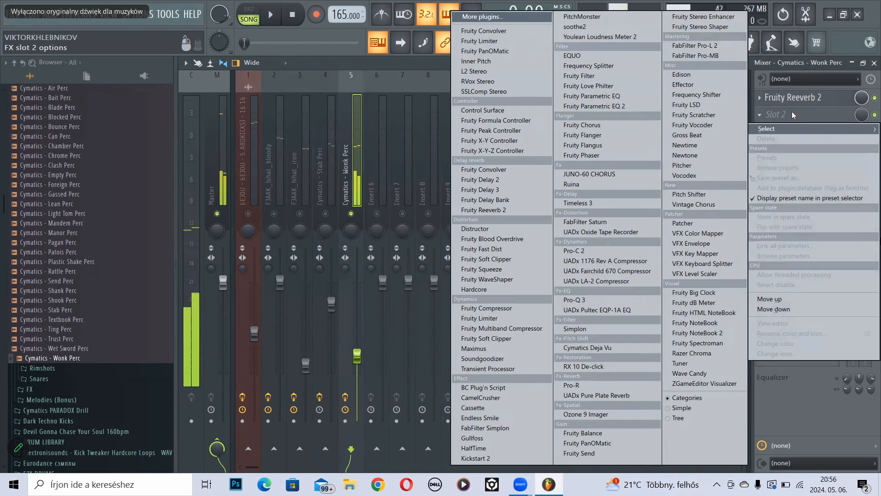
{"action": "key", "text": "h"}
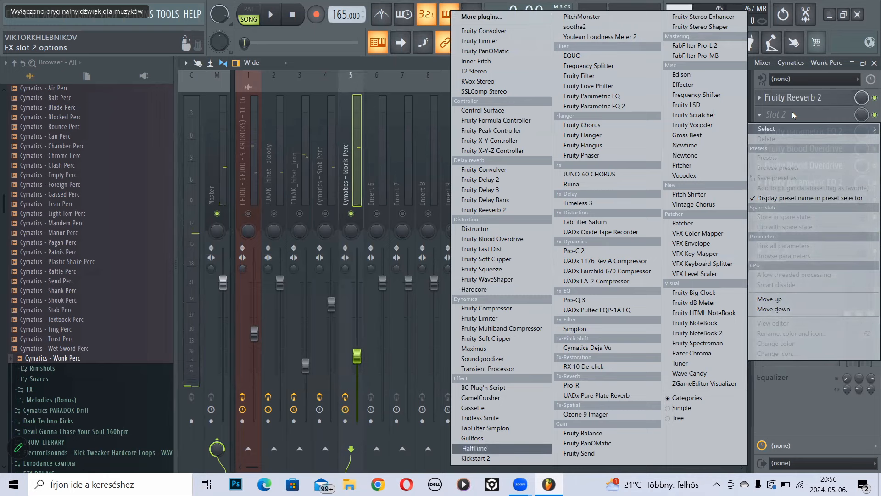
{"action": "key", "text": "Return"}
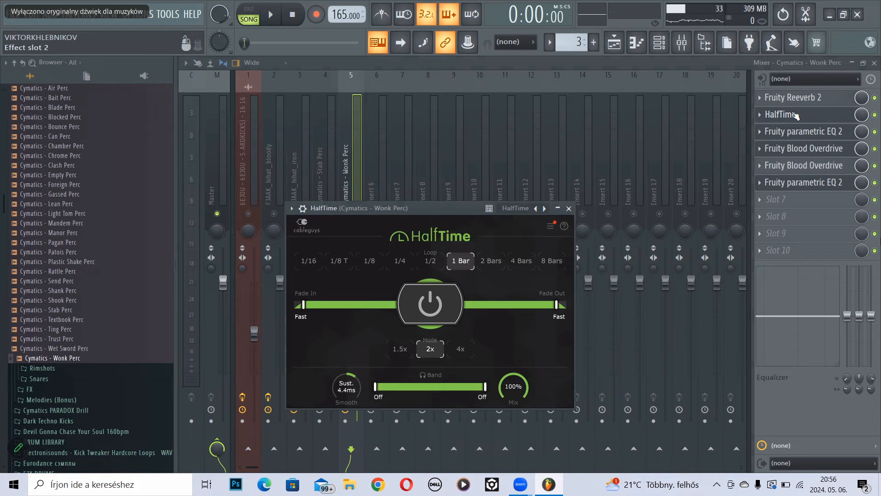
{"action": "key", "text": "space"}
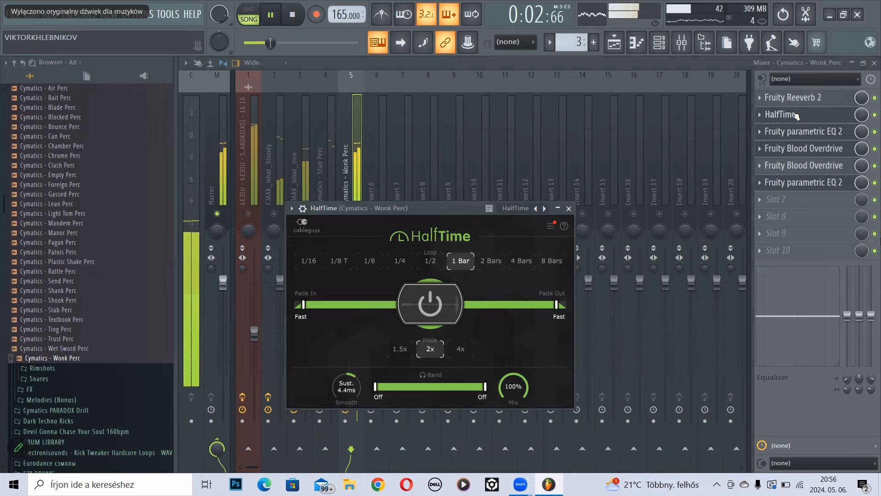
{"action": "key", "text": "space"}
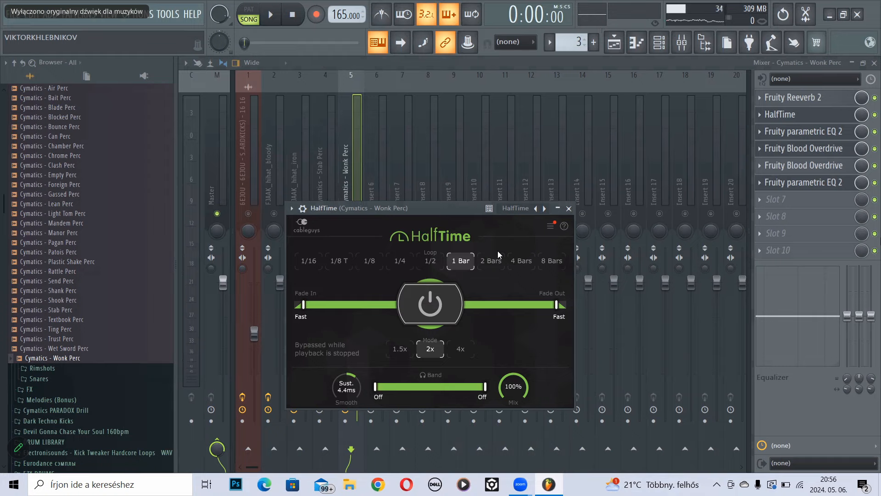
{"action": "left_click", "coordinate": [571, 209]}
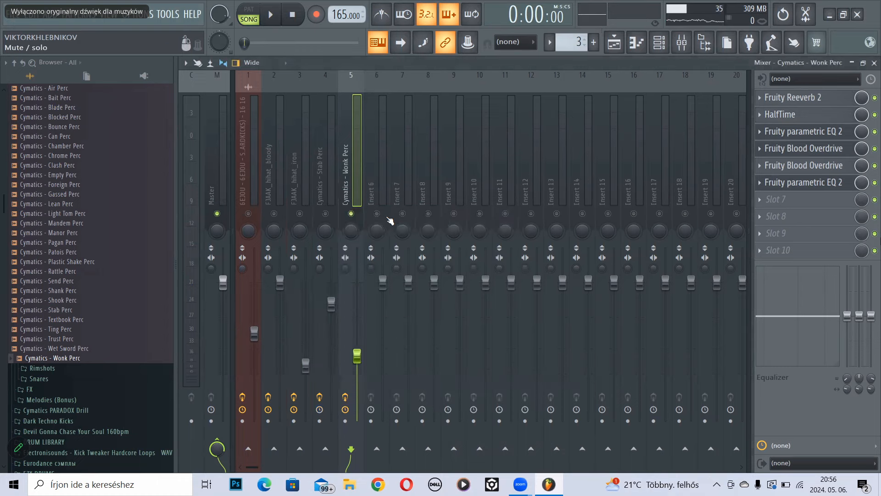
- Audition the processed Wonk Perc alone and together with the kick loop, and bring all mixer tracks back in
{"action": "key", "text": "space"}
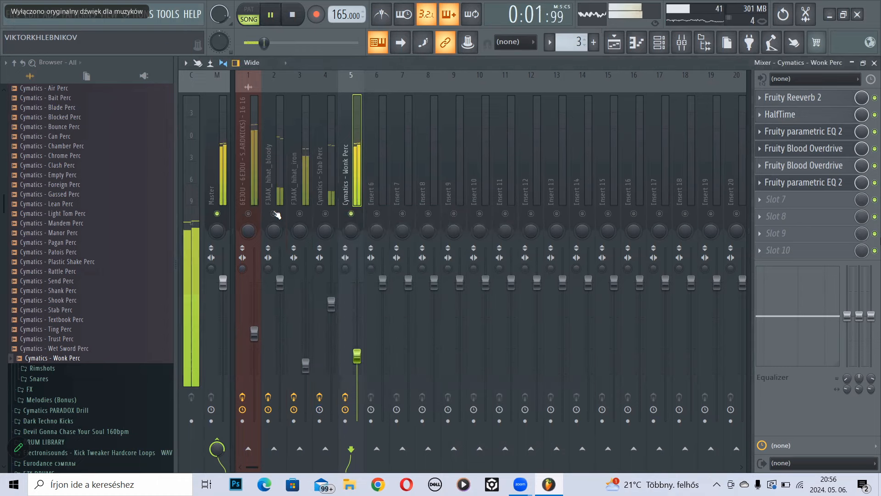
{"action": "left_click", "coordinate": [248, 213]}
{"action": "key", "text": "space"}
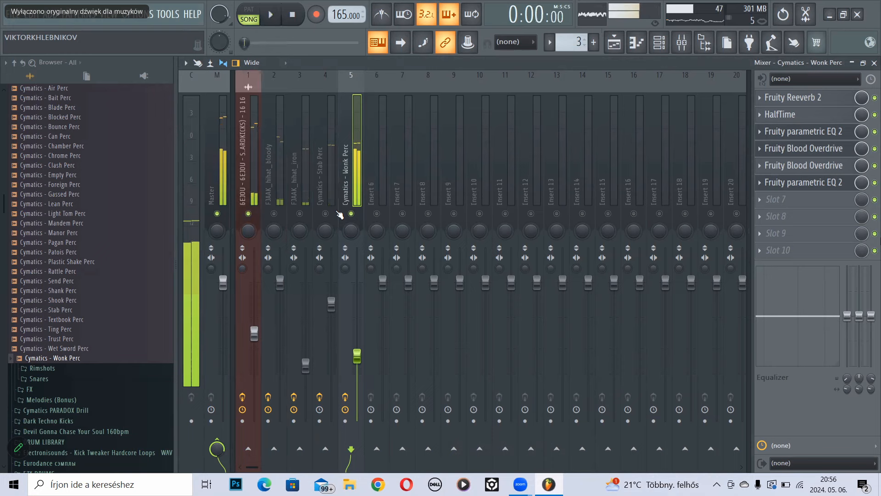
{"action": "right_click", "coordinate": [326, 214]}
{"action": "right_click", "coordinate": [325, 214]}
{"action": "right_click", "coordinate": [351, 213]}
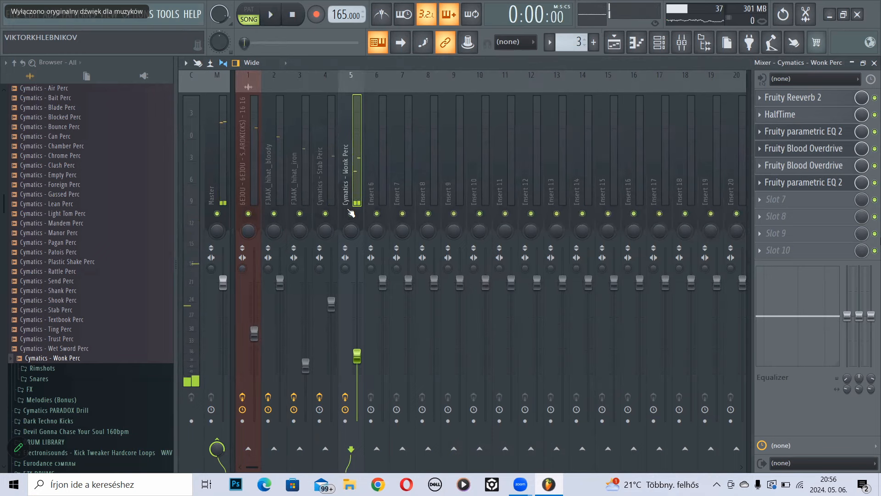
- Set the mix of HalfTime on Wonk Perc to 65% while listening to the track soloed
{"action": "left_click", "coordinate": [802, 116]}
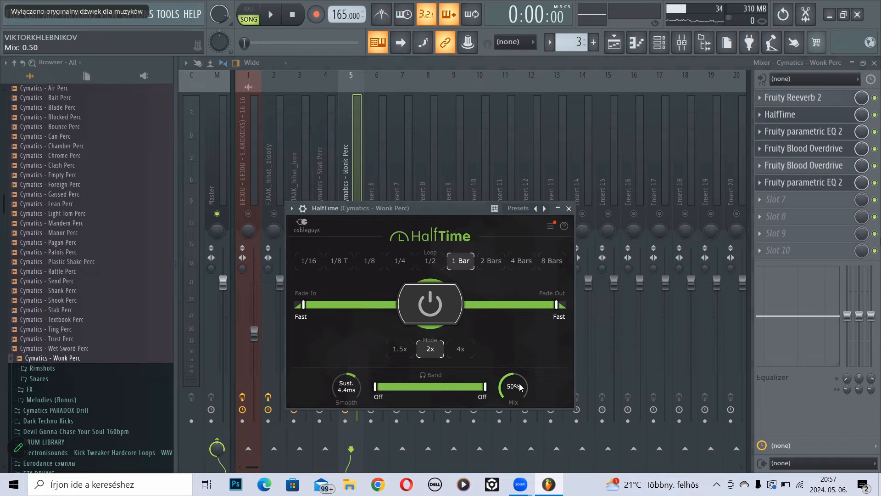
{"action": "key", "text": "space"}
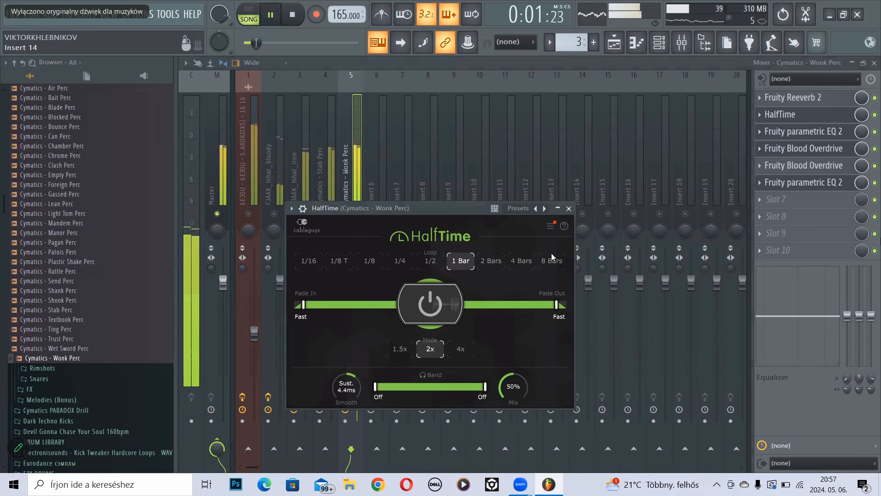
{"action": "scroll", "coordinate": [520, 391], "scroll_direction": "up", "scroll_amount": 10}
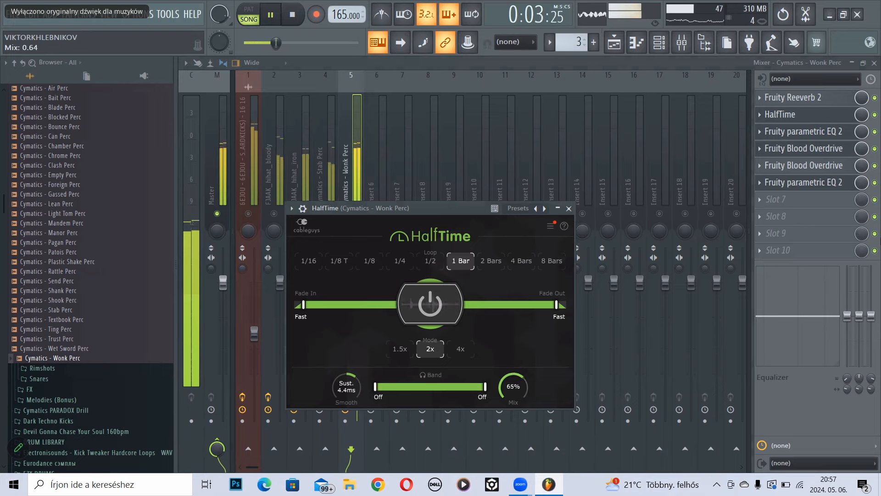
{"action": "left_click", "coordinate": [569, 207]}
{"action": "key", "text": "space"}
- Play the full mix, compare it with FJAAK_hihat_bloody muted, and solo and select that hi-hat track
{"action": "key", "text": "space"}
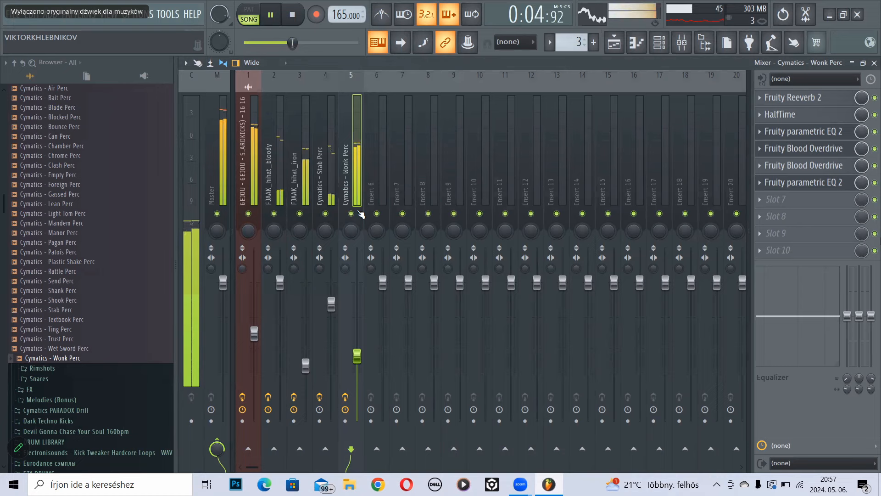
{"action": "left_click", "coordinate": [274, 213]}
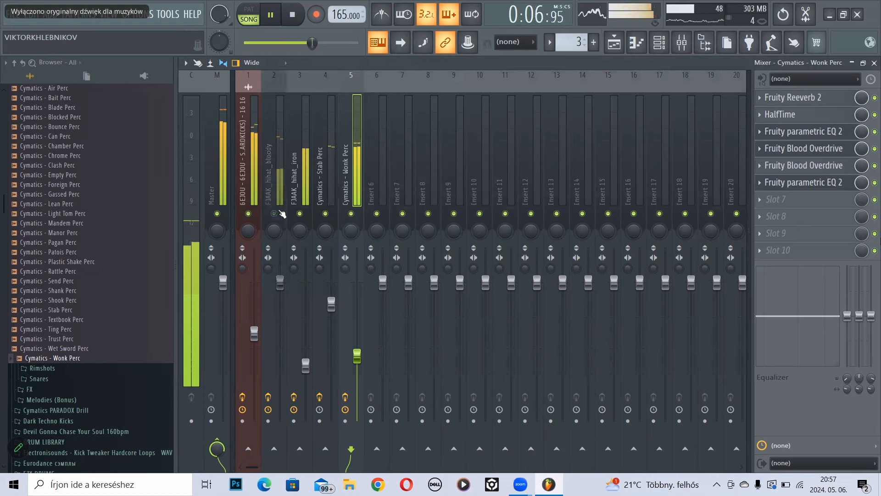
{"action": "left_click", "coordinate": [279, 211]}
{"action": "right_click", "coordinate": [279, 211]}
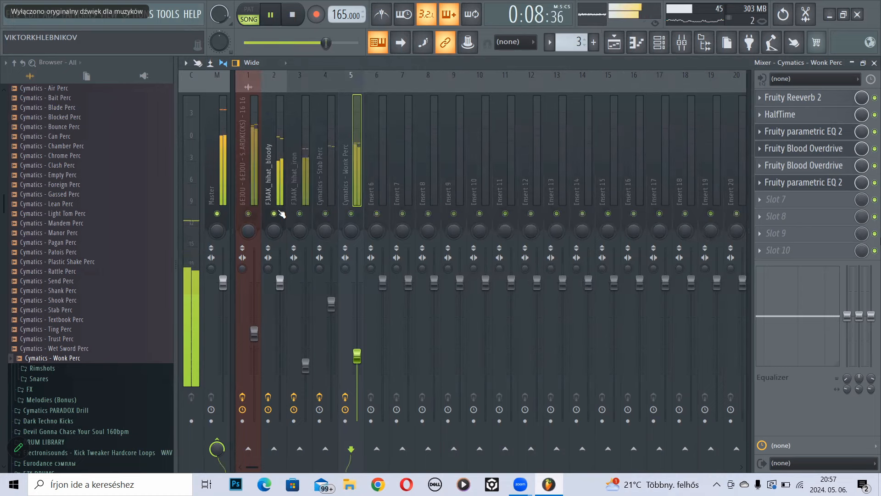
{"action": "left_click", "coordinate": [277, 181]}
{"action": "key", "text": "space"}
- Open the channel rack and check the sample settings of Stab Perc and the kick loop
{"action": "key", "text": "F6"}
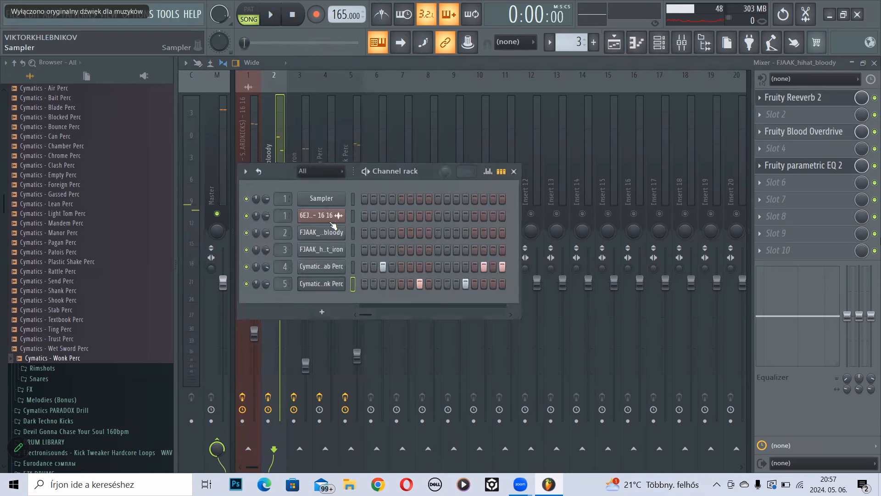
{"action": "left_click", "coordinate": [324, 271]}
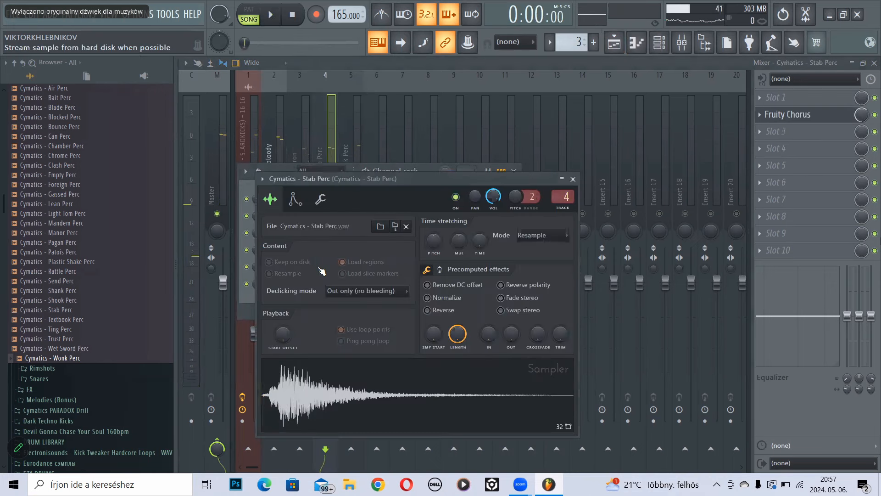
{"action": "left_click", "coordinate": [573, 179]}
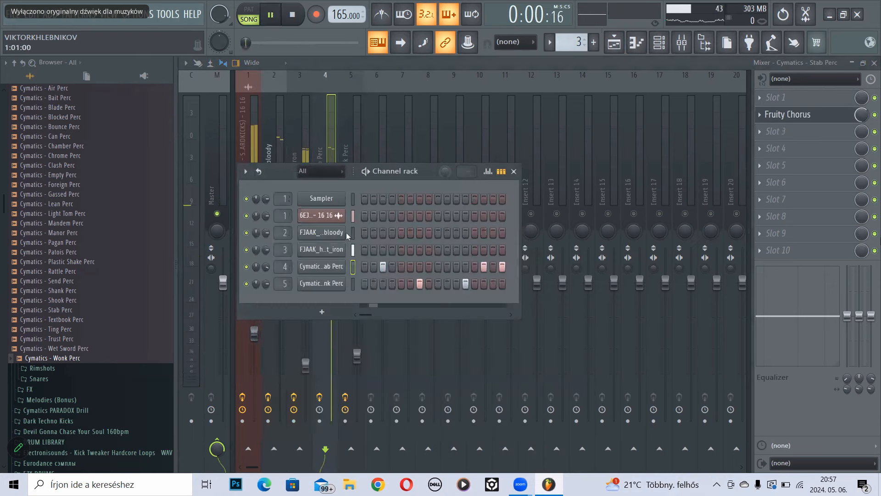
{"action": "left_click", "coordinate": [324, 214]}
{"action": "left_click", "coordinate": [529, 134]}
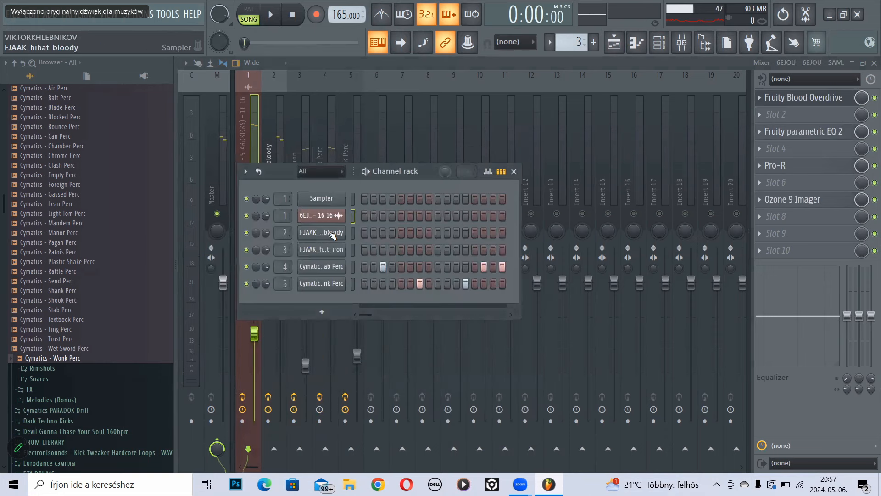
- Set the FJAAK_hihat_iron sample's pitch shift to -500 cents
{"action": "left_click", "coordinate": [330, 253]}
{"action": "key", "text": "space"}
{"action": "left_click_drag", "start_coordinate": [419, 225], "coordinate": [419, 233]}
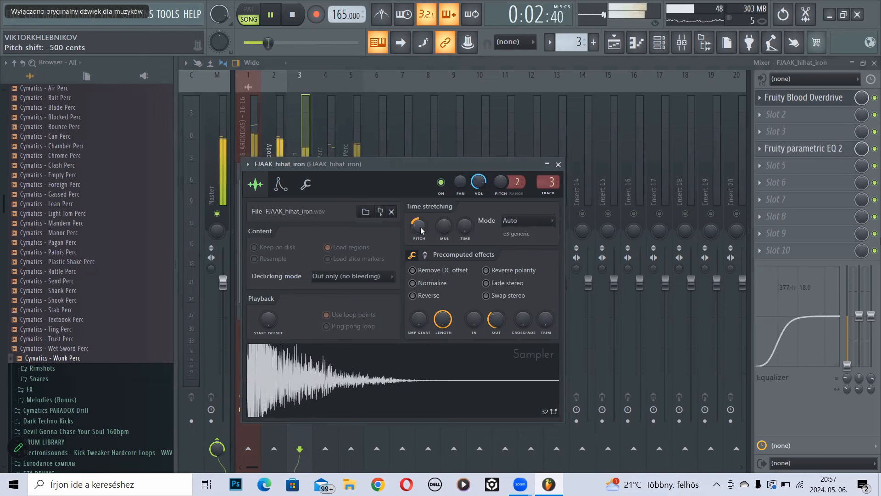
{"action": "left_click", "coordinate": [558, 164]}
- Adjust the FJAAK_hihat_bloody sample's pitch shift by ear, trying 0 cents and lowering it slightly from there
{"action": "left_click", "coordinate": [336, 233]}
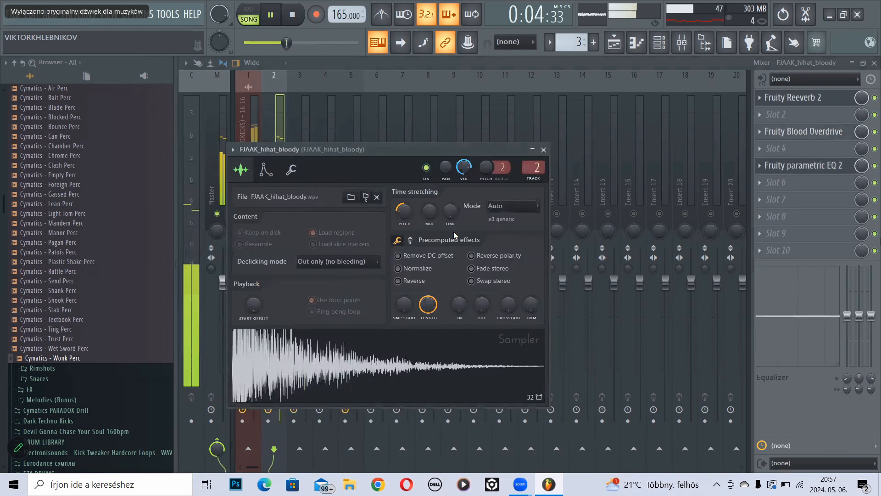
{"action": "left_click_drag", "start_coordinate": [404, 209], "coordinate": [405, 215]}
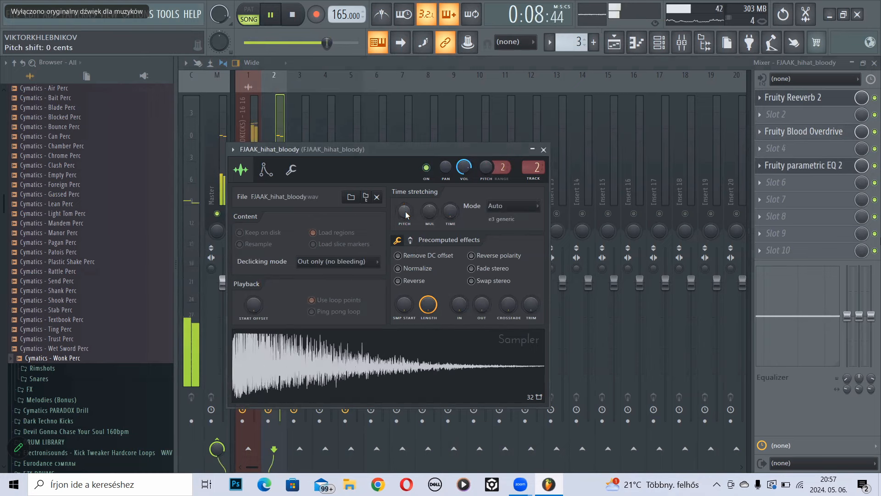
{"action": "left_click_drag", "start_coordinate": [405, 214], "coordinate": [405, 216]}
{"action": "left_click", "coordinate": [544, 149]}
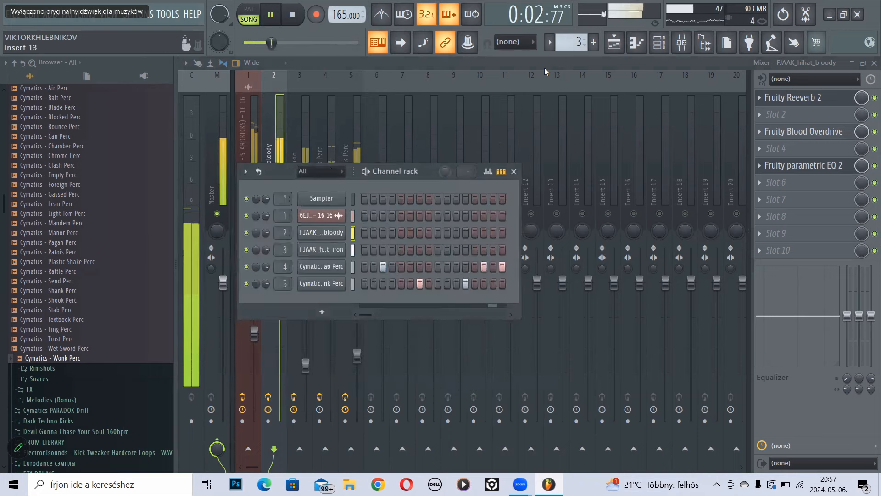
- Close the channel rack and unsolo FJAAK_hihat_bloody so all tracks are active
{"action": "key", "text": "space"}
{"action": "left_click", "coordinate": [545, 67]}
{"action": "right_click", "coordinate": [285, 208]}
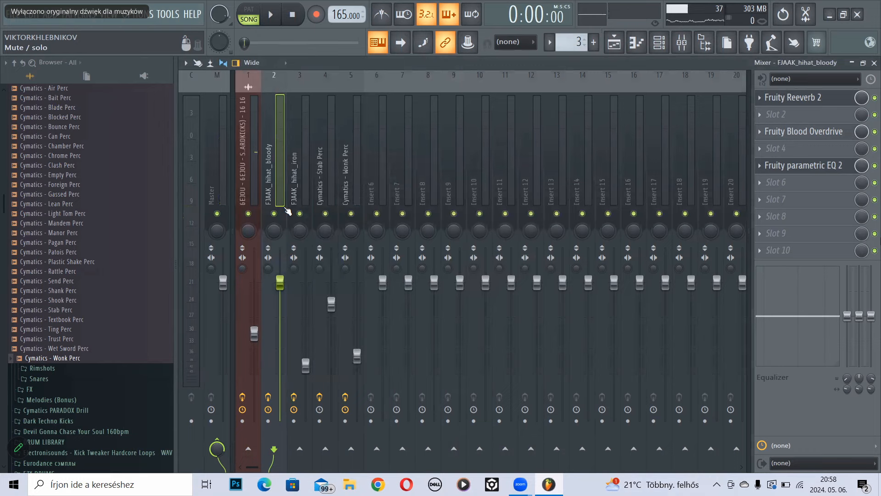
- Play the full mix and show the whole arrangement in the playlist
{"action": "key", "text": "space"}
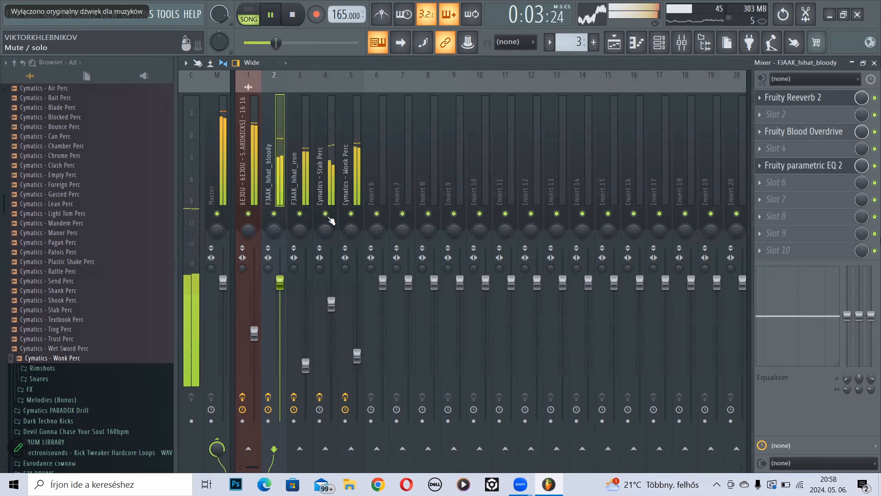
{"action": "scroll", "coordinate": [84, 229], "scroll_direction": "up", "scroll_amount": 6}
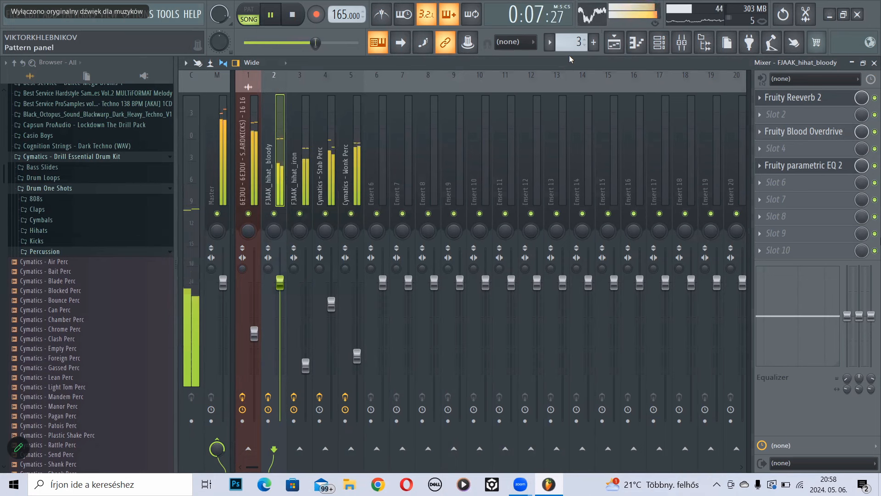
{"action": "left_click", "coordinate": [615, 48]}
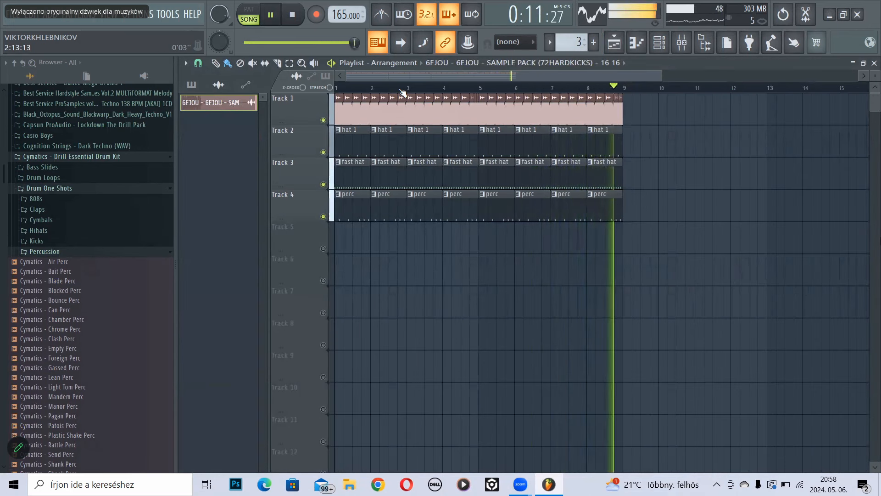
{"action": "scroll", "coordinate": [402, 91], "scroll_direction": "down", "scroll_amount": 3}
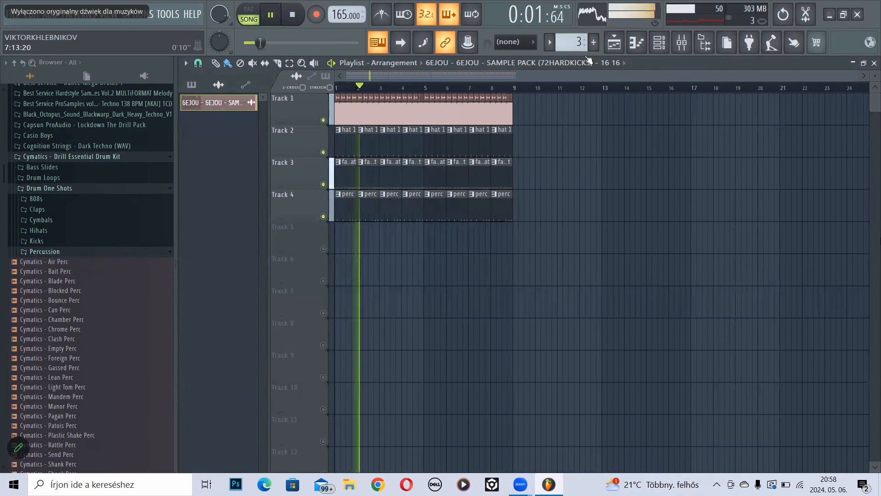
- Lower the Cymatics - Wonk Perc mixer level slightly and cut its 181 Hz low band to -18.0, leaving all tracks active
{"action": "left_click", "coordinate": [681, 42]}
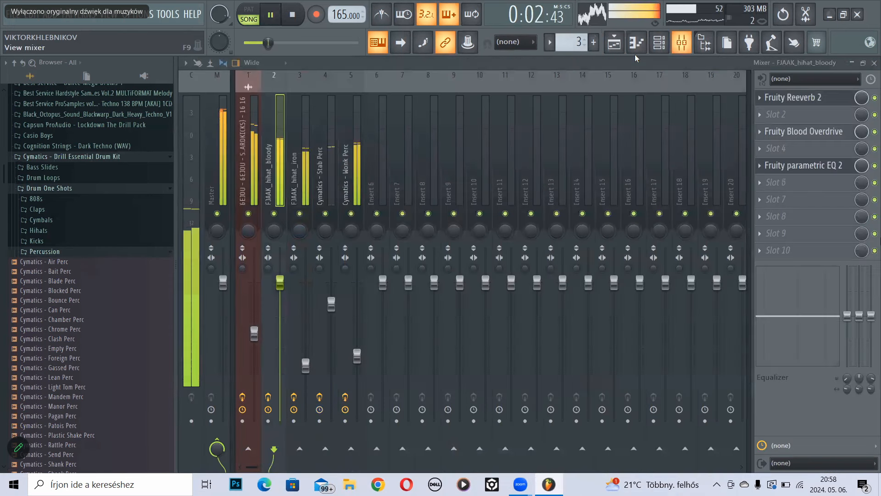
{"action": "left_click", "coordinate": [357, 363]}
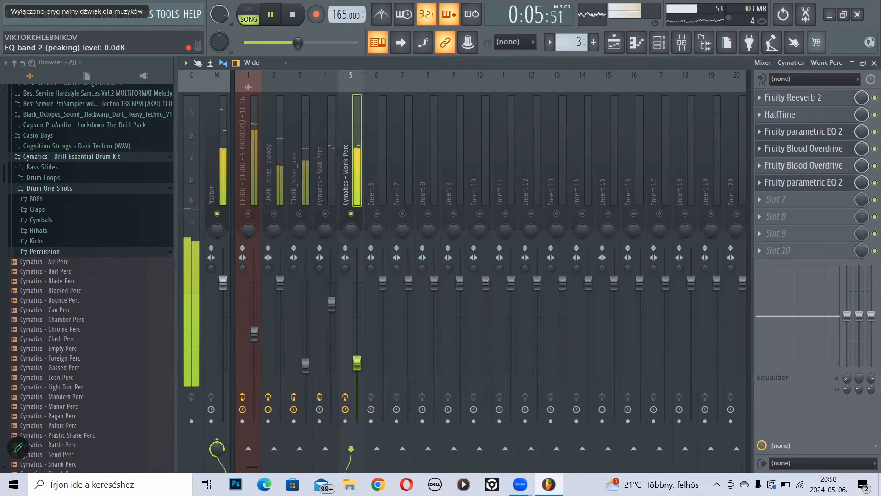
{"action": "left_click_drag", "start_coordinate": [847, 315], "coordinate": [847, 365]}
{"action": "key", "text": "space"}
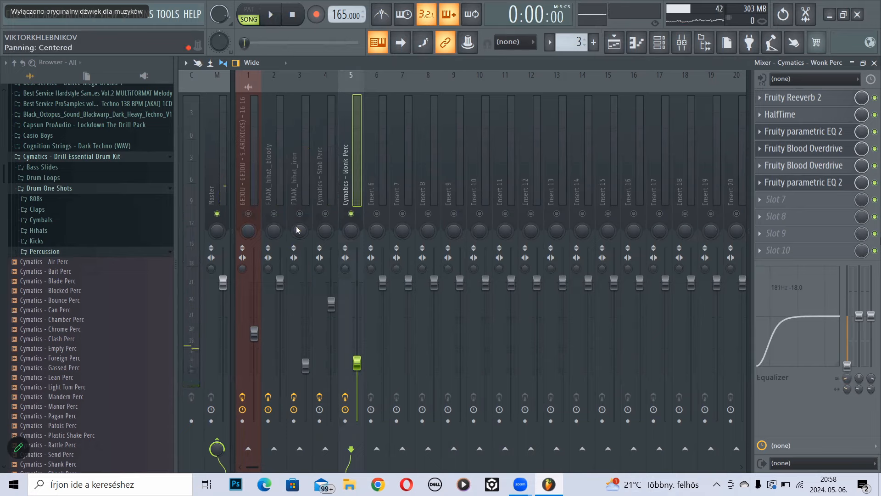
{"action": "right_click", "coordinate": [254, 214]}
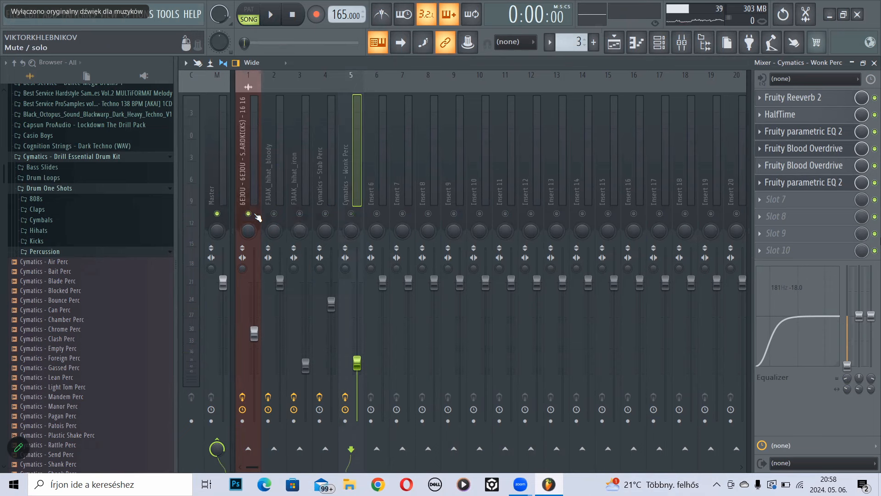
{"action": "right_click", "coordinate": [254, 214]}
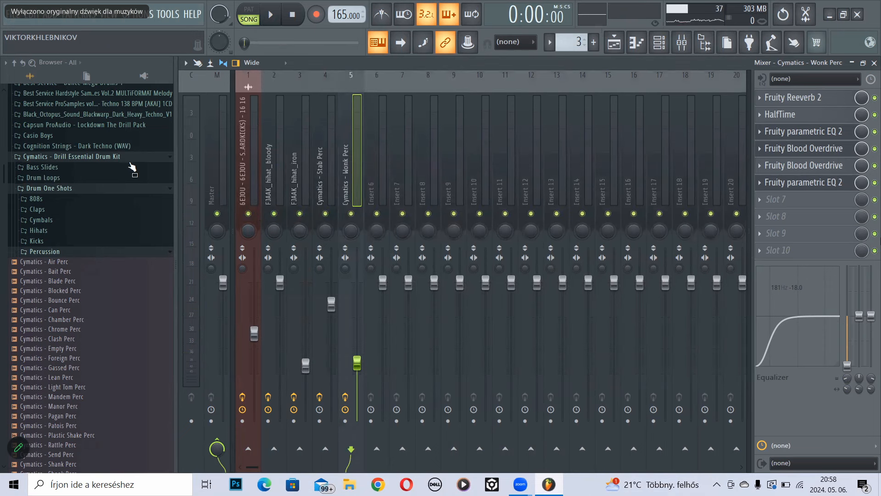
- Audition percussion one-shots such as Tiny and Sharp from the Cymatics PARADOX Drill pack, ending with the pack folder collapsed
{"action": "left_click", "coordinate": [130, 162]}
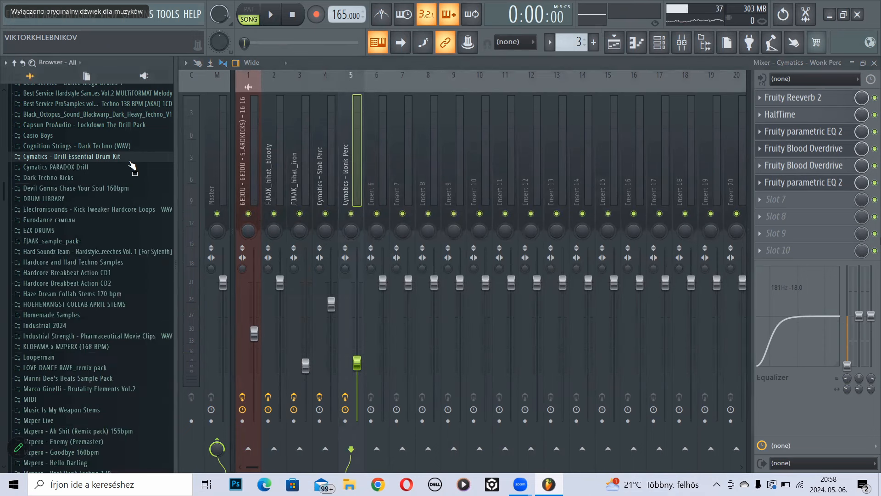
{"action": "left_click", "coordinate": [118, 170]}
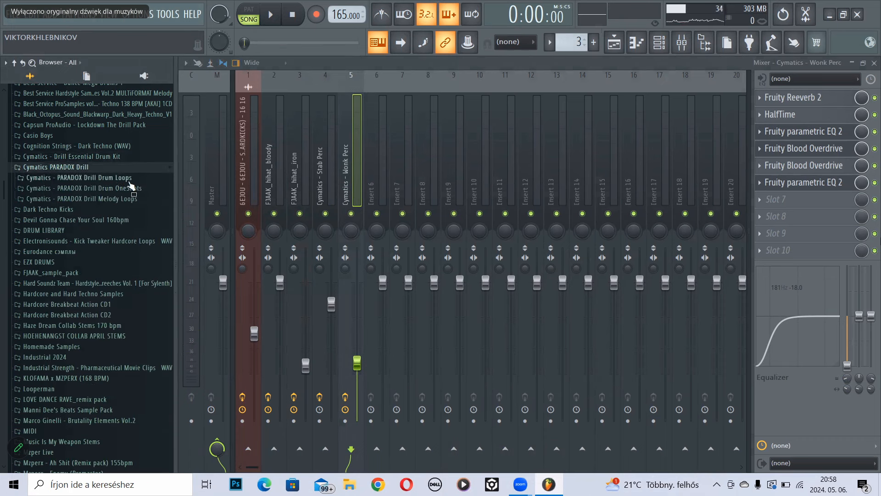
{"action": "left_click", "coordinate": [130, 187]}
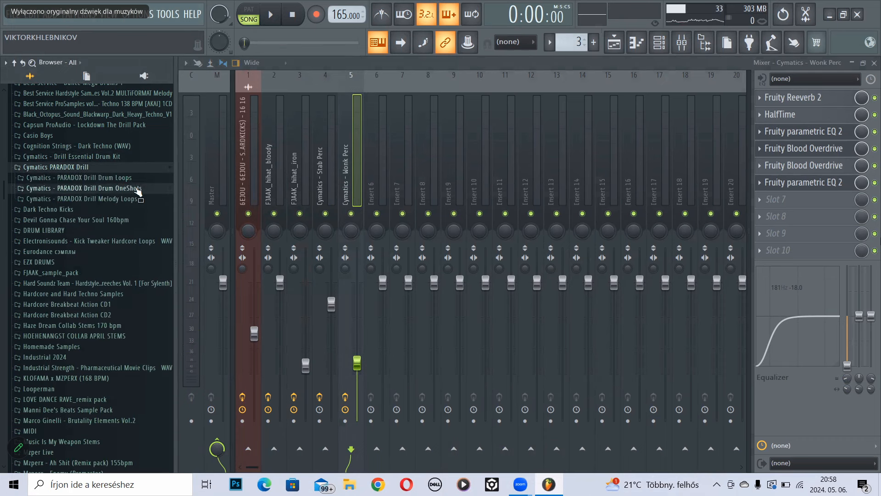
{"action": "left_click", "coordinate": [124, 219]}
{"action": "left_click", "coordinate": [130, 221]}
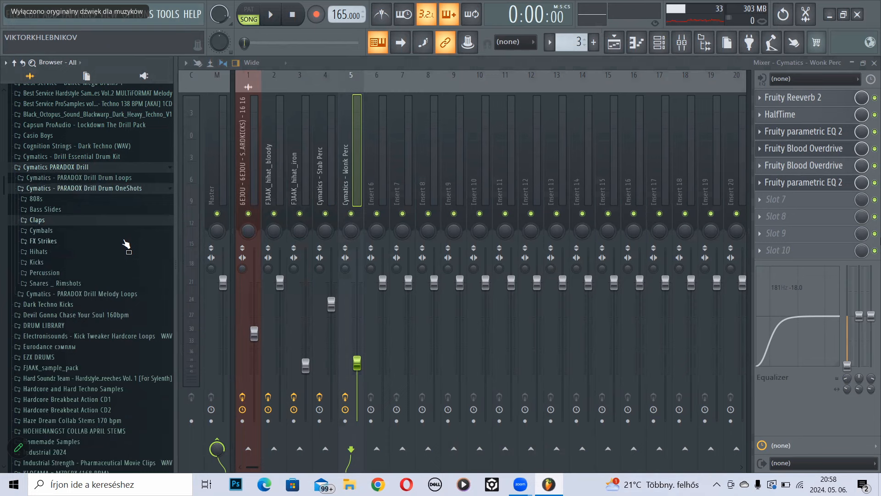
{"action": "left_click", "coordinate": [106, 273]}
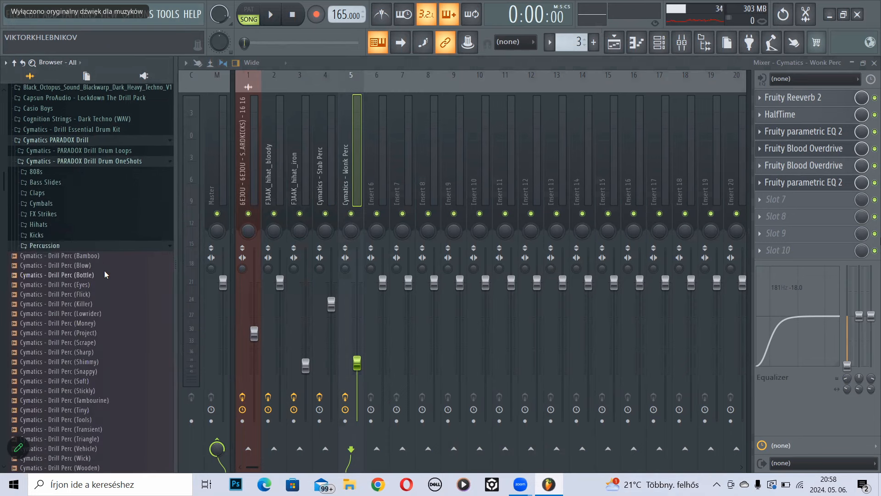
{"action": "left_click", "coordinate": [107, 275]}
{"action": "left_click", "coordinate": [108, 296]}
{"action": "scroll", "coordinate": [103, 280], "scroll_direction": "down", "scroll_amount": 4}
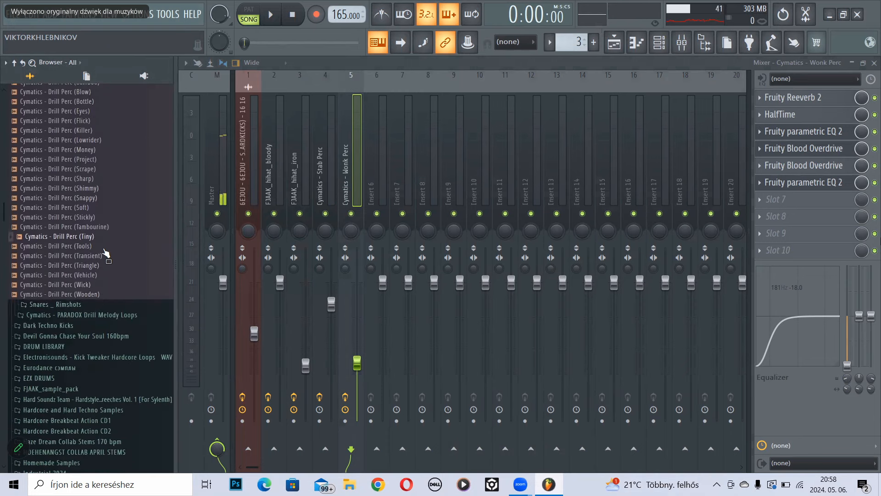
{"action": "left_click", "coordinate": [99, 207]}
{"action": "left_click", "coordinate": [107, 179]}
{"action": "scroll", "coordinate": [115, 224], "scroll_direction": "up", "scroll_amount": 6}
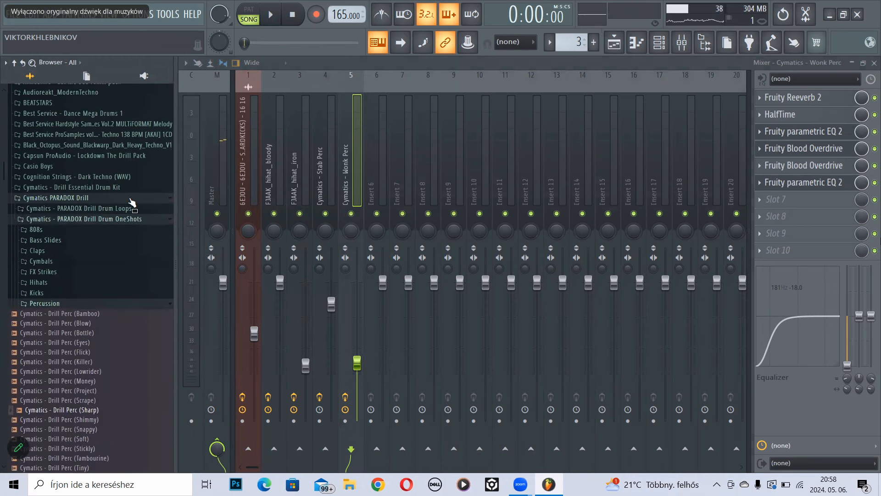
{"action": "left_click", "coordinate": [132, 200]}
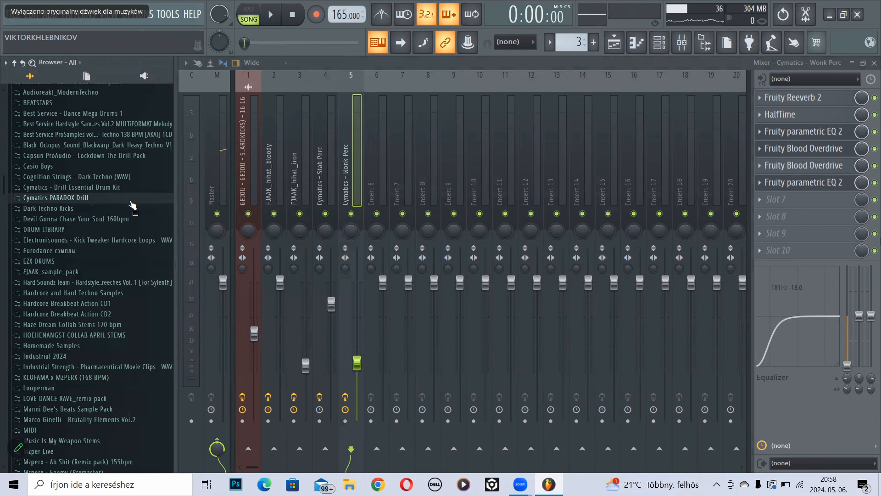
- Show the playlist and audition MZPERX RUMBLE 01 and Reverse Screech FX 1 from the MZPERX GO TO STUFF folder
{"action": "left_click", "coordinate": [617, 45]}
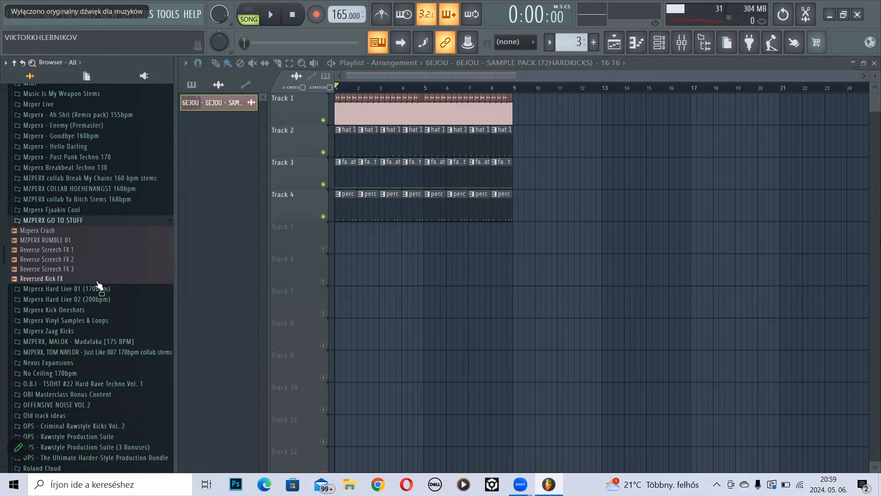
{"action": "left_click", "coordinate": [97, 242]}
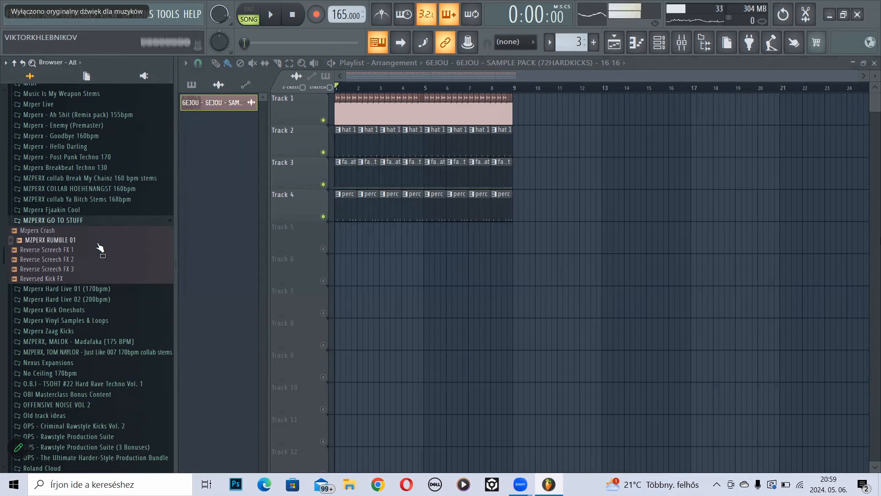
{"action": "left_click", "coordinate": [101, 251]}
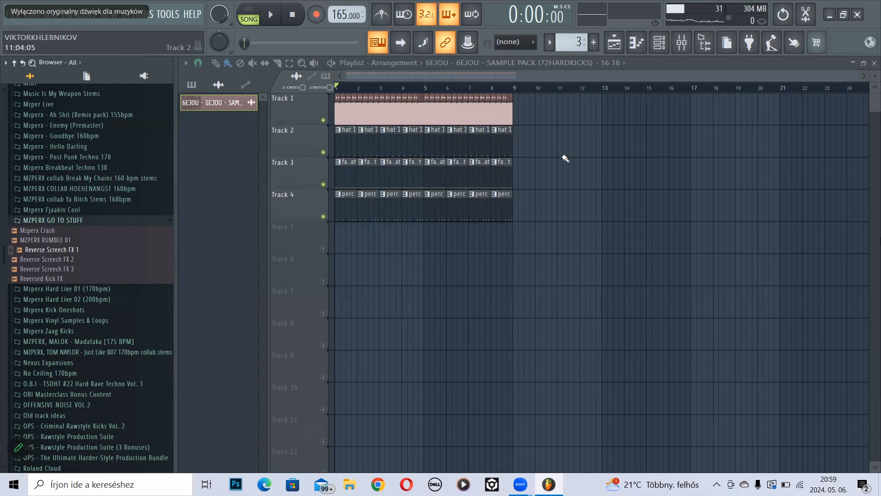
- Move all kick, hat and perc clips on tracks 1 to 4 so they start at bar 9
{"action": "left_click_drag", "start_coordinate": [573, 204], "coordinate": [335, 94]}
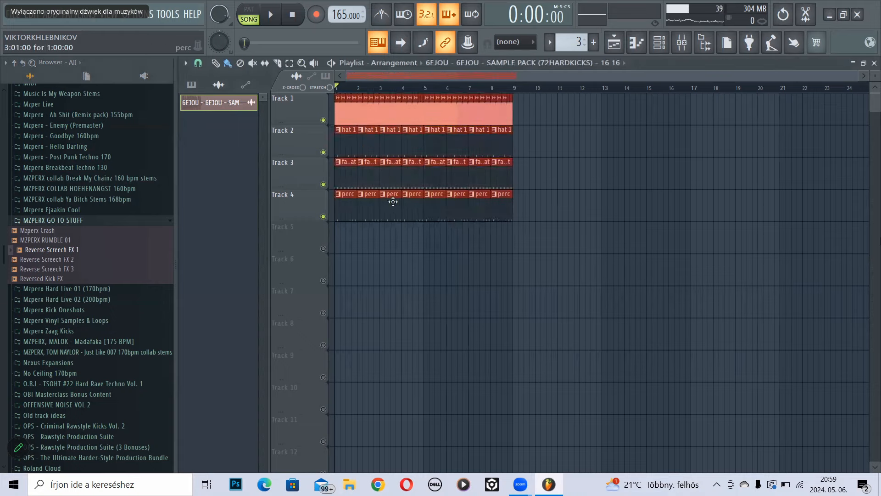
{"action": "left_click_drag", "start_coordinate": [393, 202], "coordinate": [572, 206]}
{"action": "scroll", "coordinate": [524, 87], "scroll_direction": "up", "scroll_amount": 6}
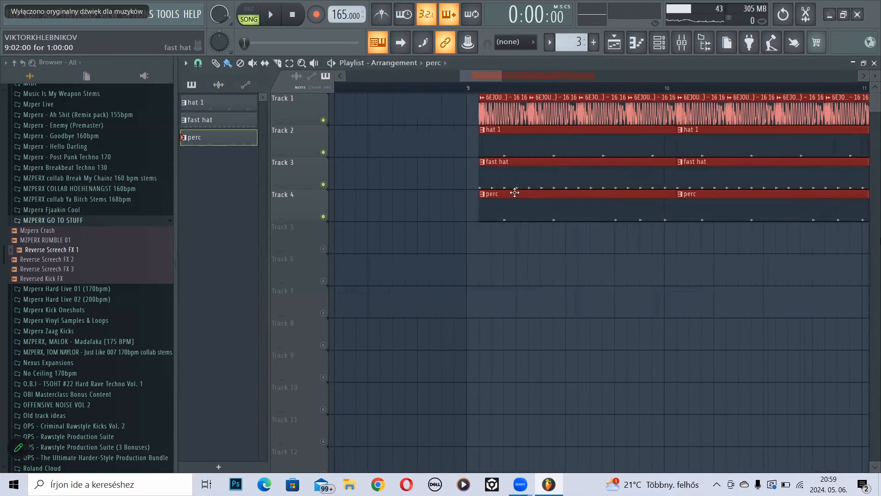
- Place a one-beat 6EJOU kick clip on Track 5 ending at bar 9, and unmute the muted tracks
{"action": "left_click", "coordinate": [218, 85]}
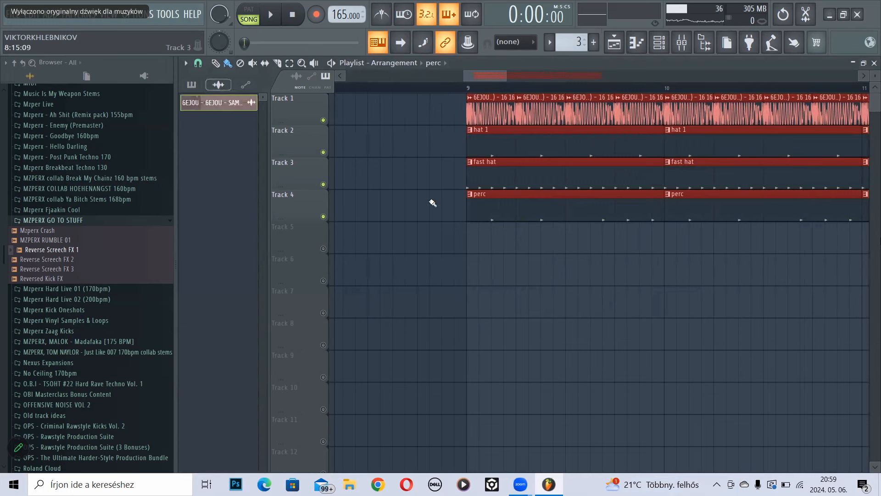
{"action": "left_click", "coordinate": [437, 228], "text": "ctrl"}
{"action": "right_click", "coordinate": [447, 234]}
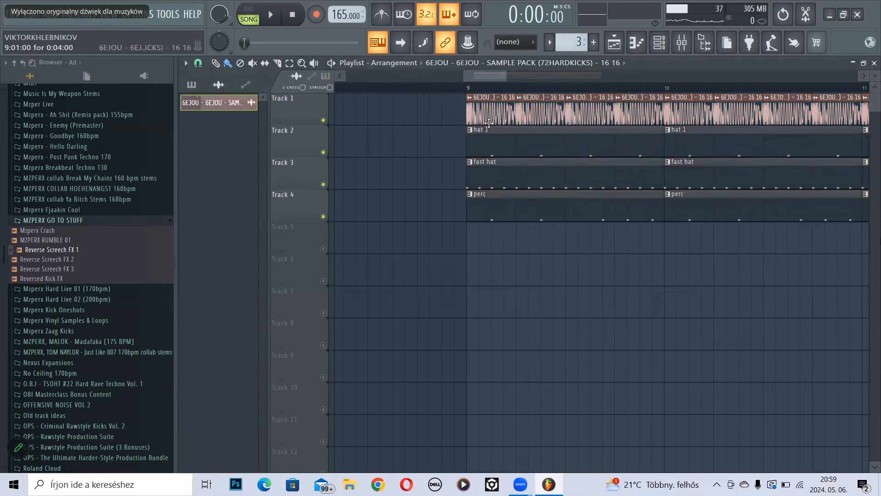
{"action": "left_click", "coordinate": [432, 232]}
{"action": "mouse_move", "coordinate": [440, 237]}
{"action": "left_mouse_down"}
{"action": "mouse_move", "coordinate": [428, 141]}
{"action": "mouse_move", "coordinate": [429, 237]}
{"action": "left_mouse_up"}
{"action": "left_click", "coordinate": [324, 248]}
{"action": "right_click", "coordinate": [324, 246]}
{"action": "right_click", "coordinate": [323, 247]}
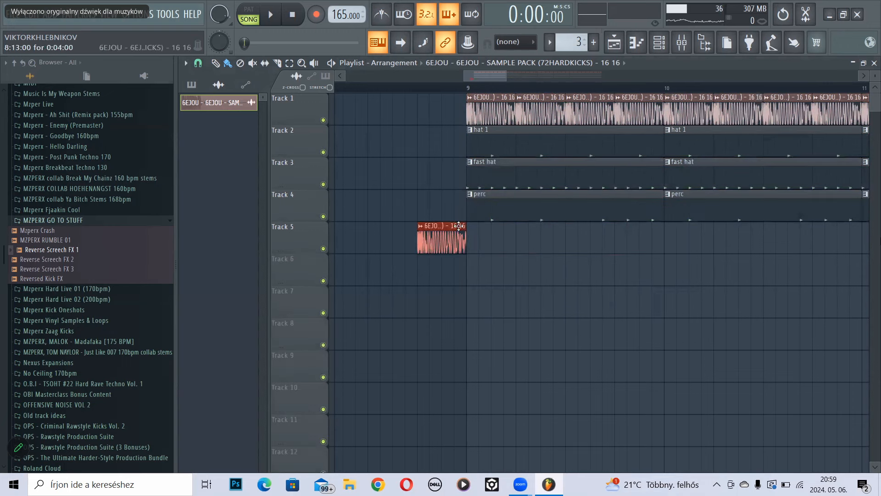
- Make the Track 5 kick clip unique and reverse its sample
{"action": "left_click", "coordinate": [421, 227]}
{"action": "left_click", "coordinate": [455, 306]}
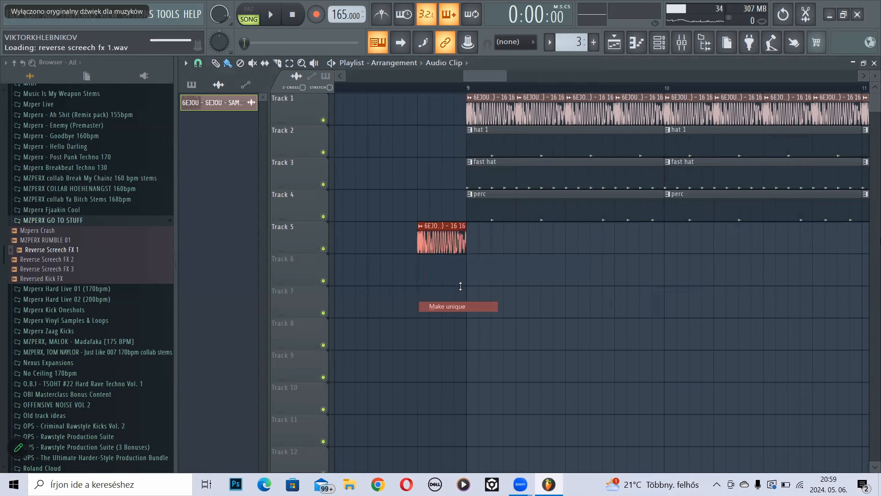
{"action": "double_click", "coordinate": [446, 245]}
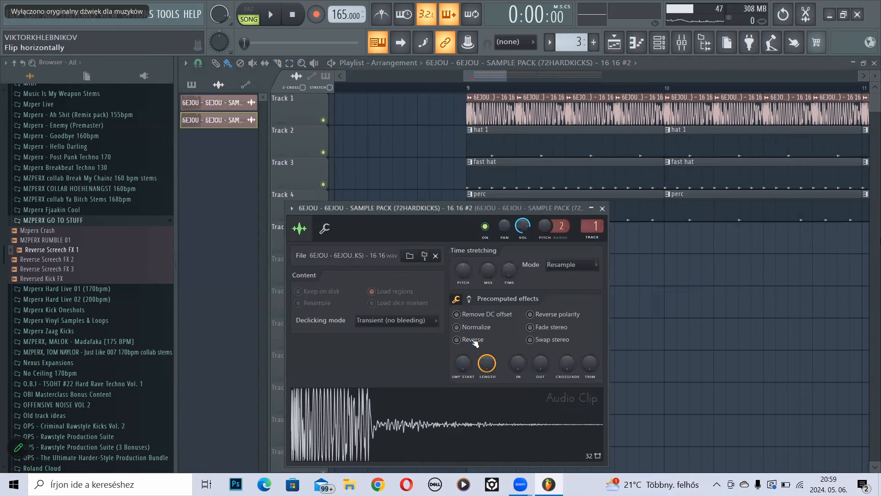
{"action": "left_click", "coordinate": [457, 340]}
{"action": "key", "text": "Escape"}
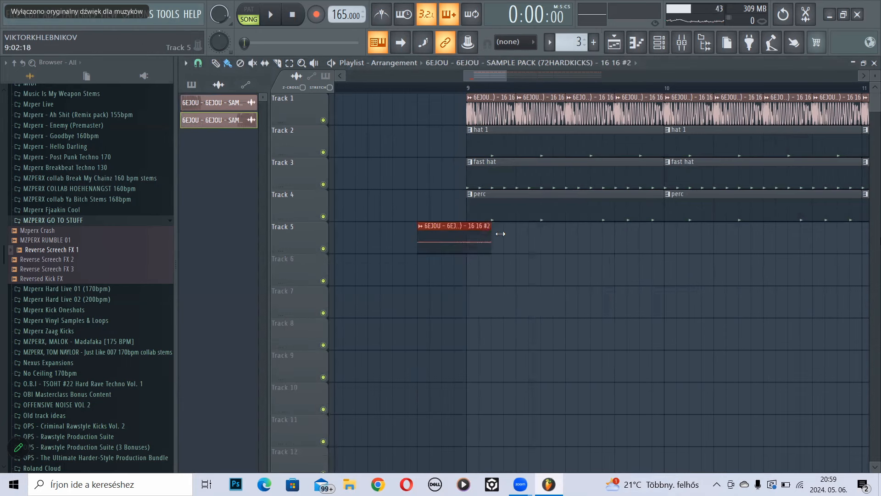
- Extend the reversed kick clip and, with snap set to none, align the end of its waveform exactly with bar 9
{"action": "left_click_drag", "start_coordinate": [671, 239], "coordinate": [515, 242]}
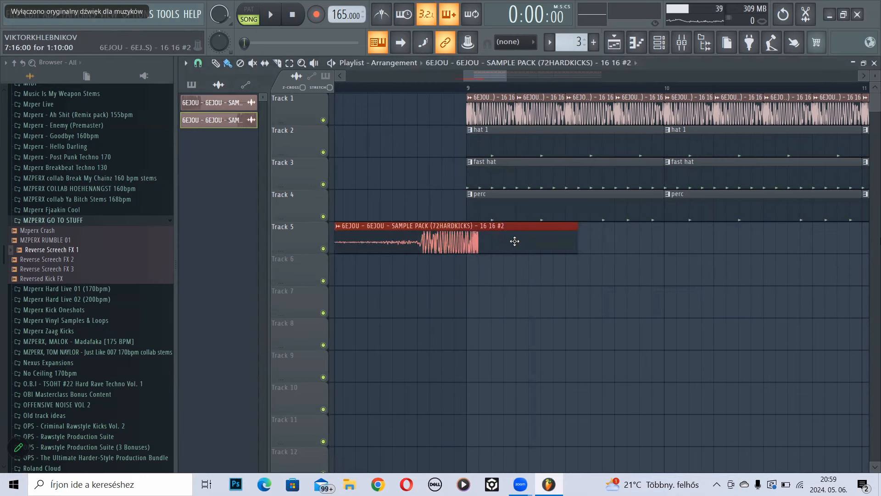
{"action": "left_click", "coordinate": [186, 63]}
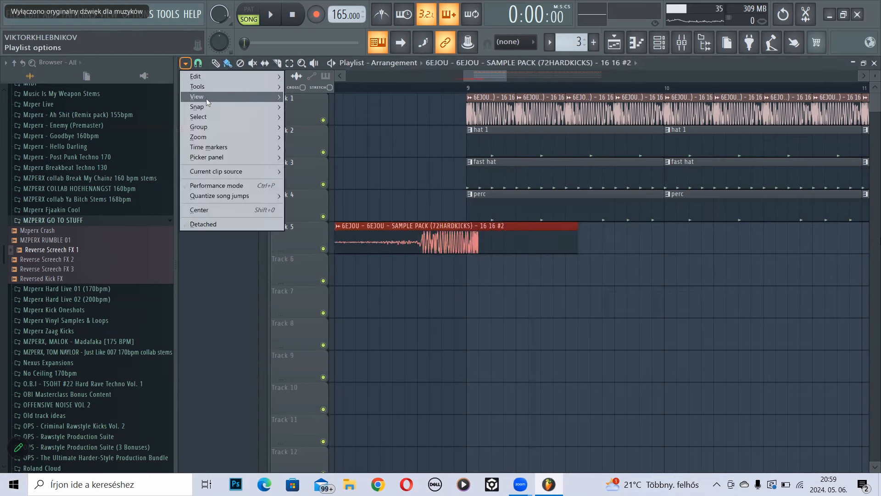
{"action": "mouse_move", "coordinate": [216, 101]}
{"action": "left_click", "coordinate": [318, 148]}
{"action": "left_click_drag", "start_coordinate": [486, 246], "coordinate": [473, 247]}
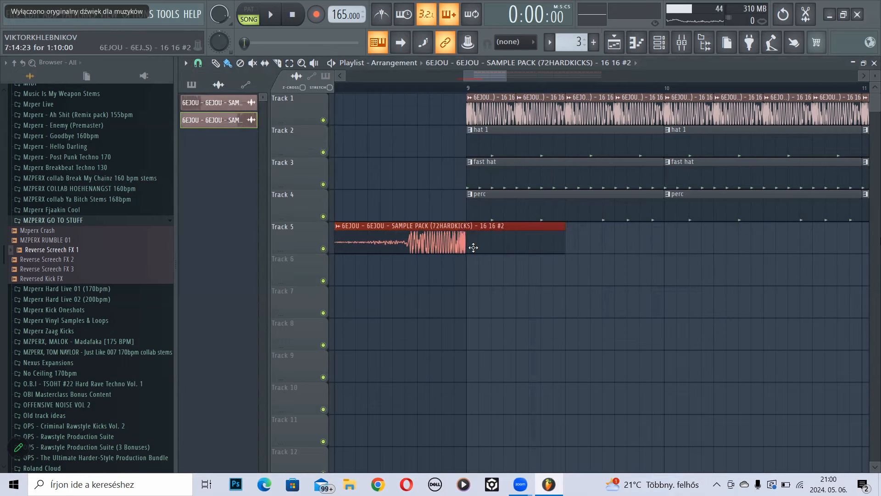
{"action": "scroll", "coordinate": [445, 95], "scroll_direction": "up", "scroll_amount": 5, "text": "ctrl"}
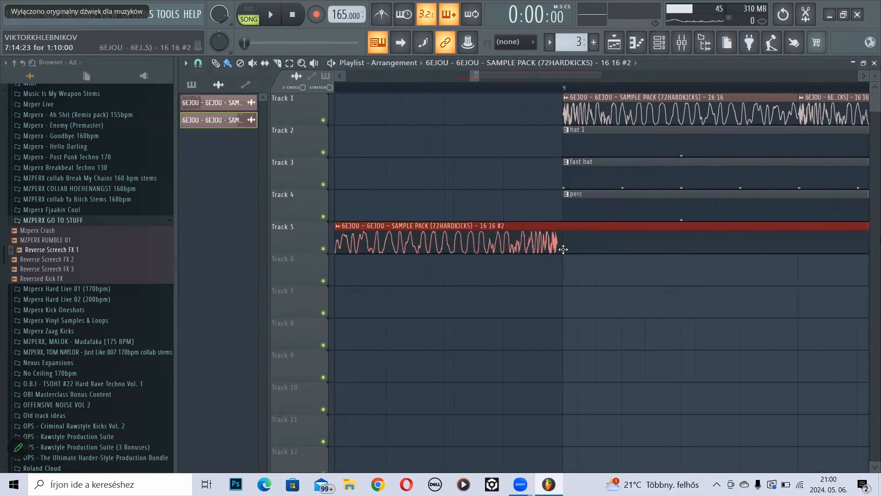
{"action": "left_click_drag", "start_coordinate": [569, 251], "coordinate": [568, 252]}
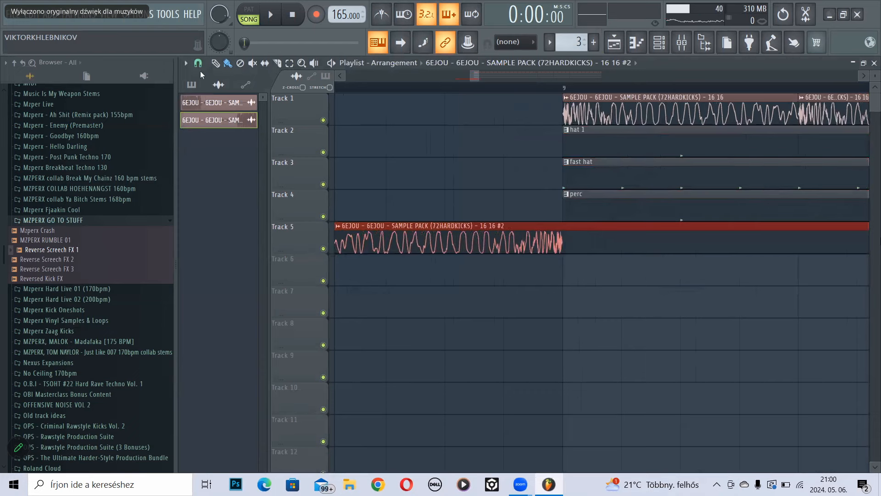
- Set the playlist snap to Step, slice the reversed kick clip at bar 9 and delete the silent part after it
{"action": "left_click", "coordinate": [185, 64]}
{"action": "mouse_move", "coordinate": [256, 107]}
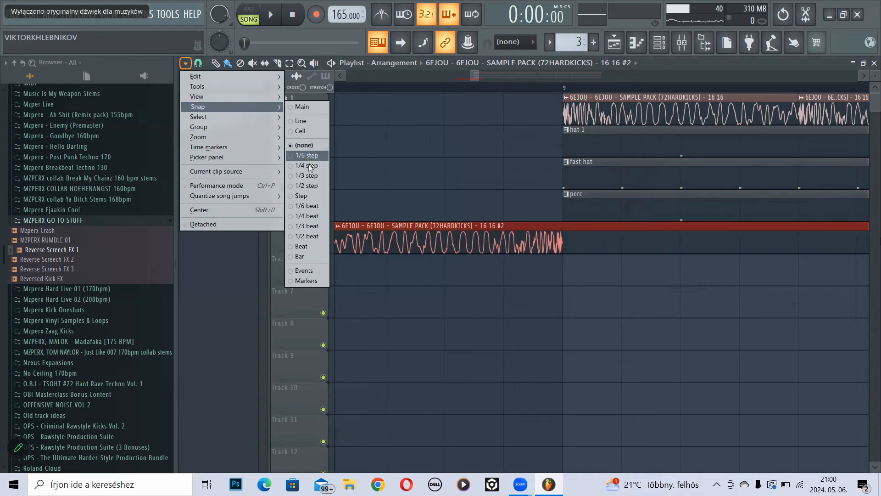
{"action": "left_click", "coordinate": [310, 192]}
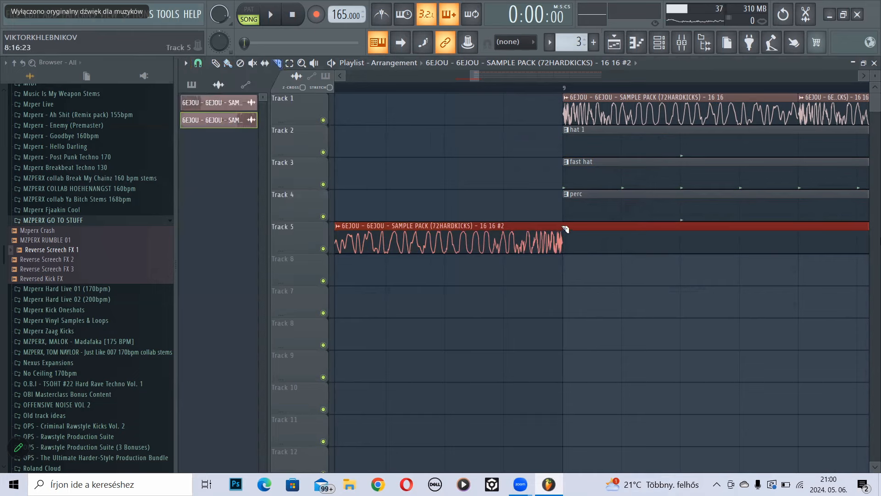
{"action": "left_click_drag", "start_coordinate": [562, 273], "coordinate": [563, 278]}
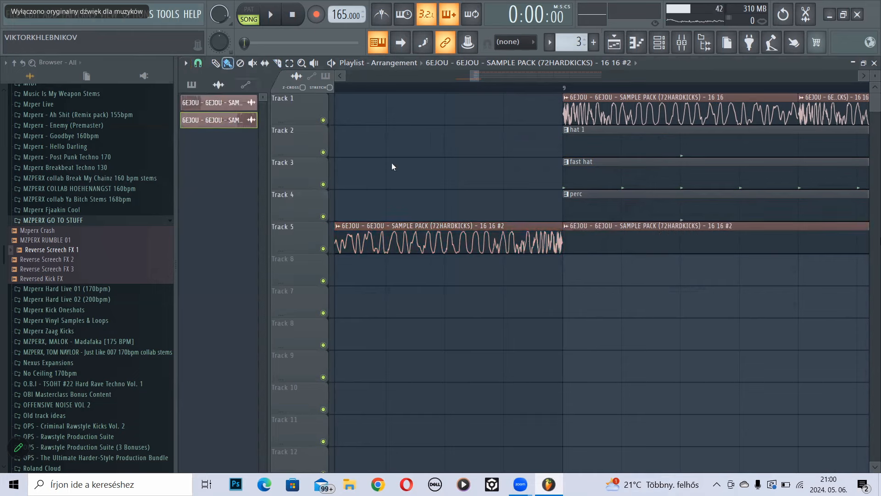
{"action": "right_click", "coordinate": [603, 241]}
- Play the transition from bar 8 to hear the reversed kick leading into the full groove
{"action": "scroll", "coordinate": [490, 91], "scroll_direction": "down", "scroll_amount": 6}
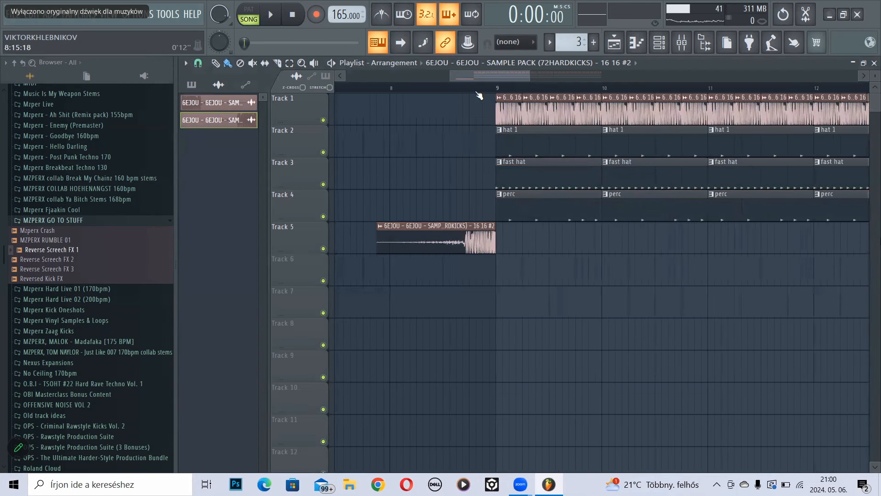
{"action": "left_click", "coordinate": [450, 92]}
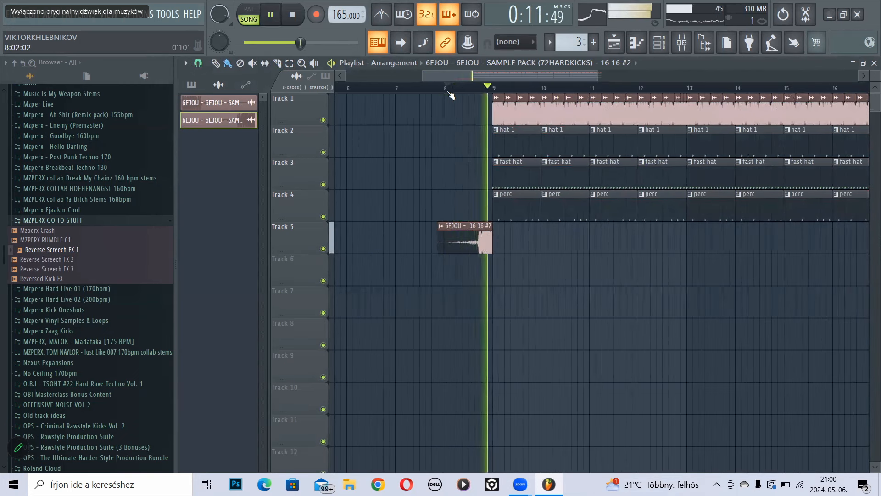
{"action": "key", "text": "space"}
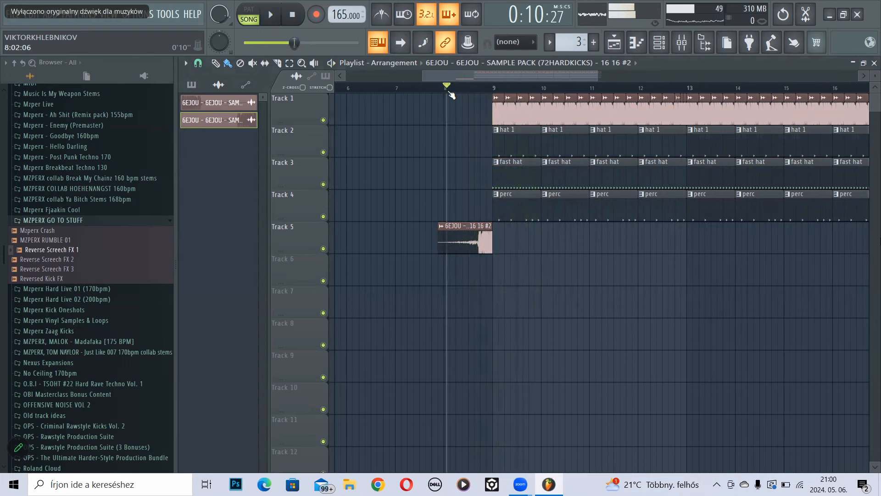
- Slice the reversed kick clip on Track 5 at bar 8 and delete the short part before it
{"action": "key", "text": "space"}
{"action": "scroll", "coordinate": [450, 89], "scroll_direction": "up", "scroll_amount": 2}
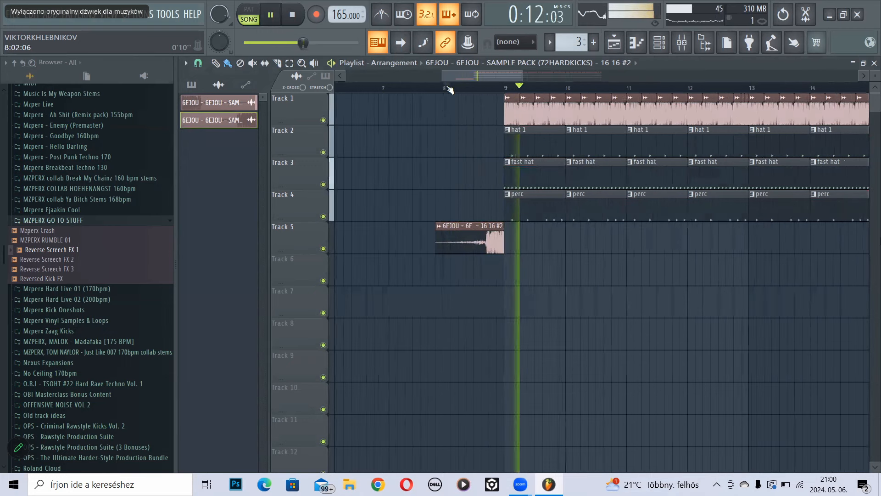
{"action": "scroll", "coordinate": [448, 87], "scroll_direction": "up", "scroll_amount": 3}
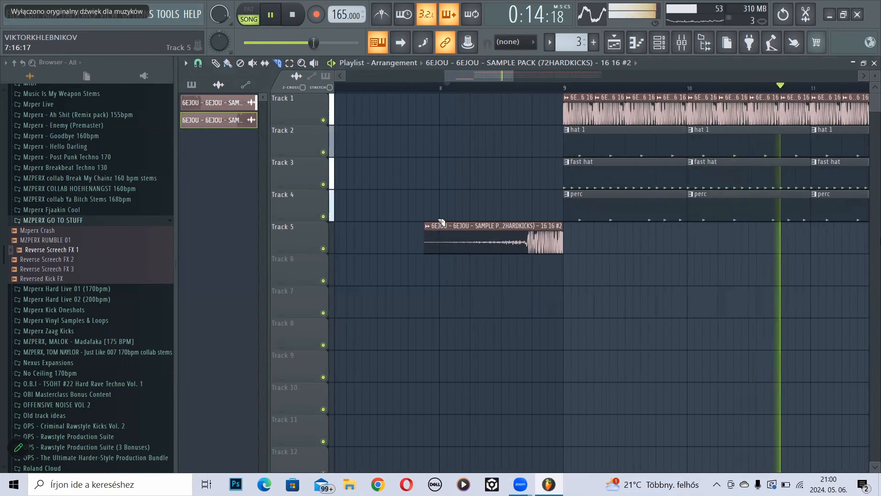
{"action": "left_click_drag", "start_coordinate": [439, 223], "coordinate": [440, 287]}
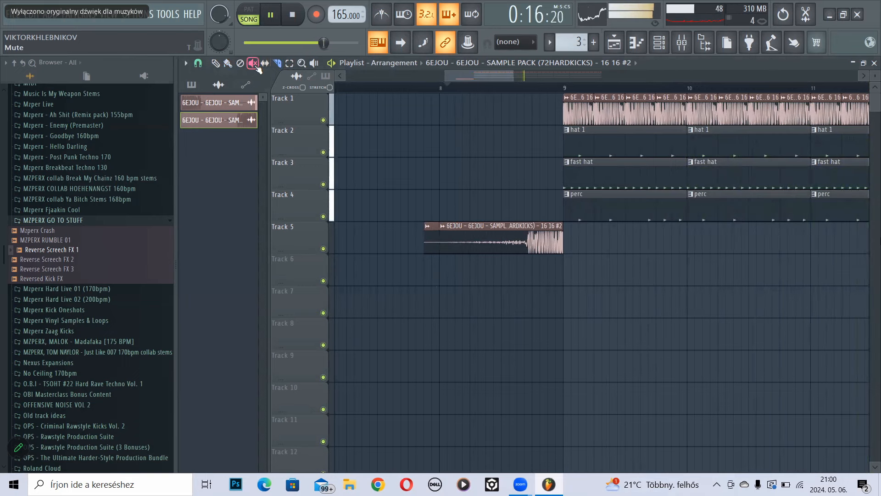
{"action": "left_click", "coordinate": [228, 64]}
{"action": "right_click", "coordinate": [433, 226]}
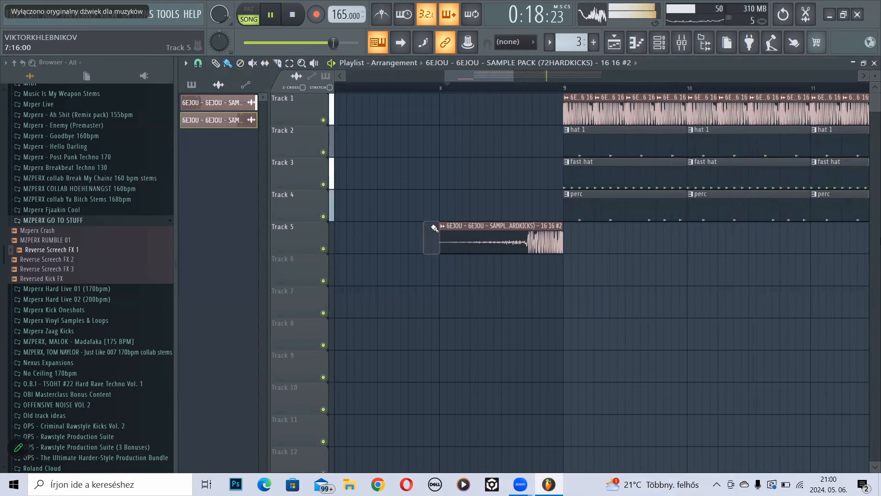
{"action": "scroll", "coordinate": [460, 89], "scroll_direction": "down", "scroll_amount": 6}
{"action": "key", "text": "space"}
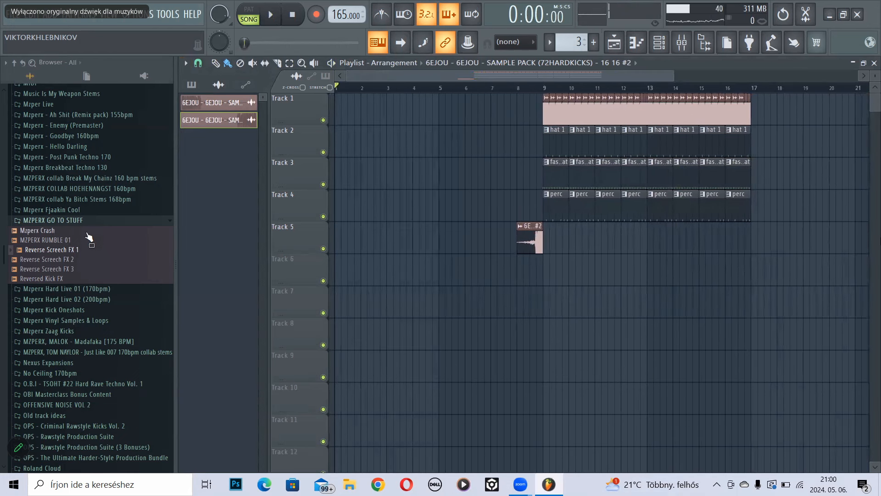
- Place the Mzperx Crash sample at the start of Track 7 and open its audio clip settings clear of the clip
{"action": "left_click_drag", "start_coordinate": [89, 236], "coordinate": [342, 296]}
{"action": "double_click", "coordinate": [369, 303]}
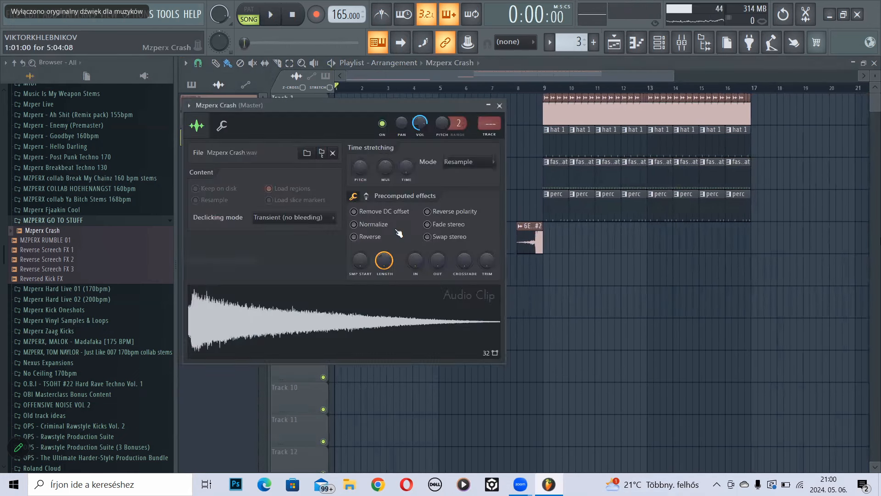
{"action": "left_click_drag", "start_coordinate": [373, 107], "coordinate": [628, 87]}
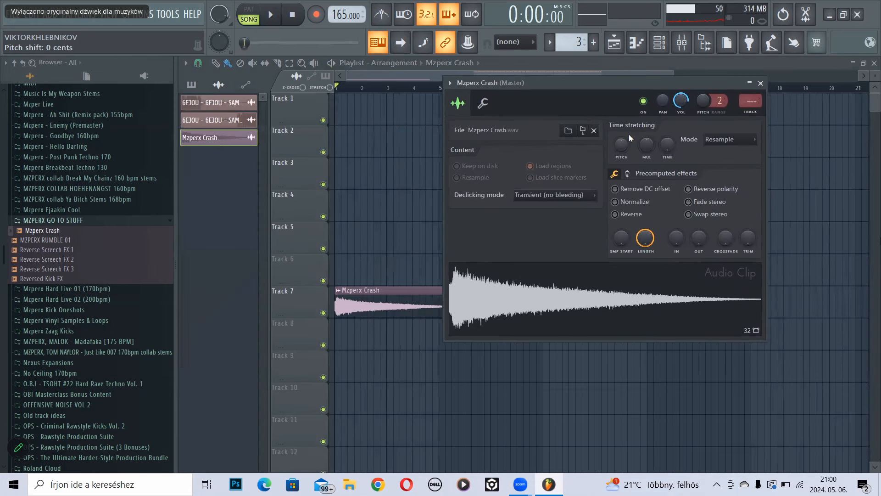
- Set the Mzperx Crash clip's pitch shift to -1200 cents and its channel volume to 42%, checking it during playback
{"action": "left_click_drag", "start_coordinate": [622, 145], "coordinate": [621, 147]}
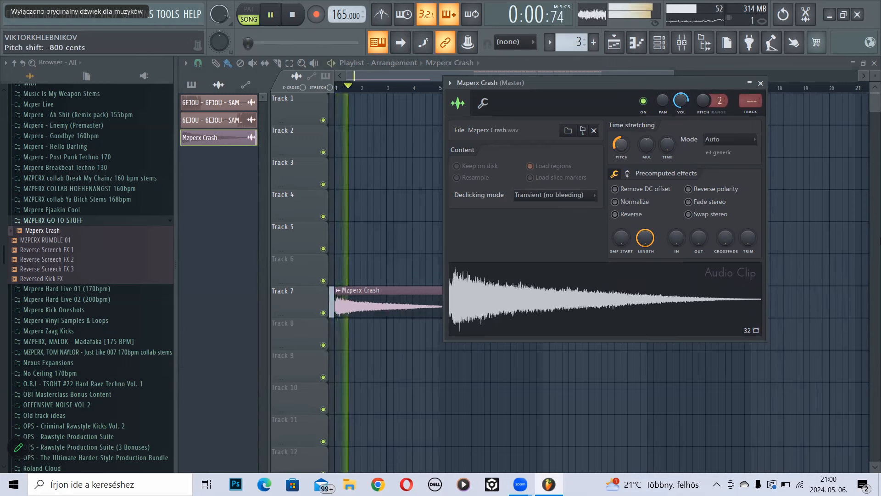
{"action": "left_click_drag", "start_coordinate": [681, 100], "coordinate": [681, 119]}
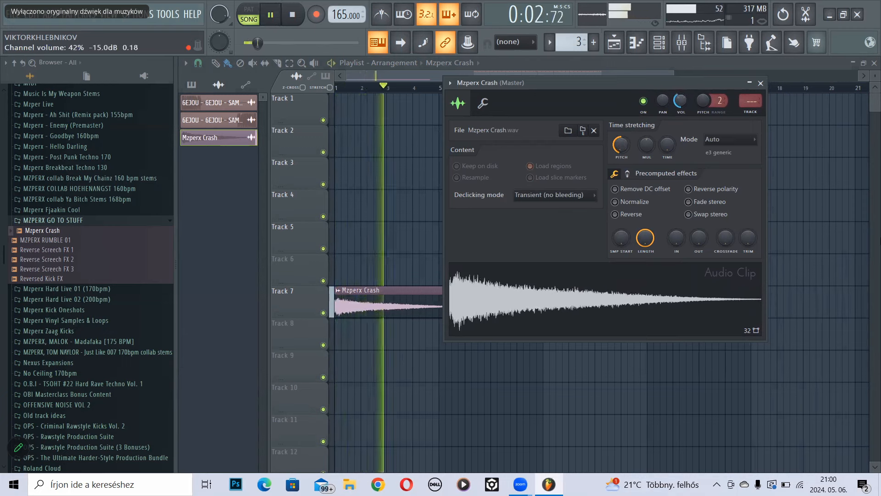
{"action": "left_click", "coordinate": [761, 82]}
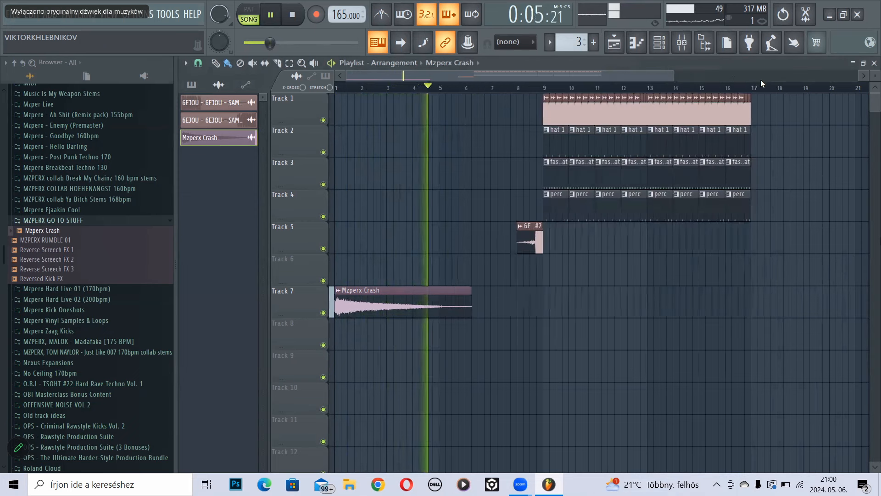
{"action": "double_click", "coordinate": [433, 302]}
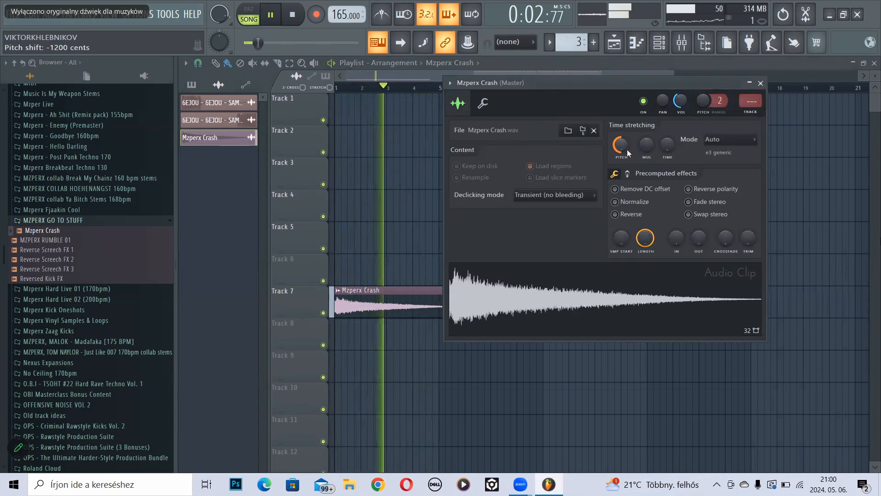
{"action": "left_click", "coordinate": [760, 83]}
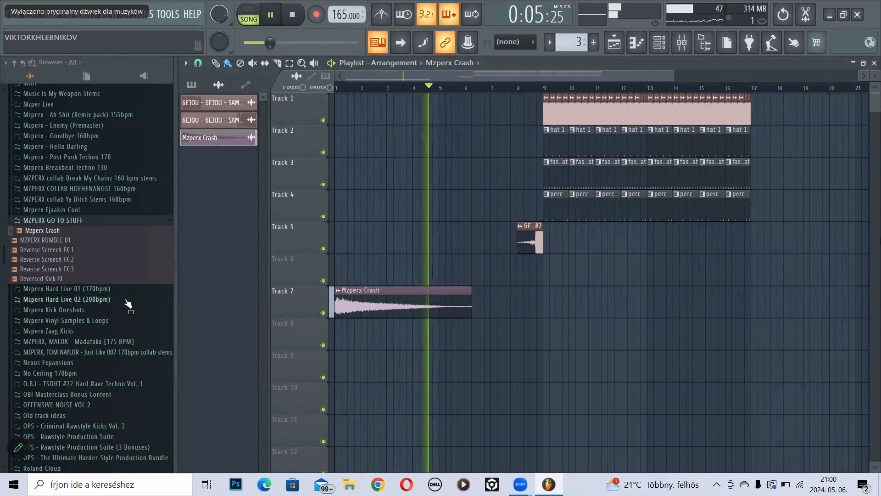
{"action": "scroll", "coordinate": [133, 367], "scroll_direction": "down", "scroll_amount": 5}
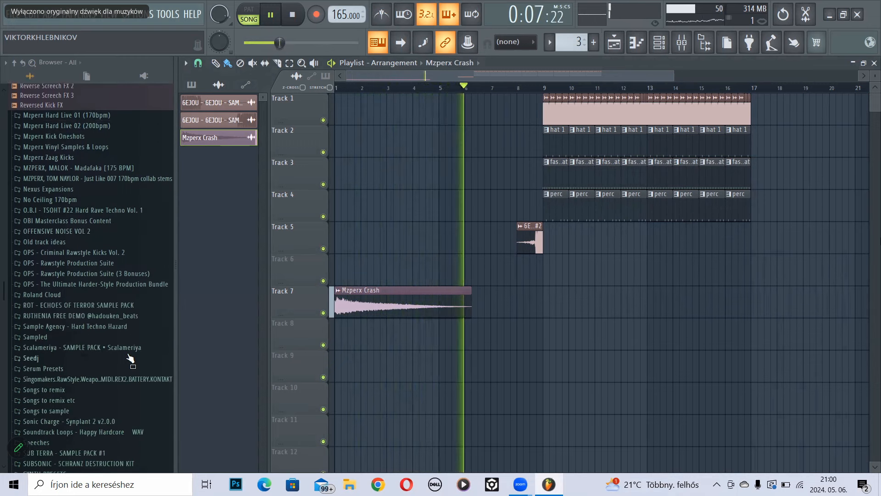
{"action": "key", "text": "space"}
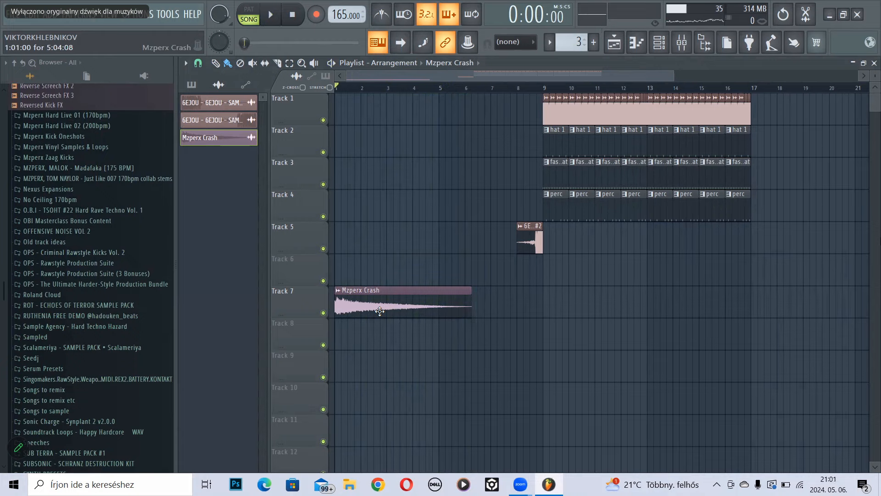
- Look through the subfolders of the OPS - The Ultimate Harder-Style Production Bundle and collapse it again
{"action": "left_click", "coordinate": [133, 284]}
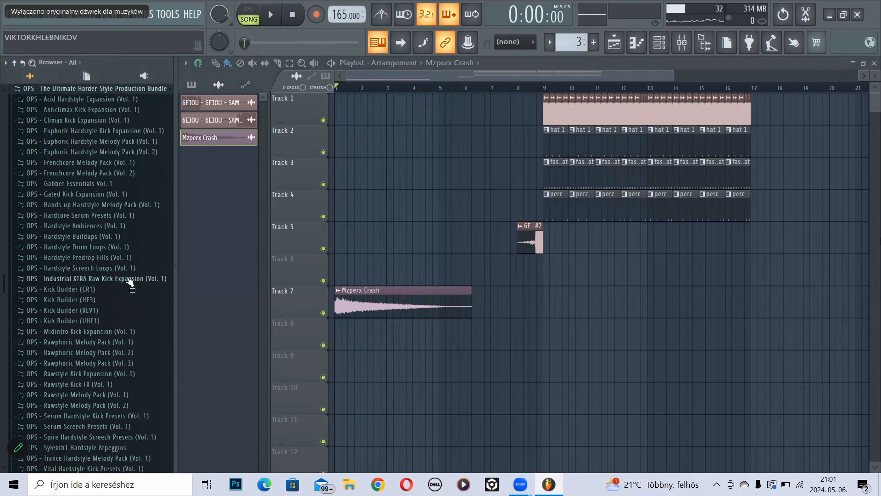
{"action": "scroll", "coordinate": [130, 254], "scroll_direction": "down", "scroll_amount": 5}
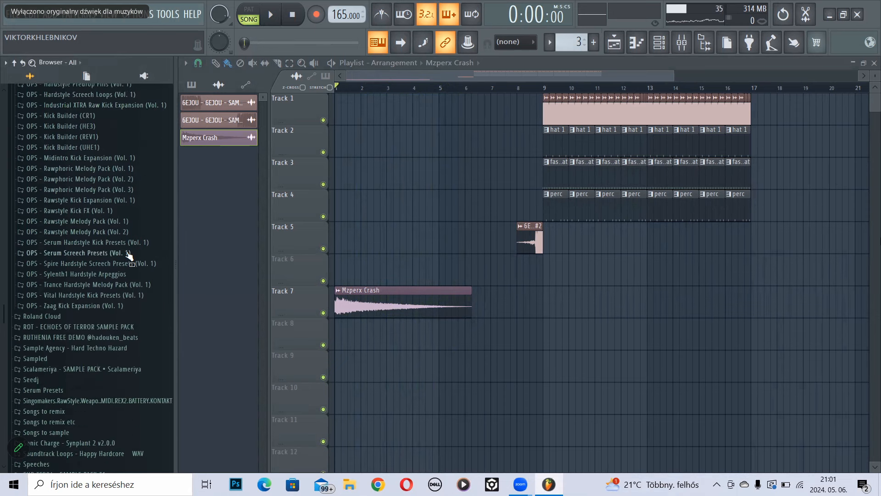
{"action": "scroll", "coordinate": [128, 255], "scroll_direction": "up", "scroll_amount": 7}
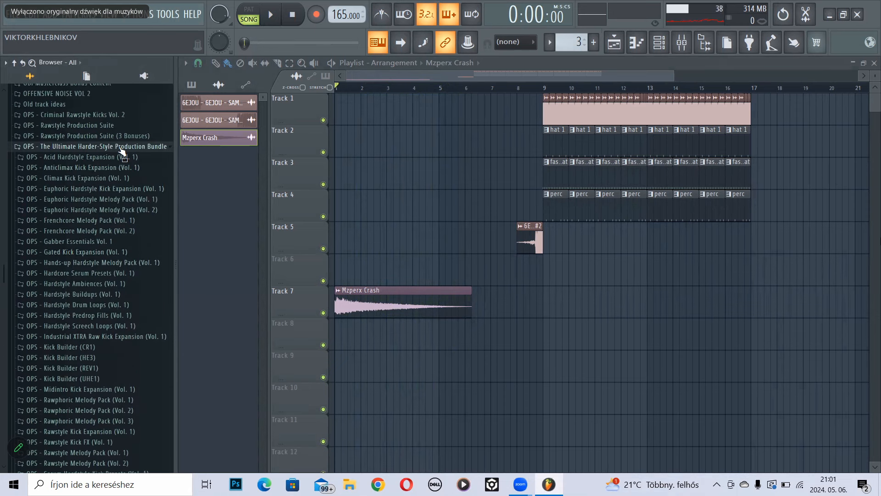
{"action": "left_click", "coordinate": [122, 148]}
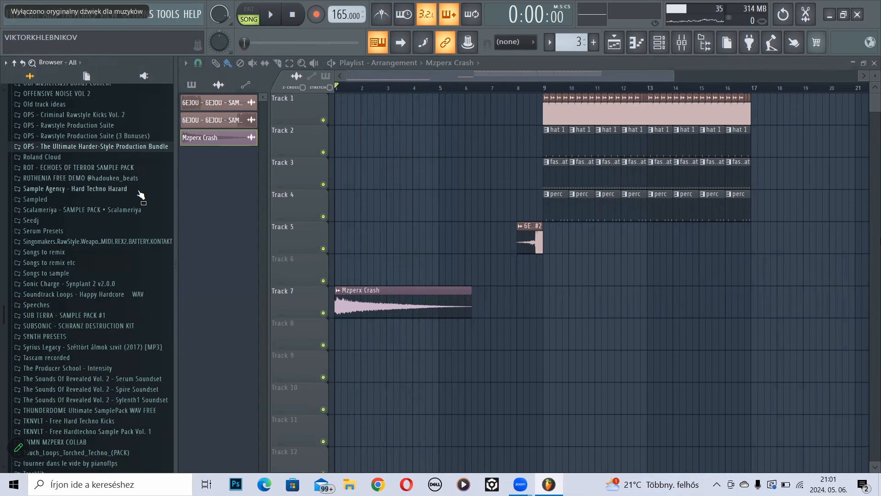
- Preview the SRW_Vocal_Rhymes samples in the SRW_Vocals folder of the Singomakers RawStyle Weapons pack
{"action": "left_click", "coordinate": [130, 242]}
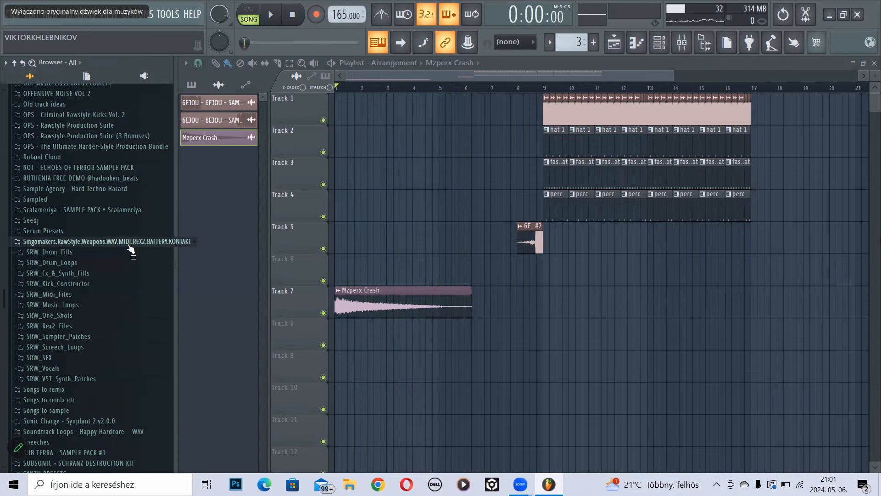
{"action": "left_click", "coordinate": [97, 368]}
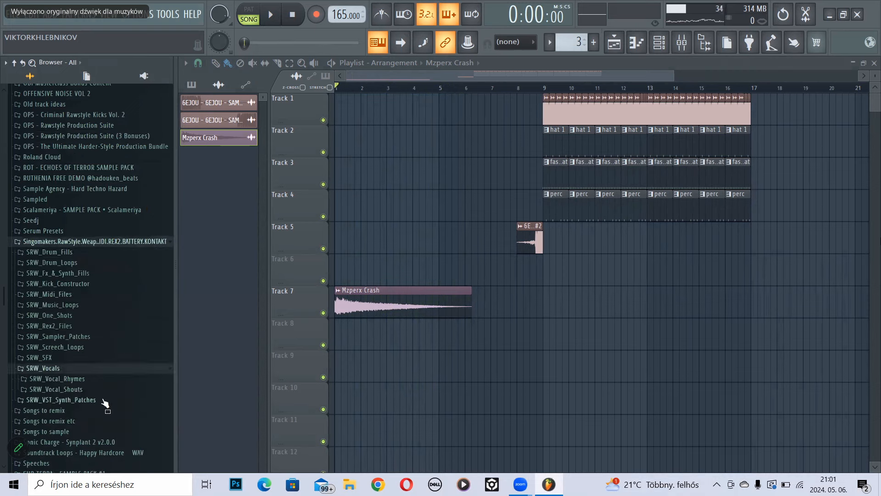
{"action": "left_click", "coordinate": [102, 379]}
{"action": "left_click", "coordinate": [108, 398]}
{"action": "scroll", "coordinate": [101, 367], "scroll_direction": "down", "scroll_amount": 4}
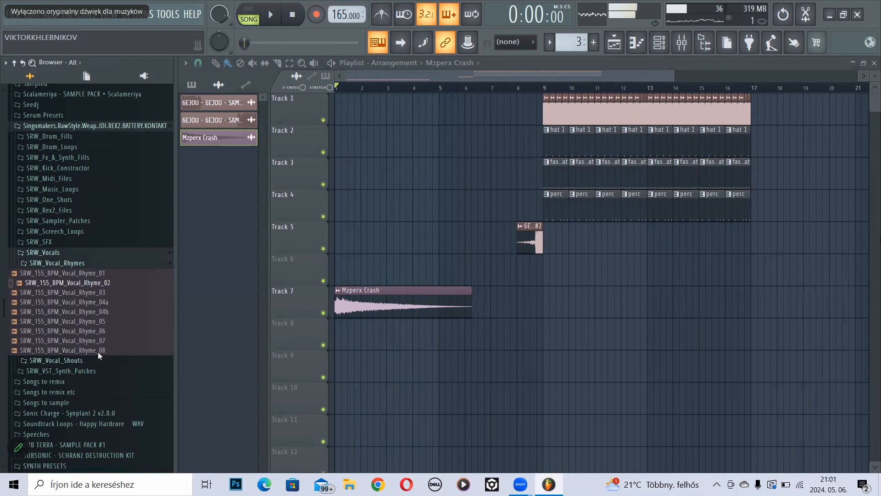
{"action": "left_click", "coordinate": [100, 312]}
{"action": "left_click", "coordinate": [107, 321]}
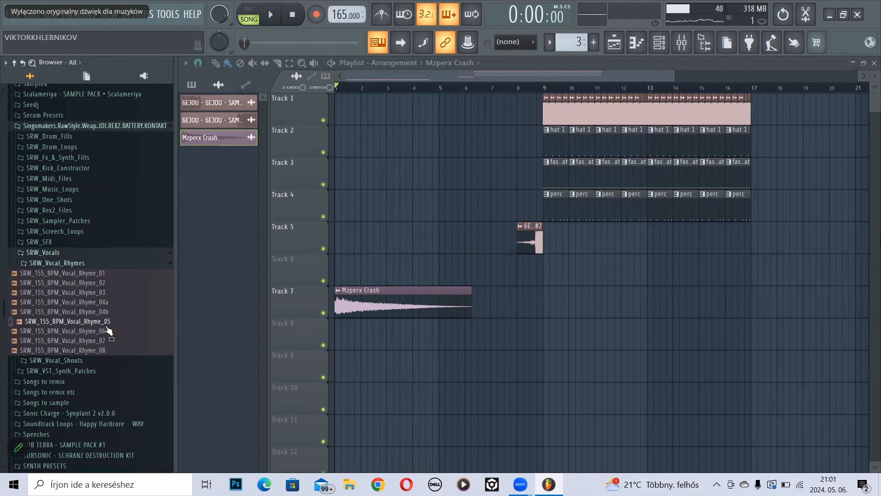
{"action": "left_click", "coordinate": [109, 331]}
{"action": "left_click", "coordinate": [112, 340]}
{"action": "left_click", "coordinate": [113, 351]}
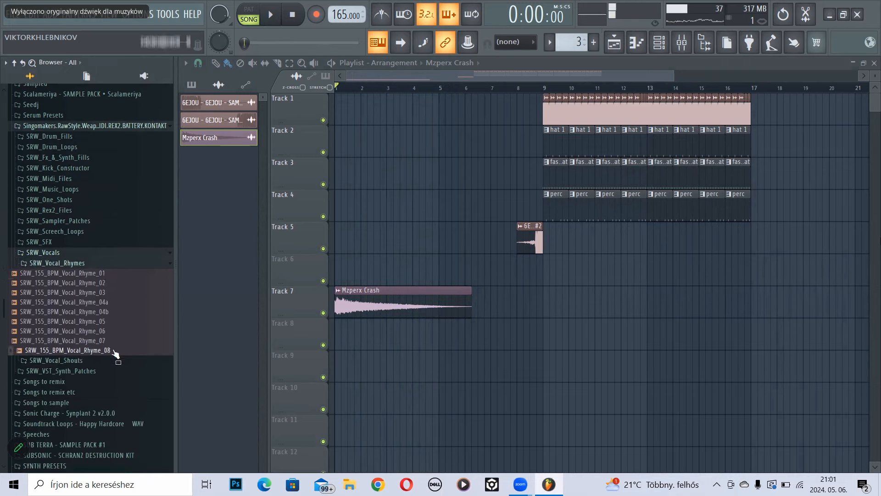
- Preview samples from the SRW_Screech_Loops folder, including SRW_155_BPM_Screech_Loop_47_(Dry)
{"action": "scroll", "coordinate": [110, 337], "scroll_direction": "down", "scroll_amount": 2}
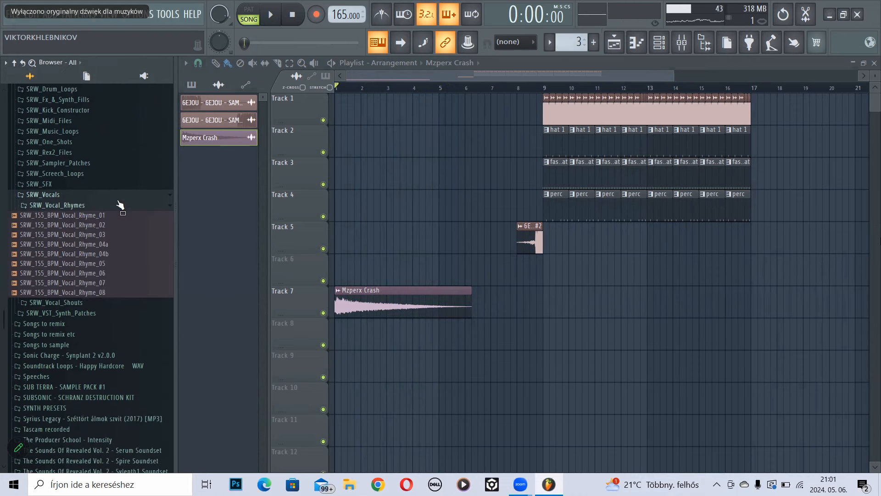
{"action": "left_click", "coordinate": [131, 194]}
{"action": "left_click", "coordinate": [144, 175]}
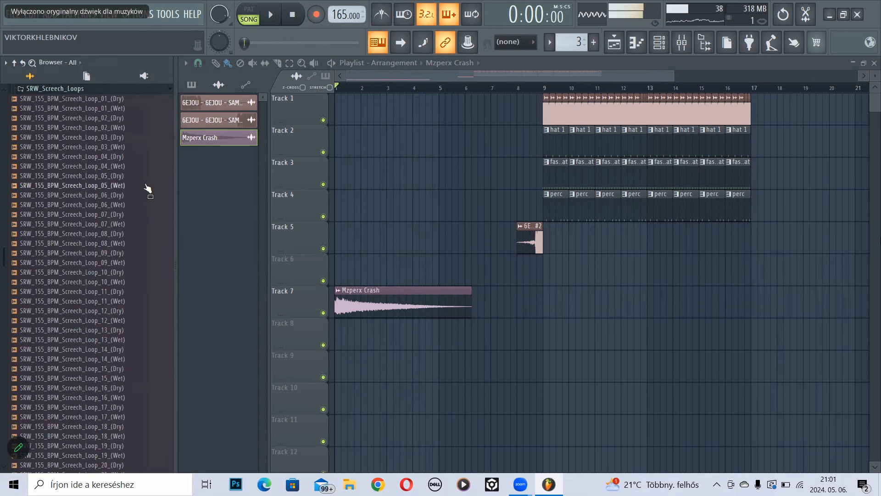
{"action": "left_click", "coordinate": [144, 187]}
{"action": "left_click", "coordinate": [136, 225]}
{"action": "scroll", "coordinate": [136, 225], "scroll_direction": "down", "scroll_amount": 7}
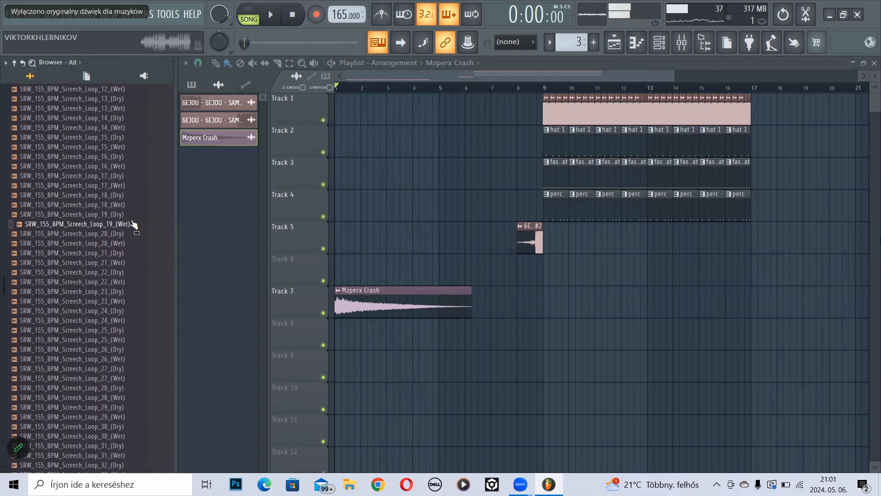
{"action": "scroll", "coordinate": [135, 225], "scroll_direction": "down", "scroll_amount": 7}
{"action": "scroll", "coordinate": [133, 224], "scroll_direction": "down", "scroll_amount": 12}
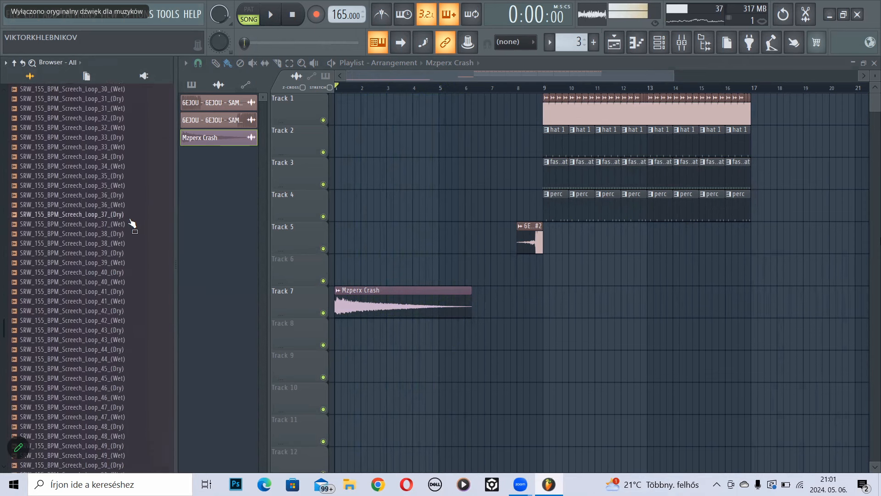
{"action": "scroll", "coordinate": [131, 256], "scroll_direction": "down", "scroll_amount": 6}
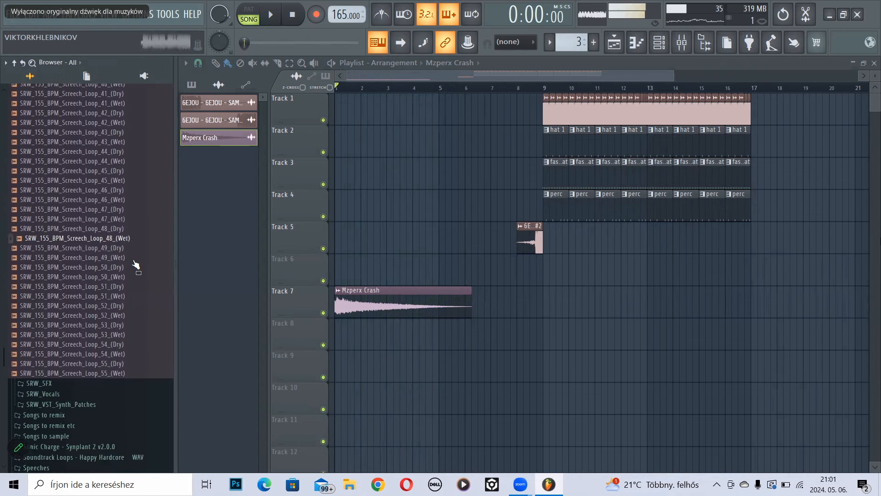
{"action": "scroll", "coordinate": [123, 190], "scroll_direction": "down", "scroll_amount": 7}
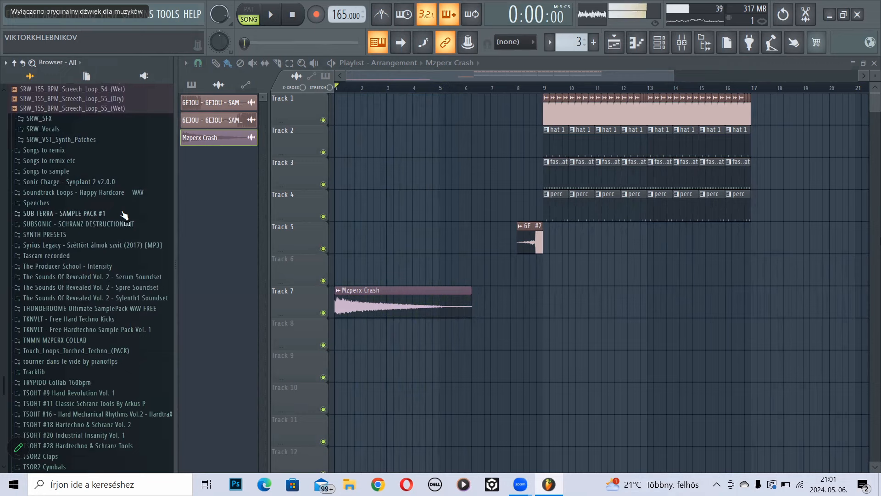
{"action": "scroll", "coordinate": [123, 213], "scroll_direction": "up", "scroll_amount": 16}
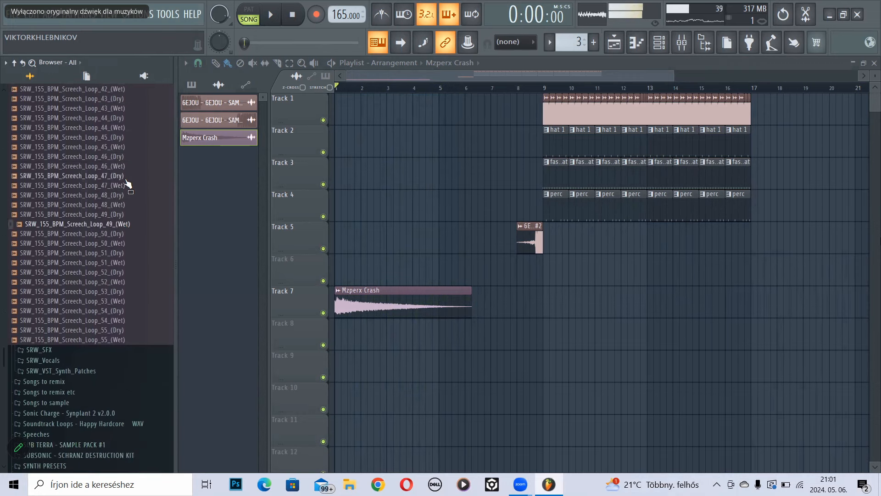
{"action": "left_click", "coordinate": [127, 178]}
- Try out the perc pattern across bars 1 to 8 of Track 4 together with the crash
{"action": "key", "text": "space"}
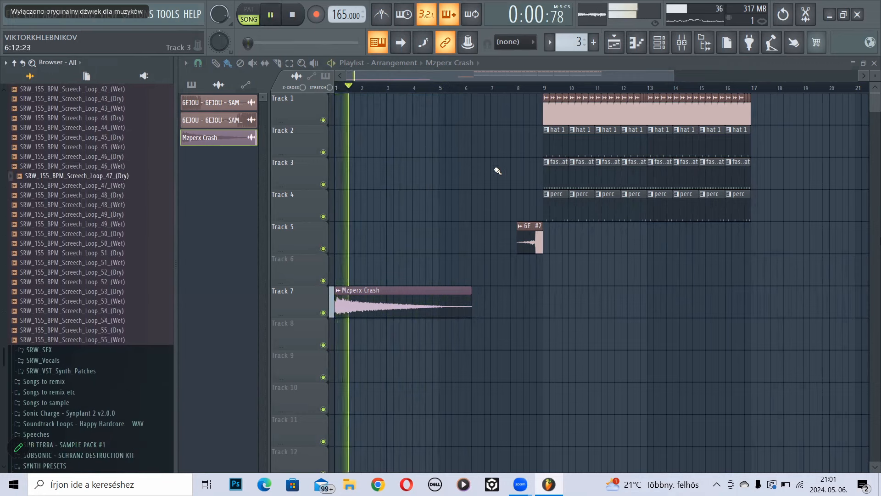
{"action": "key", "text": "space"}
{"action": "left_click_drag", "start_coordinate": [516, 206], "coordinate": [438, 206]}
{"action": "key", "text": "space"}
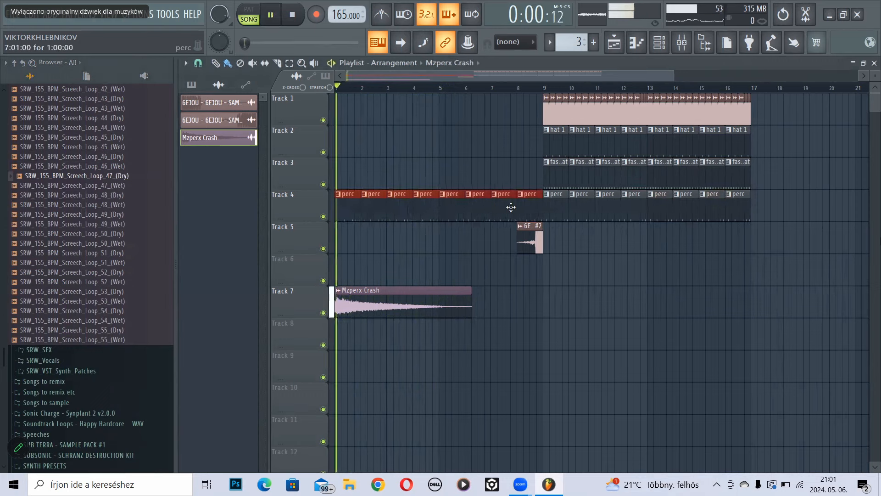
{"action": "right_click", "coordinate": [531, 209]}
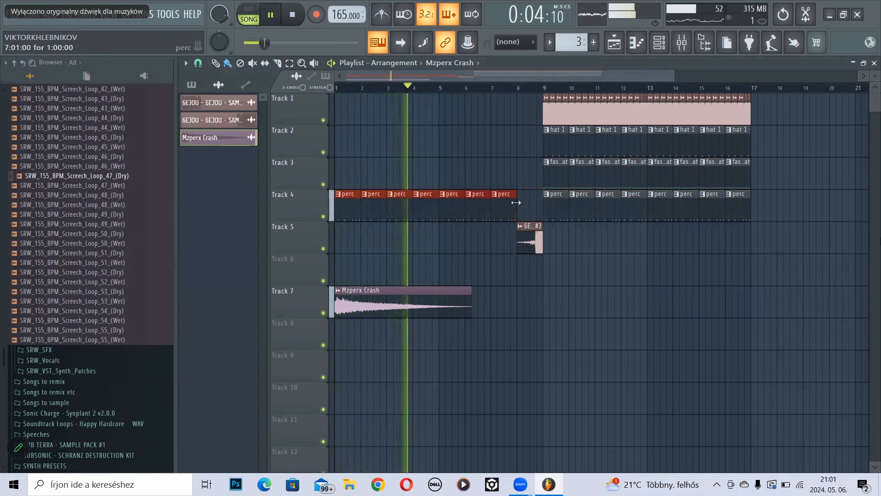
{"action": "left_click_drag", "start_coordinate": [509, 204], "coordinate": [348, 207]}
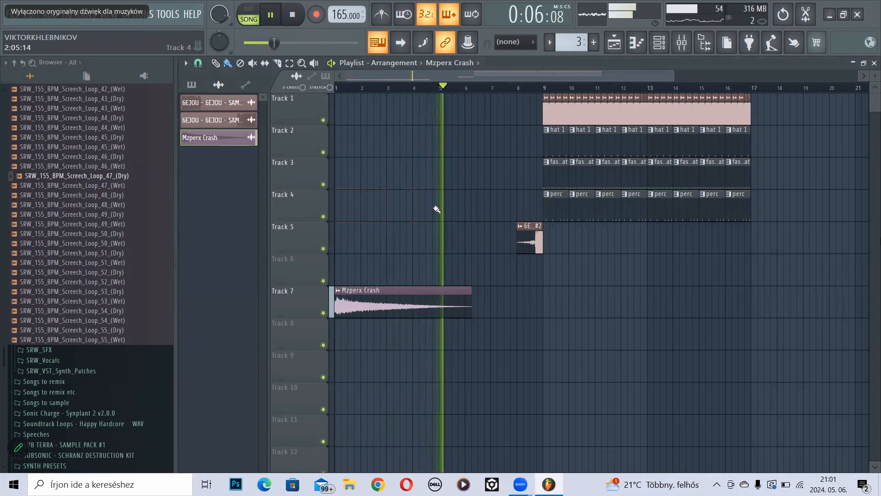
{"action": "key", "text": "space"}
- Create a new pattern named perc2
{"action": "left_click", "coordinate": [549, 42]}
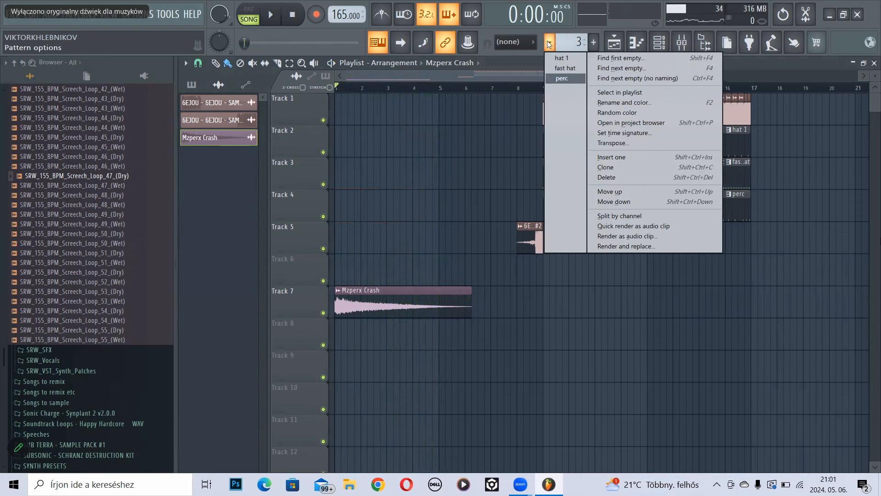
{"action": "left_click", "coordinate": [550, 42]}
{"action": "left_click", "coordinate": [549, 42]}
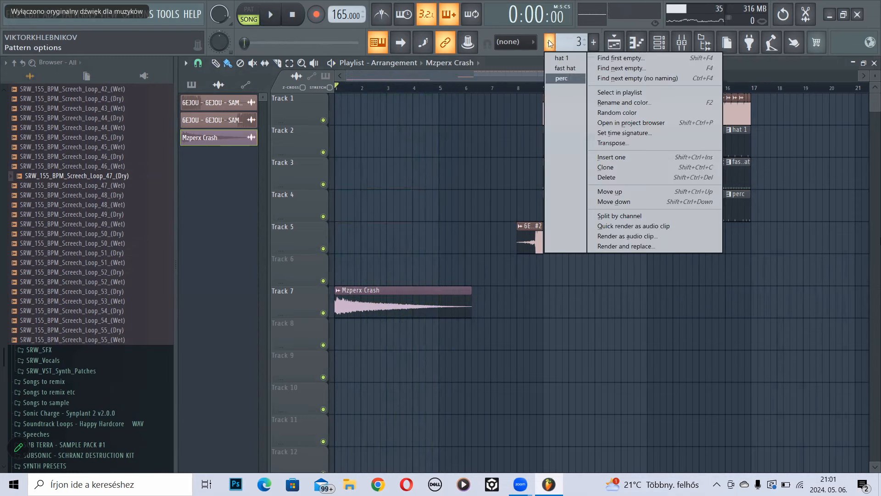
{"action": "left_click", "coordinate": [595, 40]}
{"action": "left_click", "coordinate": [595, 40]}
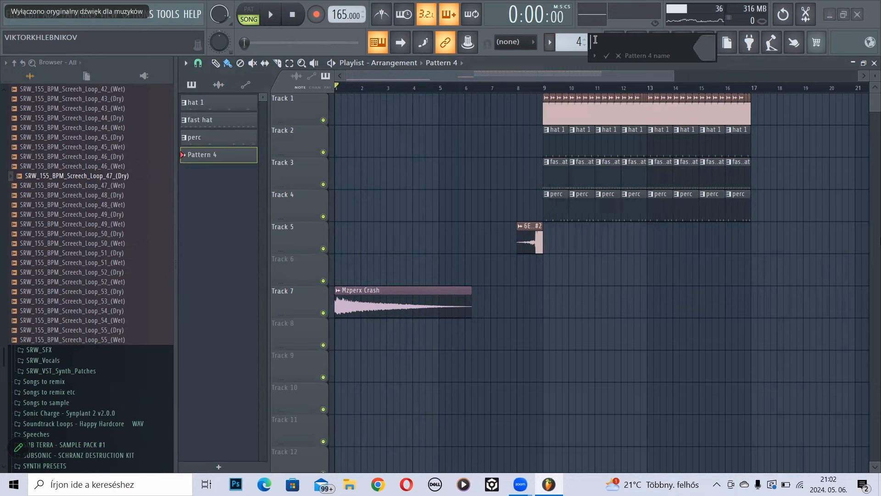
{"action": "key", "text": "Return"}
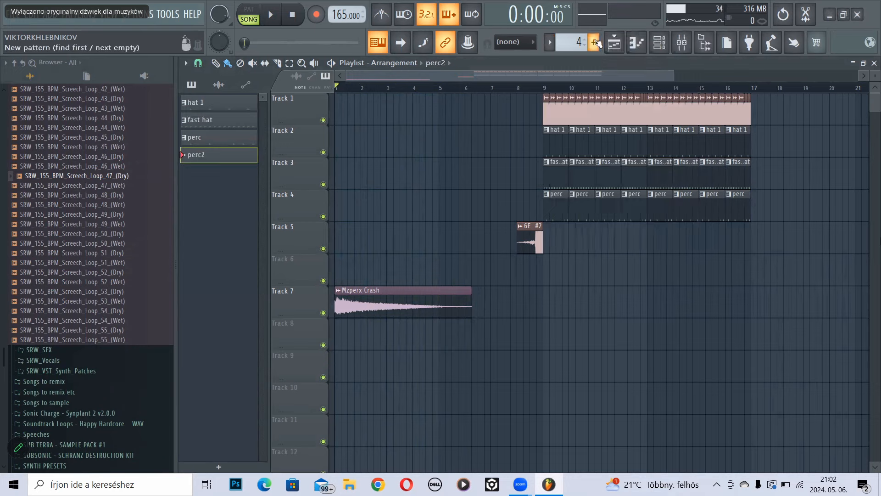
- Show all channels in the channel rack, place a hit on the first step of the Cymatic..nk Perc channel, and audition the pattern
{"action": "left_click", "coordinate": [661, 43]}
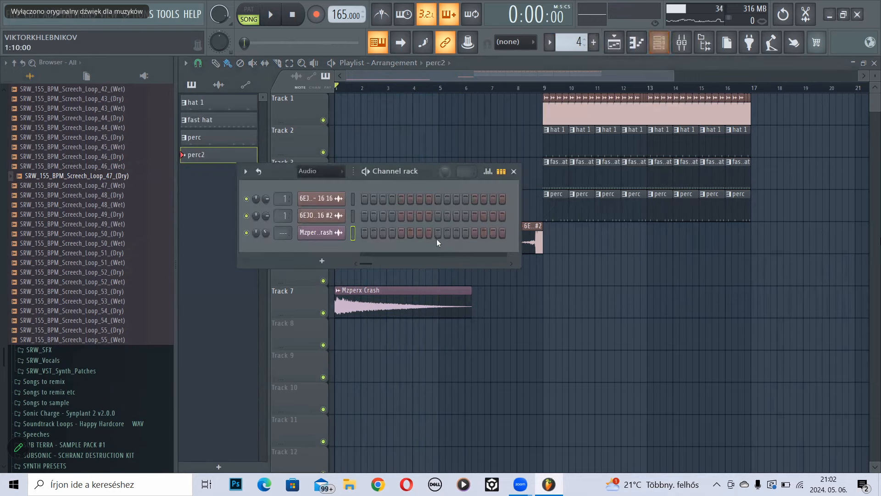
{"action": "left_click", "coordinate": [333, 172]}
{"action": "left_click", "coordinate": [331, 184]}
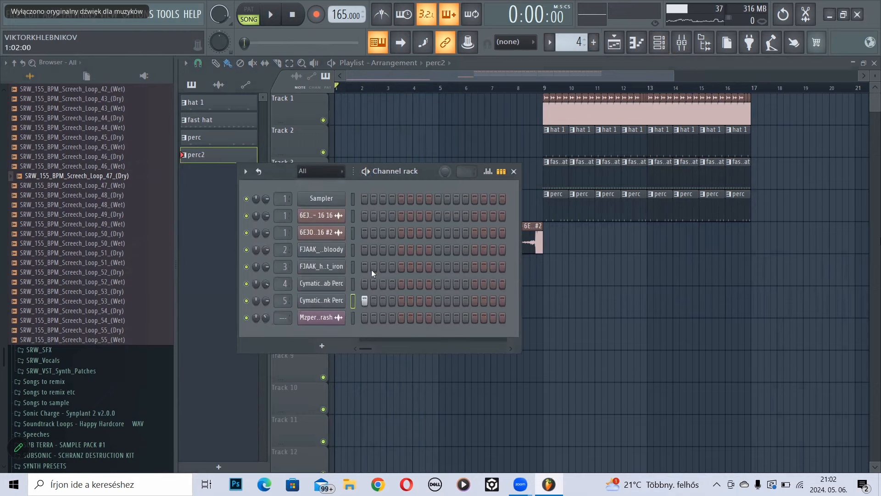
{"action": "key", "text": "space"}
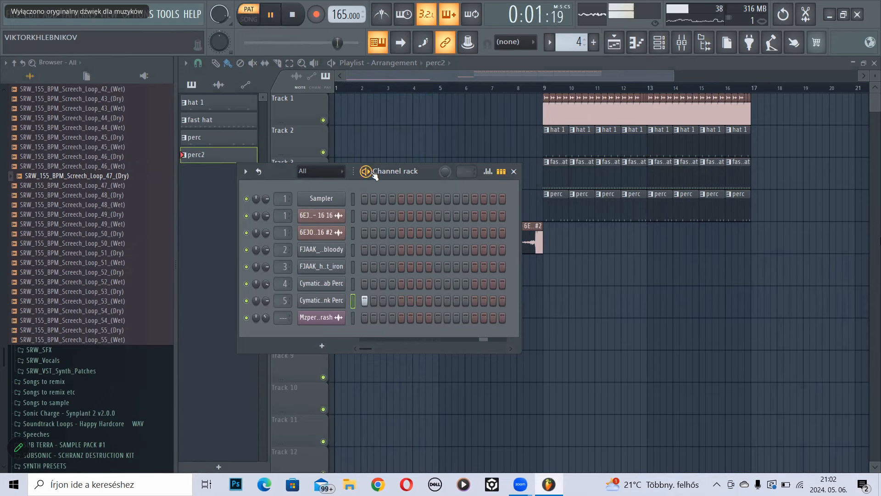
{"action": "left_click", "coordinate": [502, 60]}
{"action": "key", "text": "space"}
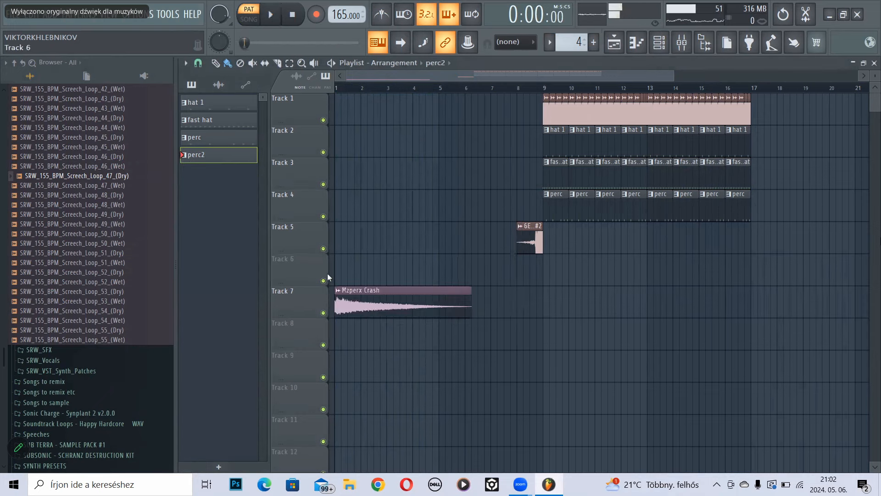
- Lay the perc2 pattern across bars 1 to 8 of Track 6 and play the arrangement to hear it
{"action": "mouse_move", "coordinate": [342, 270]}
{"action": "left_mouse_down"}
{"action": "mouse_move", "coordinate": [523, 290]}
{"action": "mouse_move", "coordinate": [541, 281]}
{"action": "left_mouse_up"}
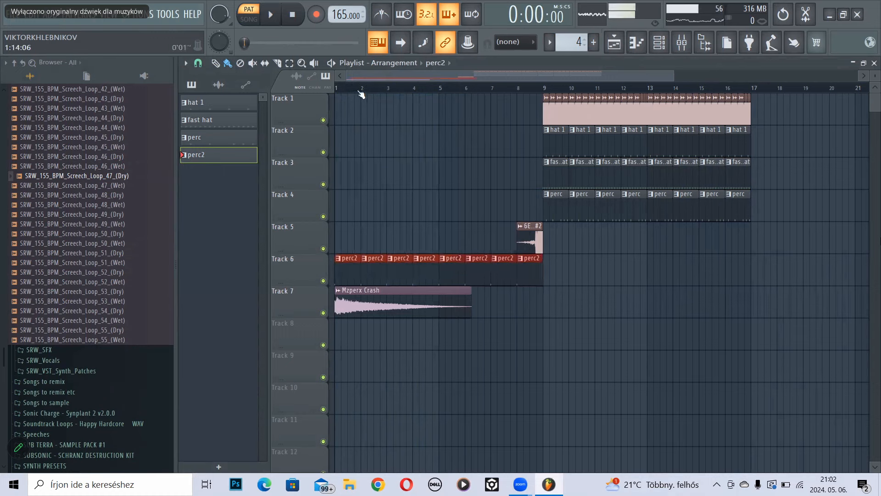
{"action": "key", "text": "space"}
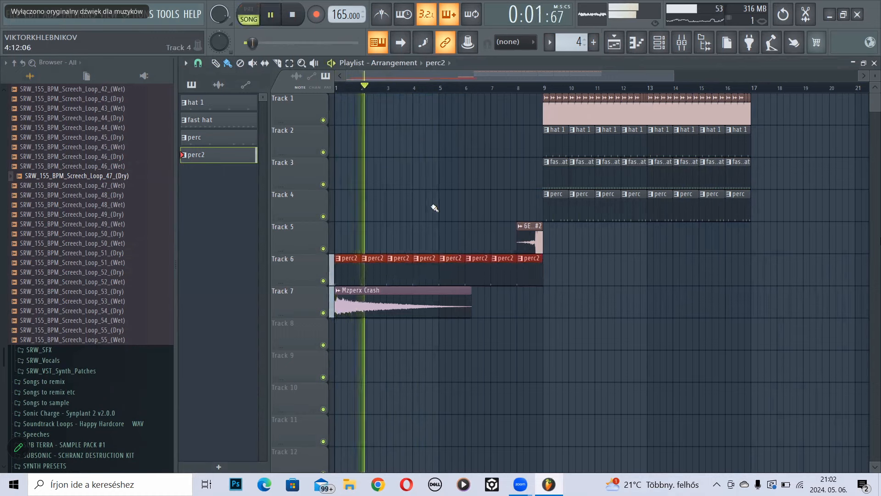
{"action": "scroll", "coordinate": [142, 233], "scroll_direction": "down", "scroll_amount": 4}
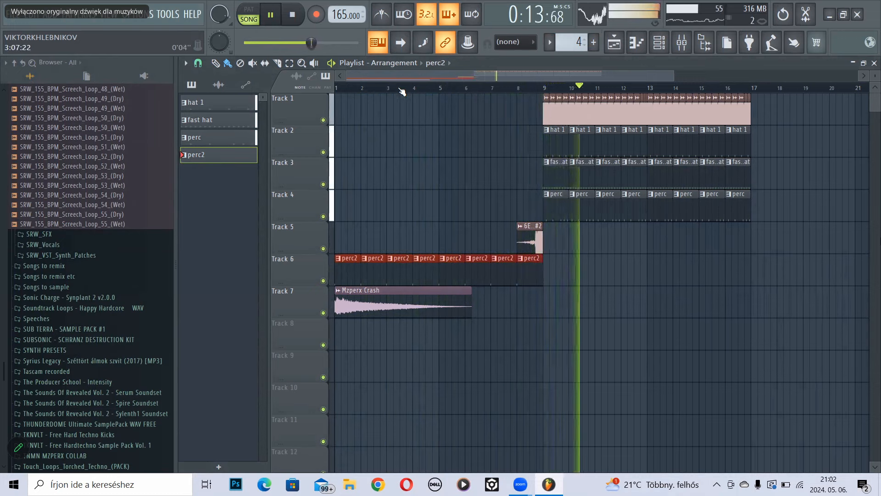
{"action": "left_click", "coordinate": [337, 87]}
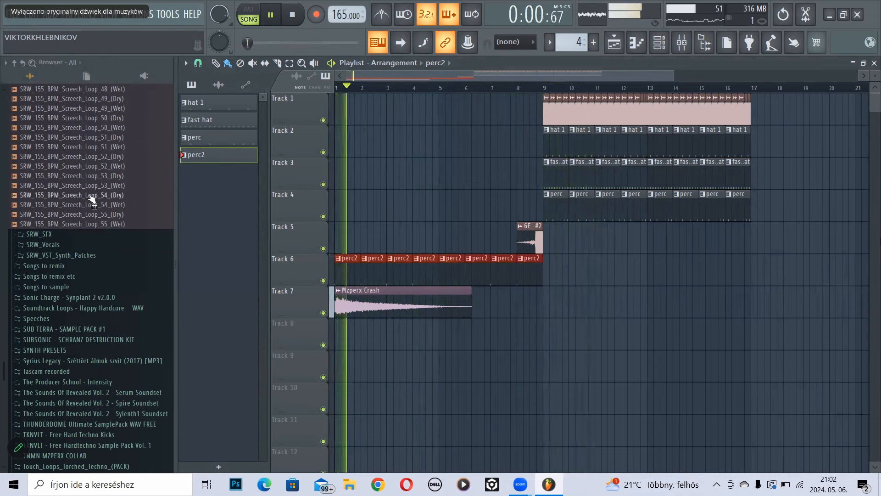
{"action": "key", "text": "space"}
- Preview a screech loop, plus ambience loops and drones including AMBIENCE LOOP #5 and DRONE #3 from the SUB TERRA - SAMPLE PACK #1 FX folder
{"action": "left_click", "coordinate": [124, 196]}
{"action": "scroll", "coordinate": [122, 195], "scroll_direction": "up", "scroll_amount": 1}
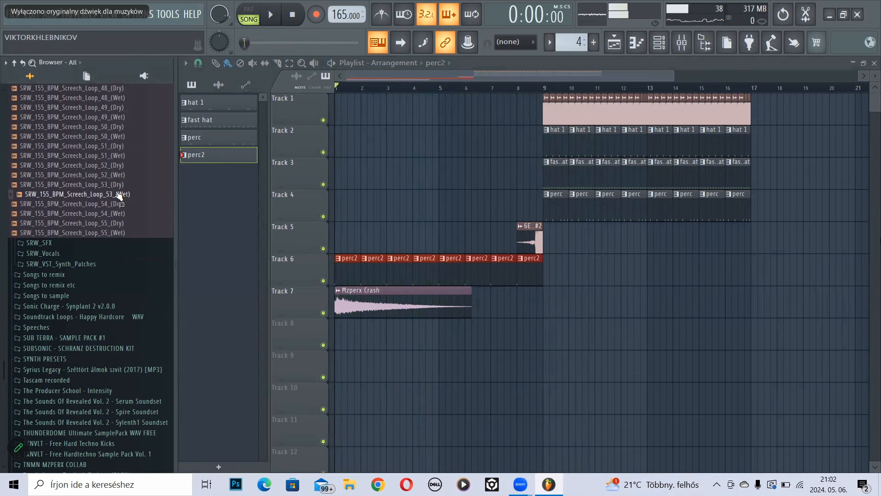
{"action": "left_click", "coordinate": [117, 338]}
{"action": "left_click", "coordinate": [102, 294]}
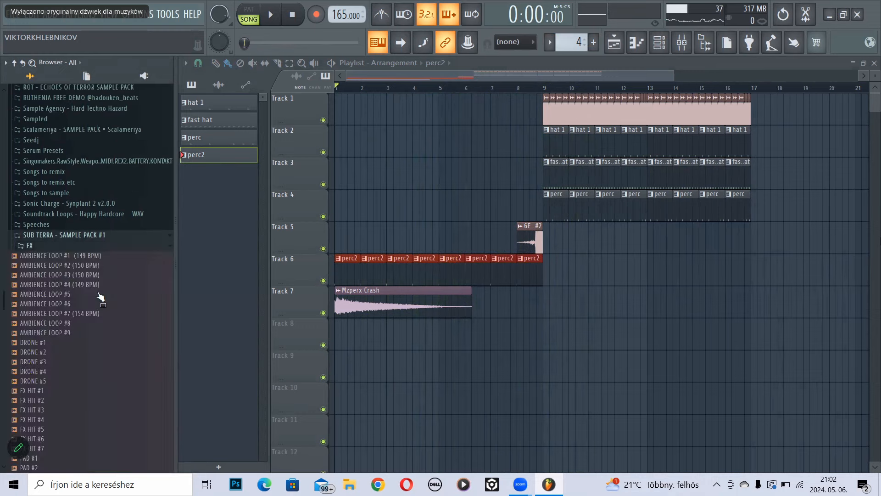
{"action": "left_click", "coordinate": [103, 294]}
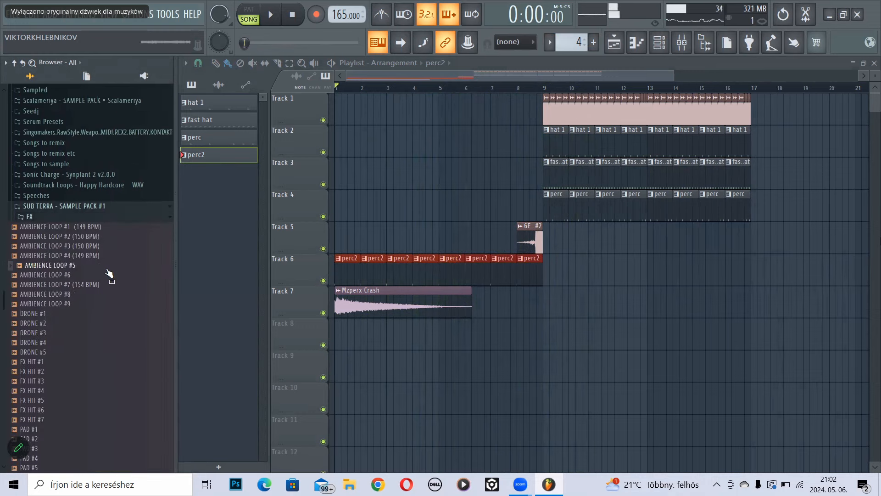
{"action": "left_click", "coordinate": [102, 277]}
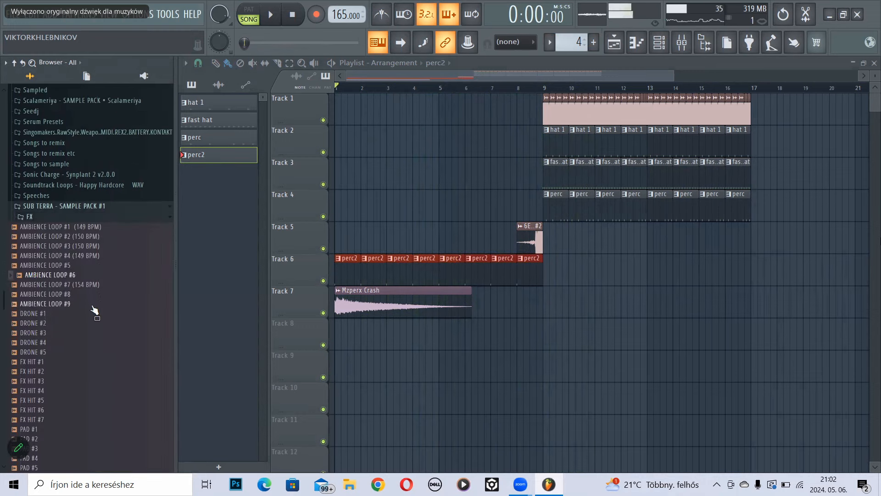
{"action": "left_click", "coordinate": [97, 304]}
{"action": "left_click", "coordinate": [94, 323]}
{"action": "left_click", "coordinate": [87, 333]}
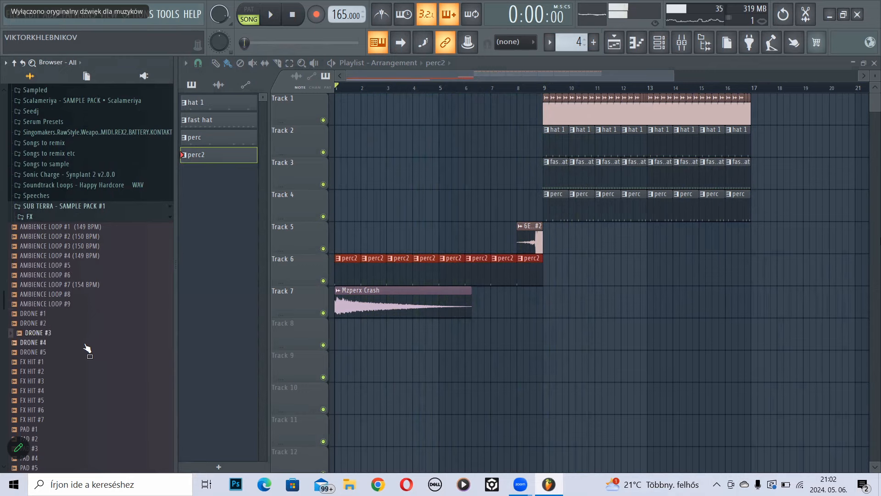
- Place DRONE #3 at bar 1 of Track 8, slice it at bar 9 and delete the remainder
{"action": "left_click_drag", "start_coordinate": [83, 337], "coordinate": [348, 337]}
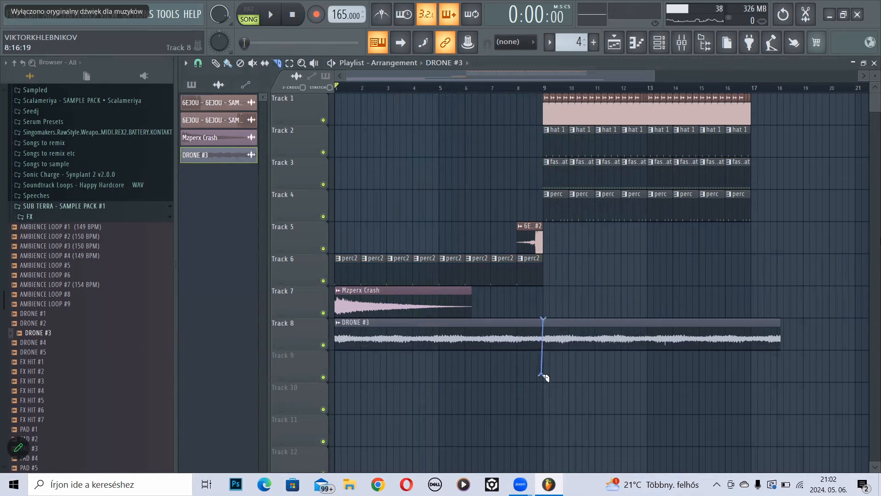
{"action": "left_click_drag", "start_coordinate": [545, 379], "coordinate": [545, 379]}
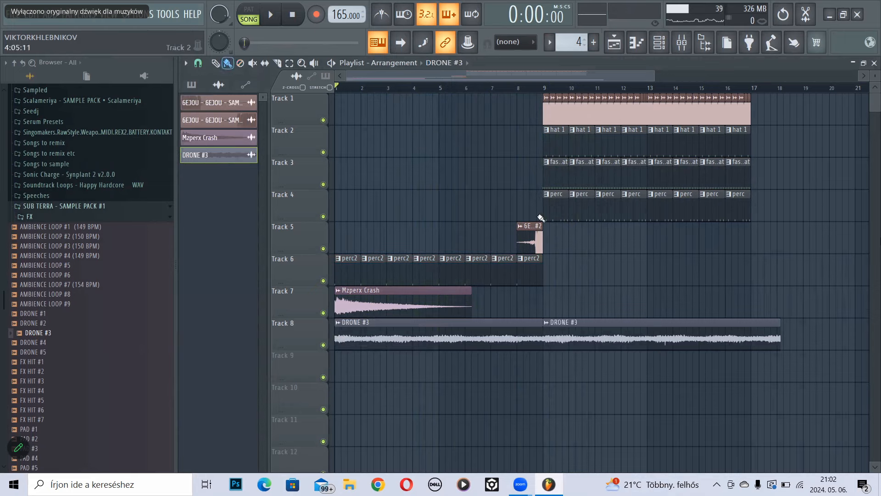
{"action": "right_click", "coordinate": [626, 320]}
- Shift the DRONE #3 audio clip's pitch to -500 cents during playback and close its channel settings
{"action": "double_click", "coordinate": [490, 330]}
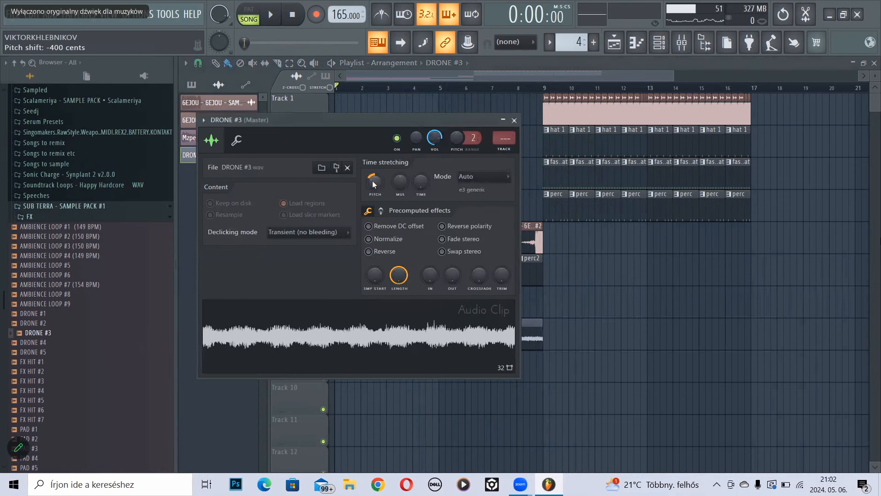
{"action": "key", "text": "space"}
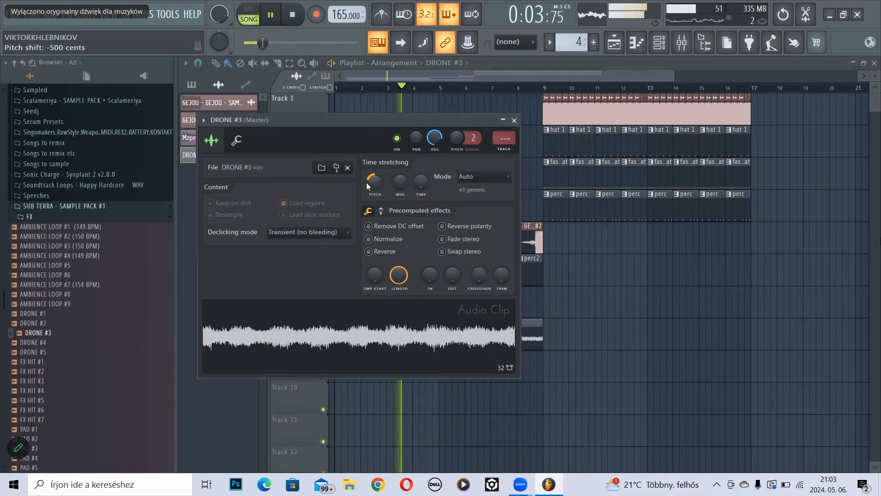
{"action": "left_click_drag", "start_coordinate": [368, 180], "coordinate": [368, 180]}
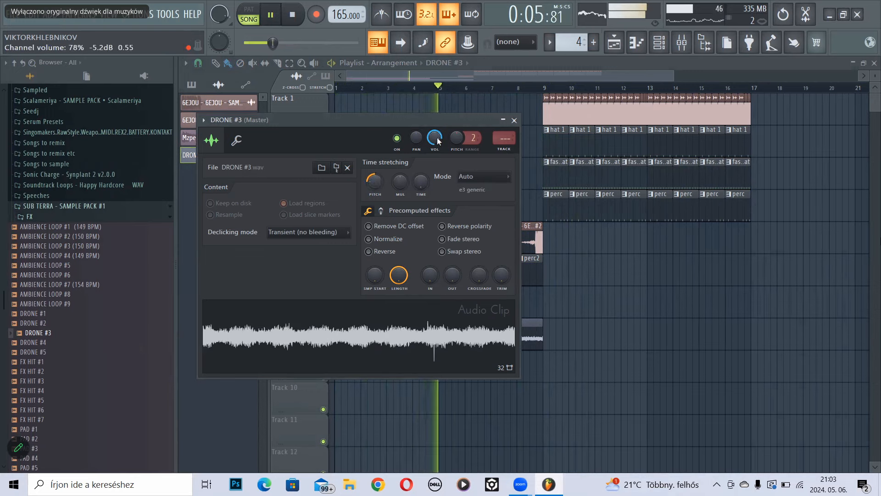
{"action": "left_click", "coordinate": [503, 119]}
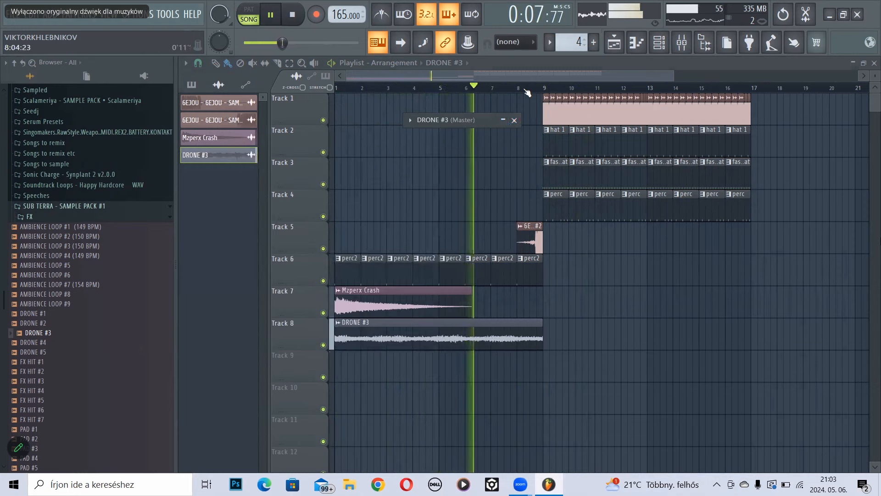
{"action": "left_click", "coordinate": [521, 120]}
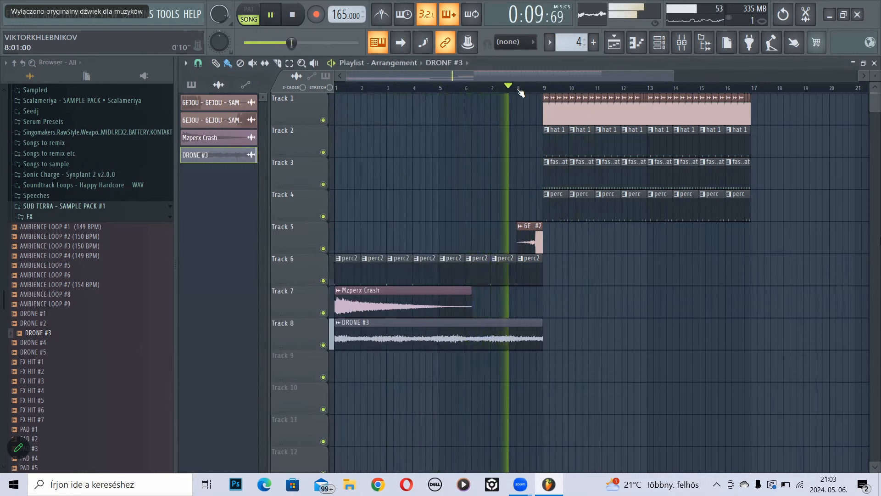
- Stop playback, shorten the DRONE #3 clip to end at bar 8 and delete the perc2 clip at bar 8
{"action": "scroll", "coordinate": [552, 191], "scroll_direction": "up", "scroll_amount": 3}
{"action": "key", "text": "space"}
{"action": "left_click_drag", "start_coordinate": [579, 320], "coordinate": [515, 328]}
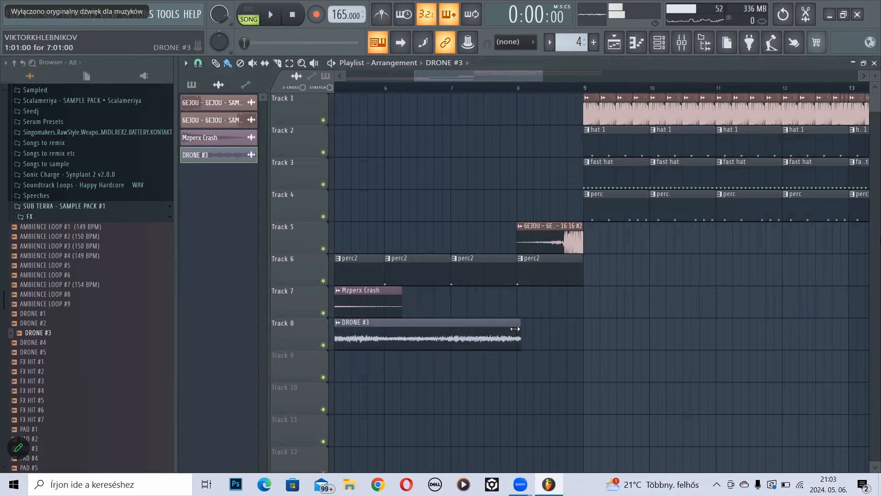
{"action": "right_click", "coordinate": [565, 275]}
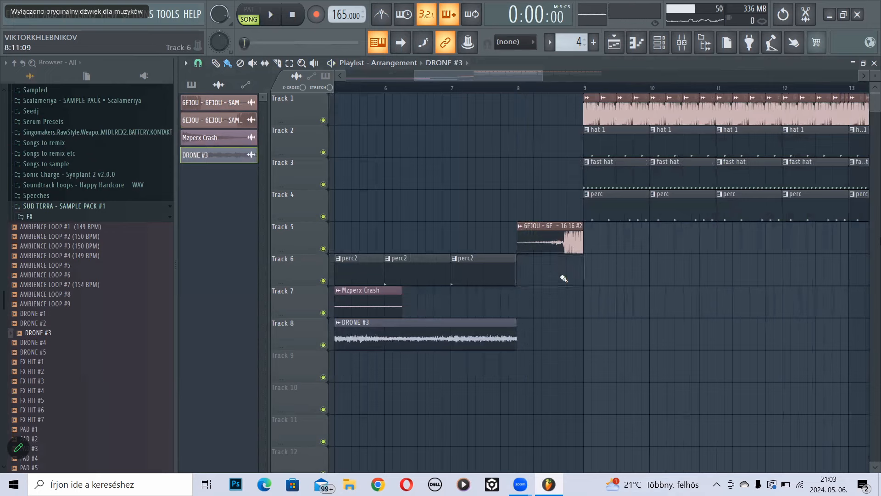
- Preview lead synths and bass loops in the SUB TERRA SYNTHS folder, including LEAD SYNTH #1 and BASS LOOP #2
{"action": "scroll", "coordinate": [109, 309], "scroll_direction": "down", "scroll_amount": 4}
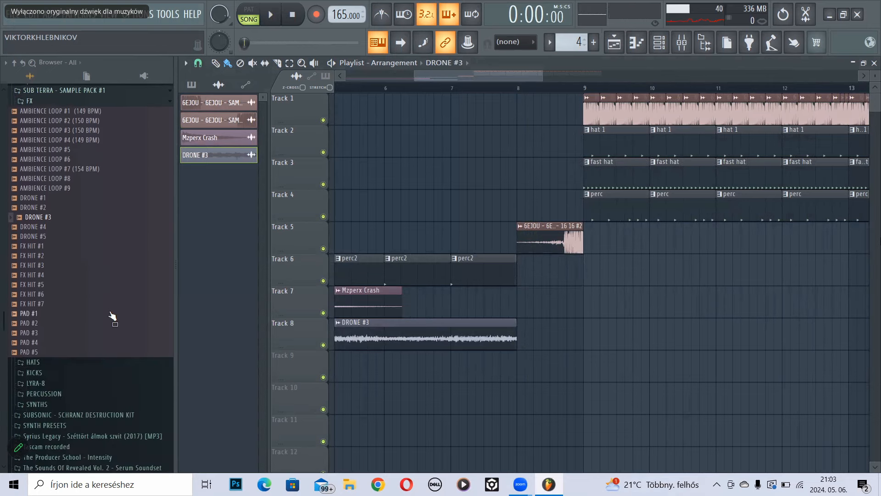
{"action": "left_click", "coordinate": [95, 404]}
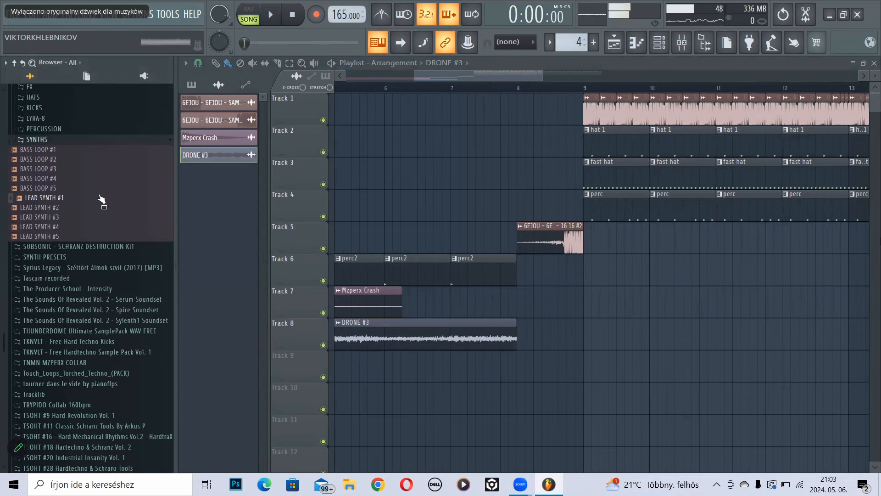
{"action": "left_click", "coordinate": [101, 218]}
{"action": "left_click", "coordinate": [84, 200]}
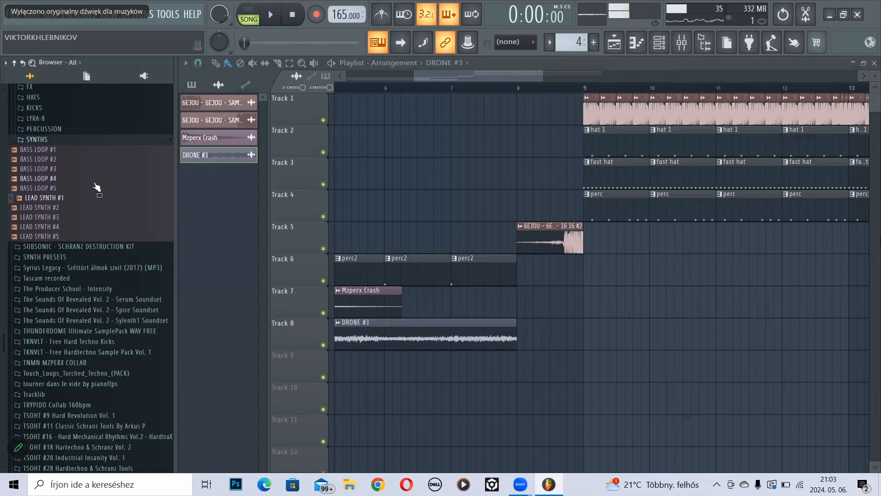
{"action": "left_click", "coordinate": [98, 169]}
{"action": "left_click", "coordinate": [98, 159]}
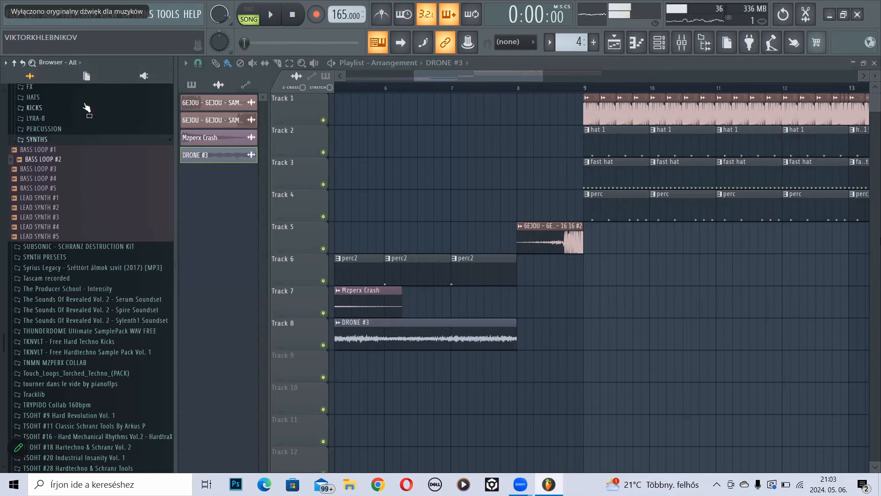
{"action": "left_click", "coordinate": [93, 140]}
- Preview PERC LOOP #5, #7 and #9 from the SUB TERRA PERCUSSION folder
{"action": "left_click", "coordinate": [90, 130]}
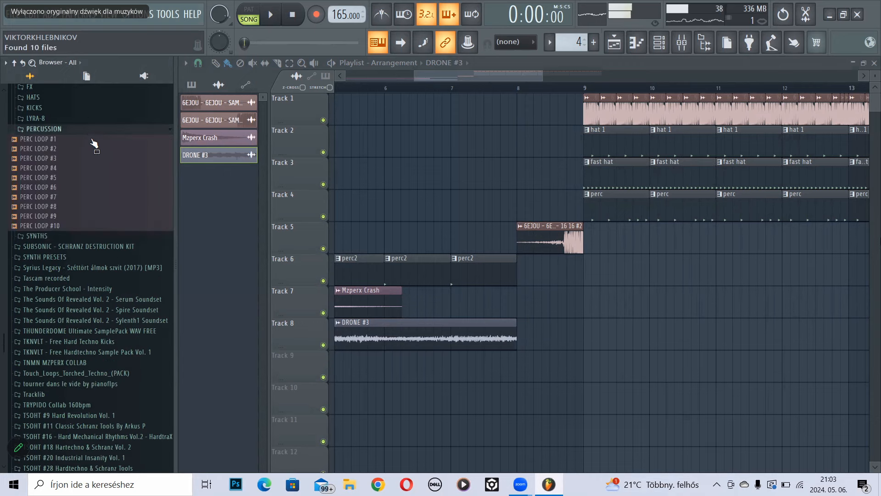
{"action": "left_click", "coordinate": [100, 181]}
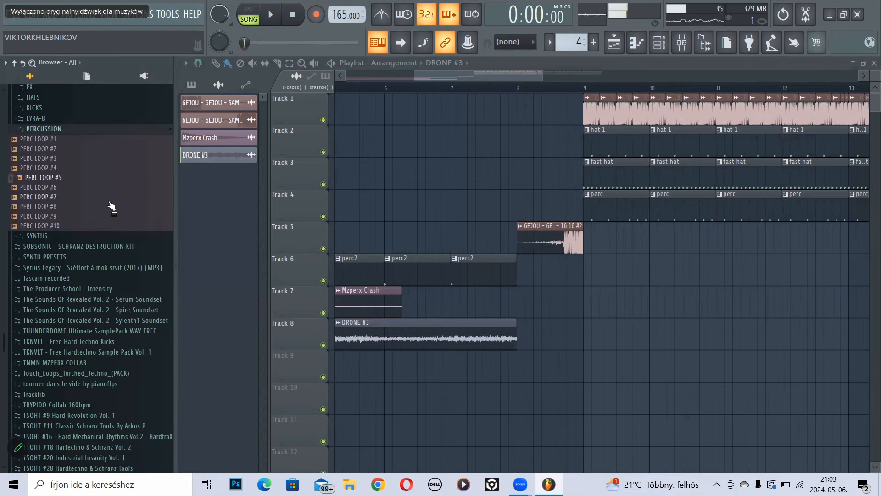
{"action": "left_click", "coordinate": [92, 197]}
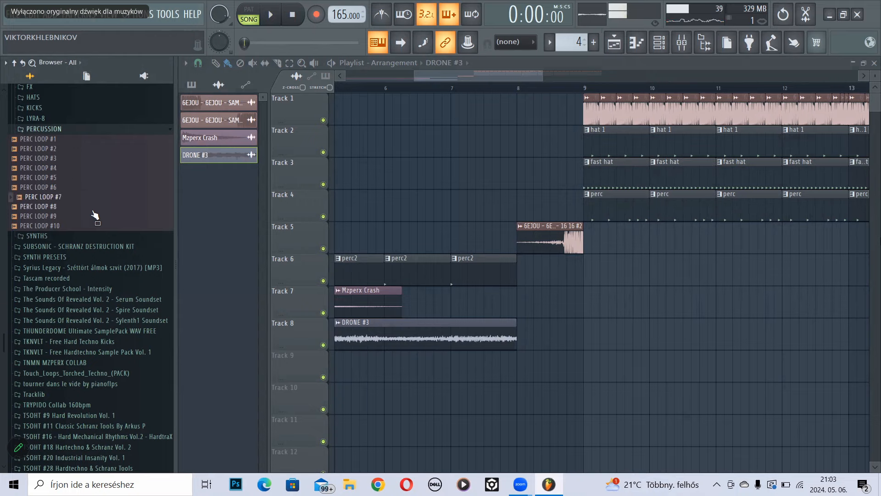
{"action": "left_click", "coordinate": [79, 219]}
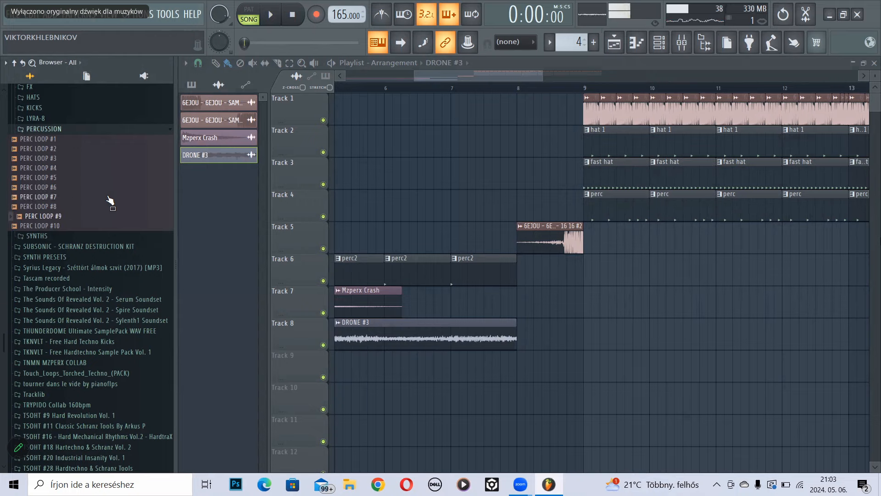
{"action": "key", "text": "space"}
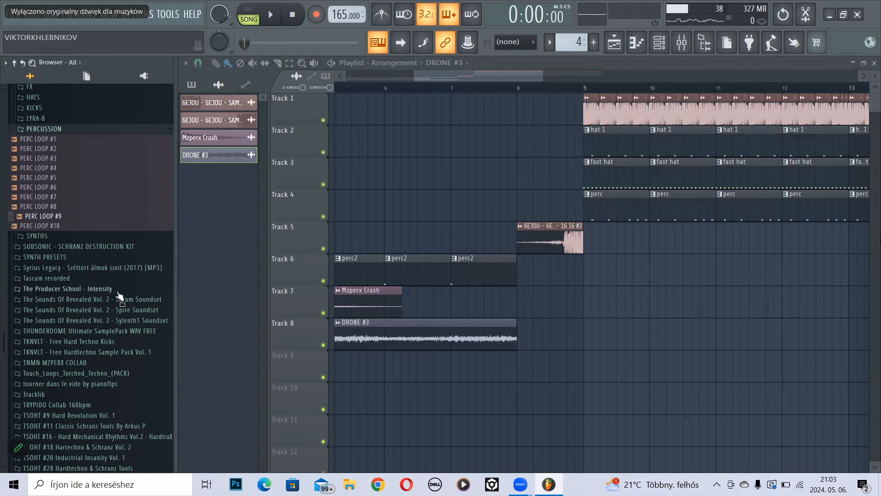
- Preview vocal samples from the TSOR2 Vocal Shots folder, including Vocal Shots 13 D and 01
{"action": "scroll", "coordinate": [118, 294], "scroll_direction": "down", "scroll_amount": 4}
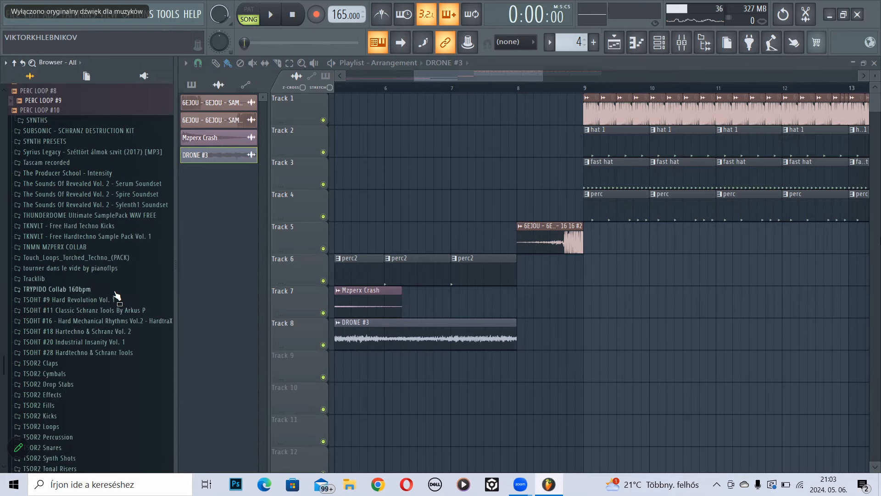
{"action": "scroll", "coordinate": [118, 295], "scroll_direction": "down", "scroll_amount": 2}
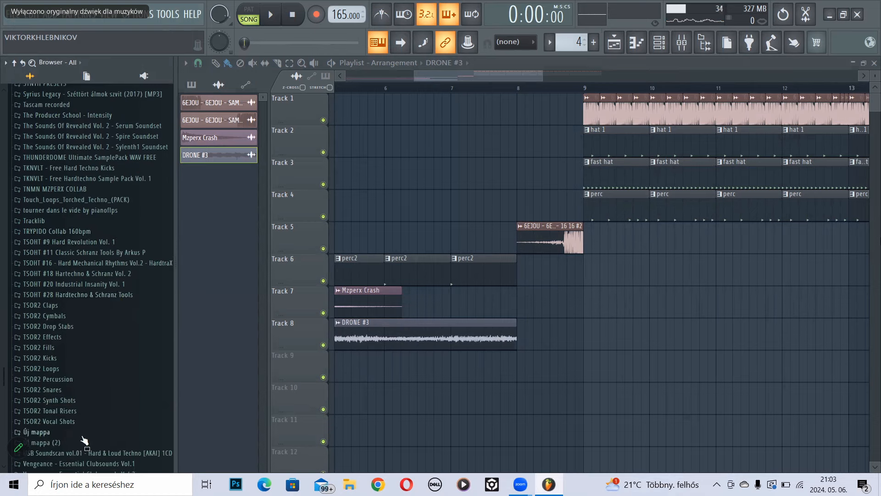
{"action": "left_click", "coordinate": [81, 423]}
{"action": "scroll", "coordinate": [75, 368], "scroll_direction": "down", "scroll_amount": 5}
{"action": "left_click", "coordinate": [65, 292]}
{"action": "left_click", "coordinate": [87, 159]}
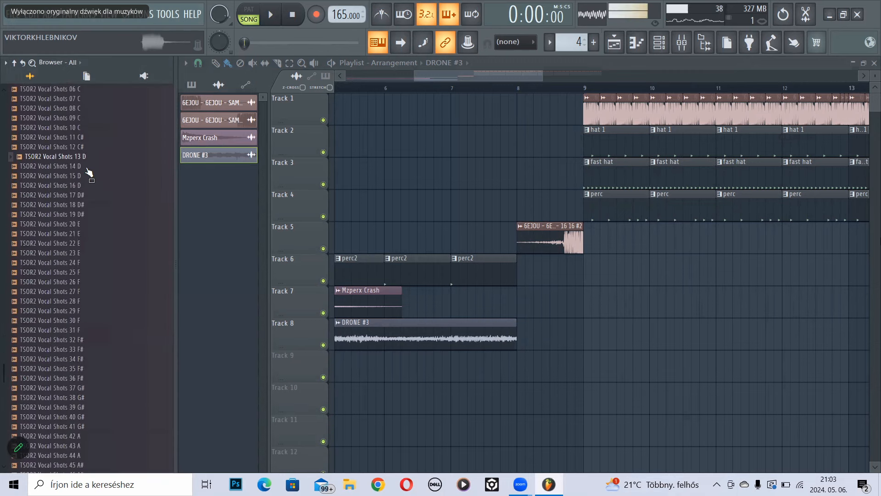
{"action": "scroll", "coordinate": [88, 172], "scroll_direction": "up", "scroll_amount": 4}
{"action": "left_click", "coordinate": [68, 157]}
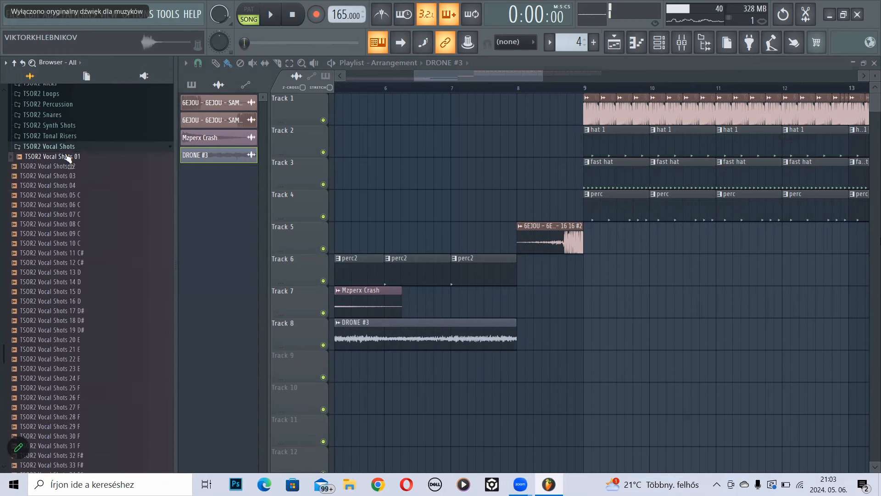
{"action": "left_click", "coordinate": [70, 146]}
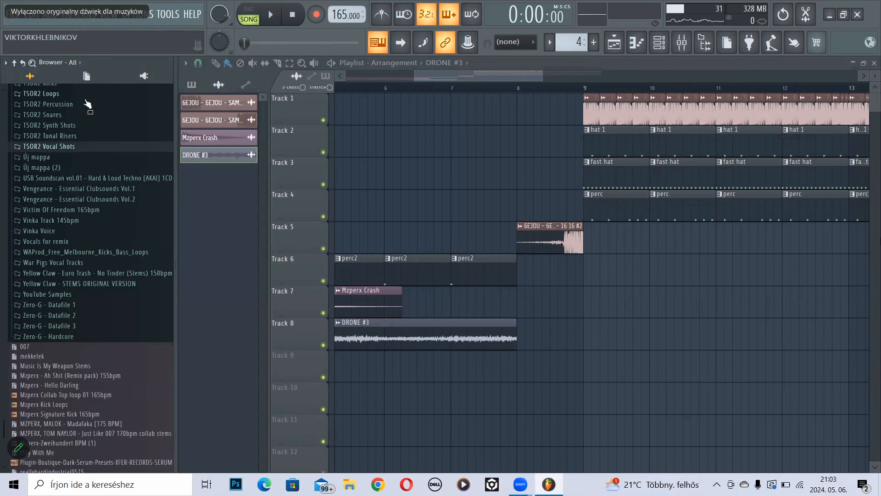
- Open the TSOHT #28 Hardtechno & Schranz Tools sample folder
{"action": "scroll", "coordinate": [85, 110], "scroll_direction": "up", "scroll_amount": 5}
{"action": "left_click", "coordinate": [89, 306]}
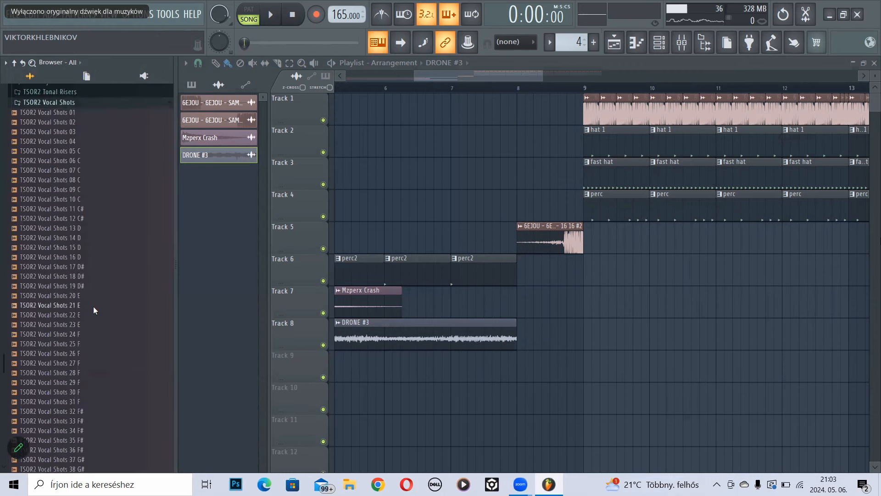
{"action": "scroll", "coordinate": [93, 310], "scroll_direction": "up", "scroll_amount": 6}
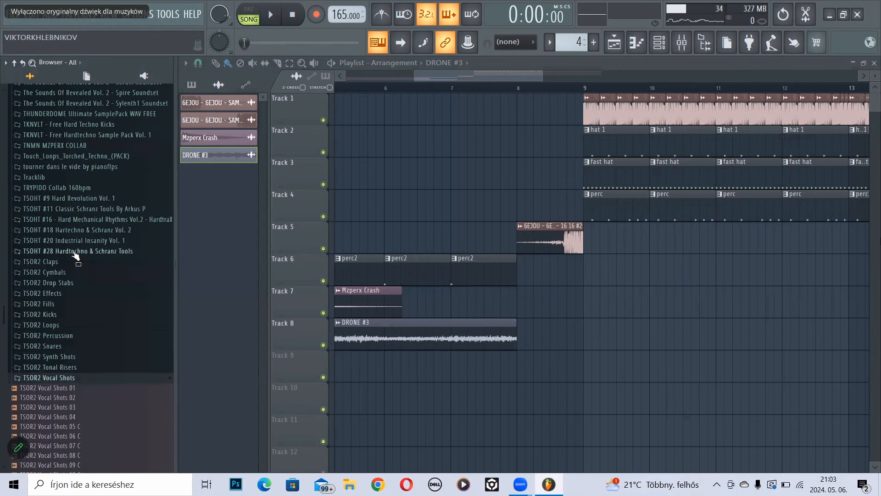
{"action": "left_click", "coordinate": [74, 251]}
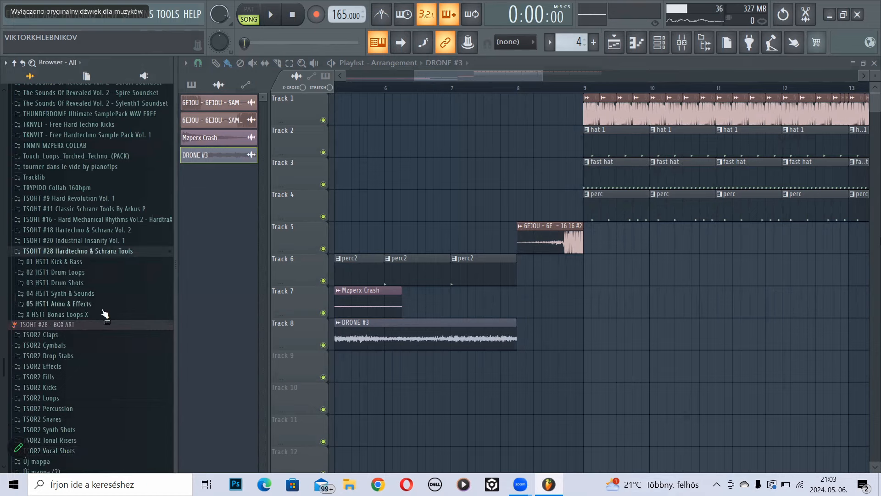
- Open the TSOR2 Effects folder and preview TSOR2 Reverse FX 04 from its TSOR2 Reverse FX subfolder
{"action": "left_click", "coordinate": [88, 367]}
{"action": "left_click", "coordinate": [85, 370]}
{"action": "left_click", "coordinate": [88, 364]}
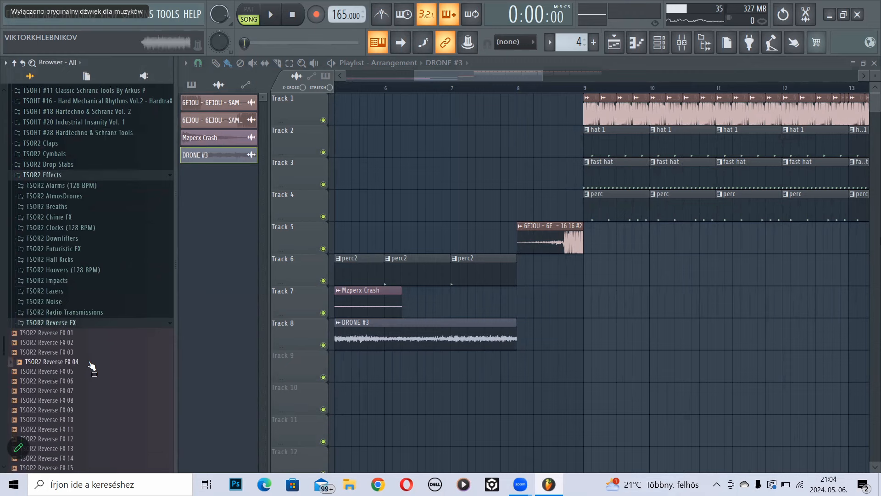
- Preview samples from the TSOR2 Radio Transmissions folder, including Radio Transmissions 34, 42 and 03, and close the folder
{"action": "left_click", "coordinate": [100, 312]}
{"action": "left_click", "coordinate": [105, 333]}
{"action": "scroll", "coordinate": [104, 321], "scroll_direction": "down", "scroll_amount": 1}
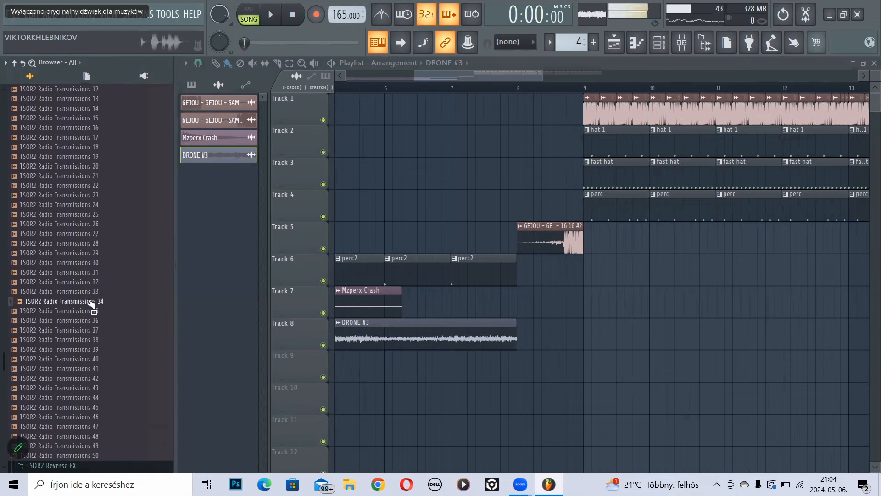
{"action": "scroll", "coordinate": [91, 304], "scroll_direction": "down", "scroll_amount": 6}
{"action": "left_click", "coordinate": [92, 205]}
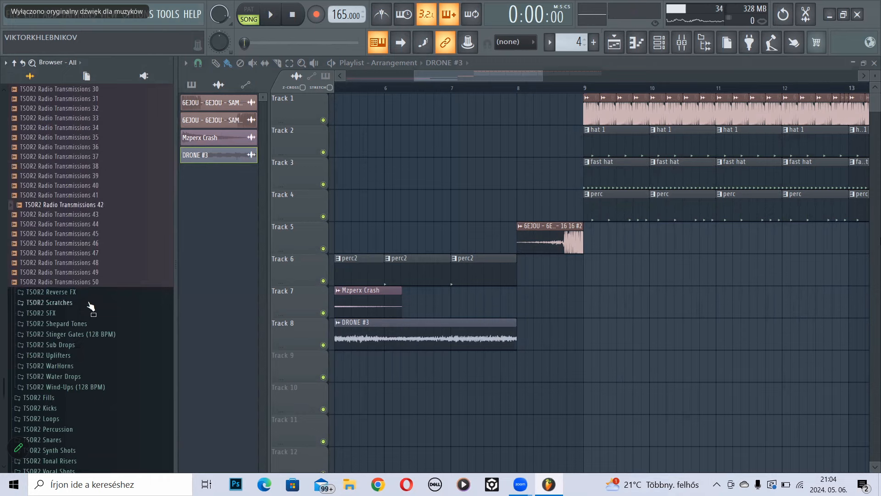
{"action": "scroll", "coordinate": [91, 306], "scroll_direction": "up", "scroll_amount": 10}
{"action": "left_click", "coordinate": [90, 207]}
{"action": "scroll", "coordinate": [85, 214], "scroll_direction": "up", "scroll_amount": 6}
{"action": "left_click", "coordinate": [95, 294]}
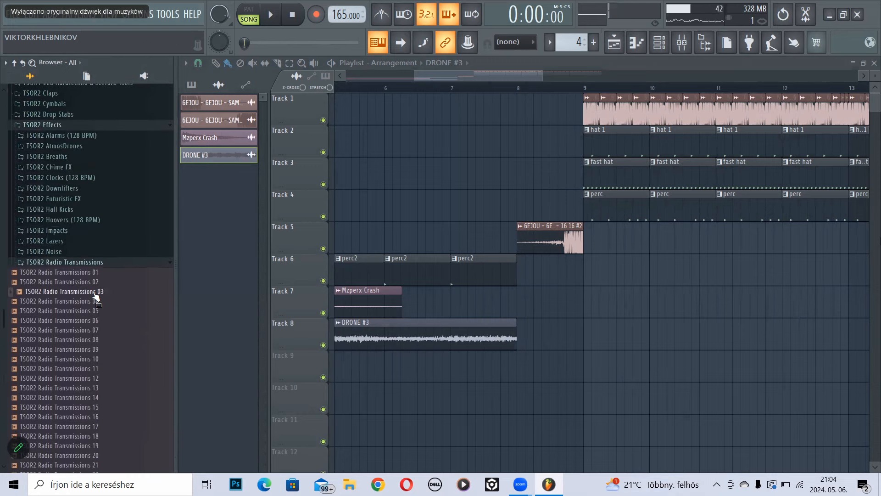
{"action": "left_click", "coordinate": [105, 262]}
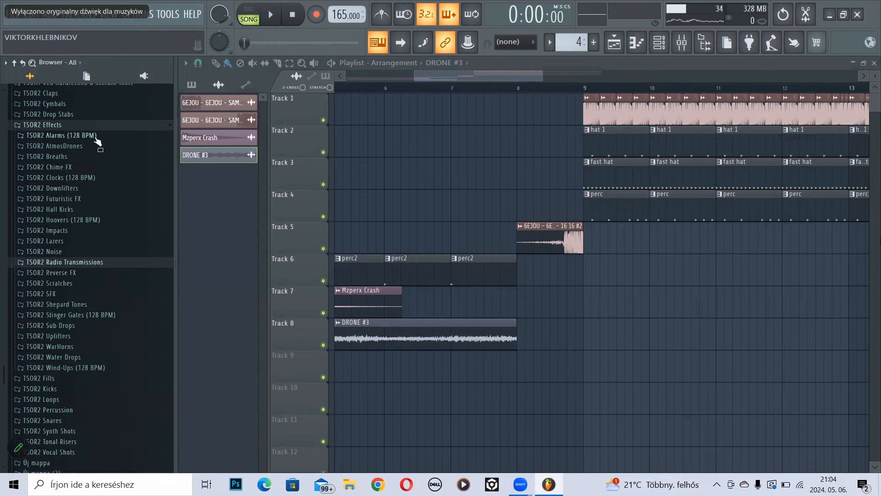
- Close the TSOR2 Effects folder and open the Industrial Strength - Pharmaceutical Movie Clips folder
{"action": "scroll", "coordinate": [102, 358], "scroll_direction": "down", "scroll_amount": 3}
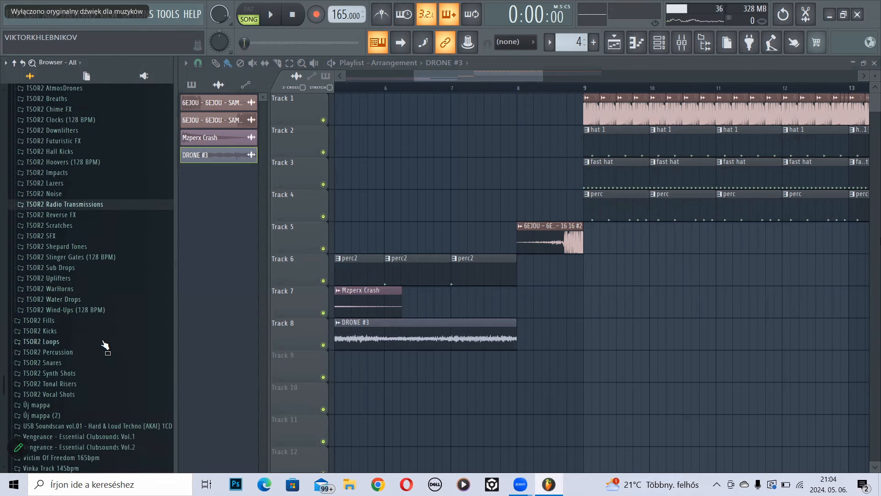
{"action": "scroll", "coordinate": [96, 345], "scroll_direction": "up", "scroll_amount": 5}
{"action": "left_click", "coordinate": [101, 183]}
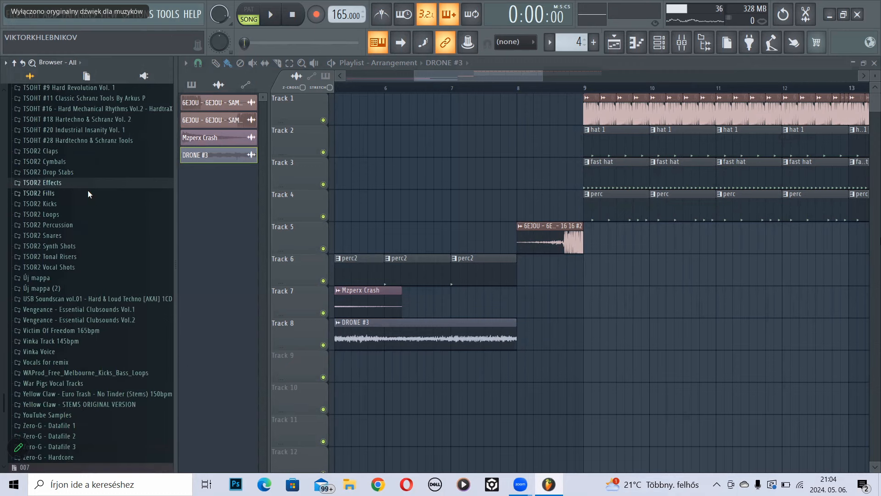
{"action": "scroll", "coordinate": [112, 238], "scroll_direction": "up", "scroll_amount": 10}
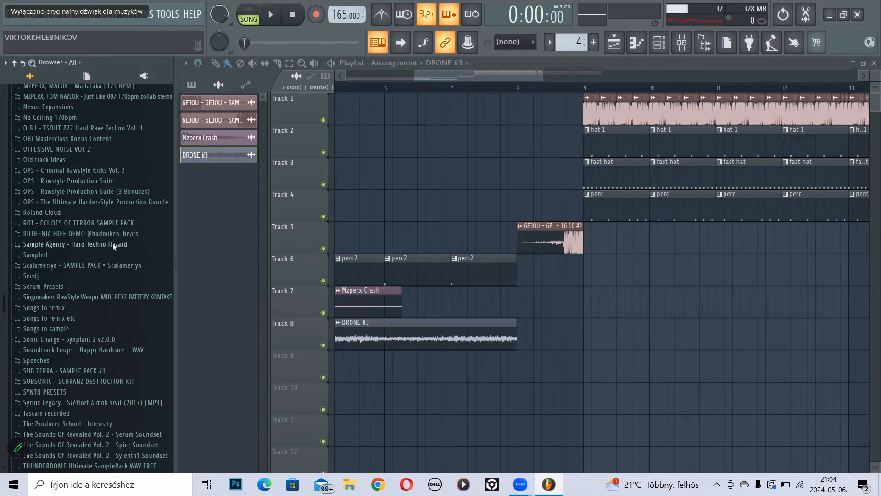
{"action": "scroll", "coordinate": [113, 247], "scroll_direction": "up", "scroll_amount": 9}
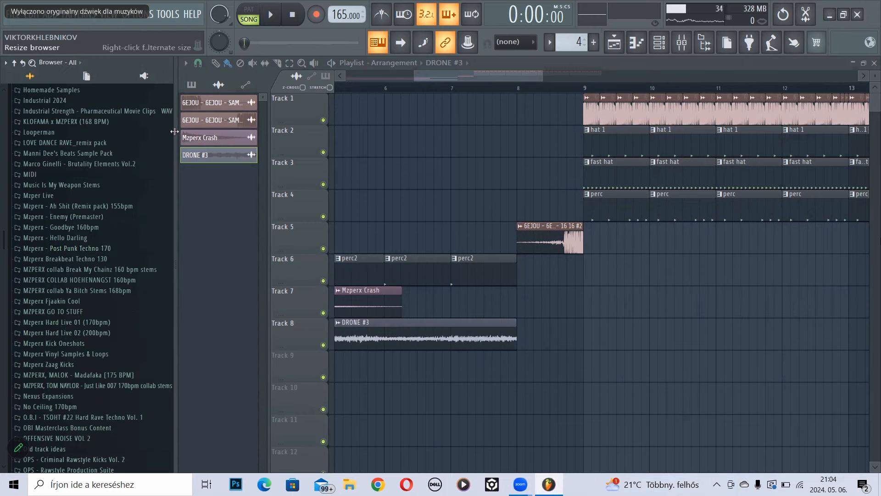
{"action": "left_click", "coordinate": [153, 112]}
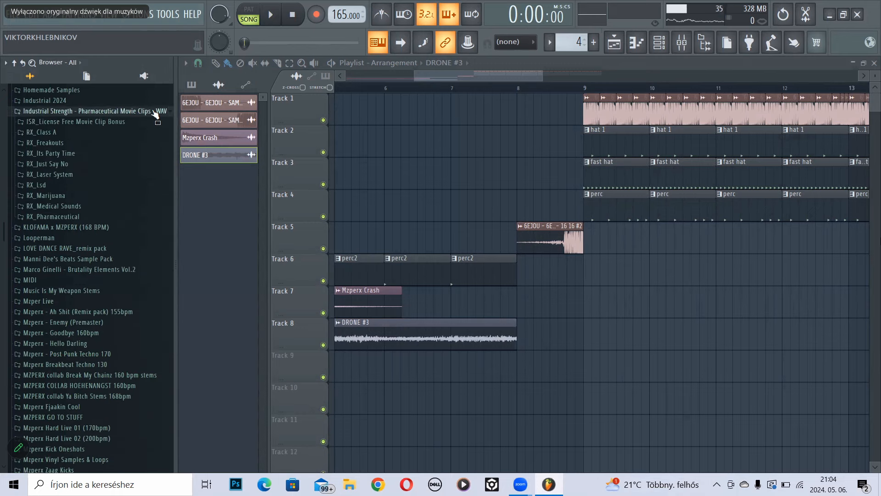
- Preview spoken clips from the RX_Marijuana folder, including RX_Dozen Joints, RX_Get your money back, RX_Gold and RX_Good for that
{"action": "left_click", "coordinate": [86, 199]}
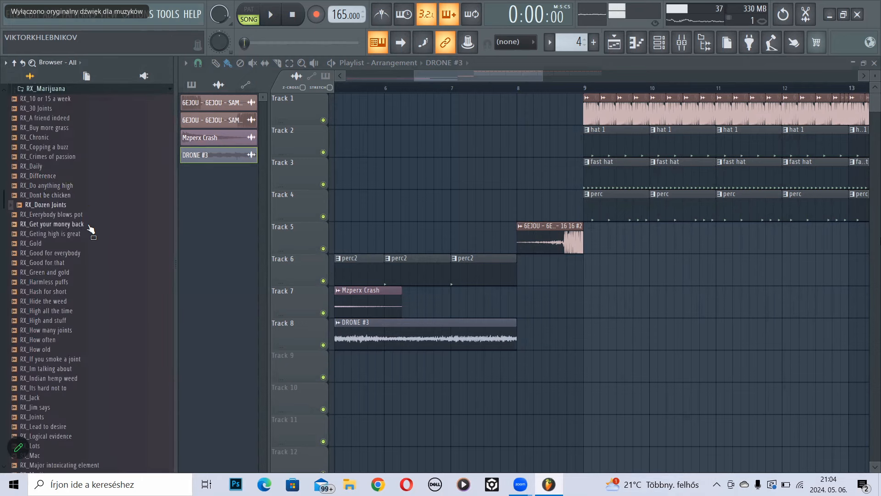
{"action": "left_click", "coordinate": [89, 225]}
{"action": "scroll", "coordinate": [78, 234], "scroll_direction": "down", "scroll_amount": 4}
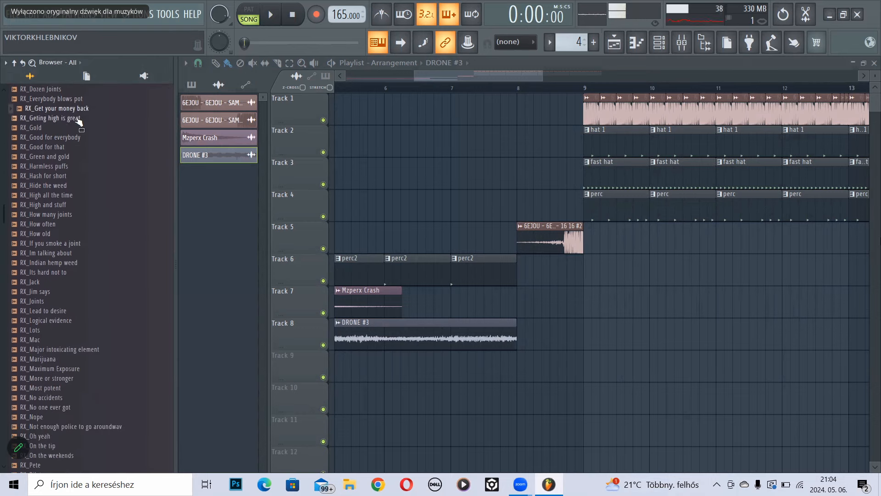
{"action": "left_click", "coordinate": [90, 128]}
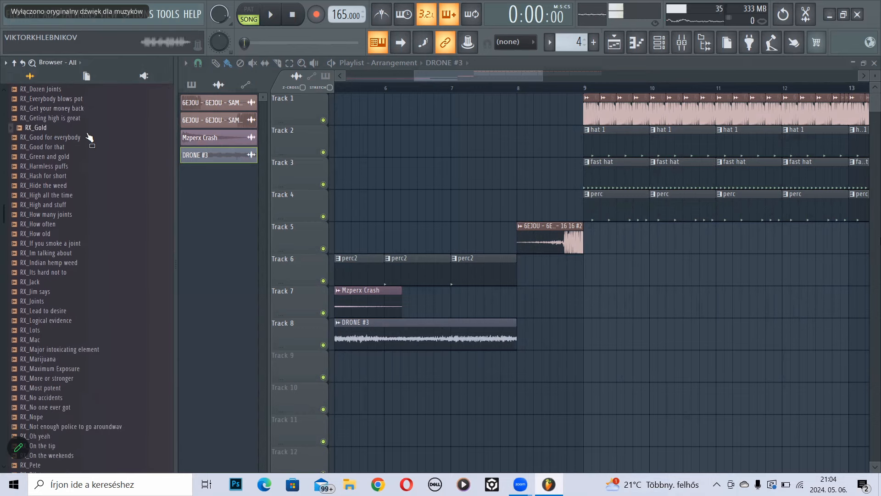
{"action": "left_click", "coordinate": [90, 138]}
{"action": "left_click", "coordinate": [88, 147]}
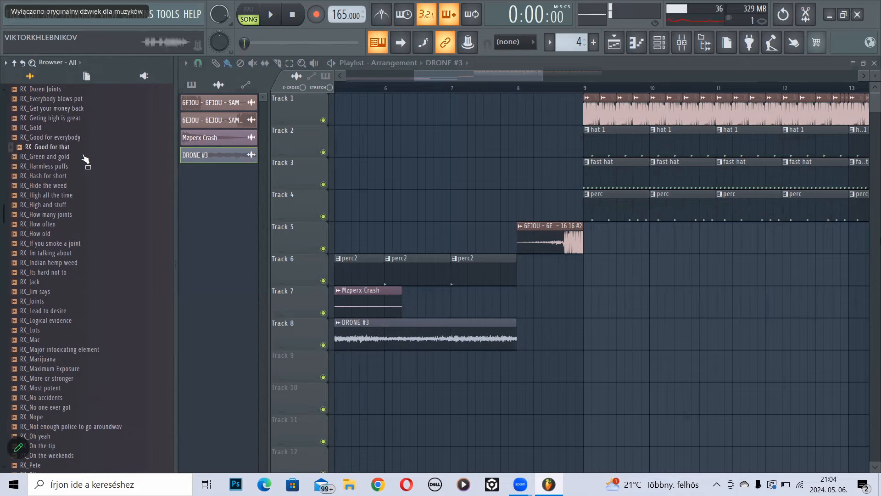
- Preview RX_Mac, look through the remaining clips in the RX_Marijuana folder and close it
{"action": "left_click", "coordinate": [97, 341]}
{"action": "scroll", "coordinate": [96, 303], "scroll_direction": "down", "scroll_amount": 6}
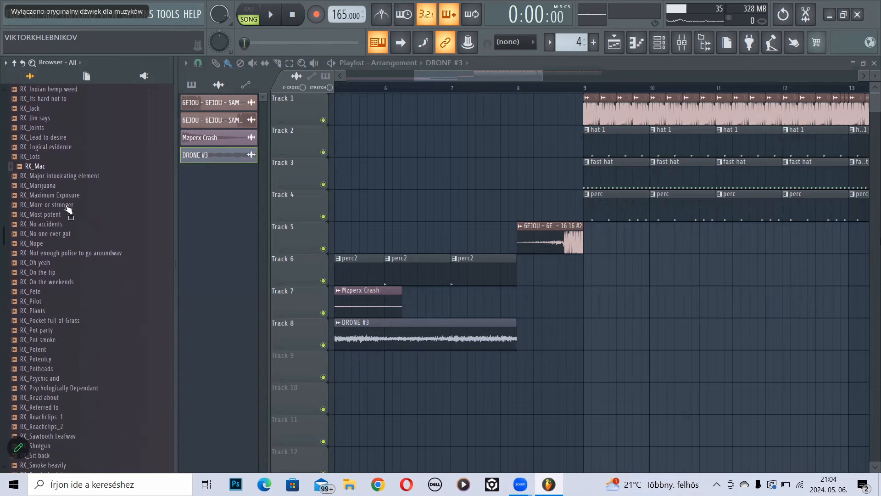
{"action": "scroll", "coordinate": [69, 255], "scroll_direction": "down", "scroll_amount": 7}
{"action": "scroll", "coordinate": [88, 261], "scroll_direction": "up", "scroll_amount": 14}
{"action": "scroll", "coordinate": [85, 262], "scroll_direction": "up", "scroll_amount": 3}
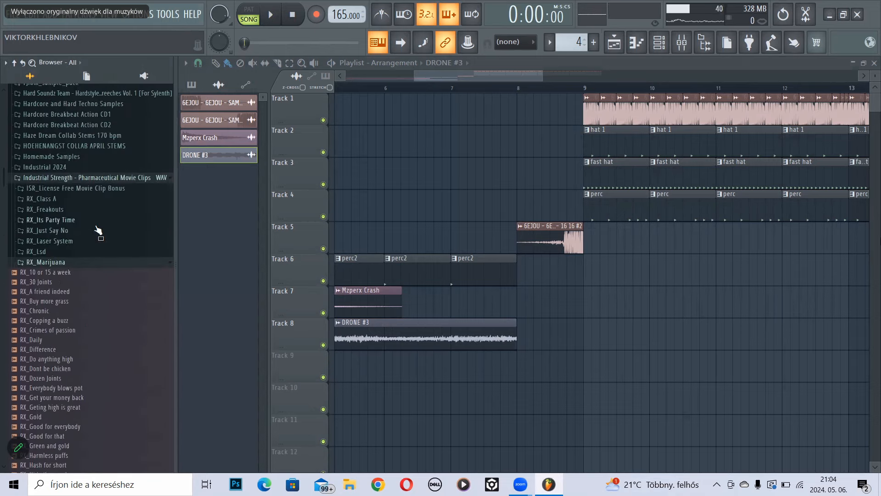
{"action": "left_click", "coordinate": [108, 265]}
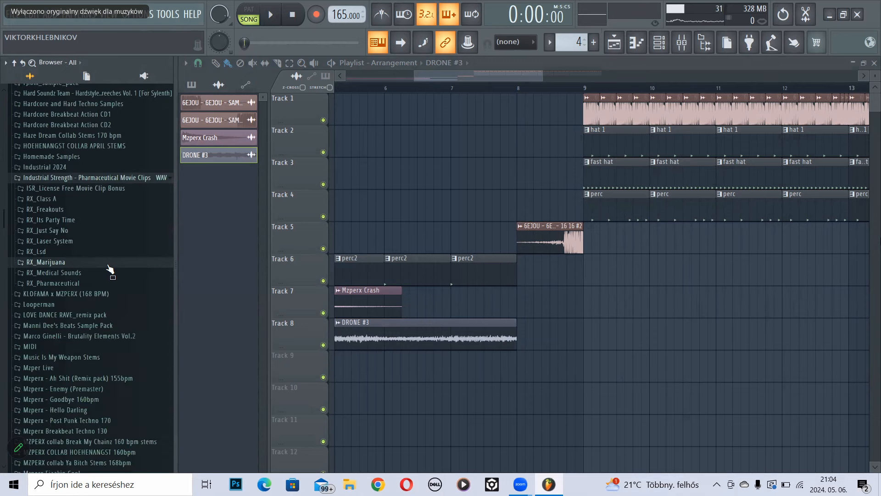
- Open the Homemade Samples folder and check the contents of the HOEHENANGST COLLAB APRIL STEMS folder
{"action": "left_click", "coordinate": [118, 157]}
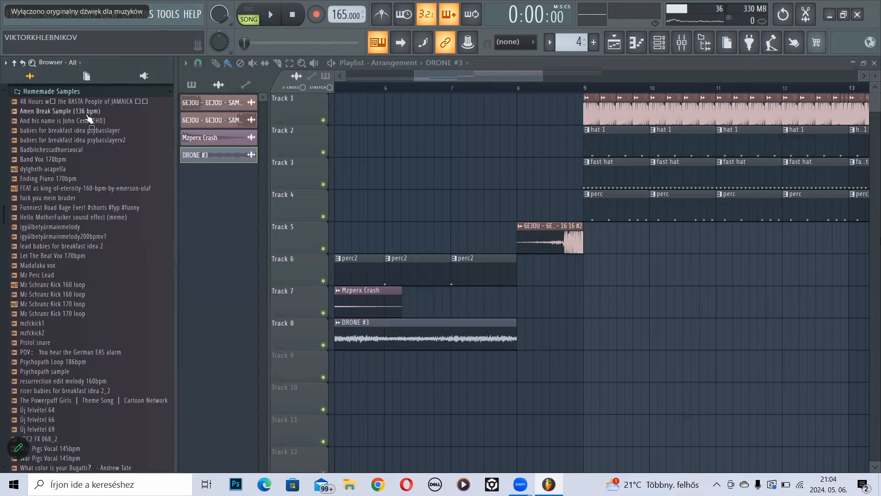
{"action": "scroll", "coordinate": [96, 128], "scroll_direction": "up", "scroll_amount": 3}
{"action": "left_click", "coordinate": [129, 201]}
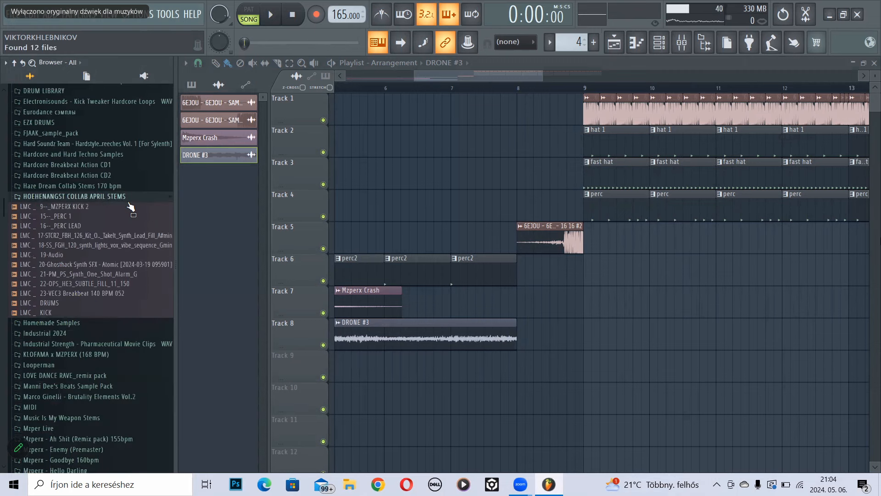
{"action": "left_click", "coordinate": [129, 201]}
- Look through the Homemade Samples folder for a sample to use in the intro
{"action": "left_click", "coordinate": [132, 210]}
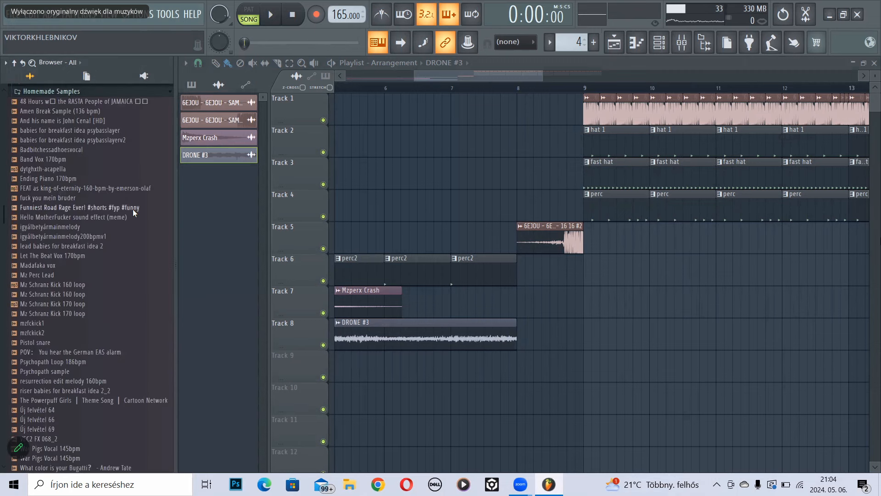
{"action": "scroll", "coordinate": [133, 213], "scroll_direction": "down", "scroll_amount": 7}
{"action": "scroll", "coordinate": [138, 217], "scroll_direction": "up", "scroll_amount": 5}
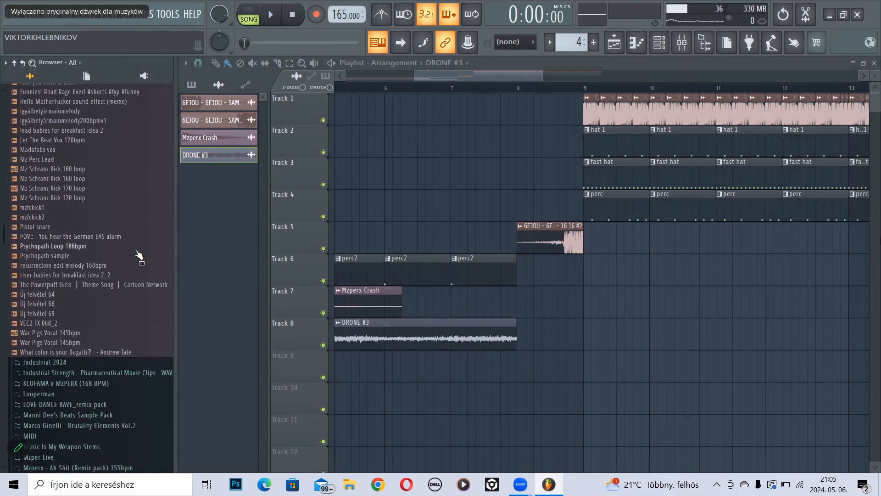
{"action": "scroll", "coordinate": [32, 239], "scroll_direction": "up", "scroll_amount": 4}
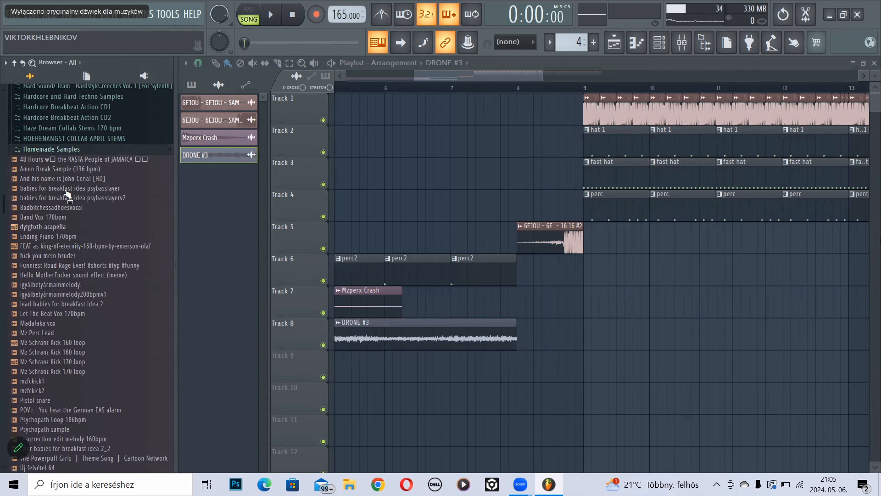
{"action": "left_click", "coordinate": [64, 152]}
{"action": "left_click", "coordinate": [63, 152]}
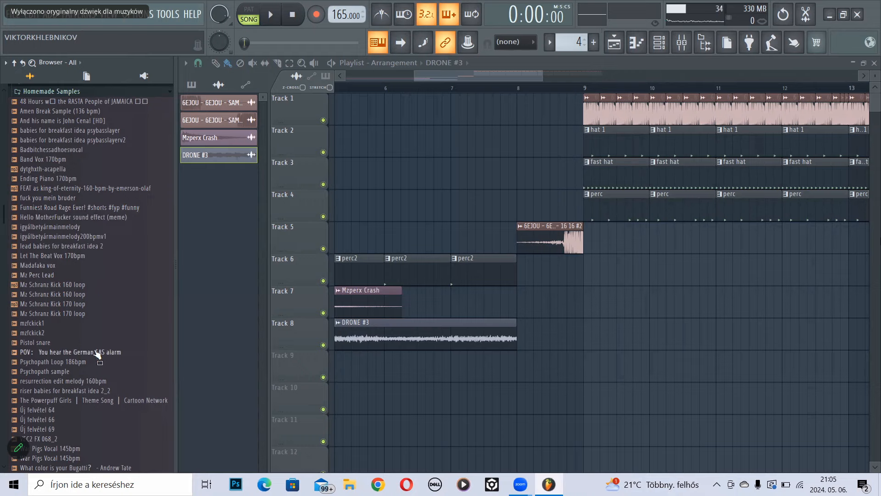
- Place the "What color is your Bugatti?" sample from Homemade Samples on Track 9 at bar 1
{"action": "scroll", "coordinate": [110, 323], "scroll_direction": "down", "scroll_amount": 3}
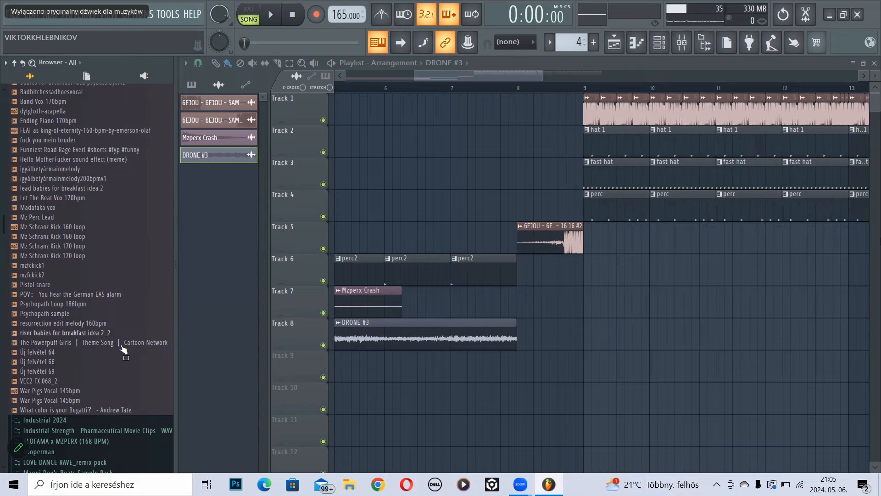
{"action": "left_click_drag", "start_coordinate": [76, 411], "coordinate": [340, 366]}
{"action": "scroll", "coordinate": [515, 89], "scroll_direction": "down", "scroll_amount": 6}
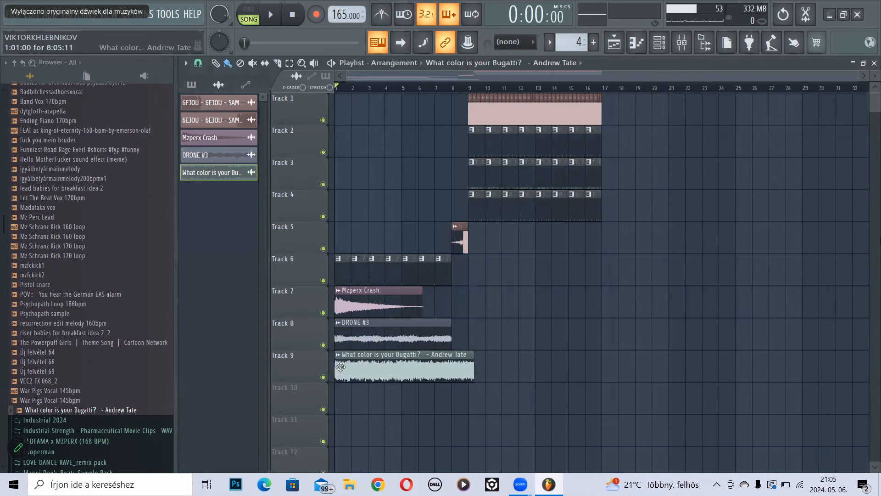
- Solo Track 9 and play the "What color is your Bugatti?" clip from bar 5
{"action": "left_click", "coordinate": [402, 88]}
{"action": "right_click", "coordinate": [323, 377]}
{"action": "key", "text": "space"}
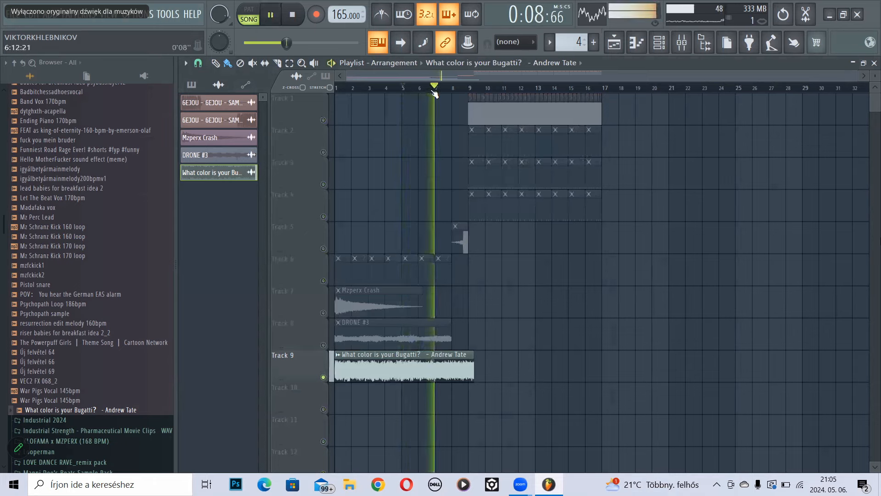
{"action": "key", "text": "space"}
- Trim the start of the Track 9 clip to about the middle of bar 7 and play it from there
{"action": "left_click_drag", "start_coordinate": [334, 371], "coordinate": [353, 371]}
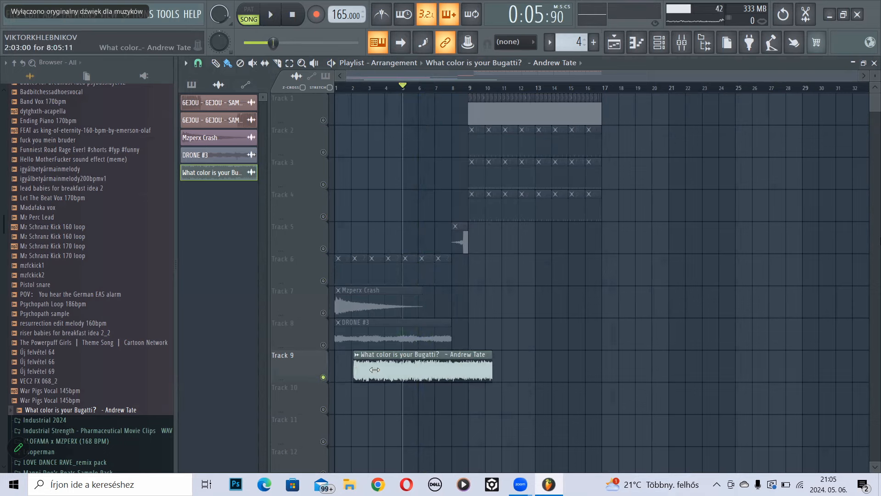
{"action": "left_click_drag", "start_coordinate": [356, 370], "coordinate": [443, 371]}
{"action": "left_click", "coordinate": [445, 88]}
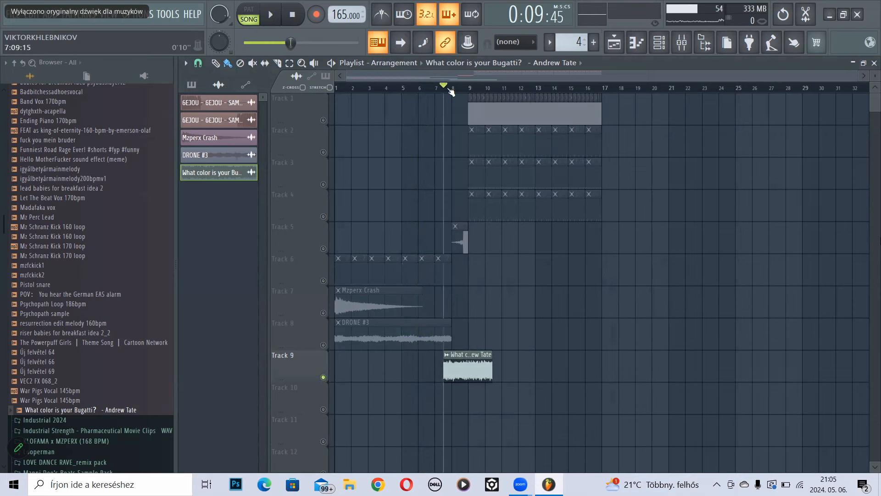
{"action": "scroll", "coordinate": [447, 92], "scroll_direction": "up", "scroll_amount": 4}
{"action": "key", "text": "space"}
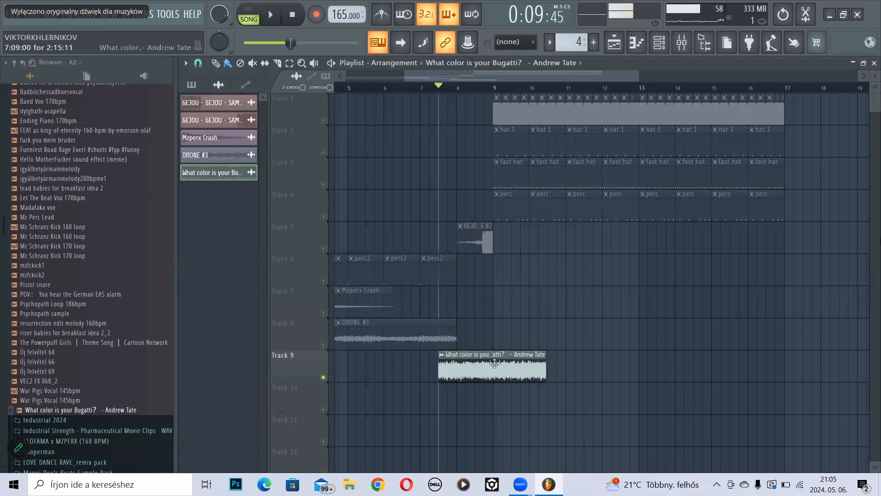
- Move the trimmed Track 9 clip to start at bar 8 and shorten its end to about bar 9
{"action": "left_click_drag", "start_coordinate": [486, 363], "coordinate": [505, 364]}
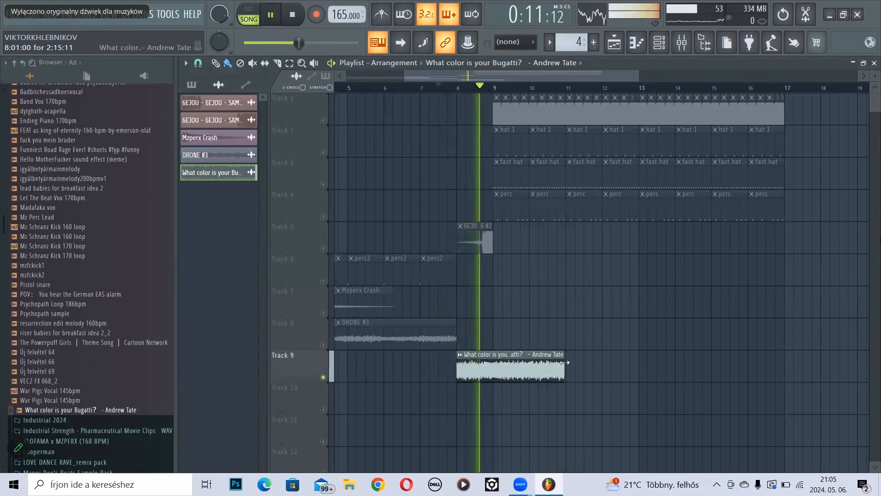
{"action": "key", "text": "space"}
{"action": "left_click_drag", "start_coordinate": [569, 364], "coordinate": [494, 365]}
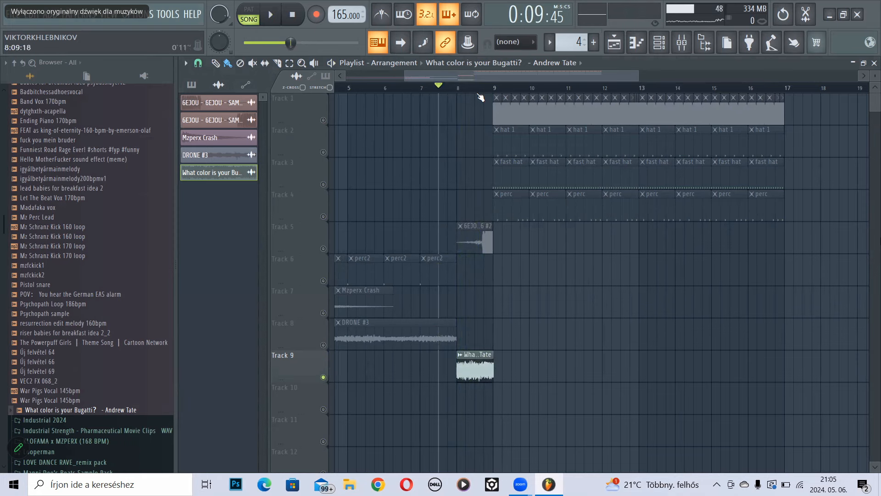
- Slice the Track 9 clip at bar 9 and remove the excess beyond it
{"action": "scroll", "coordinate": [479, 91], "scroll_direction": "up", "scroll_amount": 3}
{"action": "left_click", "coordinate": [279, 64]}
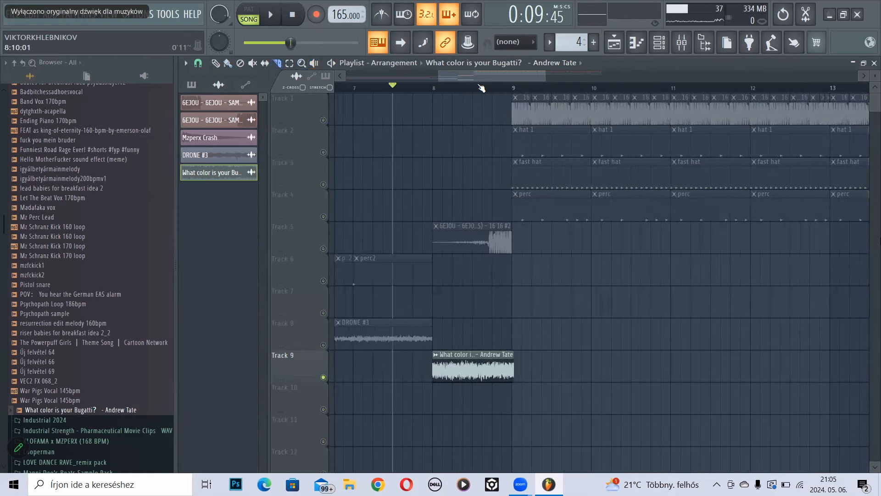
{"action": "scroll", "coordinate": [481, 87], "scroll_direction": "up", "scroll_amount": 3}
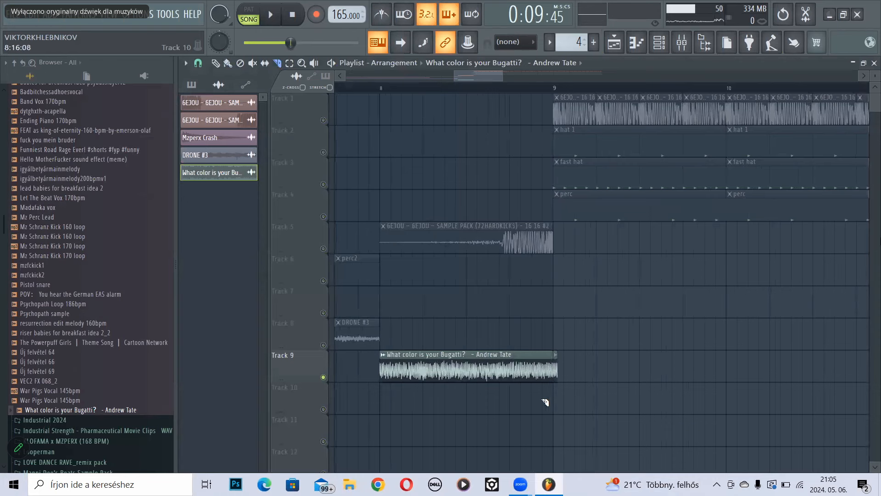
{"action": "left_click", "coordinate": [228, 63]}
- Unmute Tracks 5 and 1 and play the "What color is your Bugatti?" clip together with them from just before bar 8
{"action": "left_click", "coordinate": [323, 248]}
{"action": "left_click", "coordinate": [324, 120]}
{"action": "key", "text": "space"}
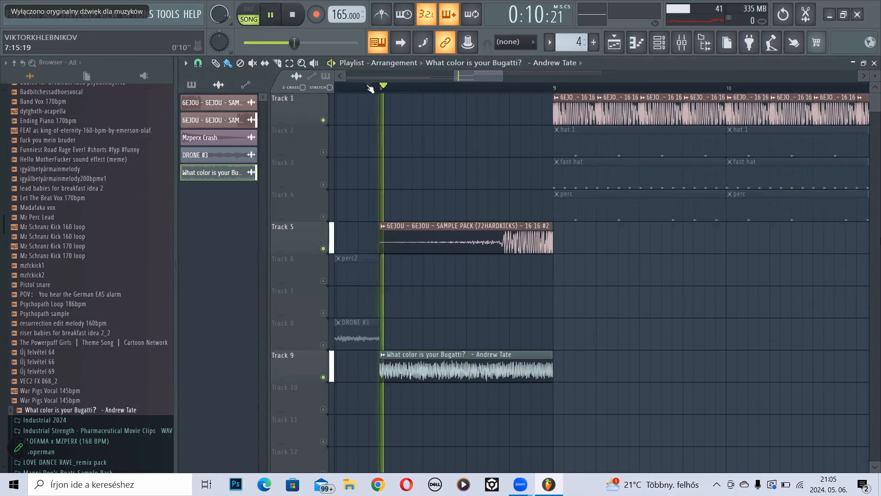
{"action": "key", "text": "space"}
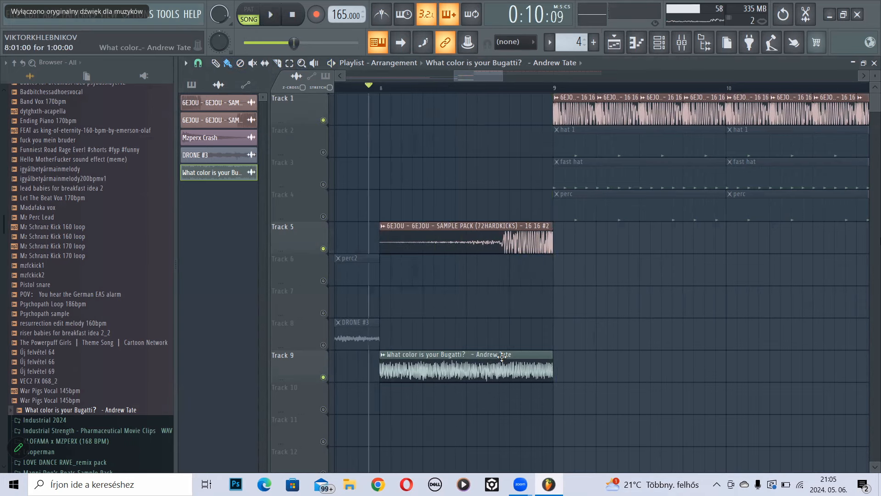
- Route the "What color is your Bugatti?" vocal channel to mixer track Insert 6
{"action": "left_click", "coordinate": [520, 354]}
{"action": "left_click", "coordinate": [687, 40]}
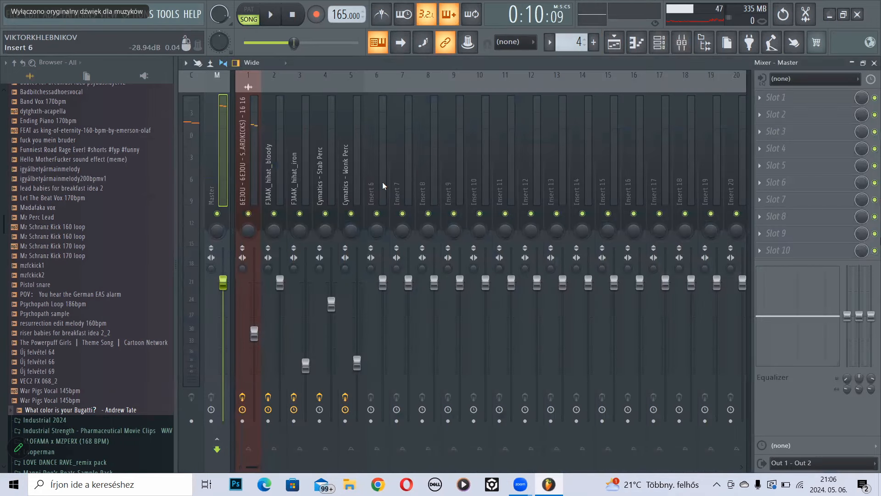
{"action": "left_click", "coordinate": [378, 184]}
{"action": "right_click", "coordinate": [378, 184]}
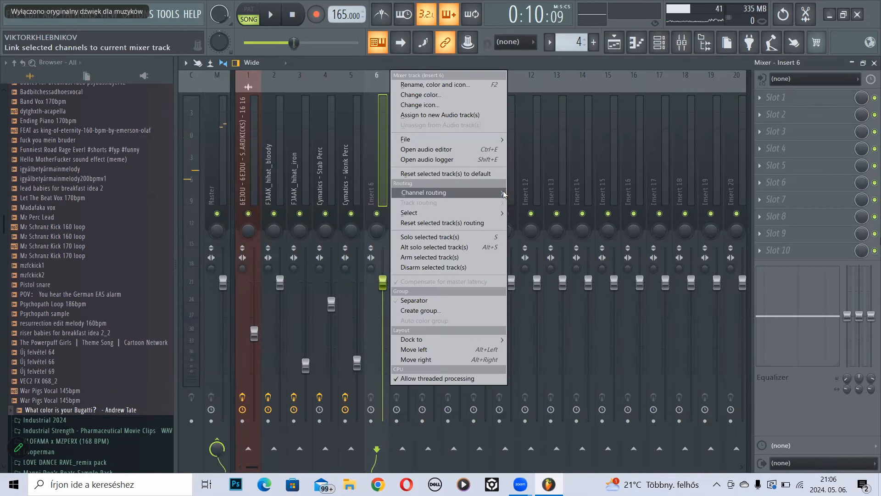
{"action": "mouse_move", "coordinate": [440, 192]}
{"action": "left_click", "coordinate": [540, 192]}
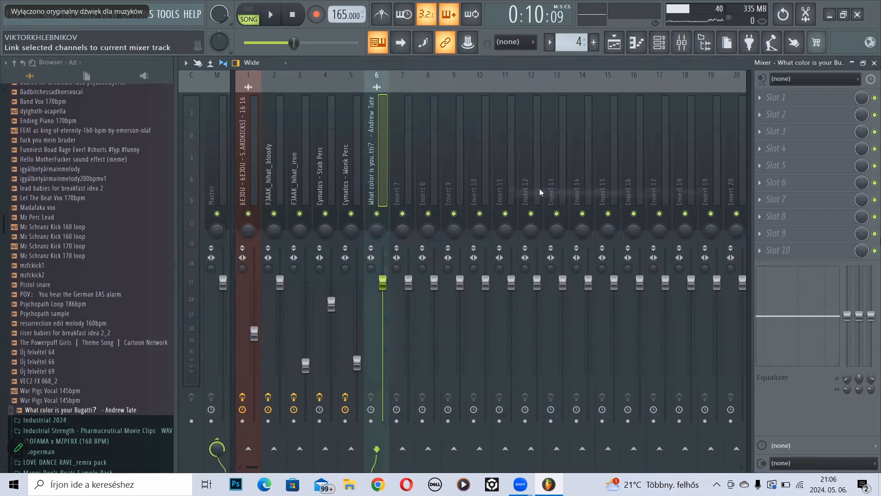
- Add Fruity parametric EQ 2 in slot 2 of the vocal's mixer track, with band 1 as a high pass shifted to a higher frequency
{"action": "left_click", "coordinate": [786, 114]}
{"action": "left_click", "coordinate": [638, 110]}
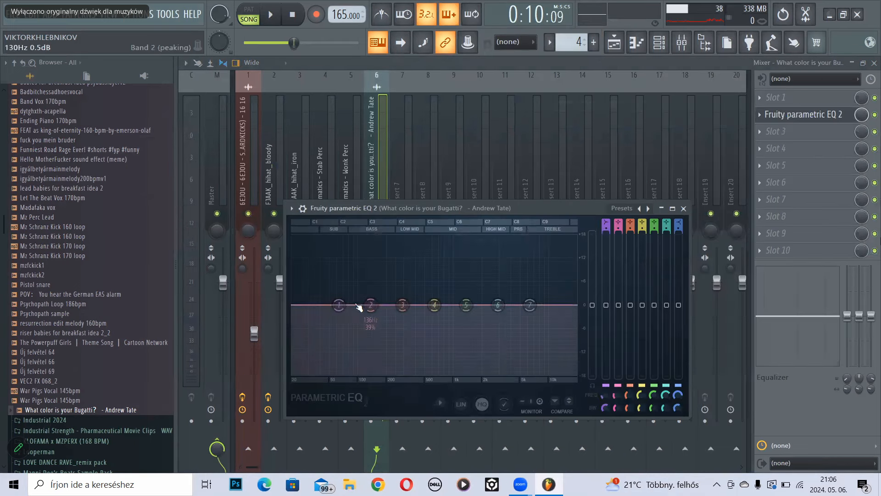
{"action": "left_click_drag", "start_coordinate": [344, 305], "coordinate": [346, 368]}
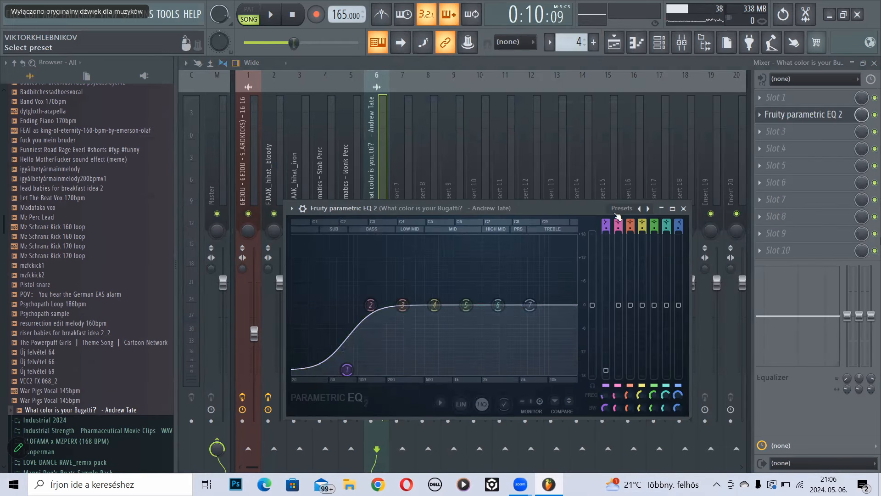
{"action": "scroll", "coordinate": [605, 221], "scroll_direction": "down", "scroll_amount": 2}
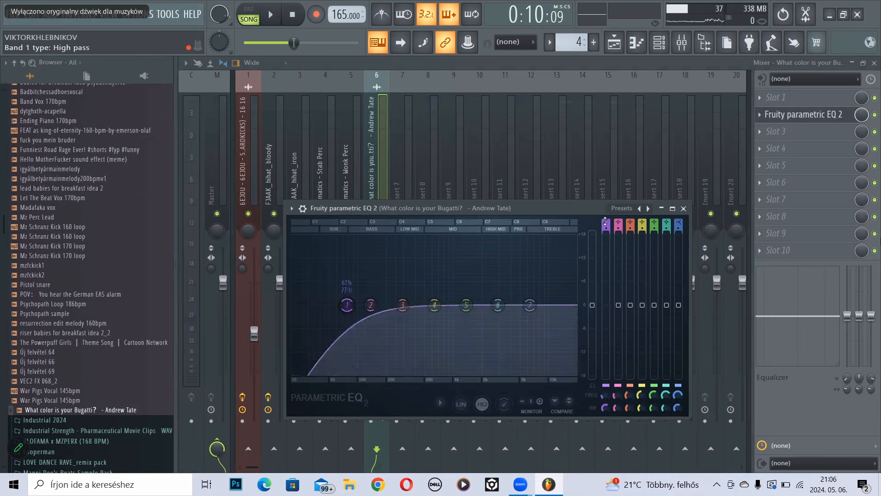
{"action": "scroll", "coordinate": [606, 229], "scroll_direction": "up", "scroll_amount": 2}
{"action": "left_click_drag", "start_coordinate": [345, 302], "coordinate": [381, 304]}
{"action": "key", "text": "space"}
{"action": "left_click", "coordinate": [684, 208]}
- Add Fruity Blood Overdrive in slot 4 of the vocal's mixer track and listen to it in the song
{"action": "left_click", "coordinate": [759, 149]}
{"action": "key", "text": "space"}
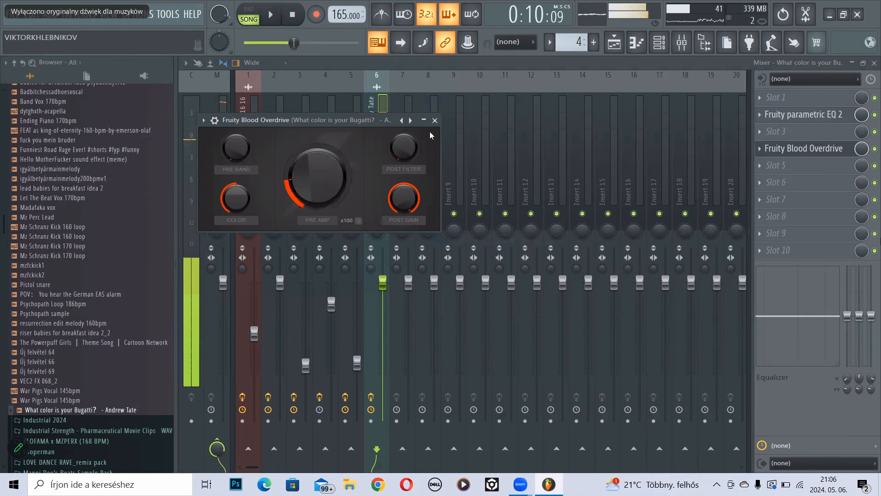
{"action": "left_click", "coordinate": [435, 120]}
- Add Fruity Chorus in slot 6, lower the vocal's mixer track to 85% during playback, and return to the playlist
{"action": "left_click", "coordinate": [822, 182]}
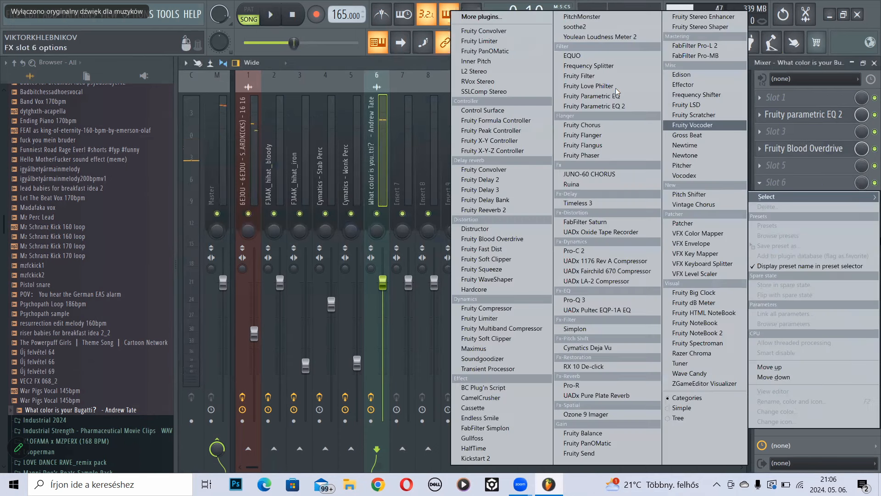
{"action": "left_click", "coordinate": [582, 125]}
{"action": "key", "text": "space"}
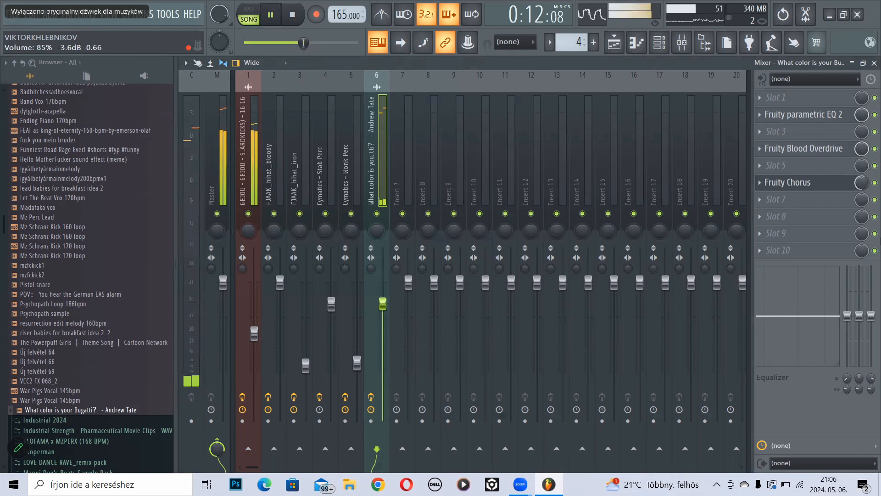
{"action": "left_click", "coordinate": [614, 42]}
{"action": "key", "text": "space"}
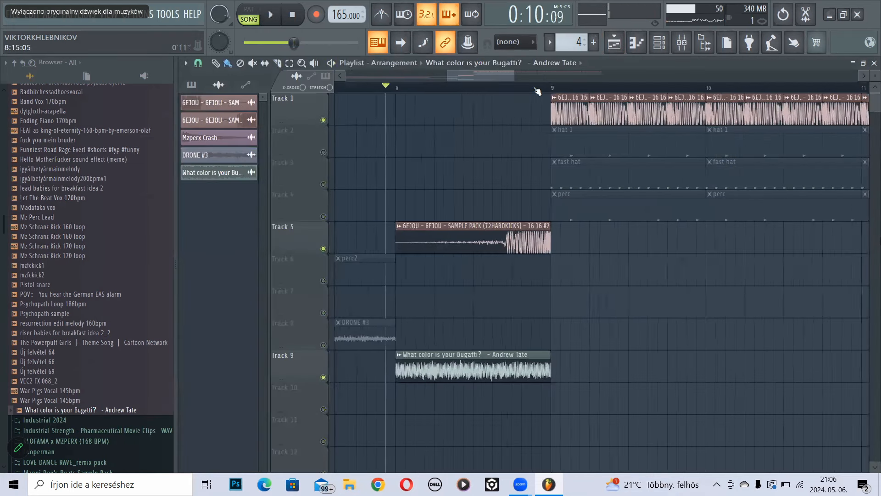
{"action": "scroll", "coordinate": [364, 98], "scroll_direction": "down", "scroll_amount": 5}
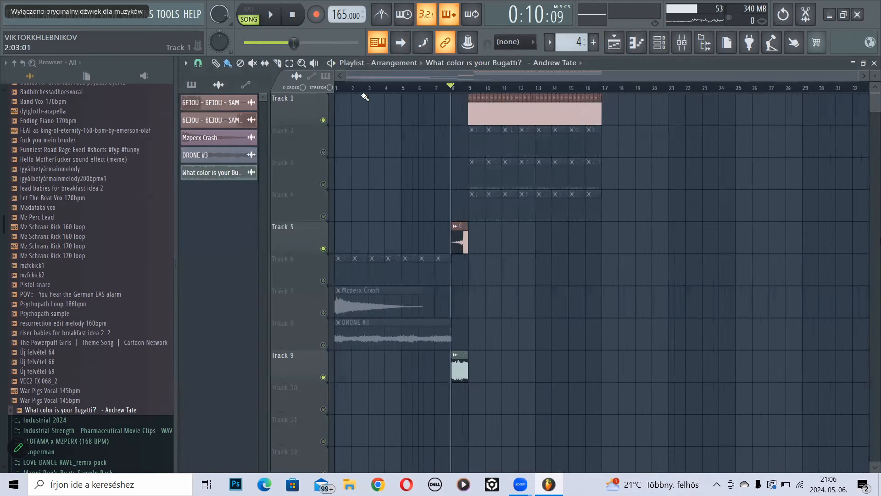
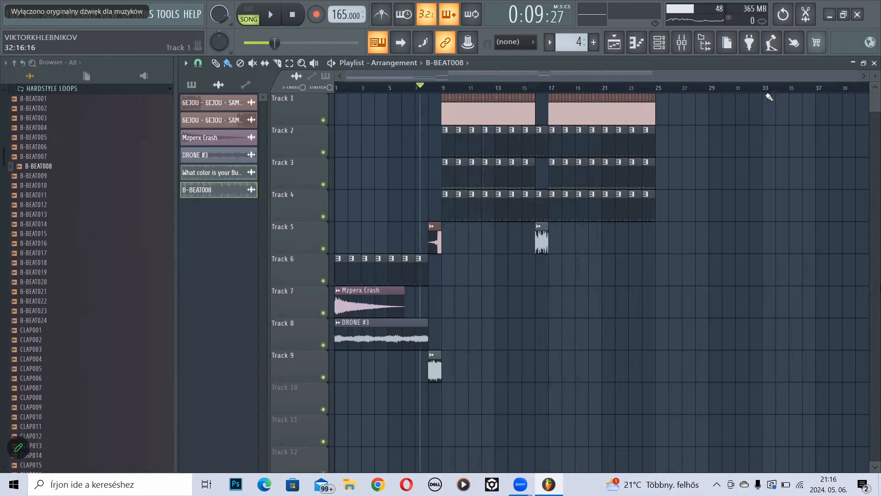
- Temporarily place a B-BEAT008 clip on Track 1 just after bar 33, return the playhead to the song start, and delete the clip
{"action": "left_click", "coordinate": [771, 95]}
{"action": "left_click", "coordinate": [764, 87]}
{"action": "left_click_drag", "start_coordinate": [718, 91], "coordinate": [548, 89]}
{"action": "key", "text": "space"}
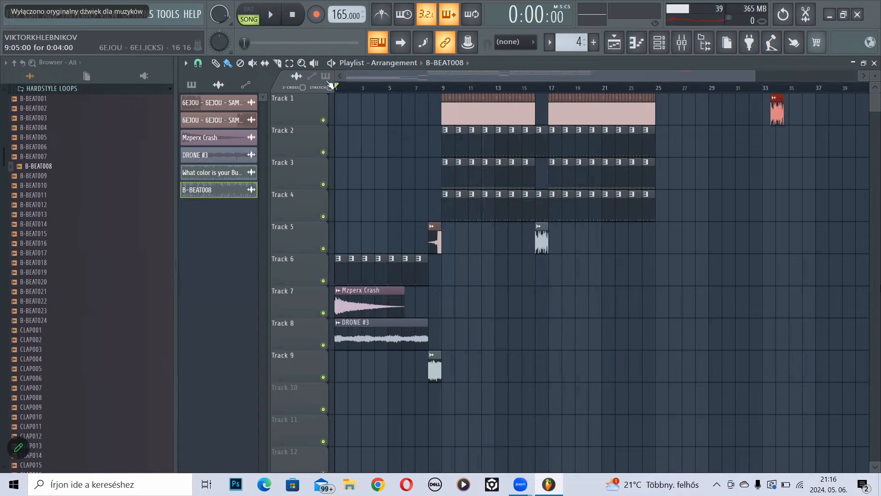
{"action": "right_click", "coordinate": [780, 113]}
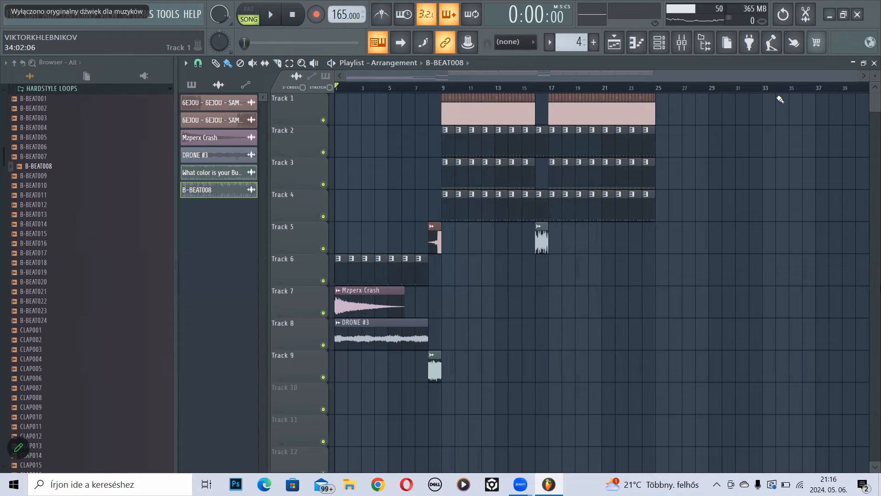
- Move the playhead across the two drop sections from bar 9 to about bar 25
{"action": "left_click", "coordinate": [445, 90]}
{"action": "left_click_drag", "start_coordinate": [447, 93], "coordinate": [657, 90]}
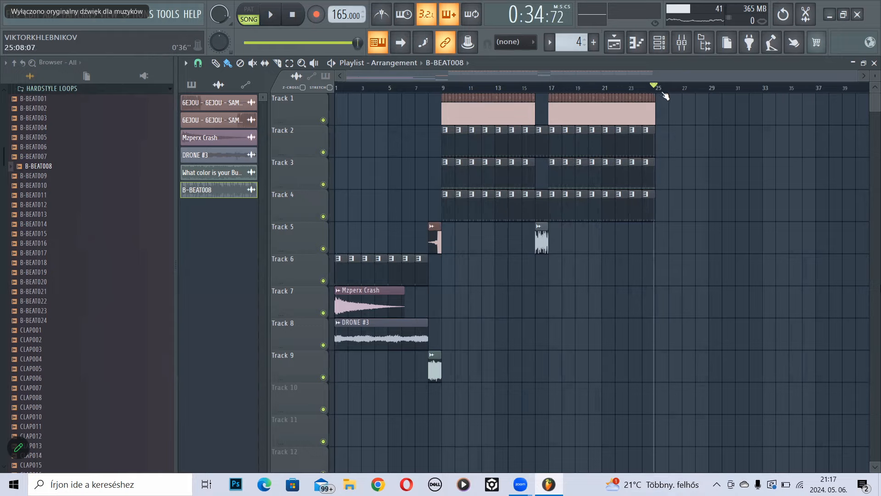
{"action": "left_click", "coordinate": [661, 92]}
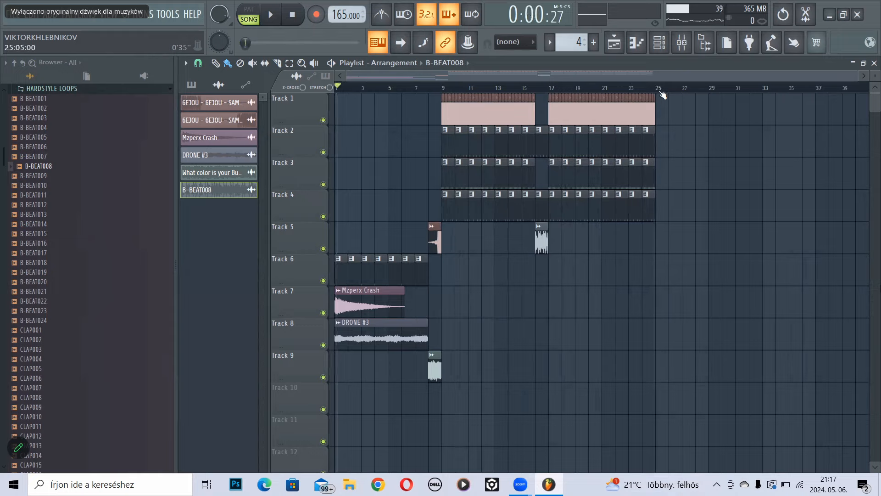
- Place the B-BEAT008 clip near bar 33 on Track 1 again, check the song time at bar 33, and delete the clip
{"action": "left_click", "coordinate": [770, 97]}
{"action": "left_click", "coordinate": [764, 89]}
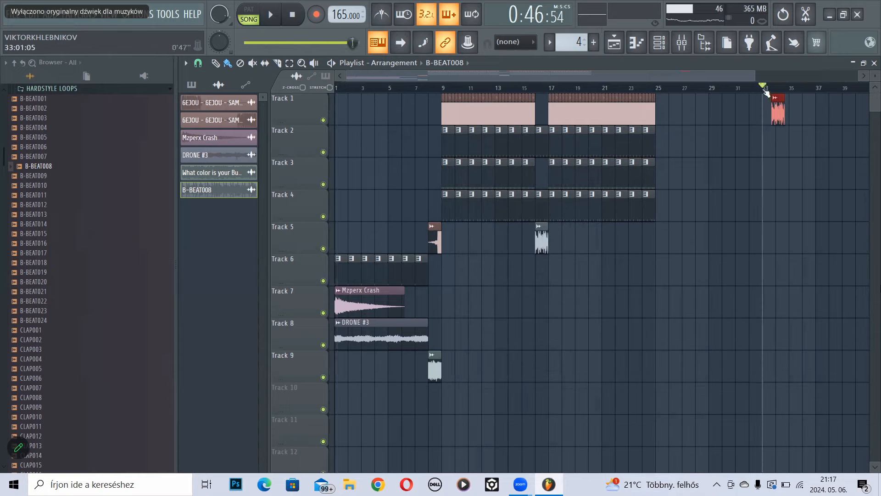
{"action": "left_click_drag", "start_coordinate": [764, 90], "coordinate": [342, 118]}
{"action": "right_click", "coordinate": [774, 110]}
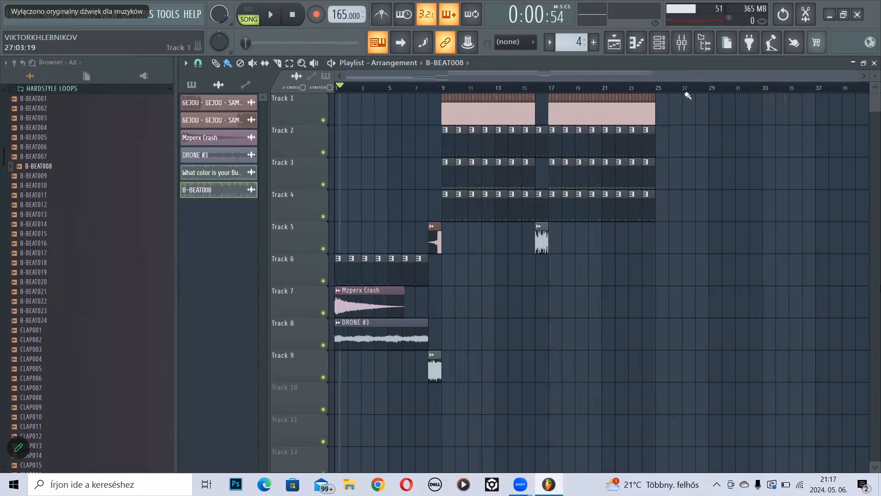
{"action": "left_click_drag", "start_coordinate": [394, 89], "coordinate": [303, 93]}
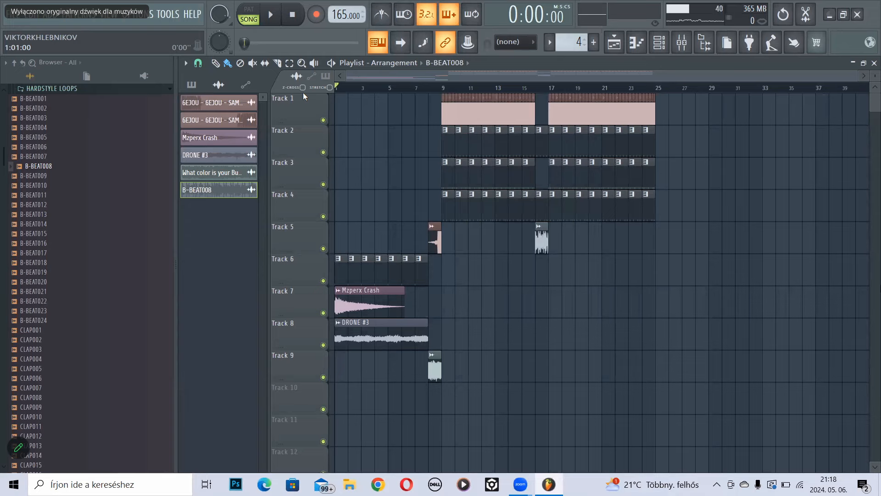
- Place a B-BEAT008 clip far out on Track 1 at about bar 73
{"action": "left_click_drag", "start_coordinate": [556, 77], "coordinate": [877, 79]}
{"action": "left_click_drag", "start_coordinate": [707, 78], "coordinate": [877, 79]}
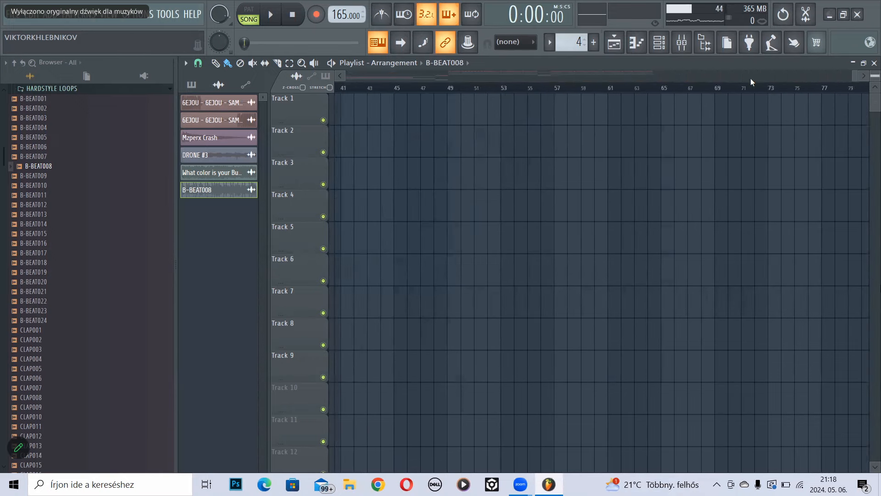
{"action": "left_click", "coordinate": [793, 102]}
{"action": "scroll", "coordinate": [755, 93], "scroll_direction": "down", "scroll_amount": 3}
{"action": "left_click", "coordinate": [770, 100]}
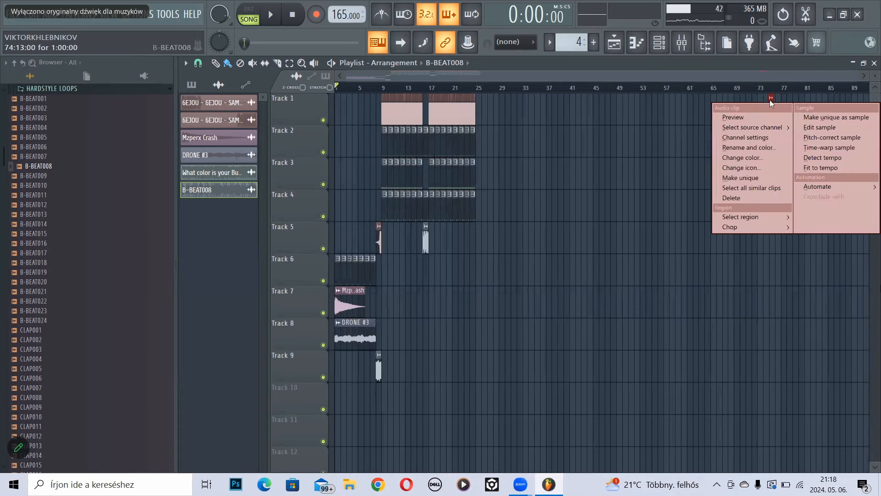
{"action": "left_click", "coordinate": [760, 98]}
{"action": "left_click", "coordinate": [760, 98]}
- Place another B-BEAT008 clip on Track 2 and move it out to about bar 193
{"action": "left_click_drag", "start_coordinate": [771, 106], "coordinate": [772, 127]}
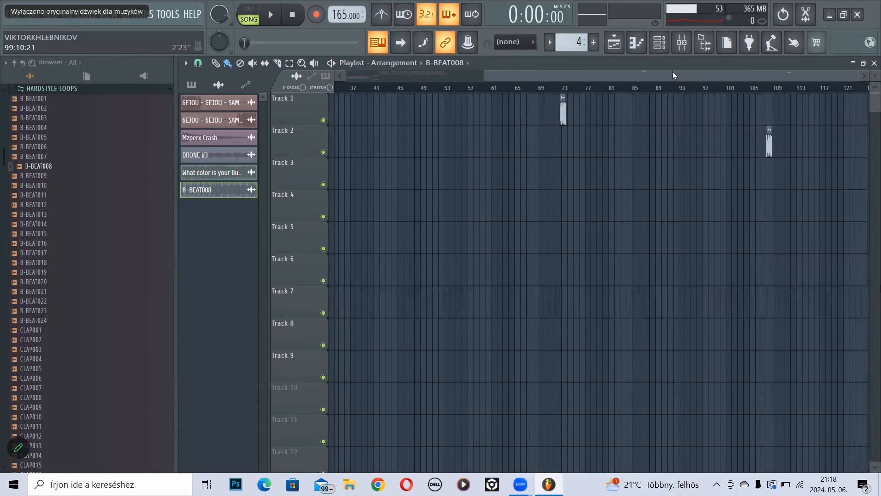
{"action": "scroll", "coordinate": [673, 73], "scroll_direction": "right", "scroll_amount": 5}
{"action": "left_click_drag", "start_coordinate": [475, 134], "coordinate": [755, 134]}
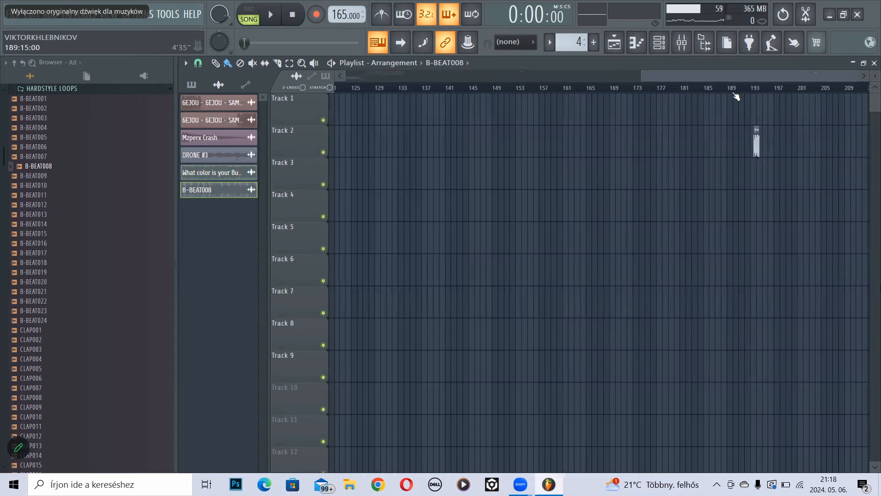
{"action": "scroll", "coordinate": [766, 91], "scroll_direction": "down", "scroll_amount": 3}
- Position the playhead at about bar 193, just before the Track 2 clip, to check the song time there
{"action": "left_click_drag", "start_coordinate": [808, 90], "coordinate": [825, 90]}
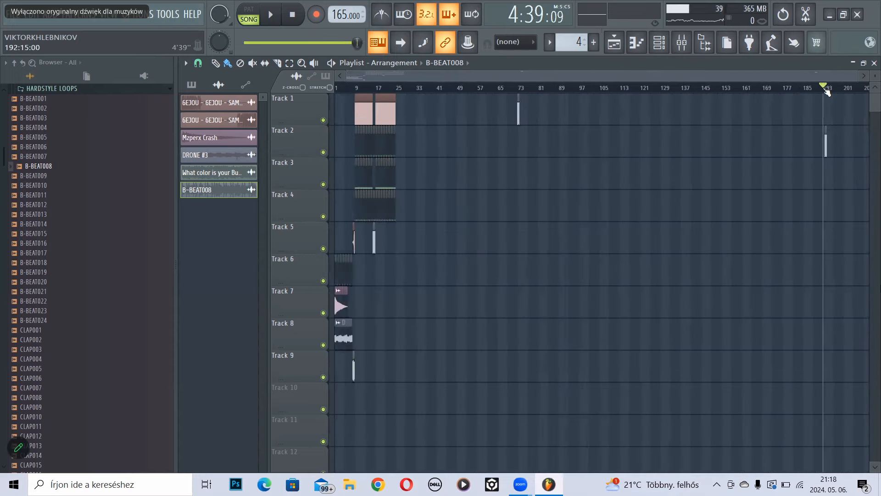
{"action": "scroll", "coordinate": [836, 89], "scroll_direction": "up", "scroll_amount": 2}
{"action": "scroll", "coordinate": [837, 89], "scroll_direction": "up", "scroll_amount": 3}
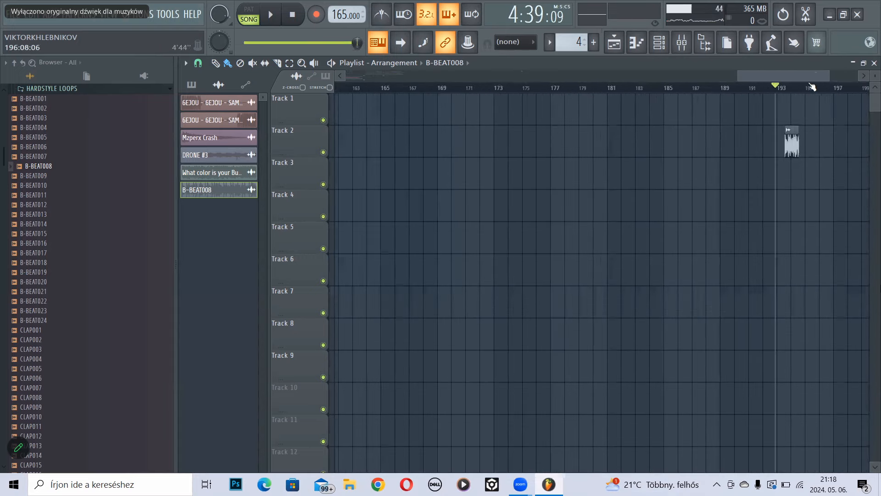
{"action": "left_click", "coordinate": [735, 91]}
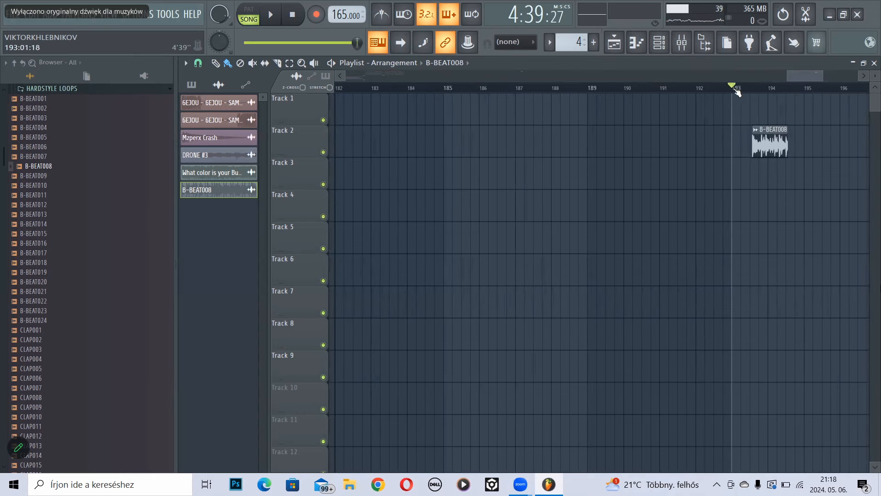
{"action": "mouse_move", "coordinate": [734, 91]}
{"action": "left_mouse_down"}
{"action": "mouse_move", "coordinate": [763, 89]}
{"action": "mouse_move", "coordinate": [734, 97]}
{"action": "left_mouse_up"}
{"action": "scroll", "coordinate": [735, 88], "scroll_direction": "down", "scroll_amount": 5}
{"action": "scroll", "coordinate": [736, 89], "scroll_direction": "down", "scroll_amount": 2}
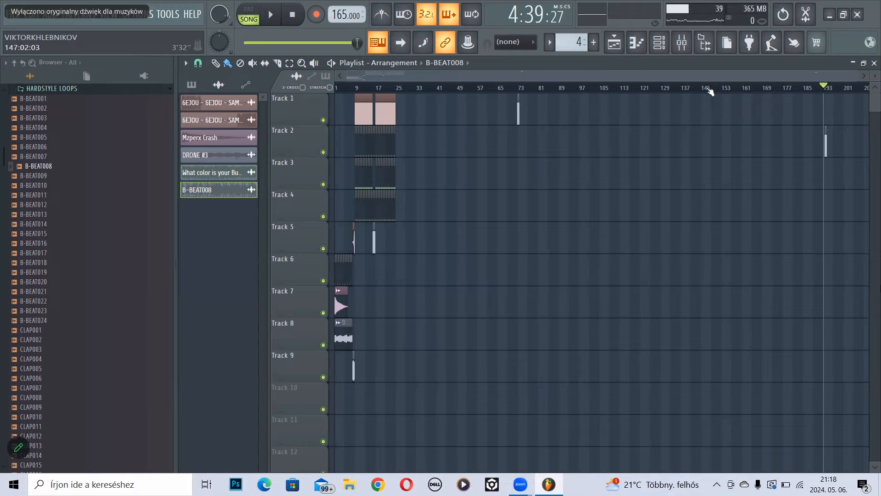
- Remove the B-BEAT008 clip from Track 2 near bar 193 and return the playhead to the song start
{"action": "left_click_drag", "start_coordinate": [709, 88], "coordinate": [791, 105]}
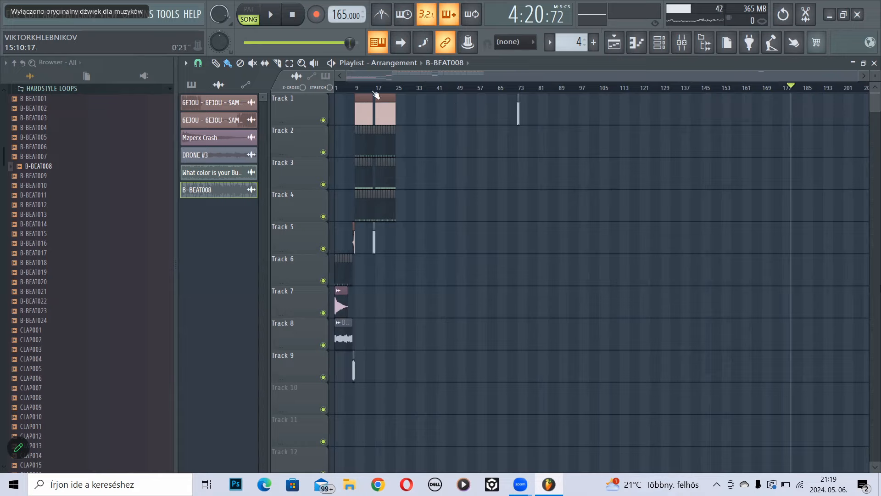
{"action": "left_click_drag", "start_coordinate": [348, 88], "coordinate": [275, 91]}
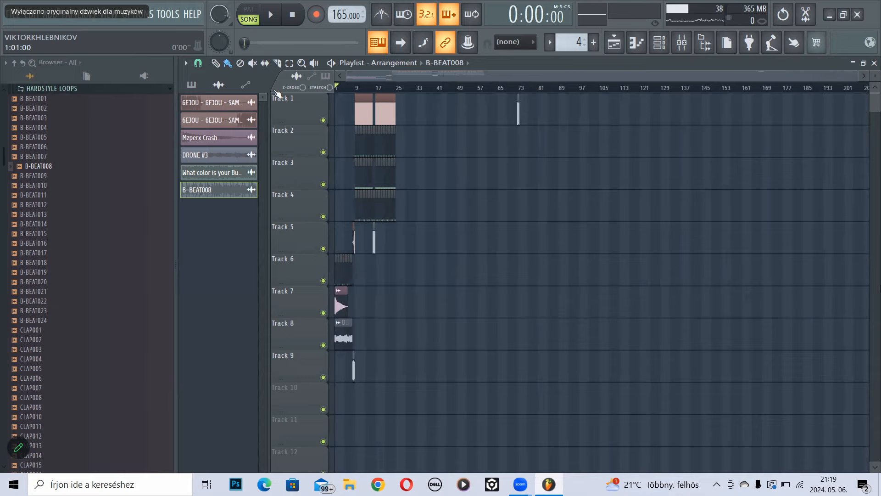
{"action": "scroll", "coordinate": [336, 90], "scroll_direction": "up", "scroll_amount": 6}
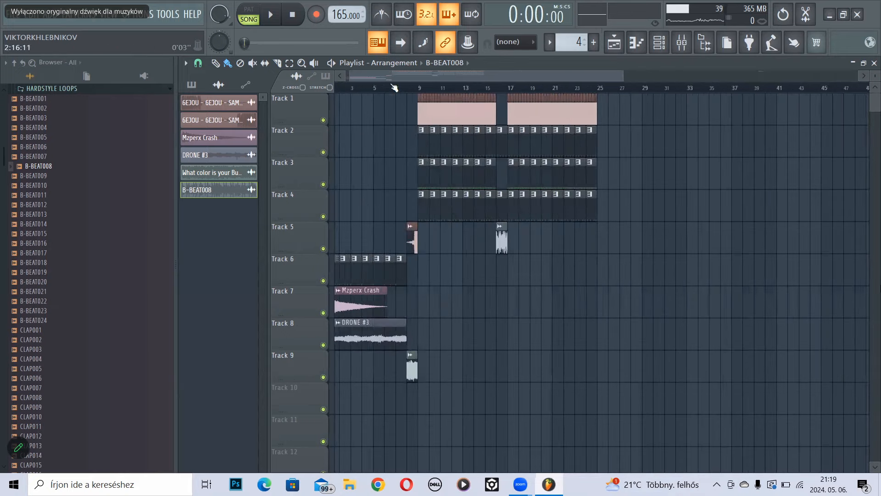
- Move the playhead back and forth between the song start and about bar 8 to review the intro section
{"action": "left_click", "coordinate": [412, 86]}
{"action": "key", "text": "space"}
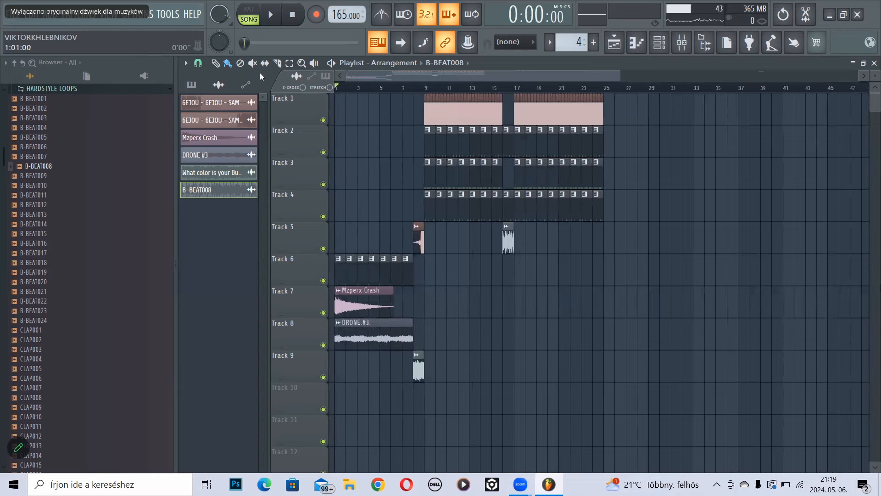
{"action": "left_click_drag", "start_coordinate": [429, 88], "coordinate": [316, 90]}
{"action": "left_click", "coordinate": [407, 89]}
{"action": "left_click_drag", "start_coordinate": [408, 92], "coordinate": [275, 73]}
{"action": "mouse_move", "coordinate": [409, 91]}
{"action": "left_mouse_down"}
{"action": "mouse_move", "coordinate": [320, 97]}
{"action": "mouse_move", "coordinate": [425, 92]}
{"action": "mouse_move", "coordinate": [321, 96]}
{"action": "left_mouse_up"}
{"action": "scroll", "coordinate": [370, 90], "scroll_direction": "up", "scroll_amount": 2}
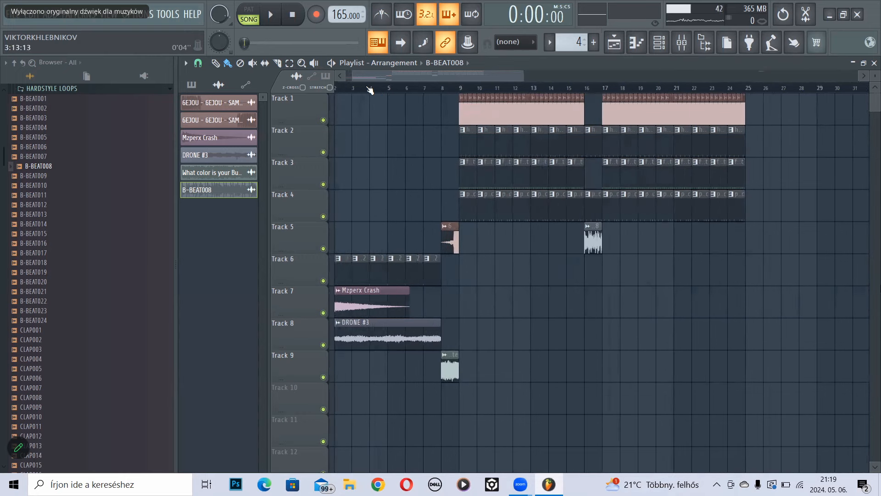
{"action": "left_click_drag", "start_coordinate": [395, 78], "coordinate": [362, 80]}
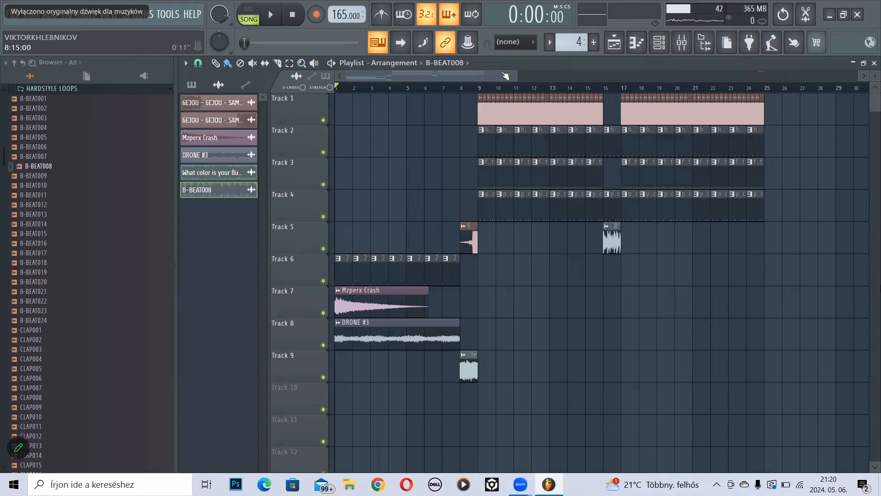
- Move the playhead through bar 8 to review the kick buildup and vocal transition before the drop
{"action": "left_click", "coordinate": [480, 89]}
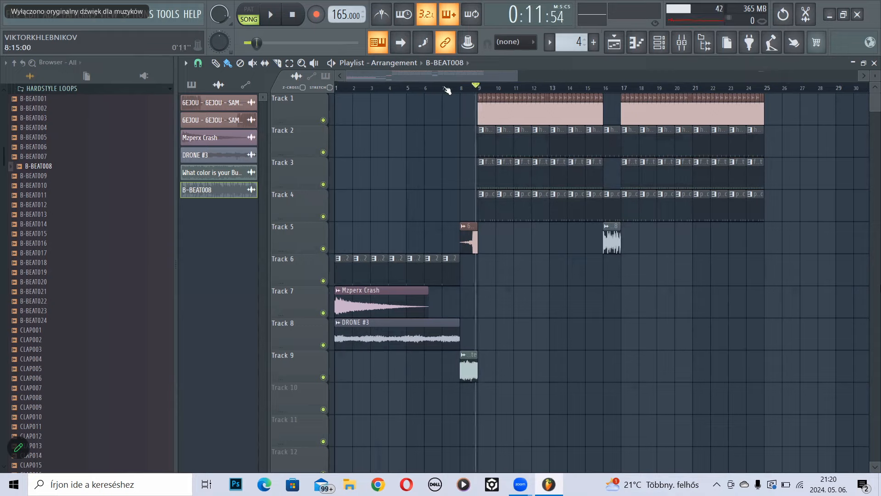
{"action": "left_click", "coordinate": [463, 91]}
{"action": "mouse_move", "coordinate": [465, 94]}
{"action": "left_mouse_down"}
{"action": "mouse_move", "coordinate": [480, 91]}
{"action": "mouse_move", "coordinate": [329, 90]}
{"action": "mouse_move", "coordinate": [478, 90]}
{"action": "mouse_move", "coordinate": [364, 86]}
{"action": "mouse_move", "coordinate": [329, 98]}
{"action": "mouse_move", "coordinate": [476, 96]}
{"action": "left_mouse_up"}
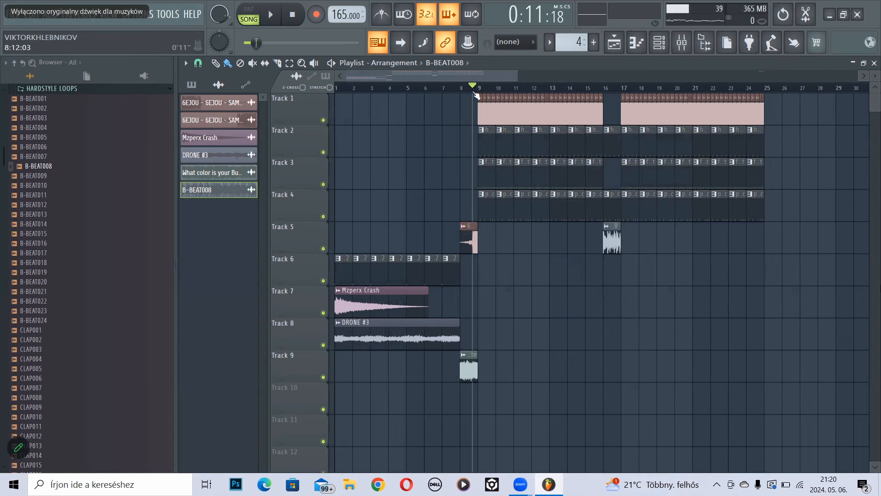
- Play the drop from bar 9 and return the playhead to the song start
{"action": "scroll", "coordinate": [475, 94], "scroll_direction": "up", "scroll_amount": 2}
{"action": "scroll", "coordinate": [470, 92], "scroll_direction": "down", "scroll_amount": 3}
{"action": "left_click", "coordinate": [464, 88]}
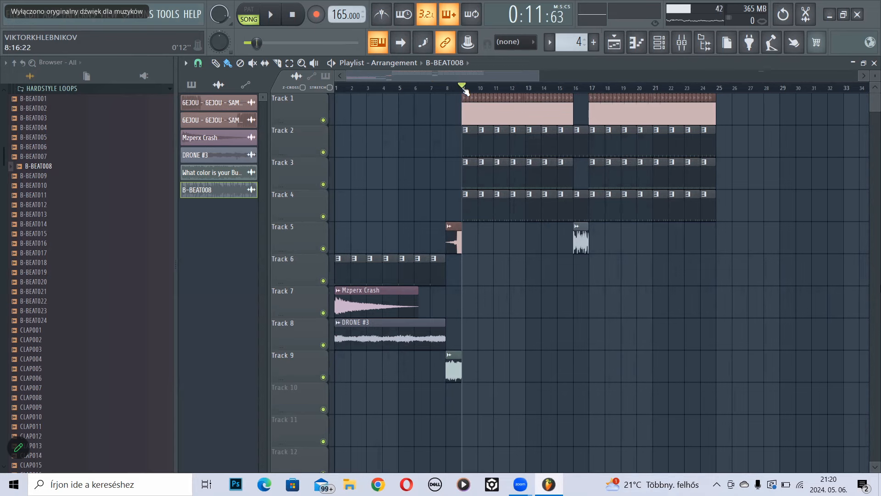
{"action": "scroll", "coordinate": [466, 91], "scroll_direction": "up", "scroll_amount": 2}
{"action": "left_click_drag", "start_coordinate": [456, 77], "coordinate": [403, 79]}
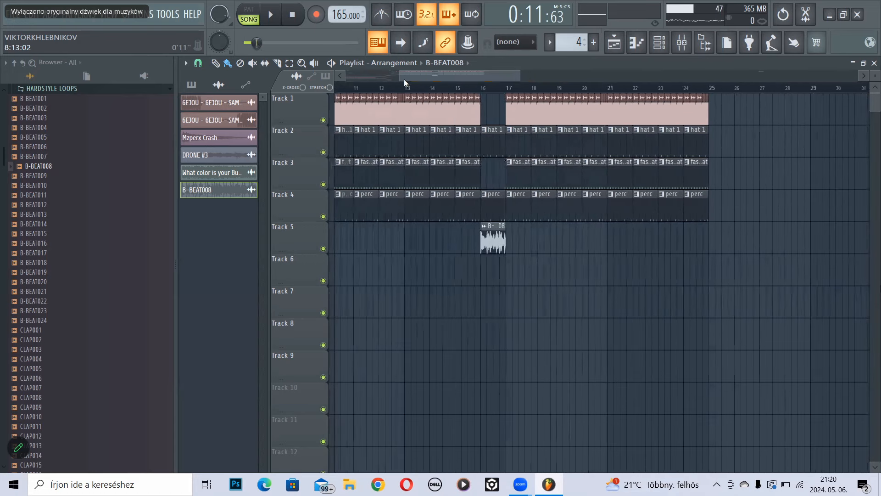
{"action": "scroll", "coordinate": [381, 87], "scroll_direction": "down", "scroll_amount": 3}
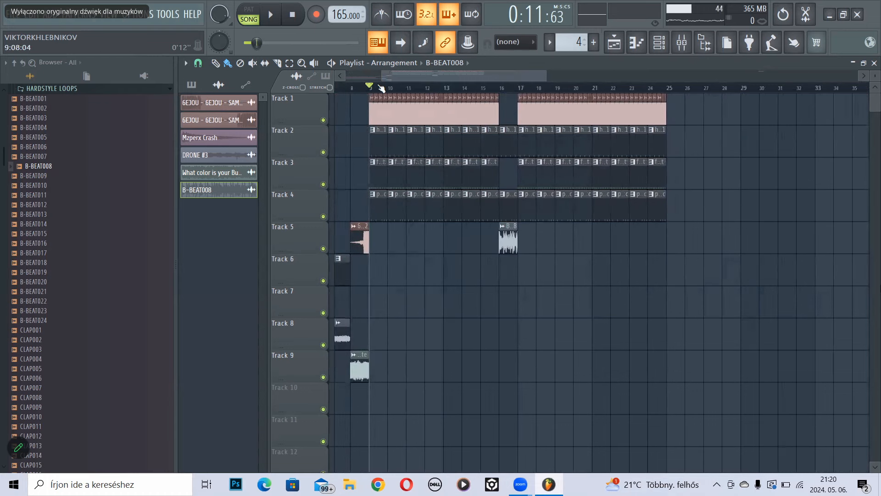
{"action": "key", "text": "space"}
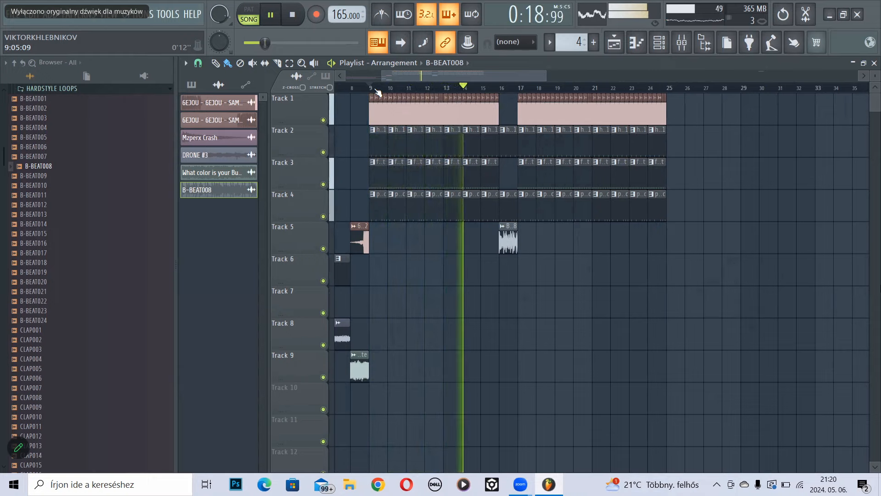
{"action": "scroll", "coordinate": [375, 89], "scroll_direction": "down", "scroll_amount": 5}
{"action": "left_click_drag", "start_coordinate": [377, 89], "coordinate": [254, 86]}
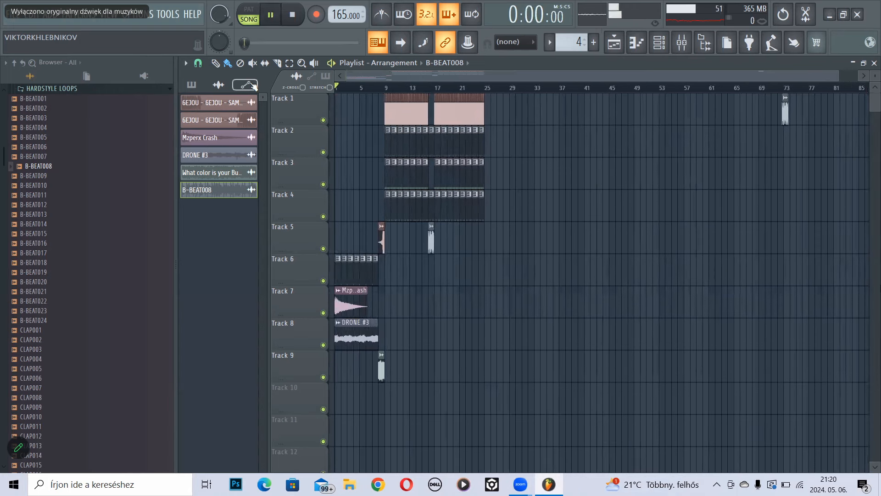
{"action": "key", "text": "space"}
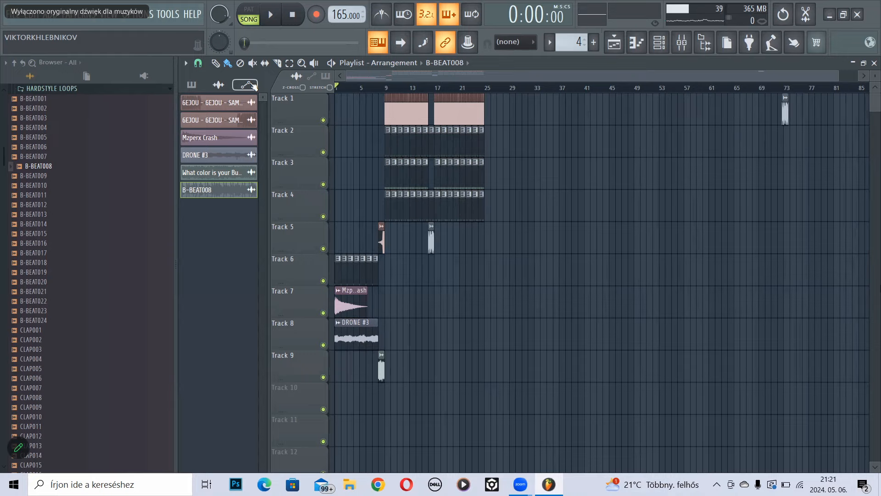
- Position the playhead at bar 9 to examine where the intro meets the drop, and return it to the song start
{"action": "left_click", "coordinate": [387, 88]}
{"action": "scroll", "coordinate": [387, 88], "scroll_direction": "up", "scroll_amount": 4}
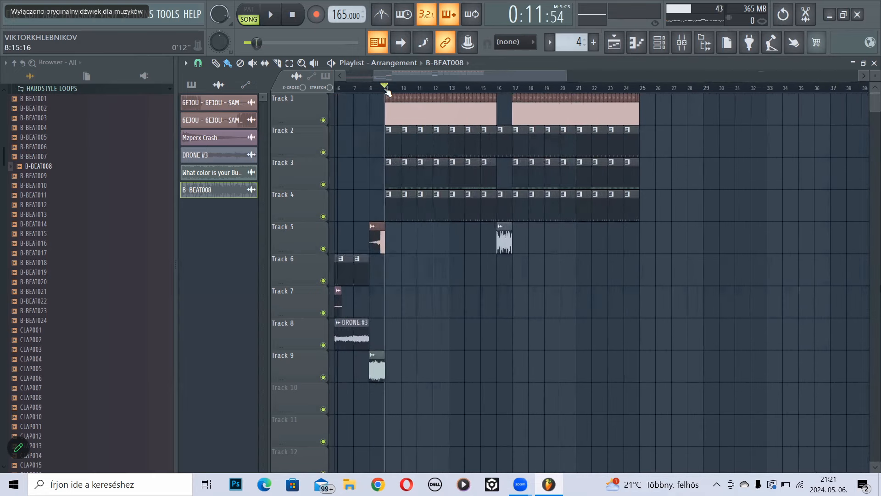
{"action": "scroll", "coordinate": [388, 92], "scroll_direction": "up", "scroll_amount": 1}
{"action": "scroll", "coordinate": [392, 93], "scroll_direction": "down", "scroll_amount": 3}
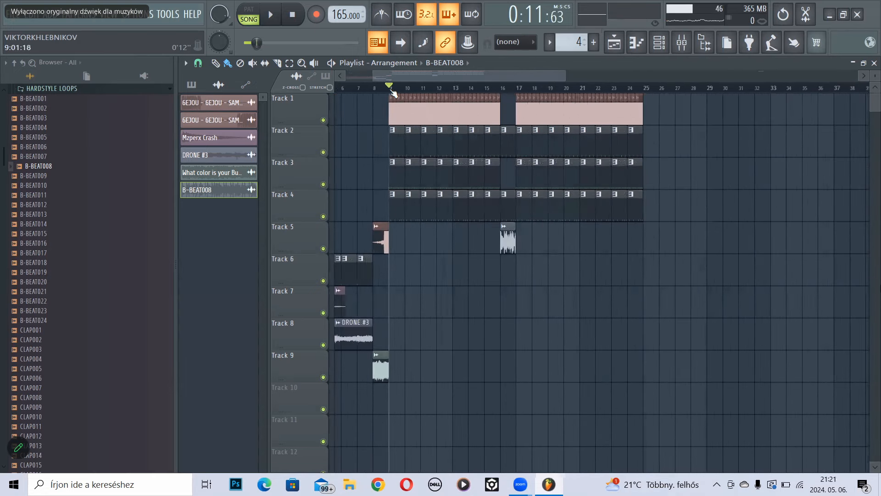
{"action": "scroll", "coordinate": [393, 89], "scroll_direction": "down", "scroll_amount": 3}
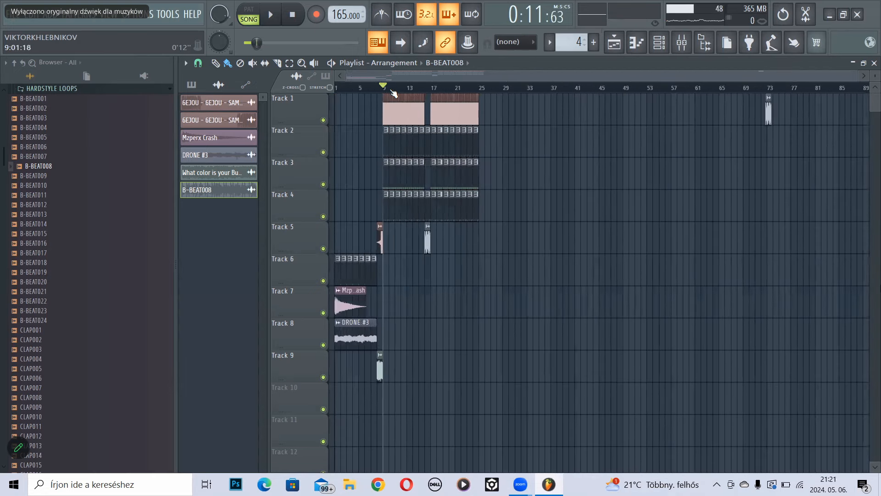
{"action": "left_click_drag", "start_coordinate": [386, 89], "coordinate": [307, 90]}
- Position the playhead around the end of bar 8 to inspect the transition clips, and reset it to the song start
{"action": "left_click", "coordinate": [383, 93]}
{"action": "scroll", "coordinate": [384, 89], "scroll_direction": "up", "scroll_amount": 6}
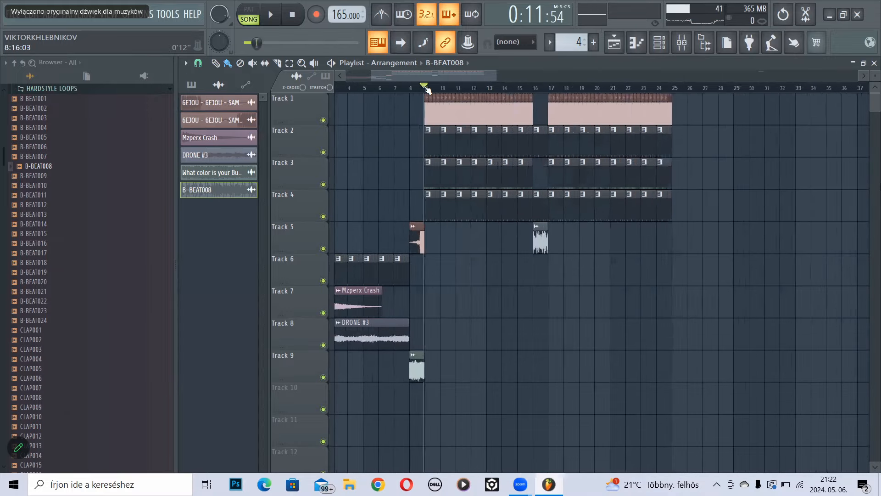
{"action": "scroll", "coordinate": [427, 88], "scroll_direction": "up", "scroll_amount": 3}
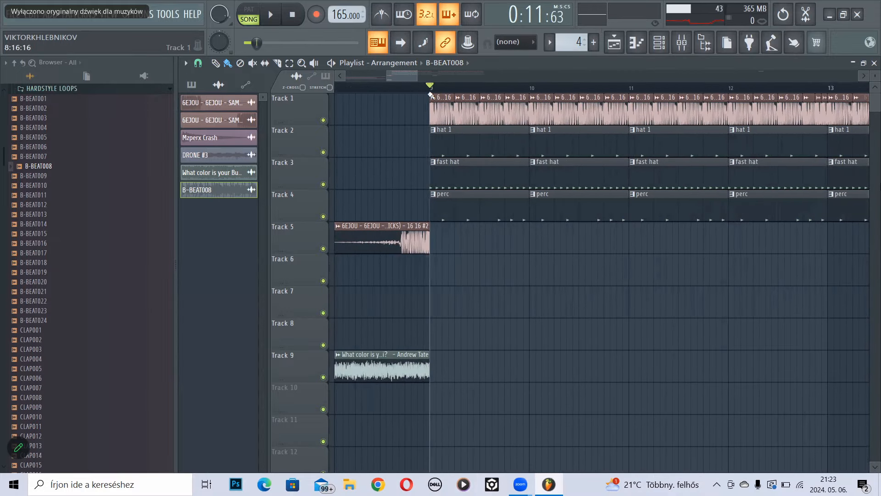
{"action": "scroll", "coordinate": [432, 96], "scroll_direction": "down", "scroll_amount": 3}
{"action": "scroll", "coordinate": [431, 95], "scroll_direction": "down", "scroll_amount": 6}
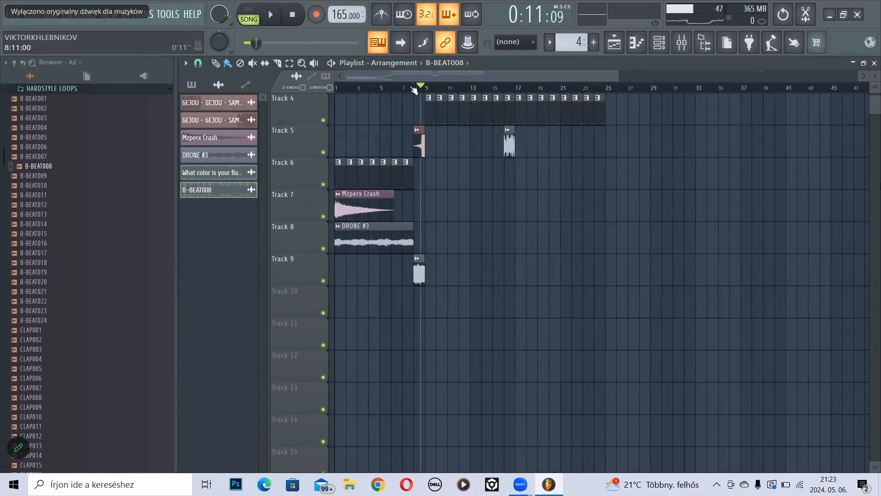
{"action": "key", "text": "space"}
{"action": "scroll", "coordinate": [416, 99], "scroll_direction": "up", "scroll_amount": 3}
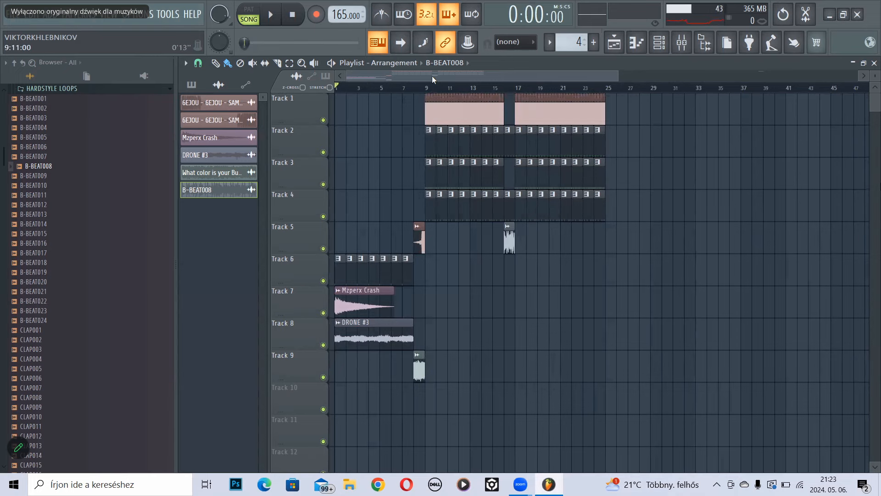
- Move the playhead to the drop's start at bar 9 and on to its end just before bar 25 to check the song times
{"action": "mouse_move", "coordinate": [392, 87]}
{"action": "left_mouse_down"}
{"action": "mouse_move", "coordinate": [369, 88]}
{"action": "mouse_move", "coordinate": [434, 95]}
{"action": "mouse_move", "coordinate": [412, 89]}
{"action": "left_mouse_up"}
{"action": "scroll", "coordinate": [429, 97], "scroll_direction": "up", "scroll_amount": 5}
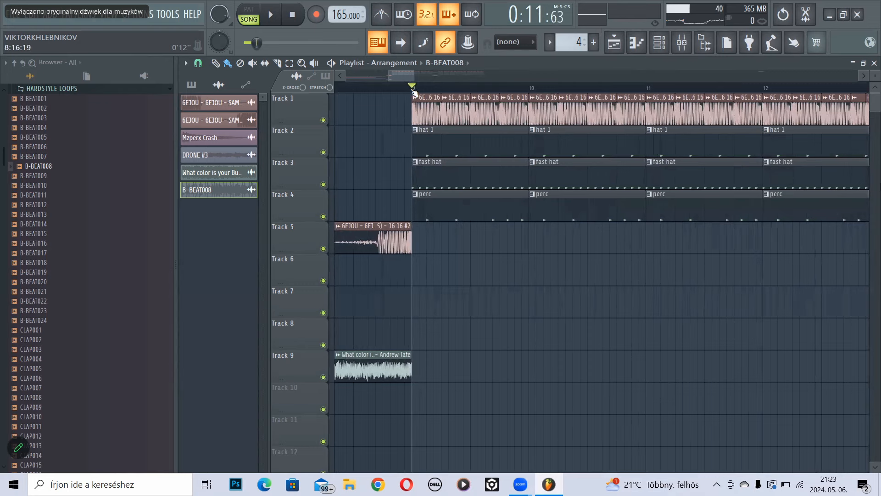
{"action": "scroll", "coordinate": [412, 90], "scroll_direction": "down", "scroll_amount": 5}
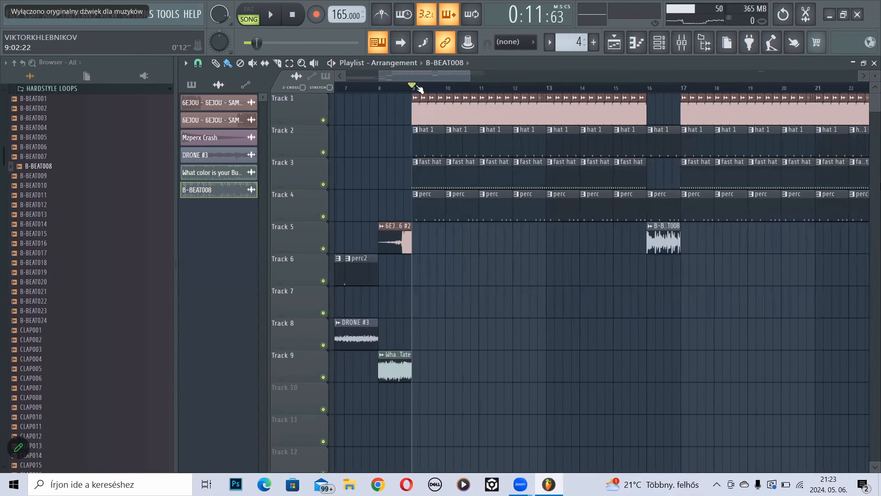
{"action": "scroll", "coordinate": [416, 89], "scroll_direction": "down", "scroll_amount": 6}
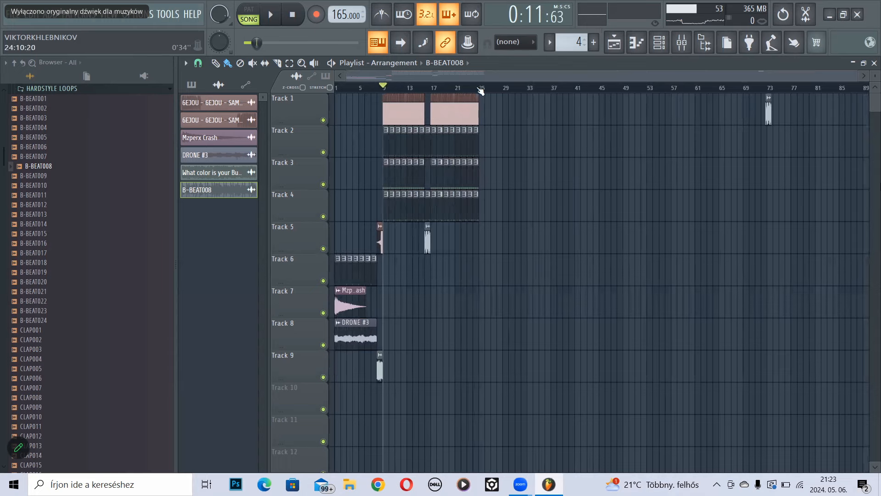
{"action": "left_click", "coordinate": [474, 89]}
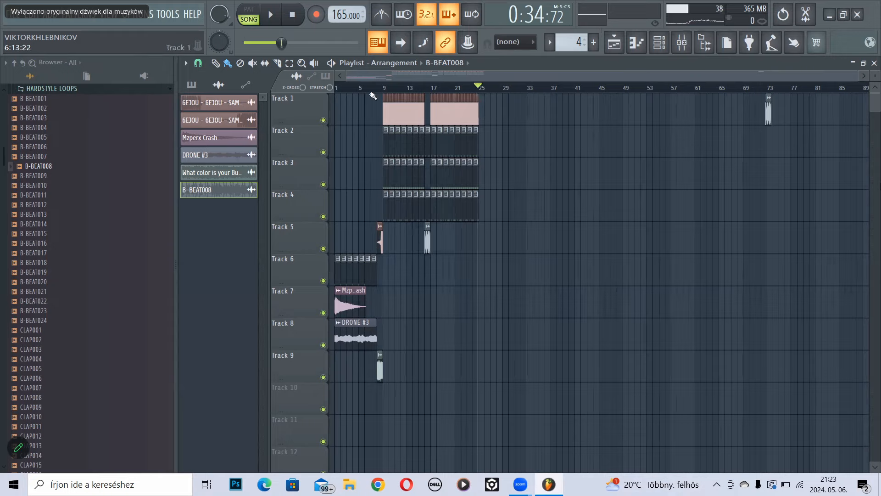
- Return the playhead from the drop's end to the song start and inspect the intro section
{"action": "scroll", "coordinate": [373, 91], "scroll_direction": "up", "scroll_amount": 5}
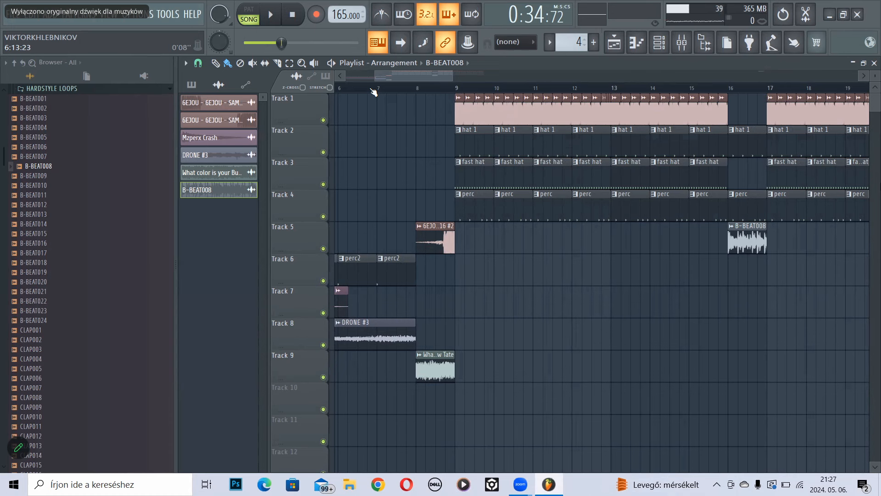
{"action": "scroll", "coordinate": [374, 92], "scroll_direction": "down", "scroll_amount": 8}
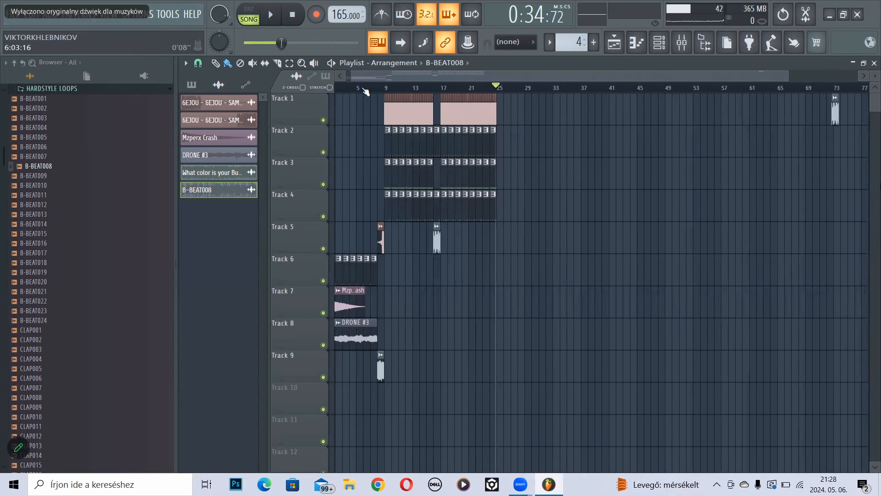
{"action": "left_click_drag", "start_coordinate": [363, 88], "coordinate": [292, 80]}
{"action": "scroll", "coordinate": [354, 94], "scroll_direction": "up", "scroll_amount": 3}
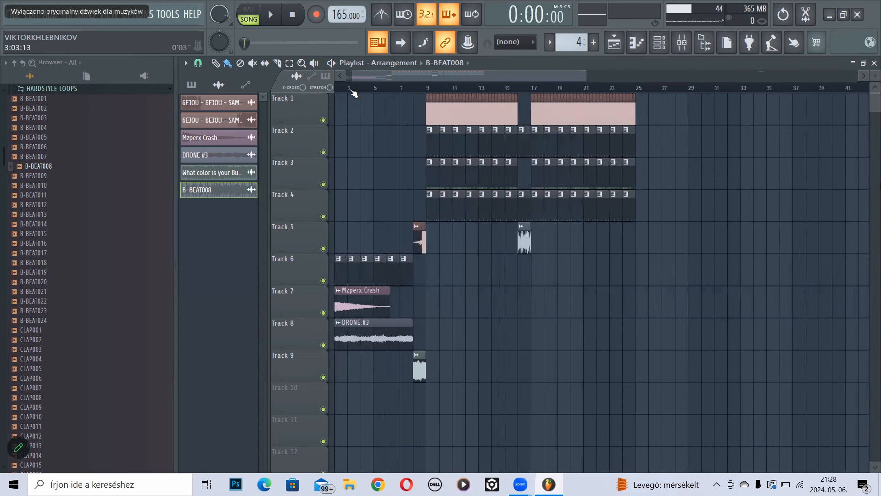
{"action": "scroll", "coordinate": [367, 92], "scroll_direction": "down", "scroll_amount": 1}
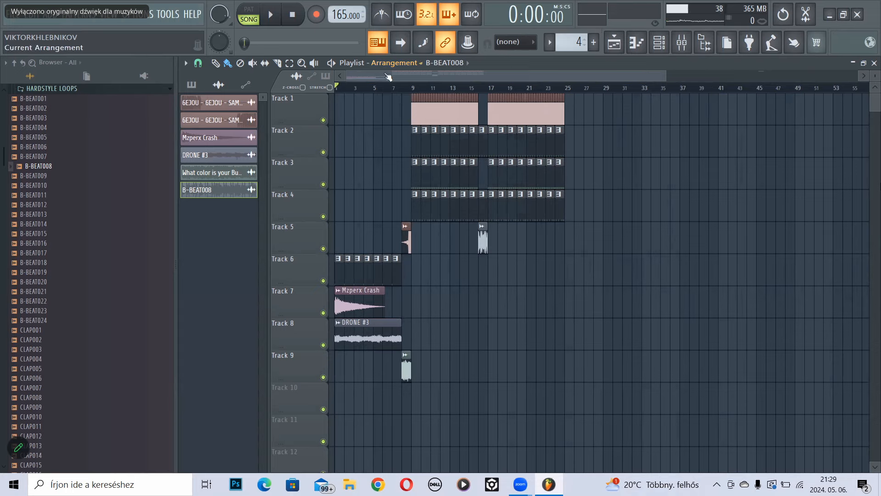
- Place the playhead in the second half of bar 8, just before the drop
{"action": "scroll", "coordinate": [415, 89], "scroll_direction": "up", "scroll_amount": 2}
{"action": "scroll", "coordinate": [417, 90], "scroll_direction": "up", "scroll_amount": 2}
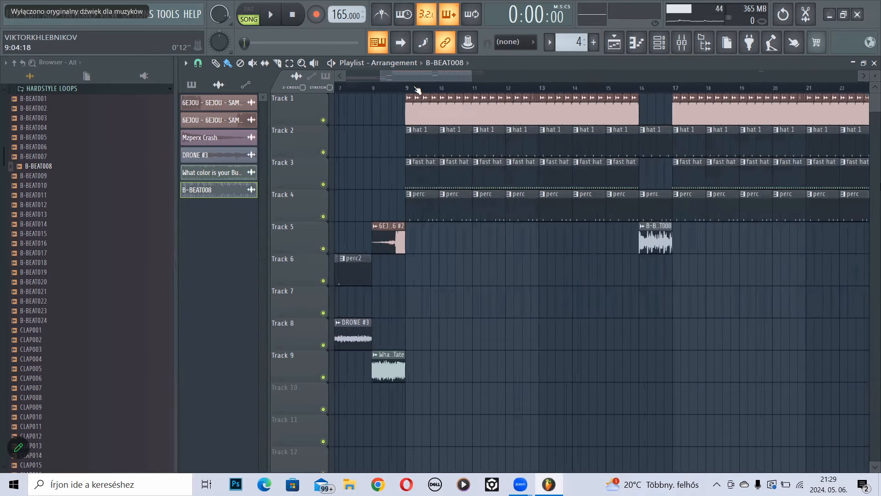
{"action": "left_click", "coordinate": [394, 87]}
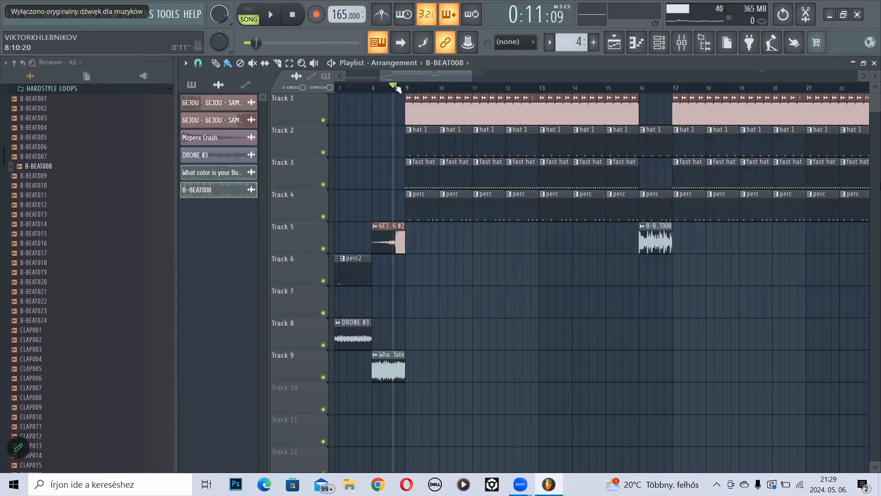
{"action": "scroll", "coordinate": [398, 88], "scroll_direction": "up", "scroll_amount": 2}
{"action": "scroll", "coordinate": [396, 89], "scroll_direction": "down", "scroll_amount": 1}
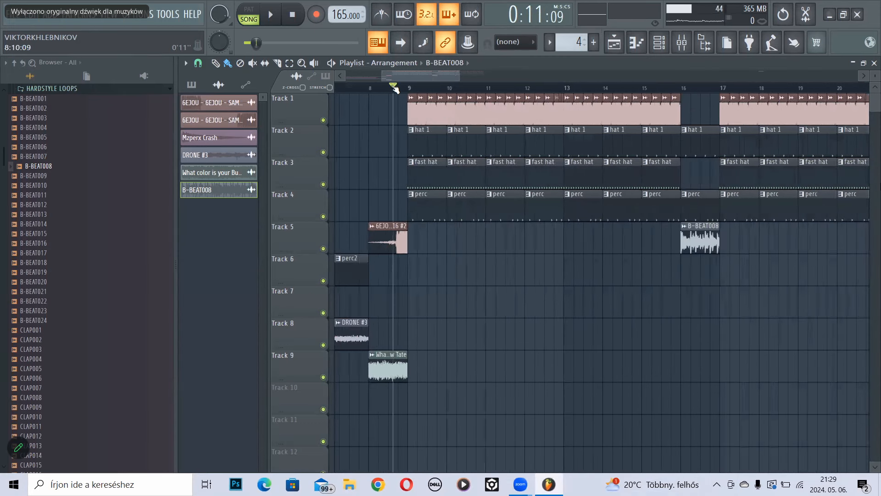
{"action": "scroll", "coordinate": [395, 89], "scroll_direction": "down", "scroll_amount": 2}
- Mute the fast hat and perc clips on Tracks 3 and 4 from bar 9 through 15, and preview the section from bar 8
{"action": "left_click", "coordinate": [252, 63]}
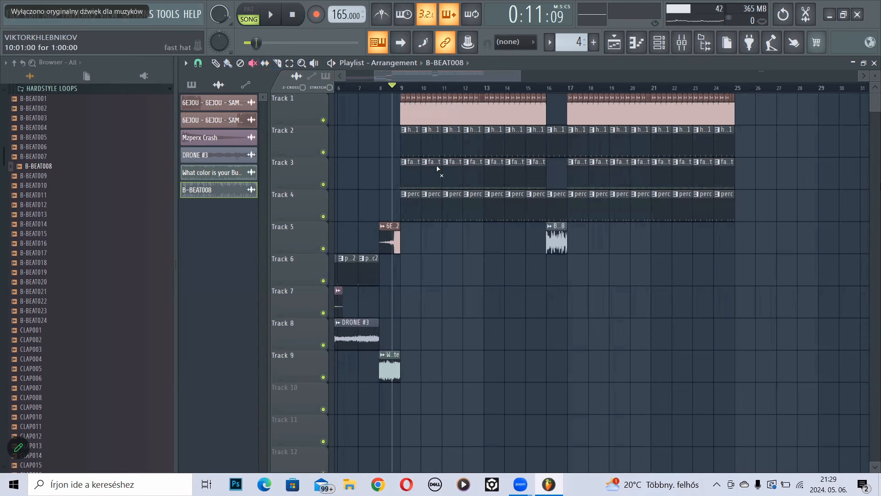
{"action": "scroll", "coordinate": [419, 88], "scroll_direction": "up", "scroll_amount": 1}
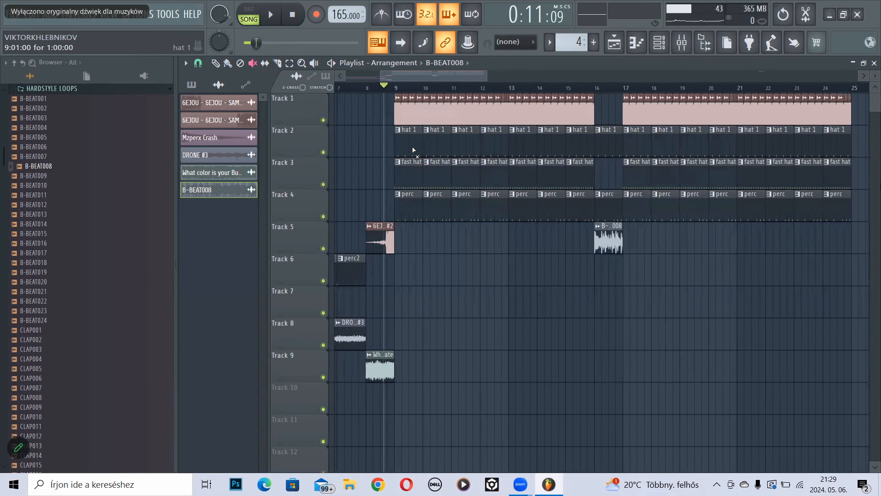
{"action": "left_click_drag", "start_coordinate": [413, 150], "coordinate": [592, 150]}
{"action": "left_click", "coordinate": [422, 180]}
{"action": "left_click_drag", "start_coordinate": [421, 180], "coordinate": [586, 189]}
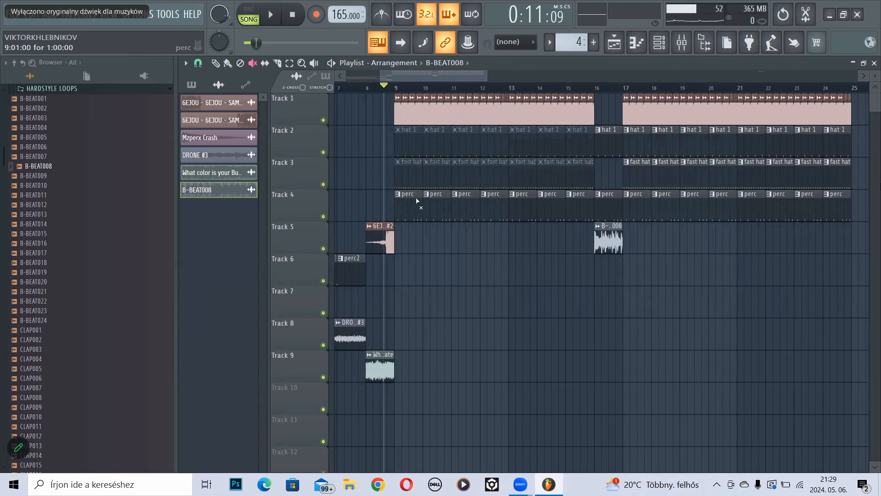
{"action": "left_click_drag", "start_coordinate": [419, 199], "coordinate": [590, 219]}
{"action": "left_click_drag", "start_coordinate": [405, 152], "coordinate": [586, 145]}
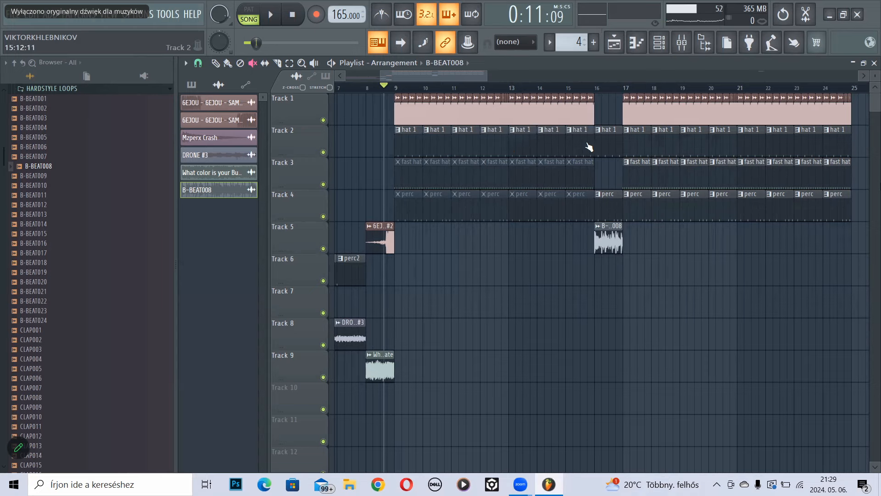
{"action": "key", "text": "space"}
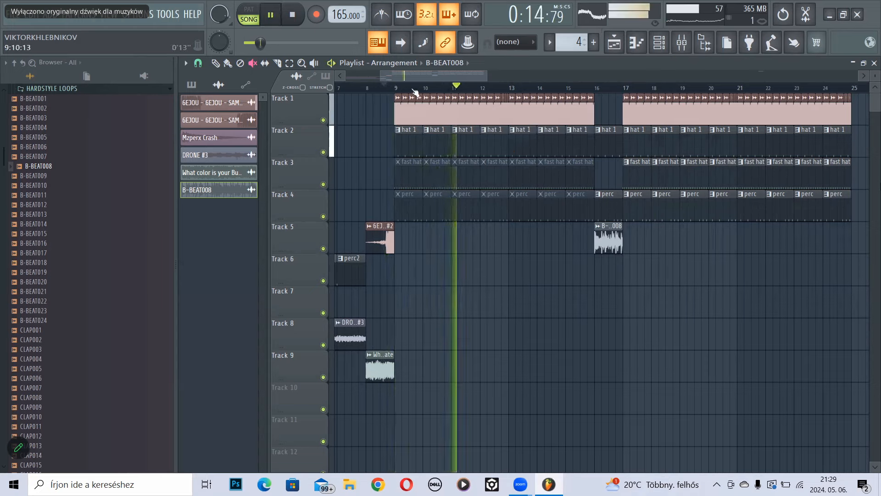
{"action": "key", "text": "space"}
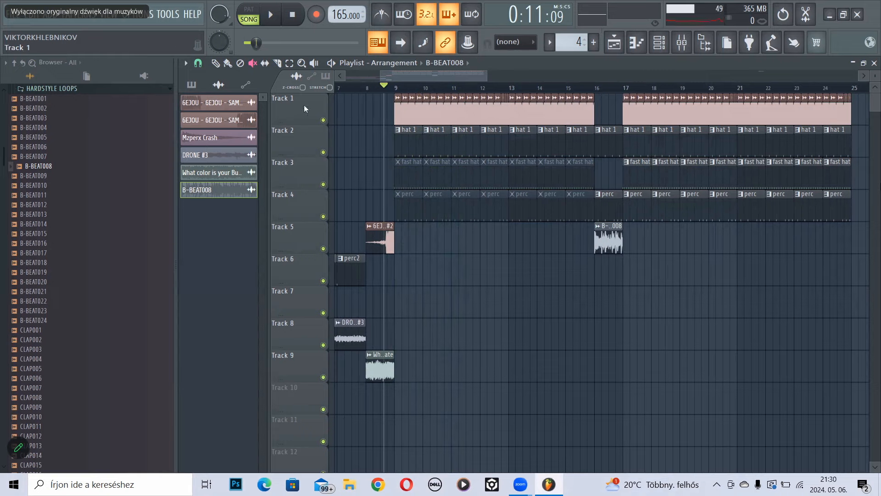
- Try muting the hat 1 clips on Track 2 from bar 9 onward, and unmute them again
{"action": "mouse_move", "coordinate": [389, 149]}
{"action": "left_mouse_down"}
{"action": "mouse_move", "coordinate": [469, 141]}
{"action": "mouse_move", "coordinate": [490, 152]}
{"action": "mouse_move", "coordinate": [405, 147]}
{"action": "left_mouse_up"}
{"action": "scroll", "coordinate": [451, 91], "scroll_direction": "up", "scroll_amount": 2}
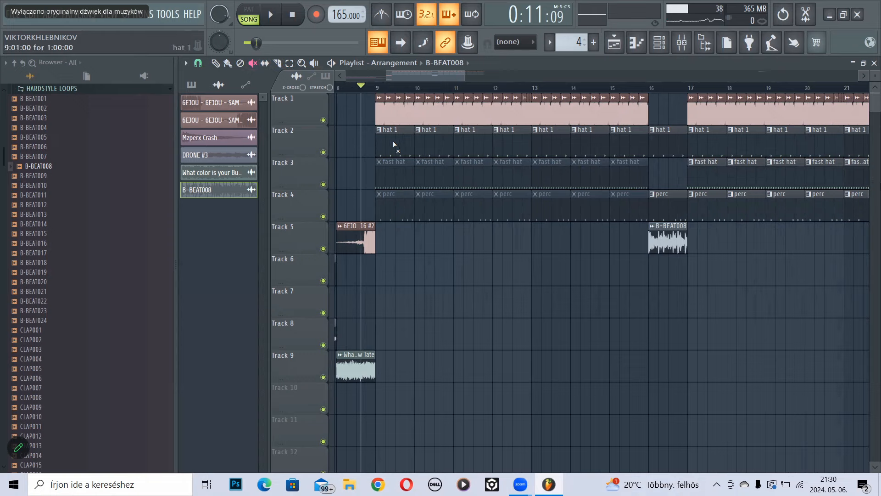
{"action": "mouse_move", "coordinate": [394, 142]}
{"action": "left_mouse_down"}
{"action": "mouse_move", "coordinate": [555, 144]}
{"action": "mouse_move", "coordinate": [391, 139]}
{"action": "mouse_move", "coordinate": [547, 137]}
{"action": "left_mouse_up"}
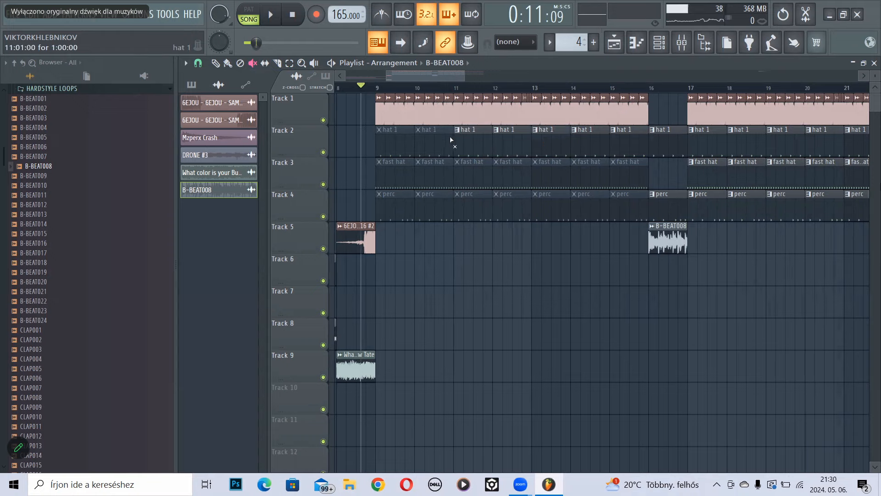
{"action": "left_click", "coordinate": [425, 140]}
{"action": "left_click", "coordinate": [400, 141]}
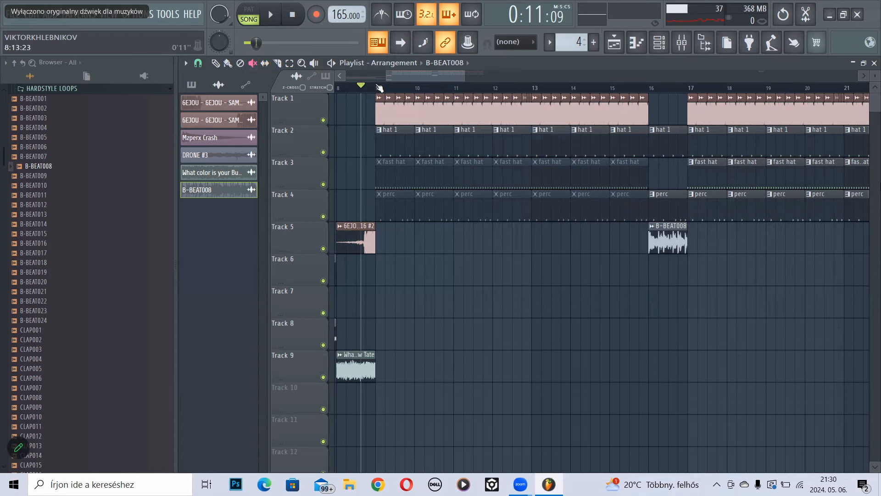
- Unmute the fast hat clips on Track 3 from bar 13 through bar 15
{"action": "scroll", "coordinate": [407, 89], "scroll_direction": "down", "scroll_amount": 4}
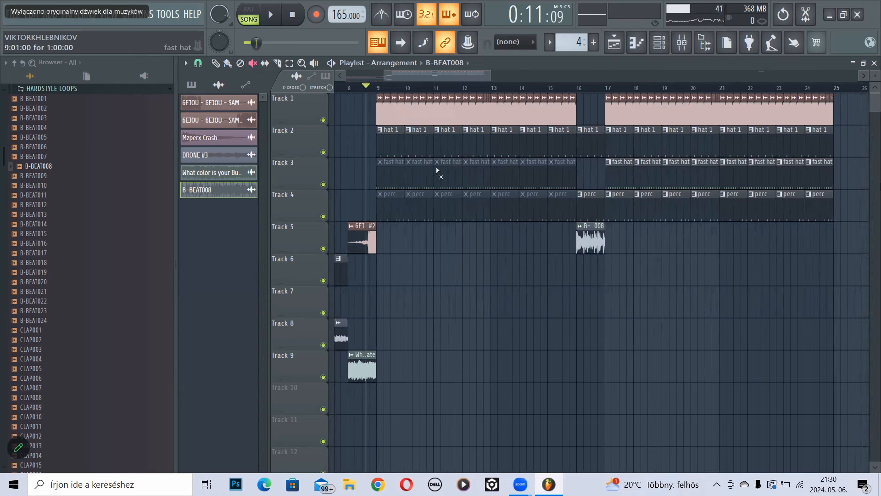
{"action": "left_click_drag", "start_coordinate": [502, 179], "coordinate": [576, 173]}
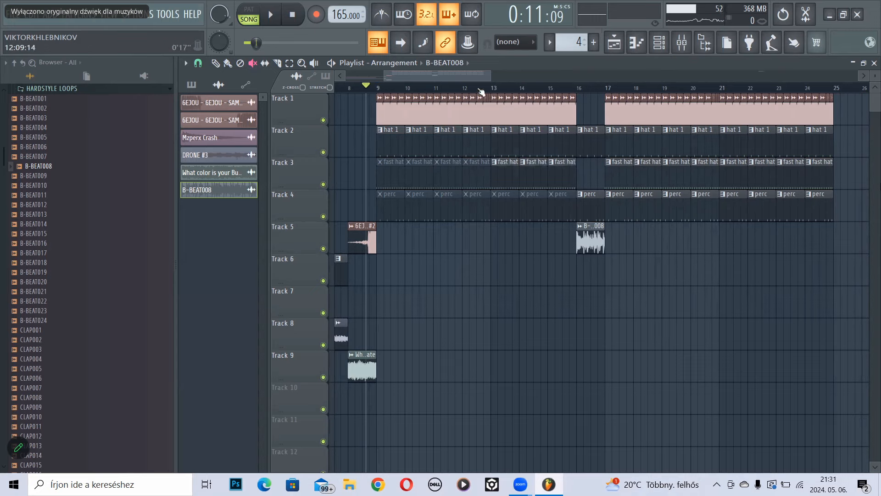
- Preview the drop from bar 8 and try unmuting the fast hat clips on Track 3 in bars 11 and 12
{"action": "key", "text": "space"}
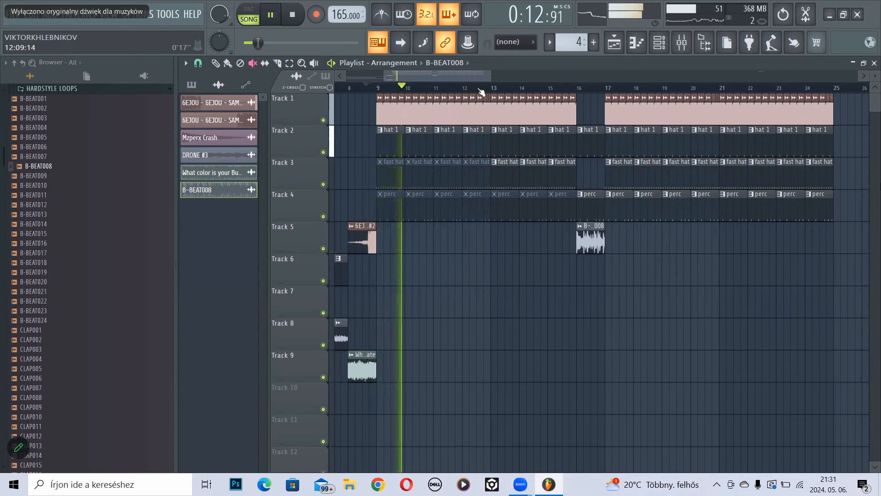
{"action": "left_click_drag", "start_coordinate": [447, 173], "coordinate": [490, 175]}
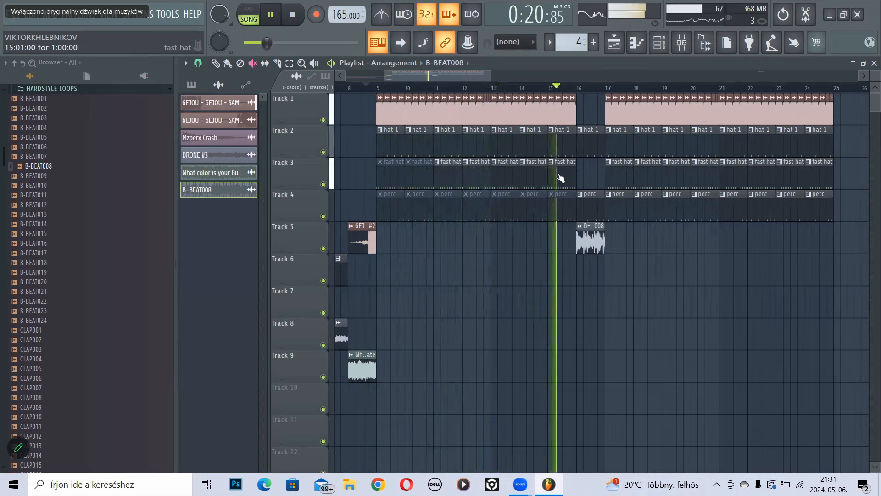
{"action": "left_click", "coordinate": [587, 212]}
{"action": "left_click", "coordinate": [586, 212]}
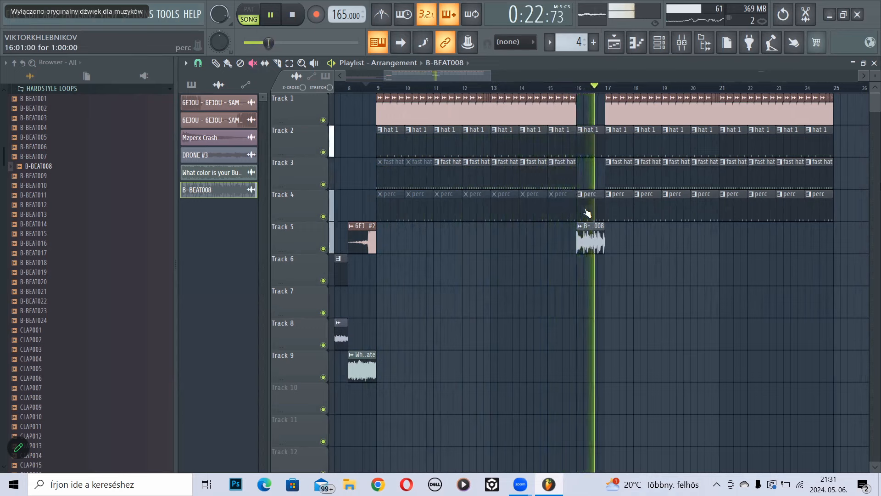
- Mute the fast hat clips on Track 3 from bar 11 through bar 15, and set the playhead at bar 9
{"action": "key", "text": "space"}
{"action": "left_click_drag", "start_coordinate": [567, 178], "coordinate": [459, 177]}
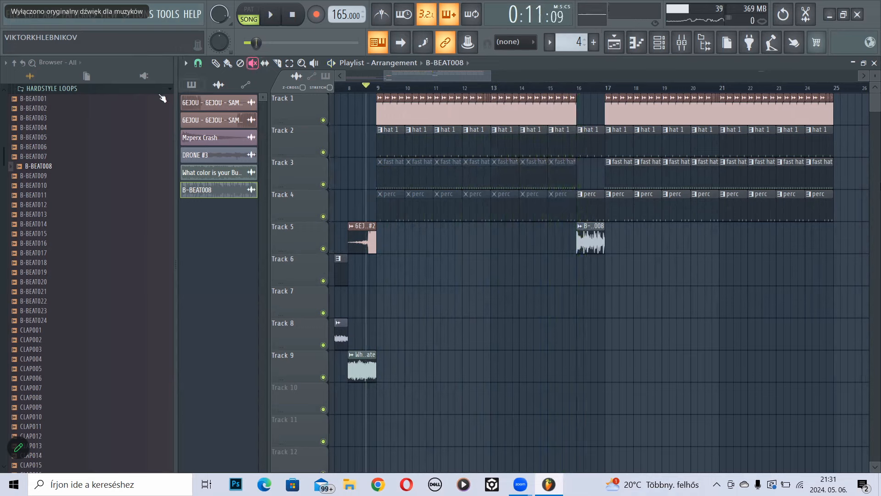
{"action": "mouse_move", "coordinate": [443, 80]}
{"action": "left_mouse_down"}
{"action": "mouse_move", "coordinate": [467, 73]}
{"action": "mouse_move", "coordinate": [439, 81]}
{"action": "left_mouse_up"}
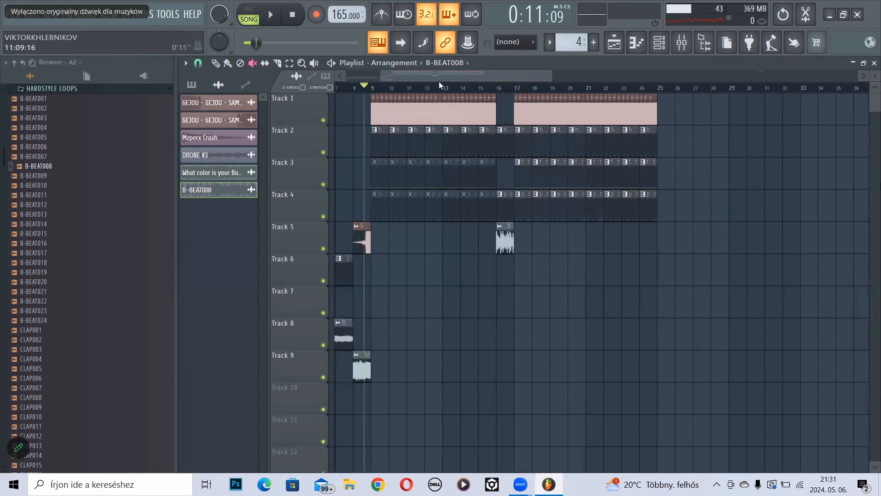
{"action": "left_click", "coordinate": [370, 87]}
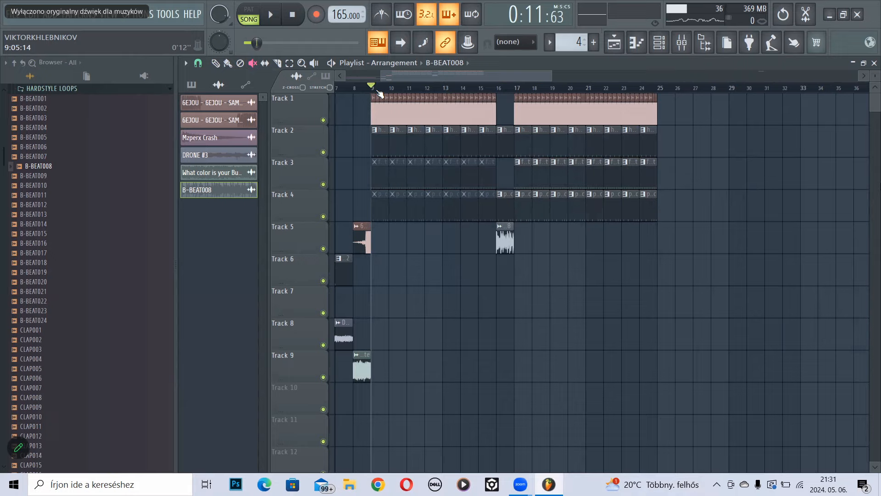
- Try muting the vocal clip in bar 8 on Track 9 and moving it down to Track 12
{"action": "left_click", "coordinate": [253, 63]}
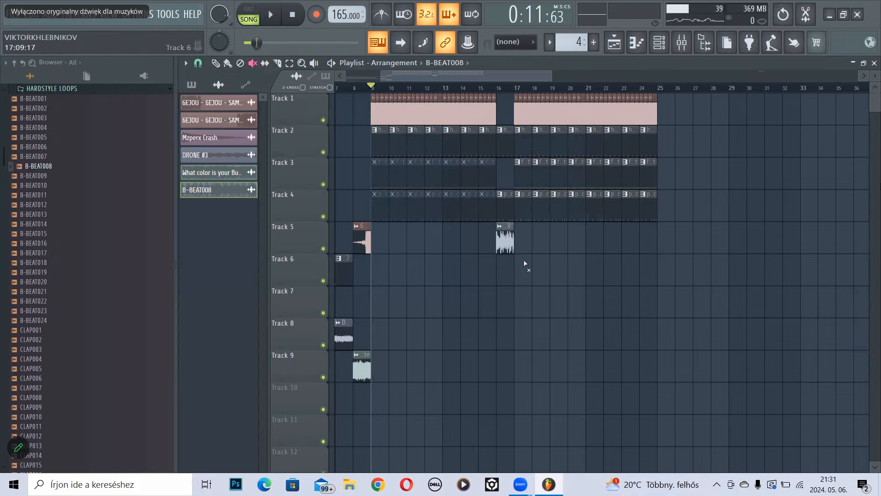
{"action": "scroll", "coordinate": [525, 262], "scroll_direction": "down", "scroll_amount": 3}
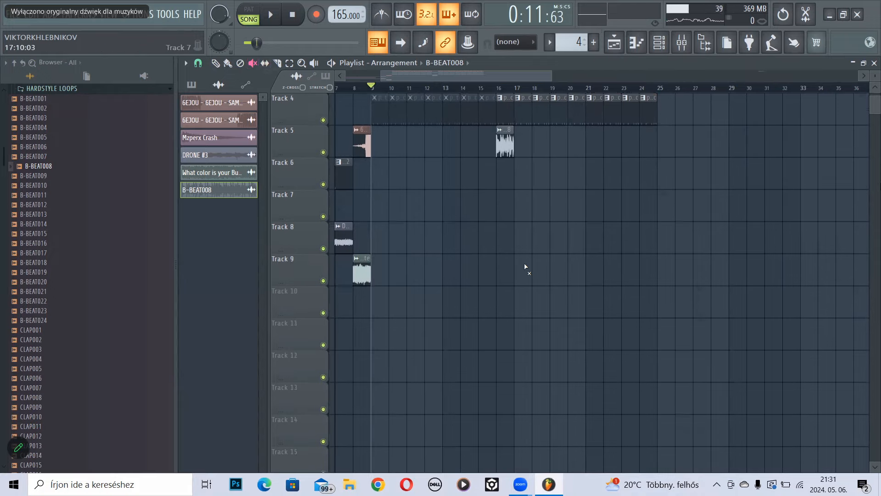
{"action": "left_click_drag", "start_coordinate": [417, 76], "coordinate": [376, 76]}
{"action": "left_click", "coordinate": [418, 89]}
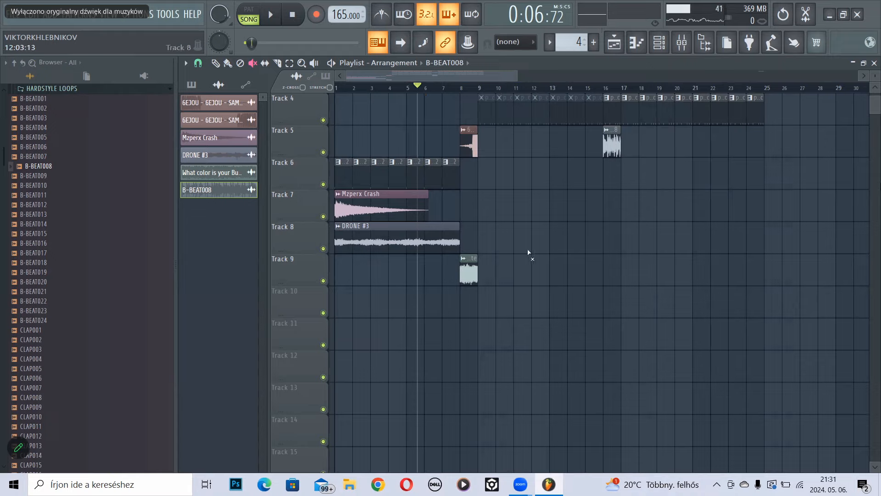
{"action": "left_click", "coordinate": [476, 279]}
{"action": "left_click_drag", "start_coordinate": [529, 285], "coordinate": [466, 278]}
{"action": "key", "text": "shift+Down"}
{"action": "key", "text": "shift+Down"}
{"action": "key", "text": "shift+Down"}
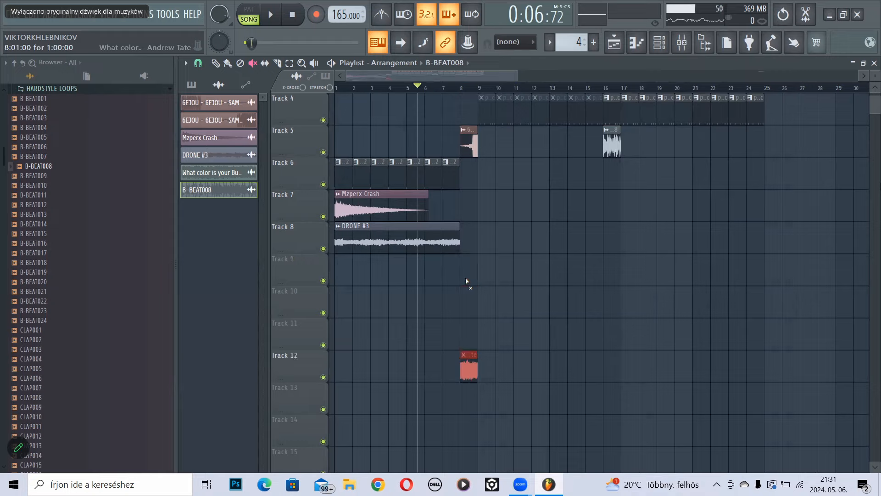
- Move the vocal clip back up to Track 9, unmute it, and return to the Paint tool
{"action": "key", "text": "shift+Up"}
{"action": "key", "text": "shift+Up"}
{"action": "key", "text": "shift+Up"}
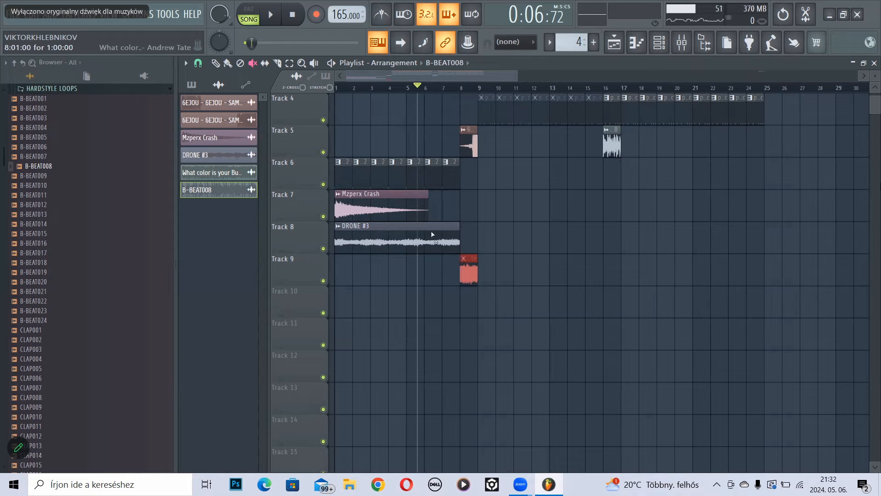
{"action": "left_click", "coordinate": [472, 274]}
{"action": "left_click", "coordinate": [229, 63]}
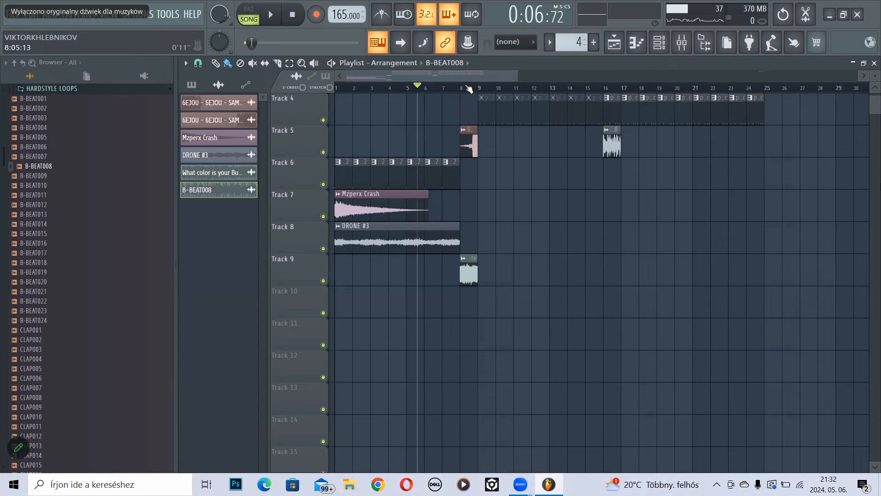
- Copy the intro's Mzperx Crash and DRONE #3 clips to bar 25 on Tracks 7 and 8, aligned to the end of the second drop section
{"action": "scroll", "coordinate": [566, 153], "scroll_direction": "down", "scroll_amount": 3}
{"action": "scroll", "coordinate": [597, 175], "scroll_direction": "up", "scroll_amount": 3}
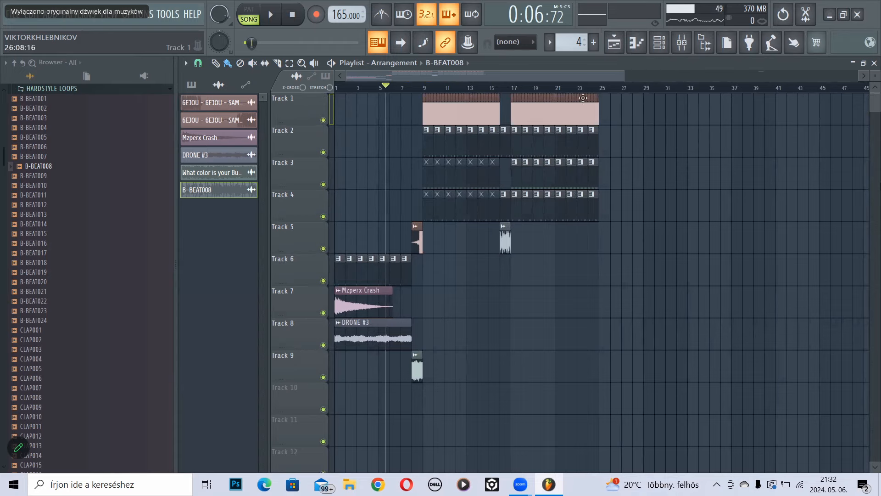
{"action": "scroll", "coordinate": [446, 91], "scroll_direction": "up", "scroll_amount": 2}
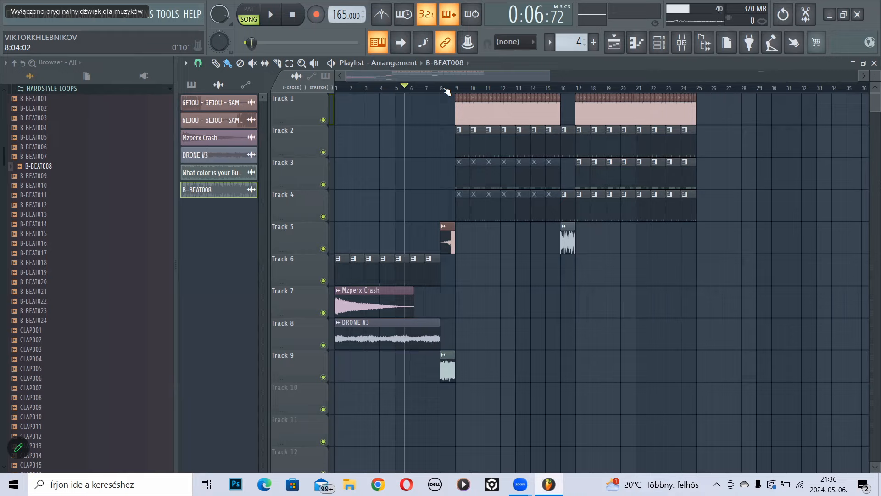
{"action": "scroll", "coordinate": [448, 89], "scroll_direction": "down", "scroll_amount": 3}
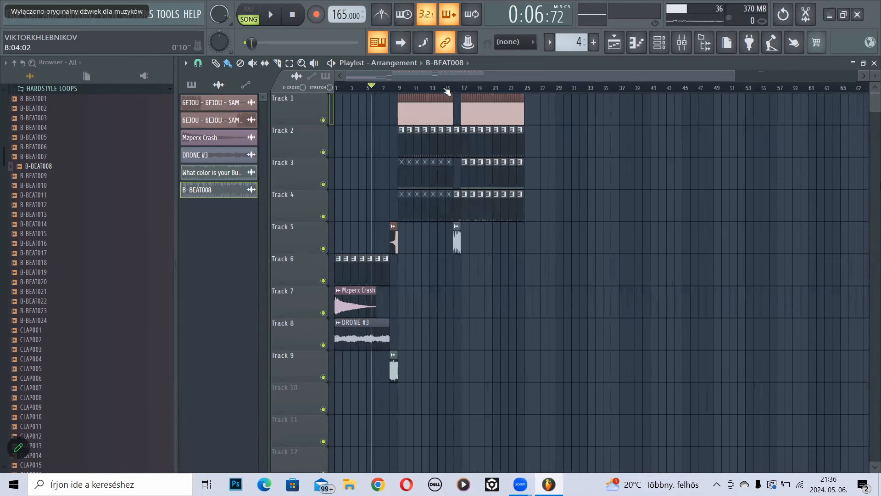
{"action": "left_click_drag", "start_coordinate": [413, 348], "coordinate": [515, 306]}
{"action": "scroll", "coordinate": [534, 307], "scroll_direction": "up", "scroll_amount": 4}
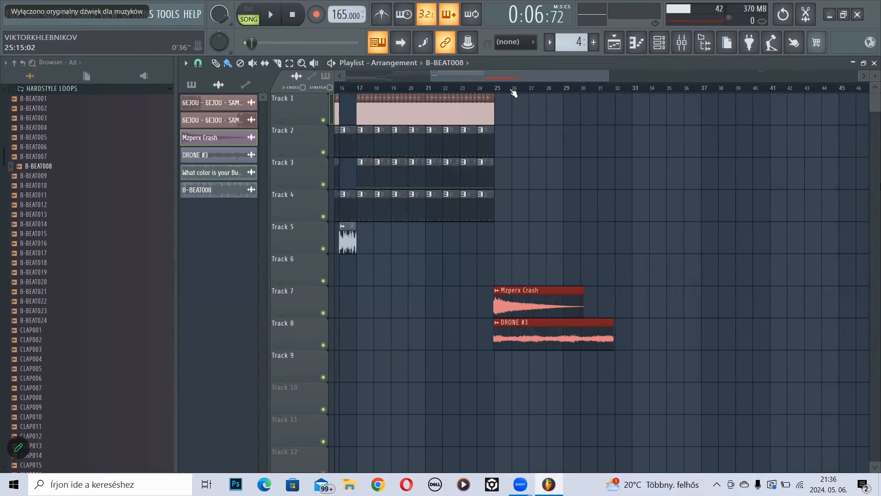
{"action": "scroll", "coordinate": [514, 94], "scroll_direction": "up", "scroll_amount": 4}
{"action": "left_click_drag", "start_coordinate": [493, 308], "coordinate": [497, 307]}
- Place the playhead late in bar 24 and examine the arrangement from the intro to the copied crash and drone
{"action": "left_click", "coordinate": [442, 88]}
{"action": "scroll", "coordinate": [443, 89], "scroll_direction": "down", "scroll_amount": 7}
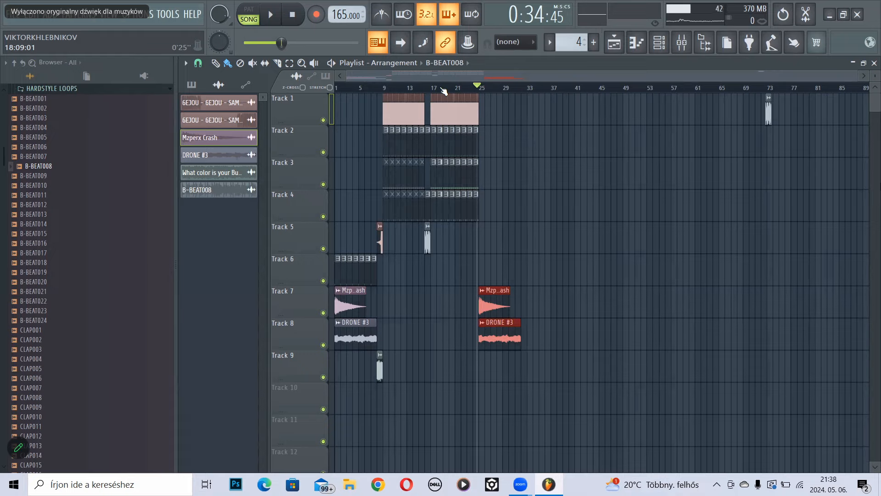
{"action": "scroll", "coordinate": [369, 90], "scroll_direction": "up", "scroll_amount": 6}
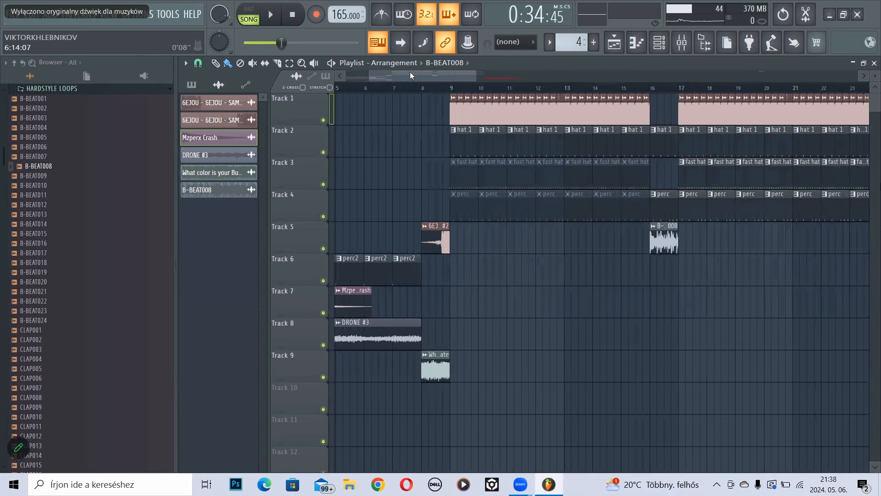
{"action": "left_click_drag", "start_coordinate": [411, 76], "coordinate": [386, 76]}
{"action": "scroll", "coordinate": [426, 91], "scroll_direction": "down", "scroll_amount": 2}
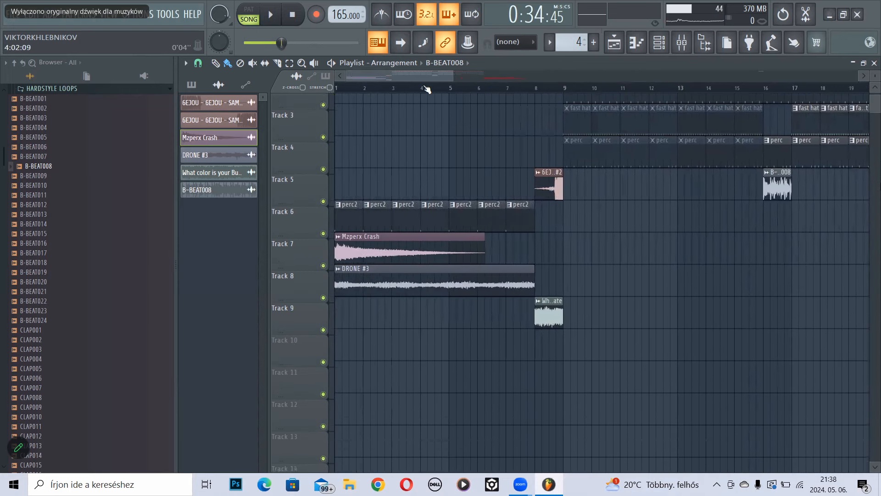
{"action": "scroll", "coordinate": [427, 89], "scroll_direction": "down", "scroll_amount": 5}
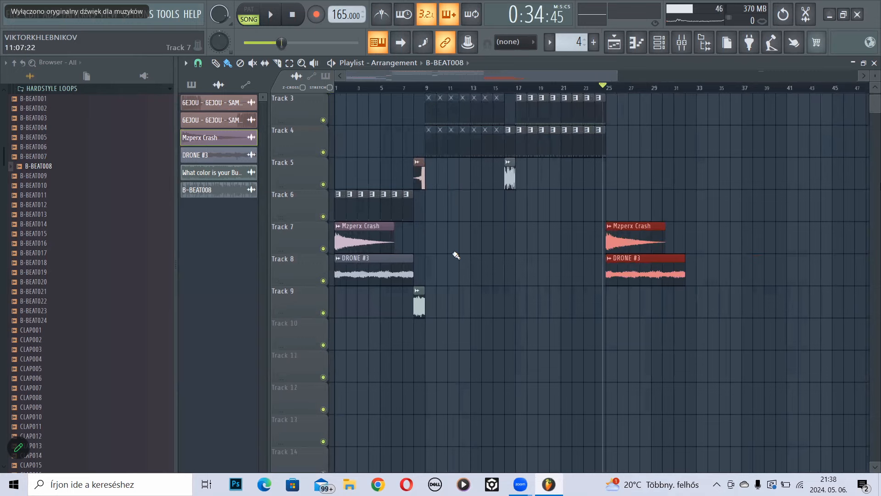
{"action": "scroll", "coordinate": [456, 255], "scroll_direction": "up", "scroll_amount": 2}
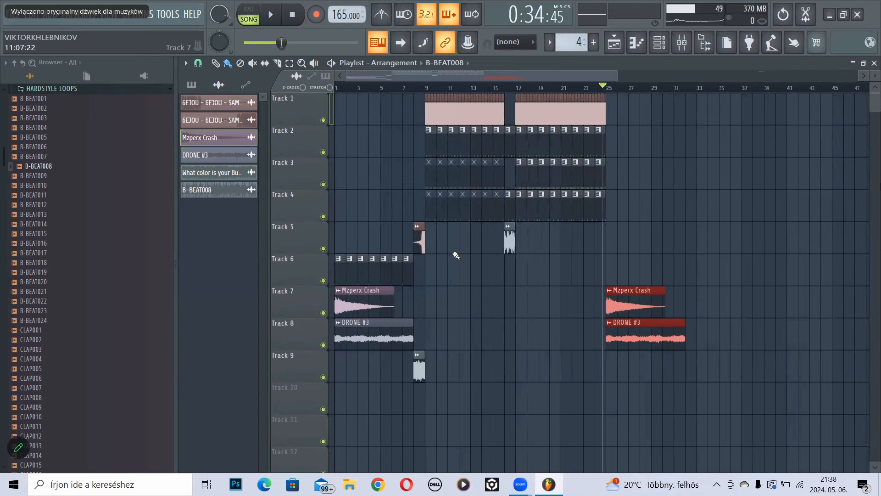
- Move the playhead to bar 8 and preview the transition into the drop
{"action": "left_click", "coordinate": [428, 88]}
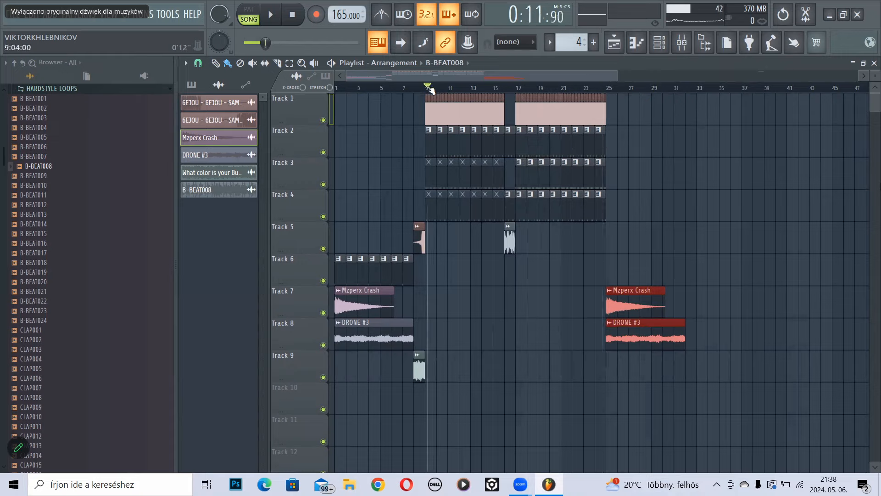
{"action": "left_click_drag", "start_coordinate": [428, 86], "coordinate": [416, 88]}
{"action": "key", "text": "space"}
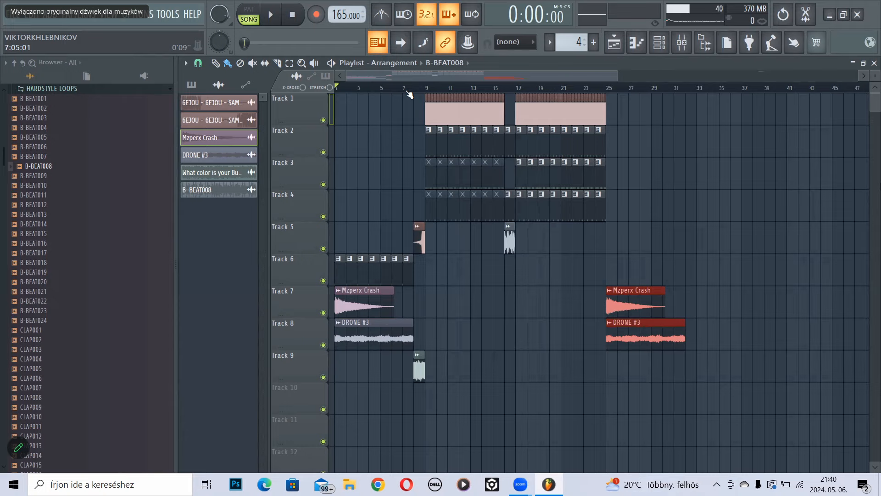
- Examine the full arrangement by moving the playhead between the start, bar 9 and the second crash, and check the clip near bar 73
{"action": "scroll", "coordinate": [459, 93], "scroll_direction": "down", "scroll_amount": 1}
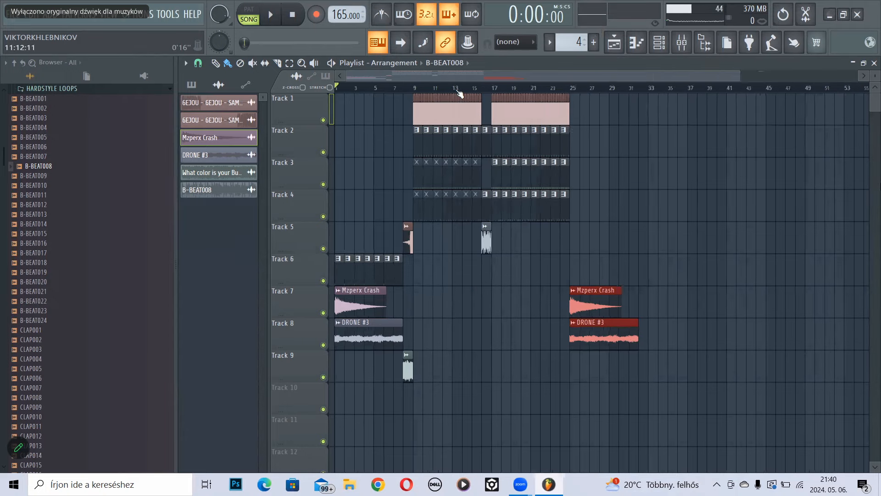
{"action": "scroll", "coordinate": [459, 94], "scroll_direction": "down", "scroll_amount": 2}
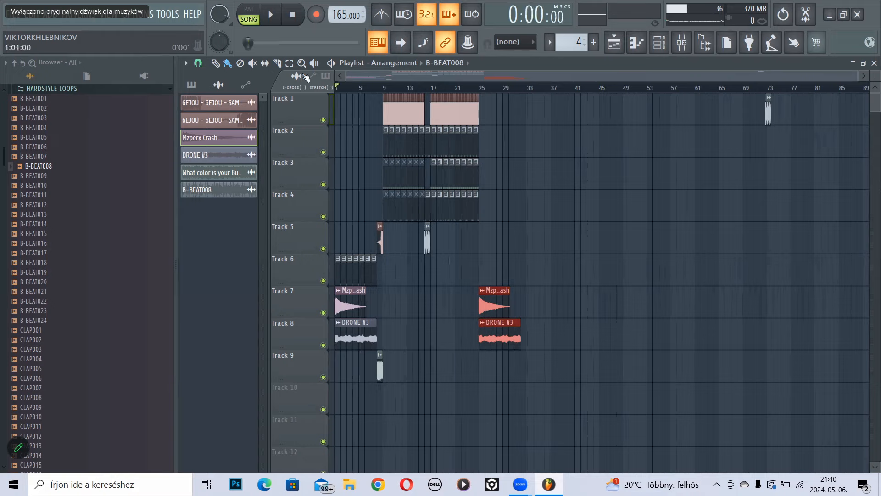
{"action": "mouse_move", "coordinate": [448, 90]}
{"action": "left_mouse_down"}
{"action": "mouse_move", "coordinate": [492, 88]}
{"action": "mouse_move", "coordinate": [421, 89]}
{"action": "mouse_move", "coordinate": [526, 120]}
{"action": "mouse_move", "coordinate": [445, 124]}
{"action": "mouse_move", "coordinate": [518, 124]}
{"action": "mouse_move", "coordinate": [501, 123]}
{"action": "left_mouse_up"}
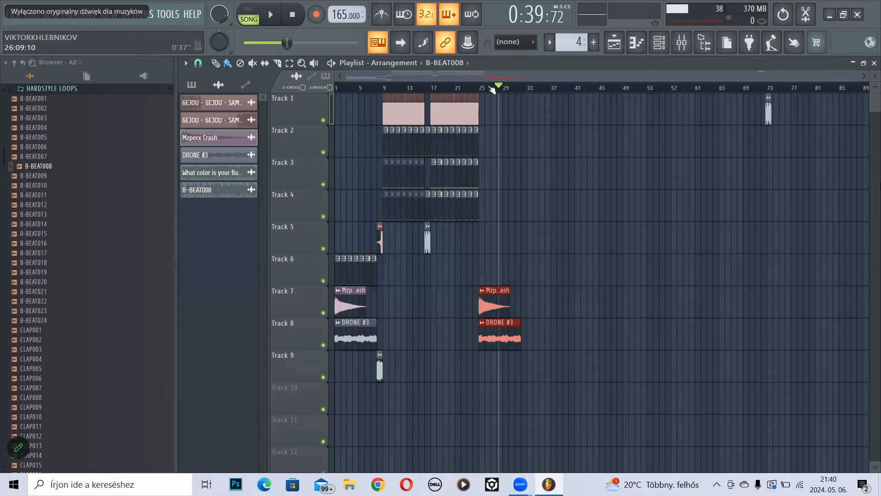
{"action": "left_click_drag", "start_coordinate": [462, 88], "coordinate": [325, 90]}
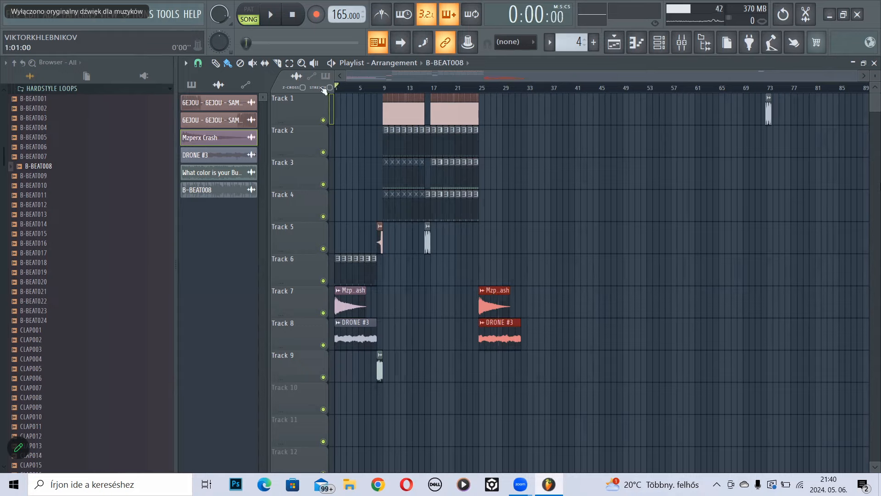
{"action": "left_click", "coordinate": [386, 89]}
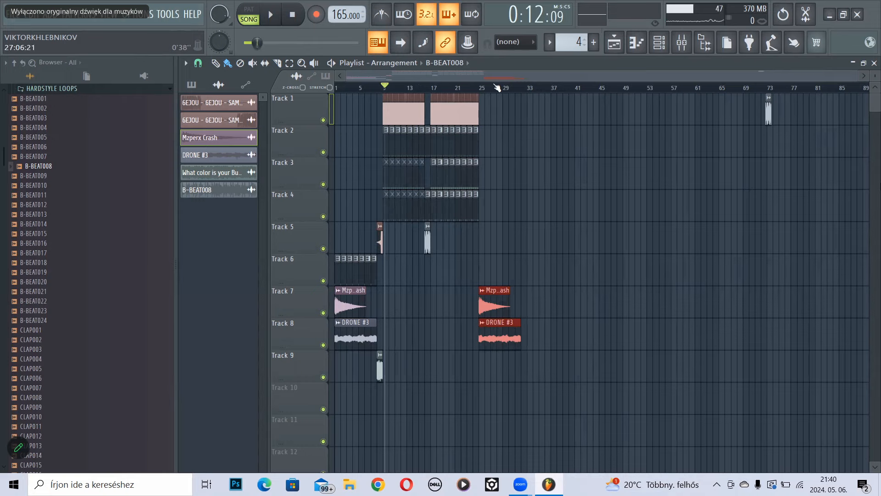
{"action": "left_click_drag", "start_coordinate": [654, 79], "coordinate": [668, 79]}
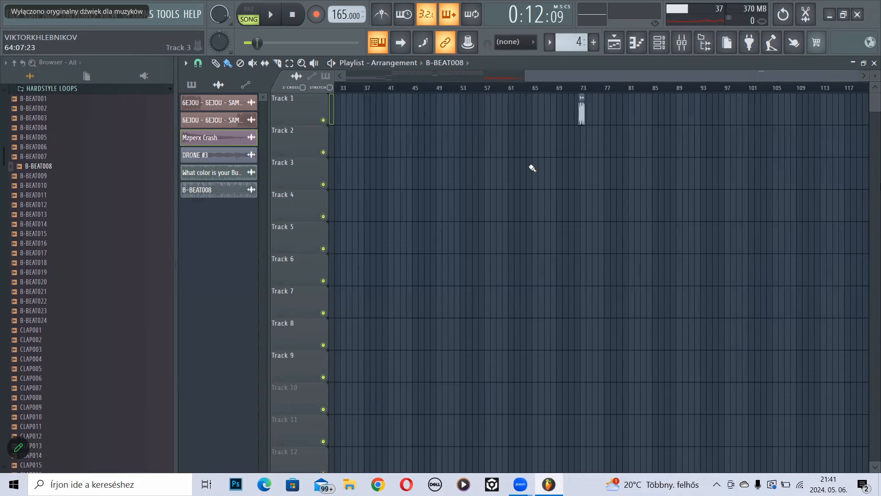
{"action": "left_click", "coordinate": [520, 78]}
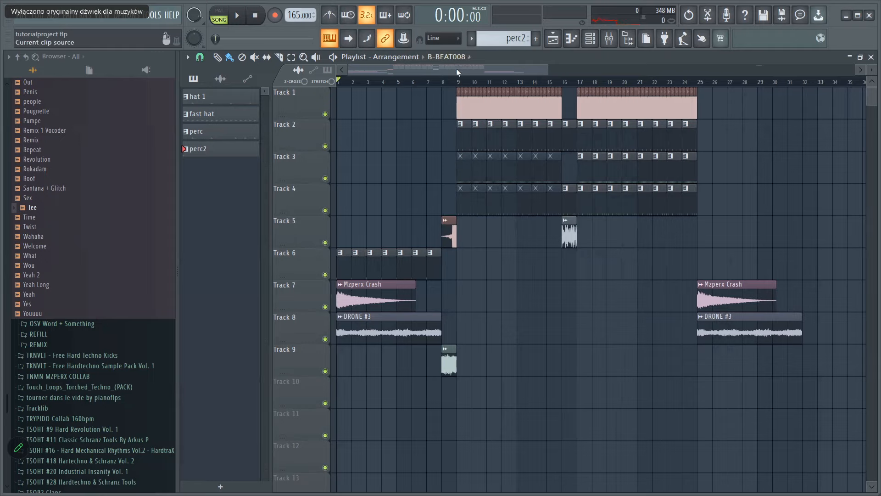
- Place the playhead at bar 17 and select only the second drop's time range, from bar 17 to bar 25
{"action": "left_click_drag", "start_coordinate": [456, 68], "coordinate": [488, 64]}
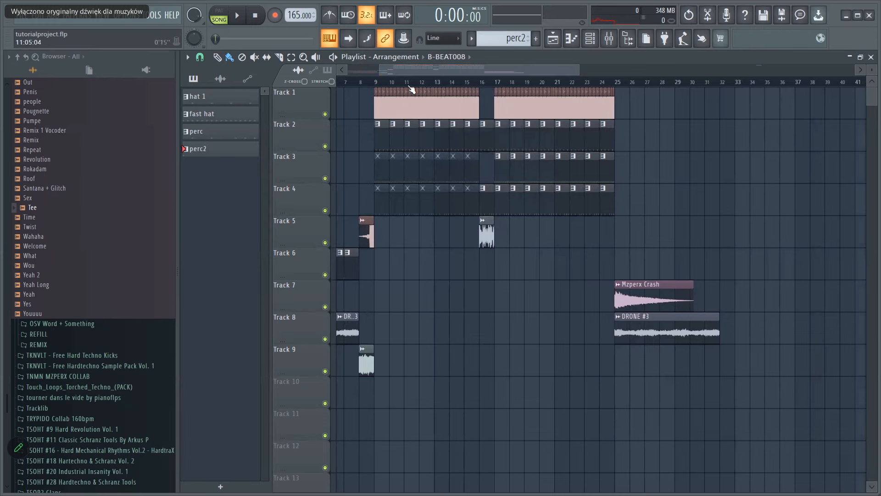
{"action": "scroll", "coordinate": [599, 87], "scroll_direction": "up", "scroll_amount": 3}
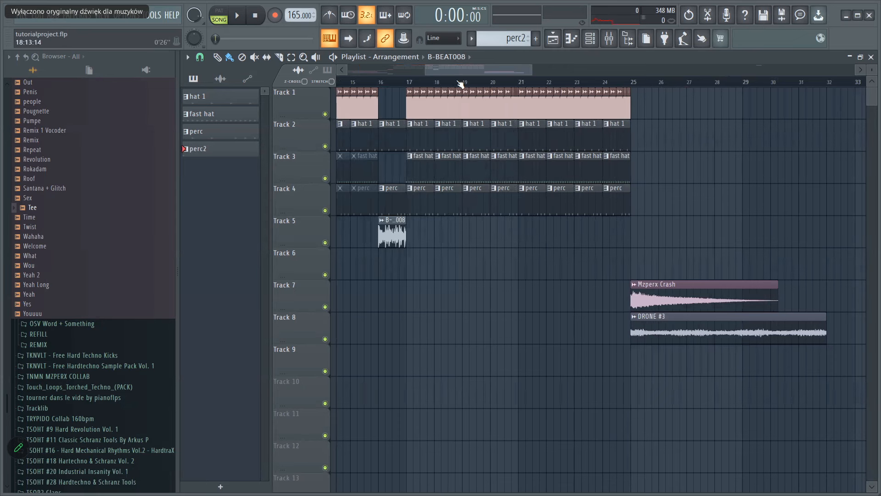
{"action": "scroll", "coordinate": [460, 84], "scroll_direction": "up", "scroll_amount": 2}
{"action": "scroll", "coordinate": [460, 83], "scroll_direction": "down", "scroll_amount": 2}
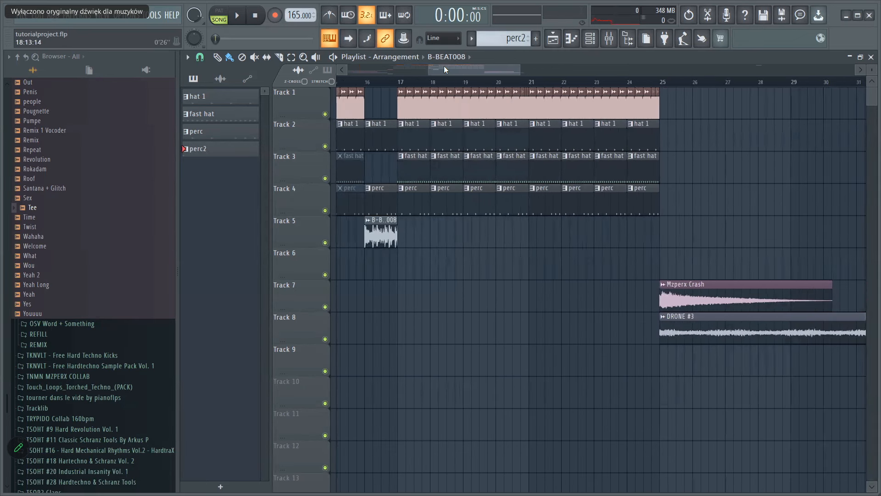
{"action": "left_click", "coordinate": [398, 83]}
{"action": "scroll", "coordinate": [459, 83], "scroll_direction": "up", "scroll_amount": 2}
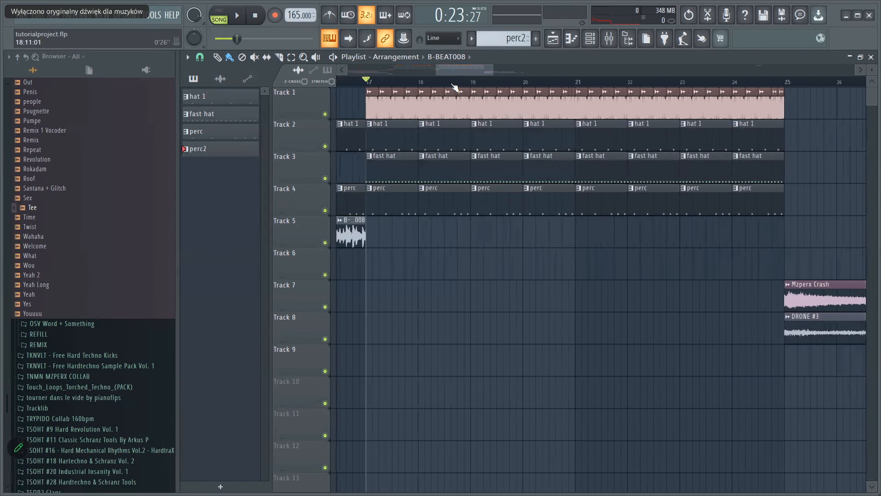
{"action": "left_click_drag", "start_coordinate": [464, 71], "coordinate": [468, 71]}
{"action": "left_click_drag", "start_coordinate": [354, 83], "coordinate": [704, 115]}
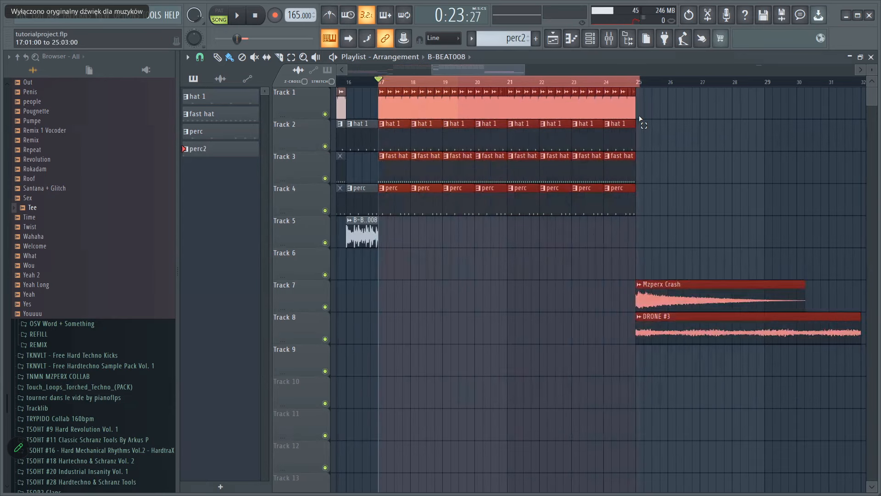
{"action": "left_click_drag", "start_coordinate": [640, 118], "coordinate": [637, 117]}
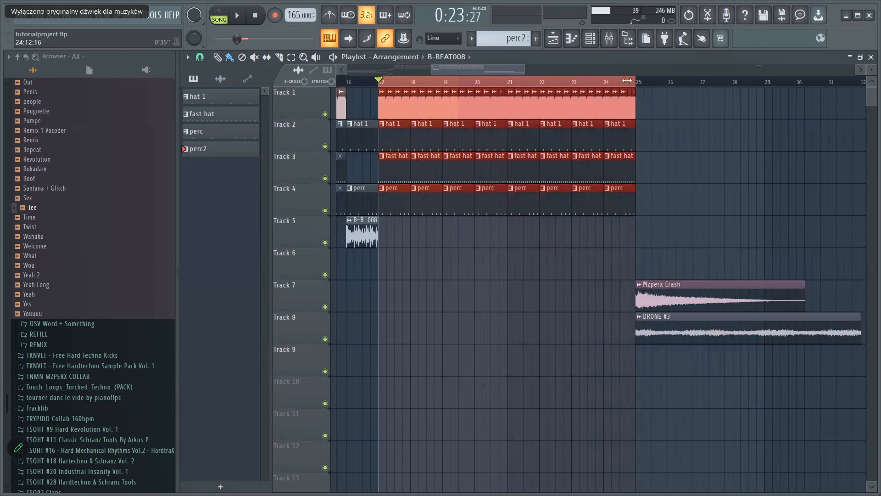
- Solo the kick on Track 1, play the selected range, check its level in the mixer, and stop playback
{"action": "scroll", "coordinate": [627, 108], "scroll_direction": "up", "scroll_amount": 6}
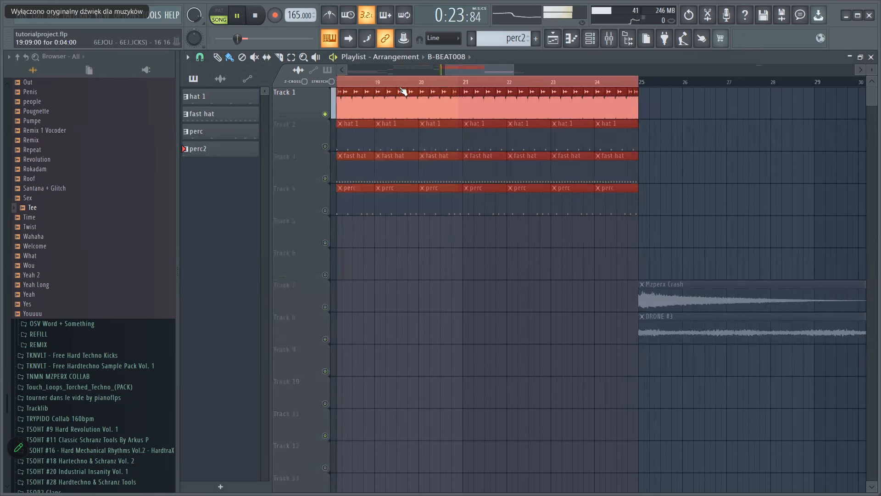
{"action": "scroll", "coordinate": [404, 92], "scroll_direction": "down", "scroll_amount": 4}
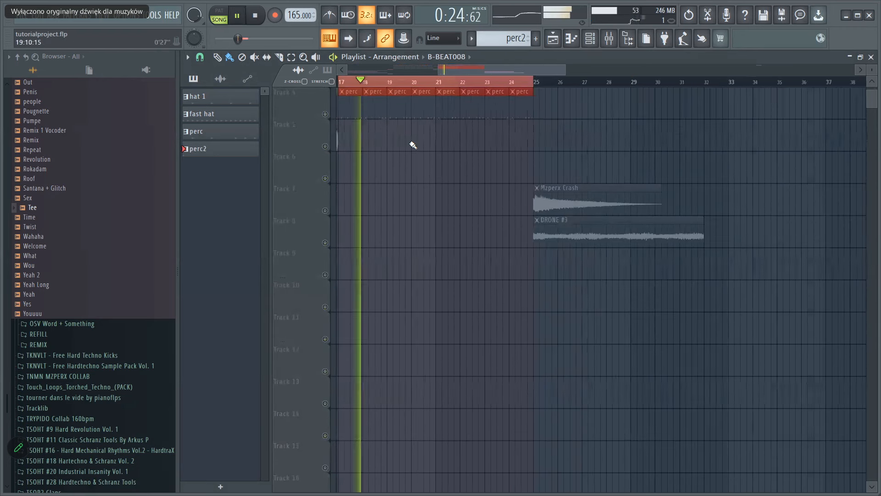
{"action": "left_click", "coordinate": [435, 86]}
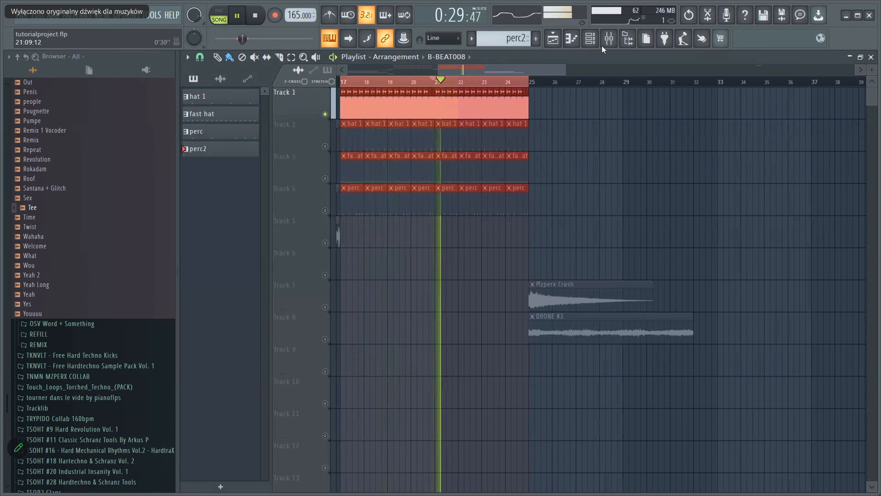
{"action": "left_click", "coordinate": [609, 38]}
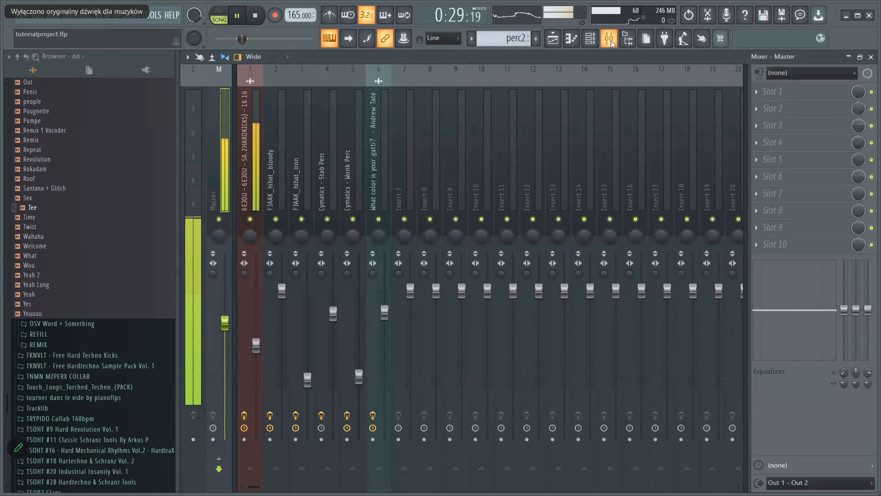
{"action": "key", "text": "space"}
{"action": "left_click", "coordinate": [553, 39]}
{"action": "left_click_drag", "start_coordinate": [434, 82], "coordinate": [341, 82]}
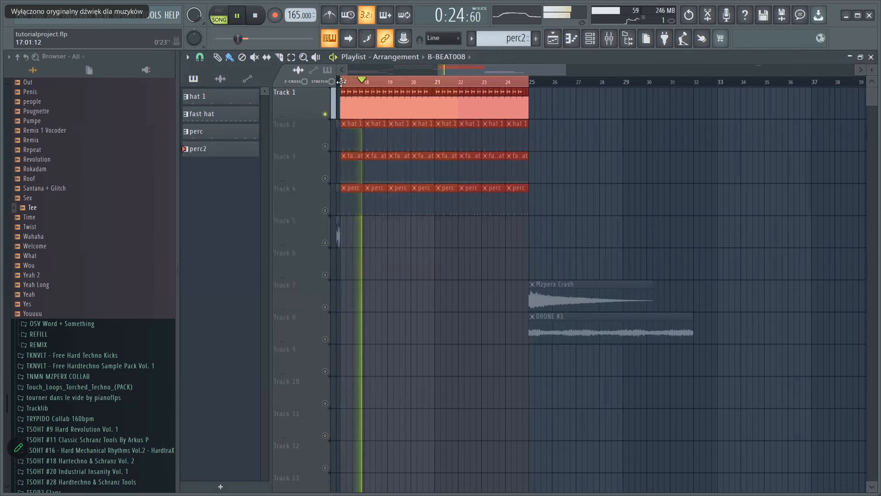
{"action": "key", "text": "space"}
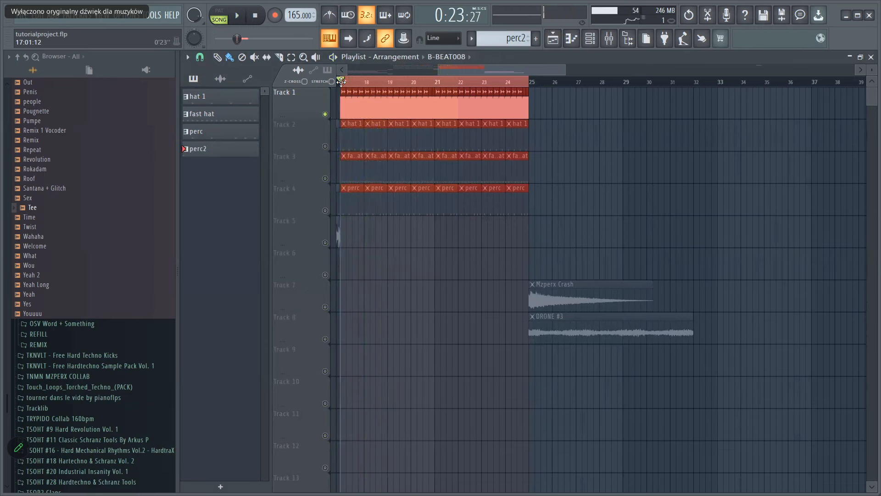
- Start a WAV export of the soloed kick, saving it as Kick Loop.wav in a new folder
{"action": "left_click", "coordinate": [27, 20]}
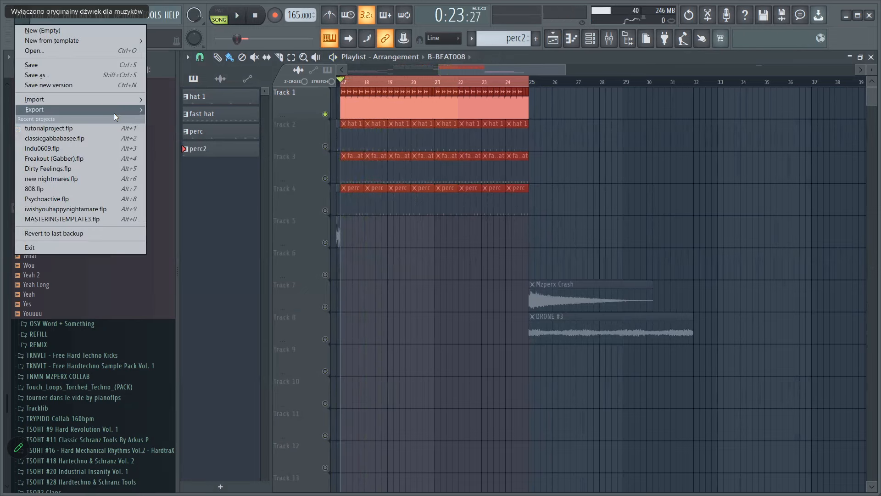
{"action": "mouse_move", "coordinate": [114, 113]}
{"action": "left_click", "coordinate": [180, 114]}
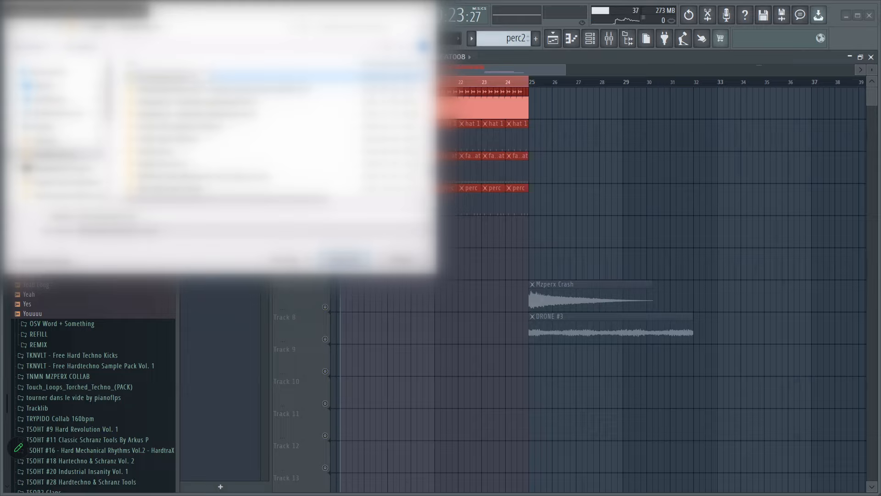
{"action": "type", "text": "ms"}
{"action": "key", "text": "Return"}
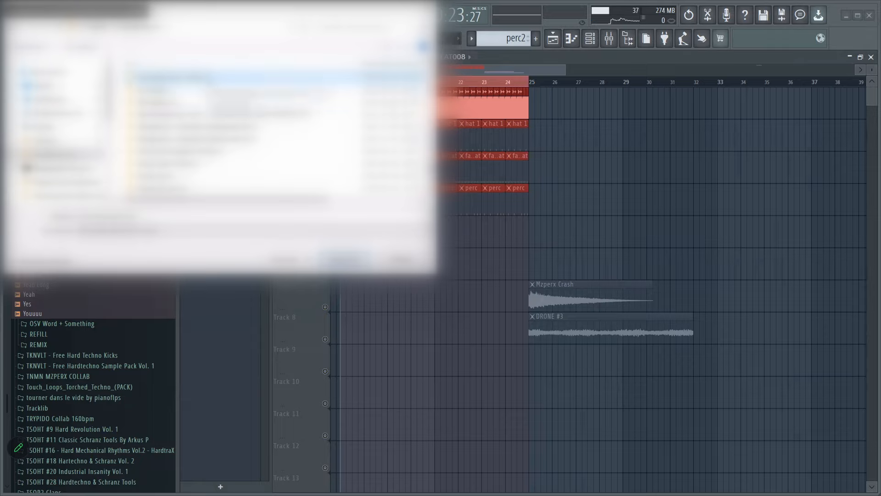
{"action": "double_click", "coordinate": [205, 79]}
{"action": "left_click", "coordinate": [137, 216]}
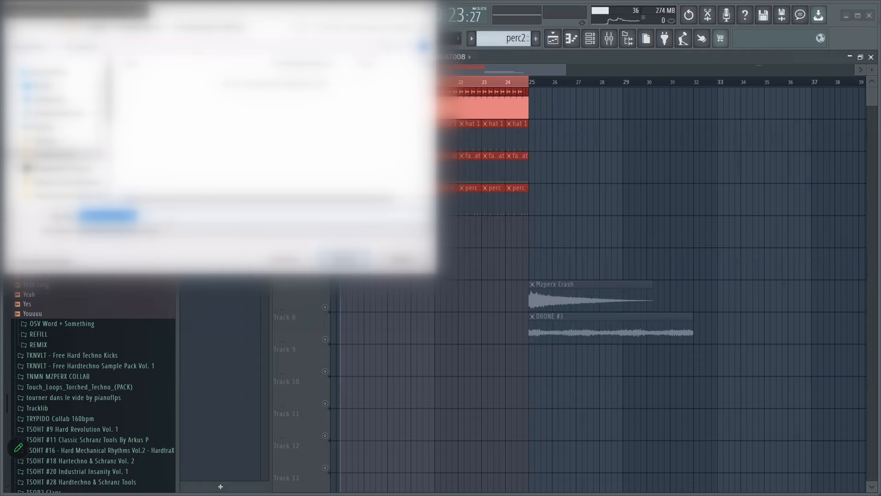
{"action": "type", "text": "drums"}
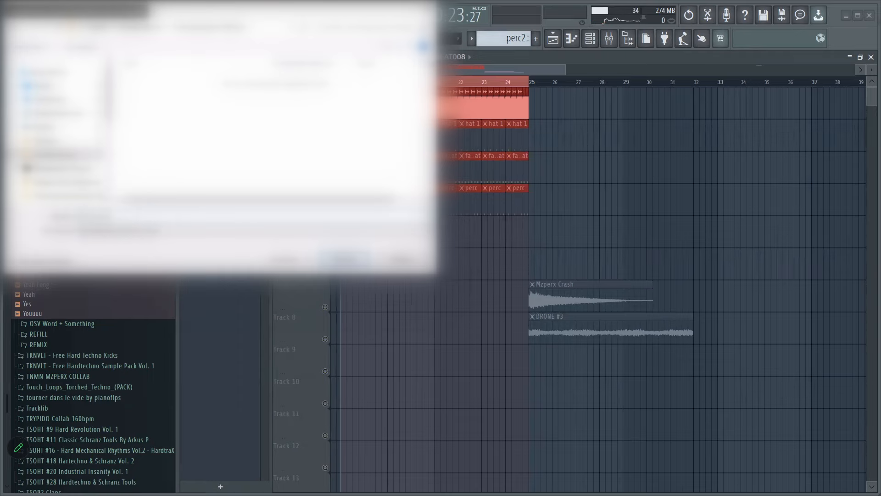
{"action": "key", "text": "Return"}
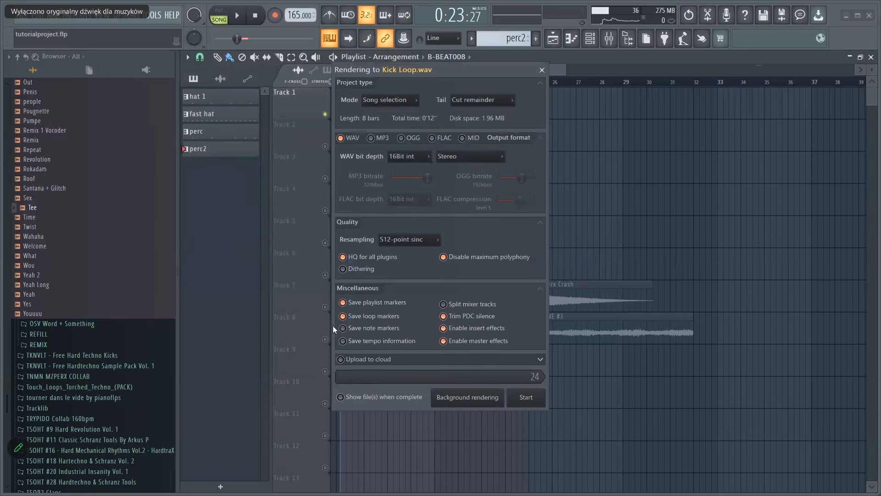
- Render the kick selection to WAV at 16Bit int, stereo, with 512-point sinc resampling
{"action": "left_click", "coordinate": [414, 158]}
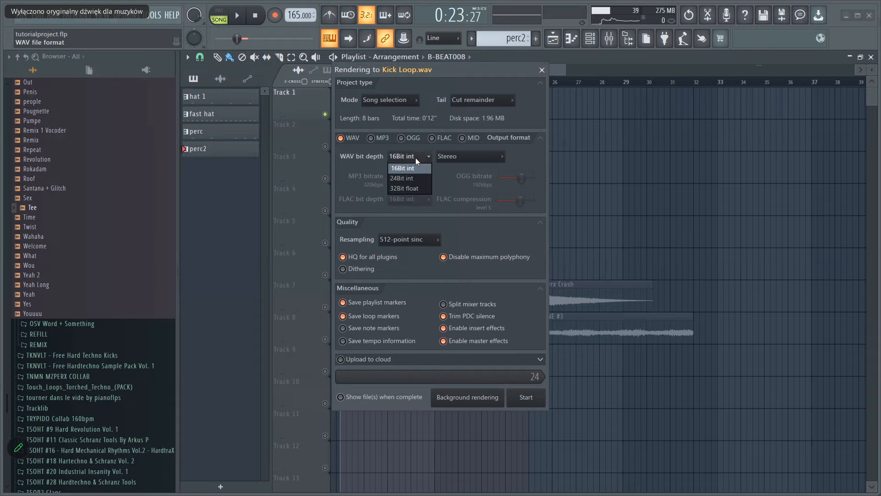
{"action": "left_click", "coordinate": [418, 161]}
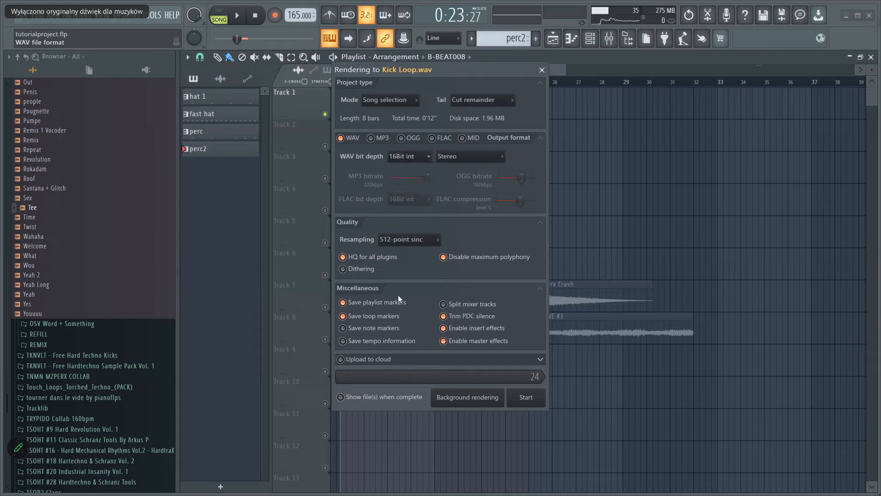
{"action": "left_click", "coordinate": [426, 239]}
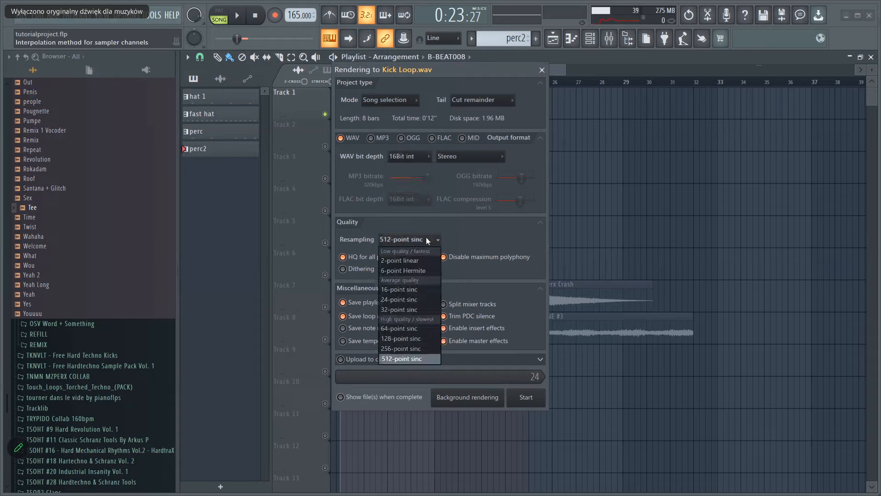
{"action": "left_click", "coordinate": [428, 240]}
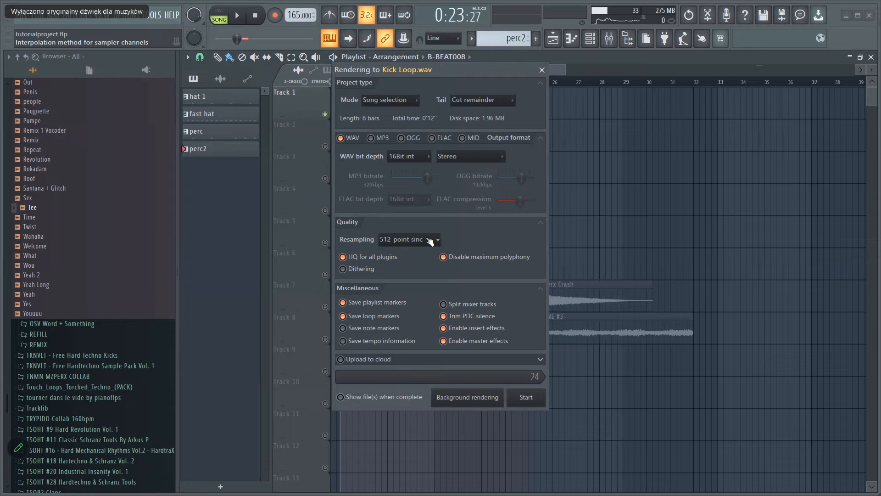
{"action": "left_click", "coordinate": [526, 397]}
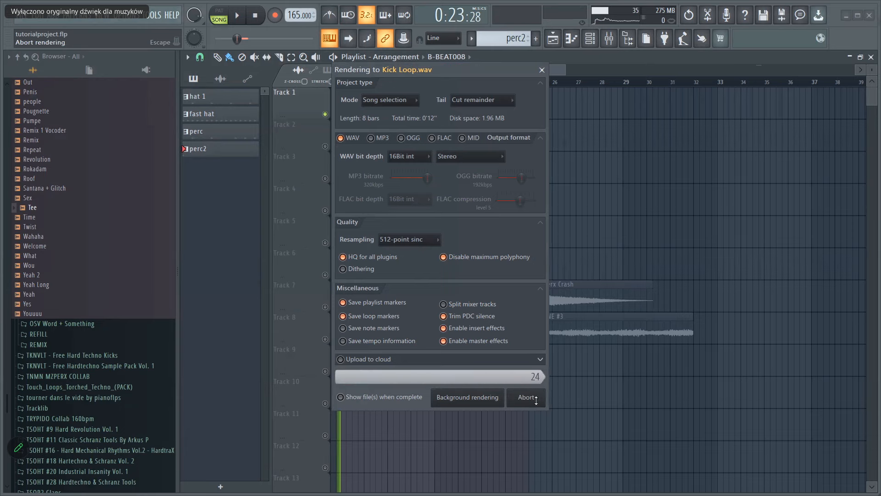
{"action": "left_click", "coordinate": [560, 57]}
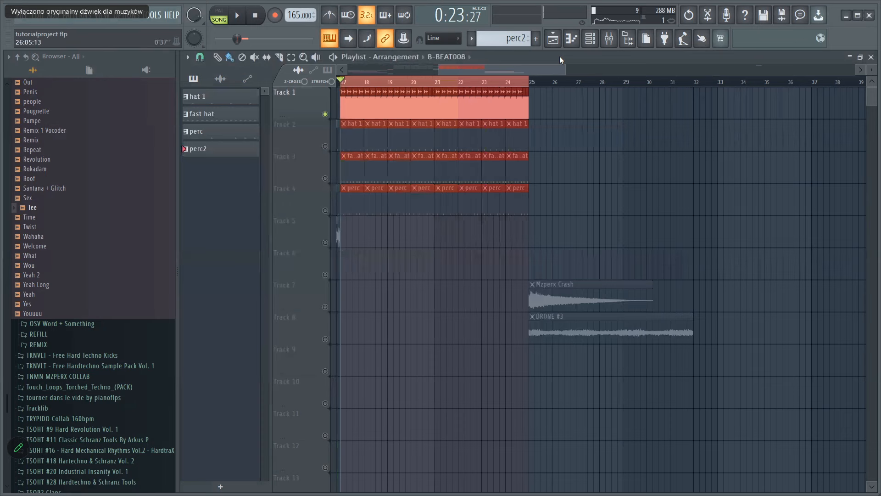
- Solo Track 2 with the hat 1 clips and start a WAV export of the selected second drop
{"action": "left_click_drag", "start_coordinate": [484, 72], "coordinate": [461, 72]}
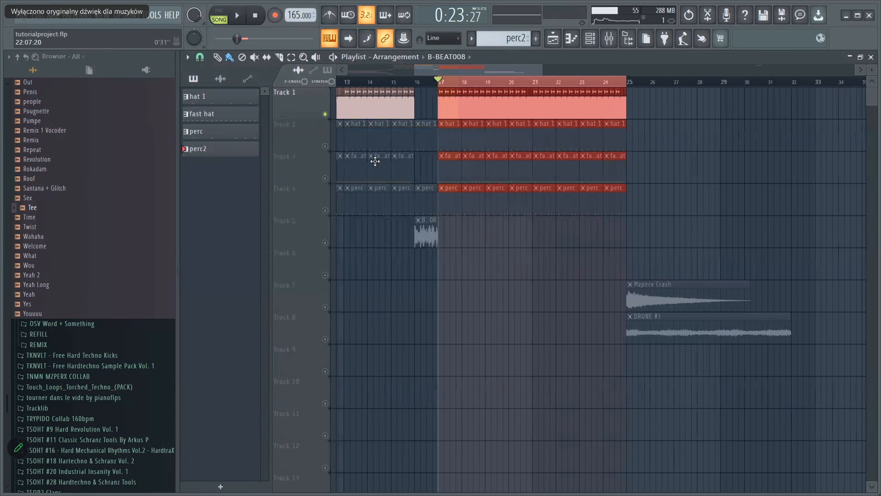
{"action": "right_click", "coordinate": [329, 150]}
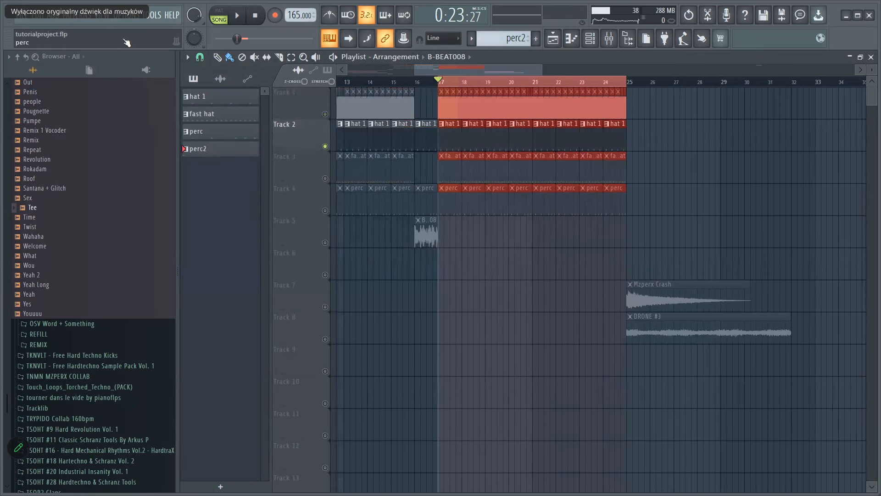
{"action": "left_click", "coordinate": [19, 18]}
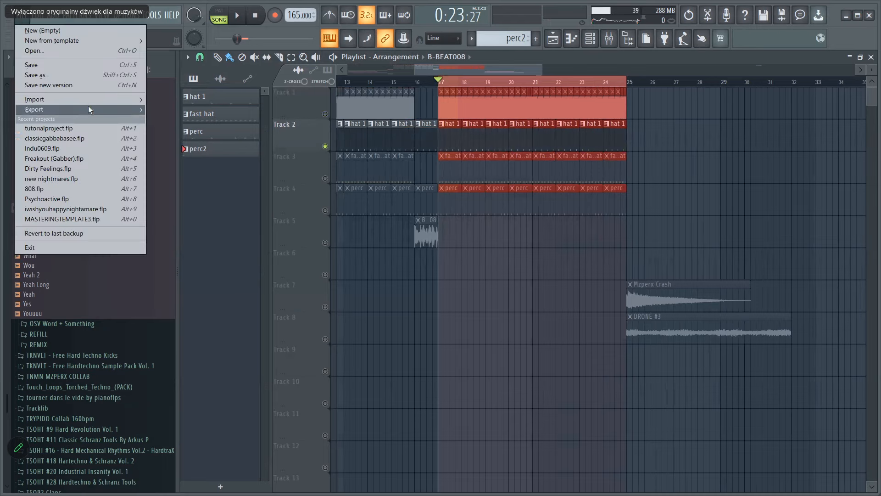
{"action": "mouse_move", "coordinate": [107, 112]}
{"action": "left_click", "coordinate": [185, 118]}
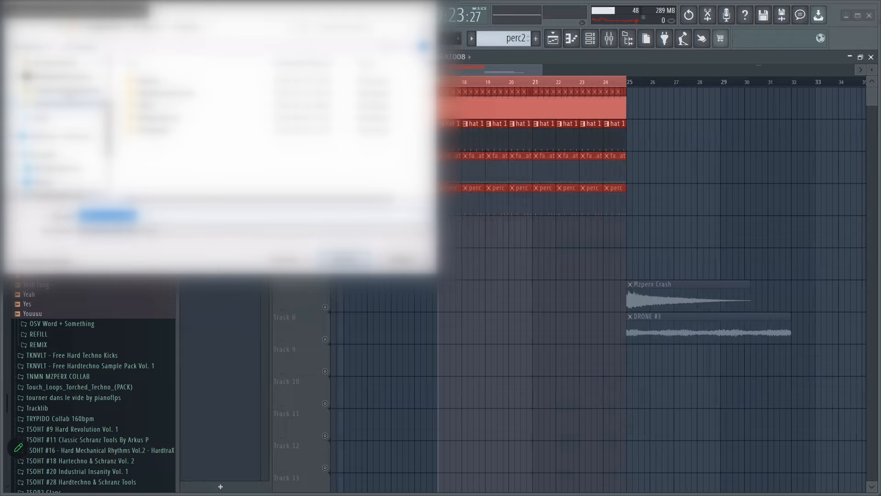
- Browse to the destination folder and export the soloed hat 1 loop as a WAV file
{"action": "scroll", "coordinate": [82, 110], "scroll_direction": "up", "scroll_amount": 2}
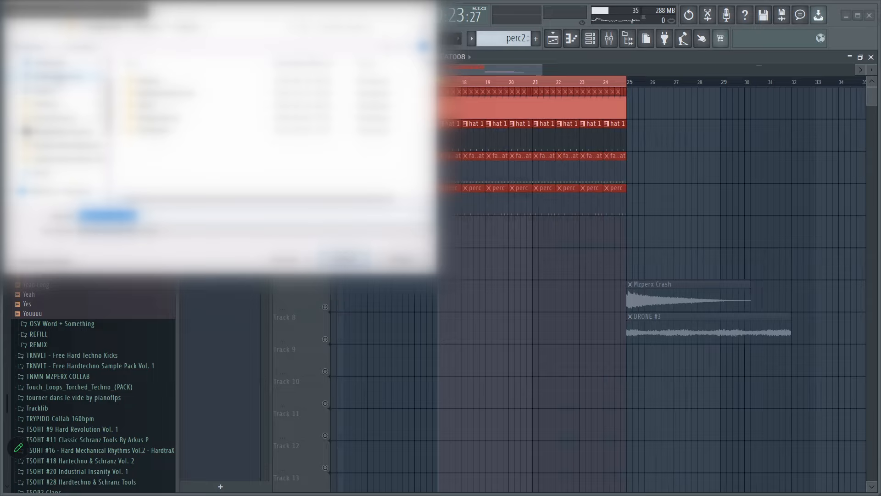
{"action": "left_click", "coordinate": [60, 118]}
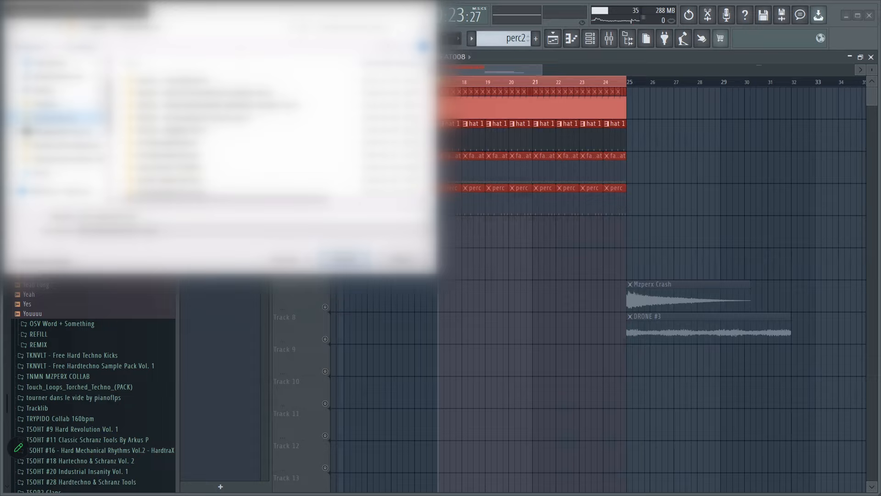
{"action": "scroll", "coordinate": [250, 163], "scroll_direction": "down", "scroll_amount": 6}
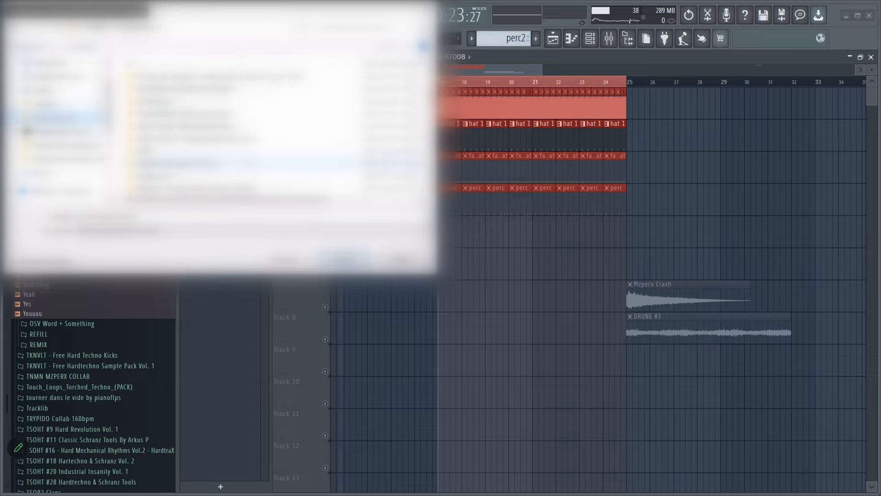
{"action": "scroll", "coordinate": [250, 163], "scroll_direction": "up", "scroll_amount": 1}
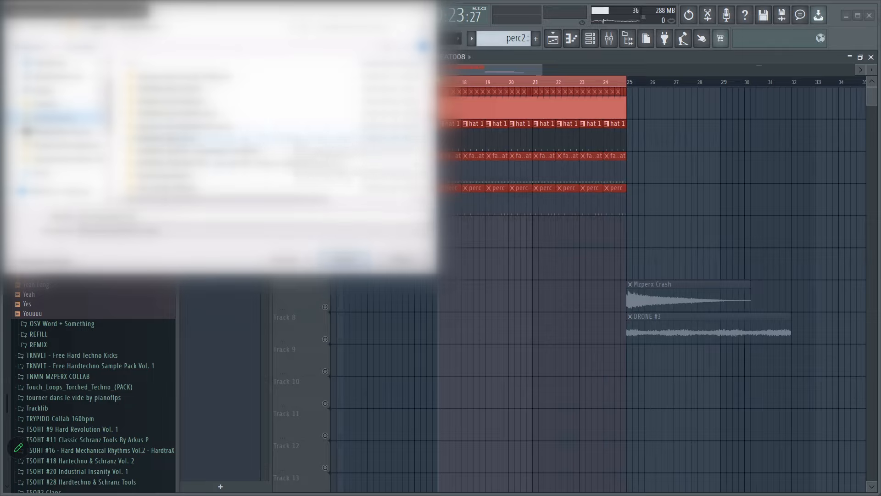
{"action": "scroll", "coordinate": [292, 140], "scroll_direction": "down", "scroll_amount": 5}
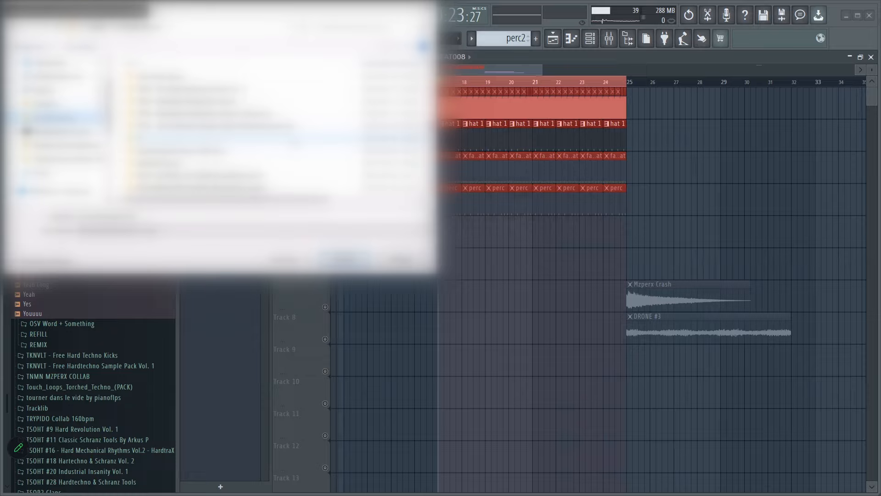
{"action": "scroll", "coordinate": [215, 133], "scroll_direction": "up", "scroll_amount": 5}
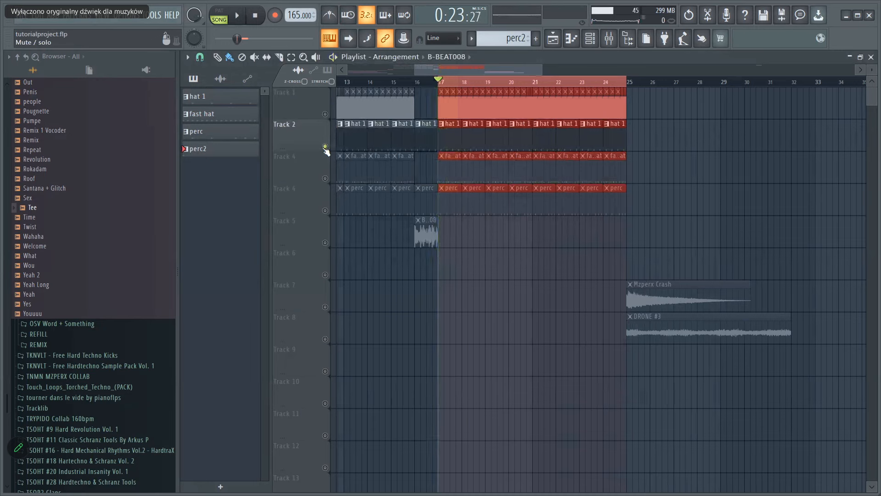
- Preview the soloed hat 1 loop briefly, and solo the fast hat clips on Track 3
{"action": "key", "text": "space"}
{"action": "key", "text": "space"}
{"action": "left_click", "coordinate": [326, 179]}
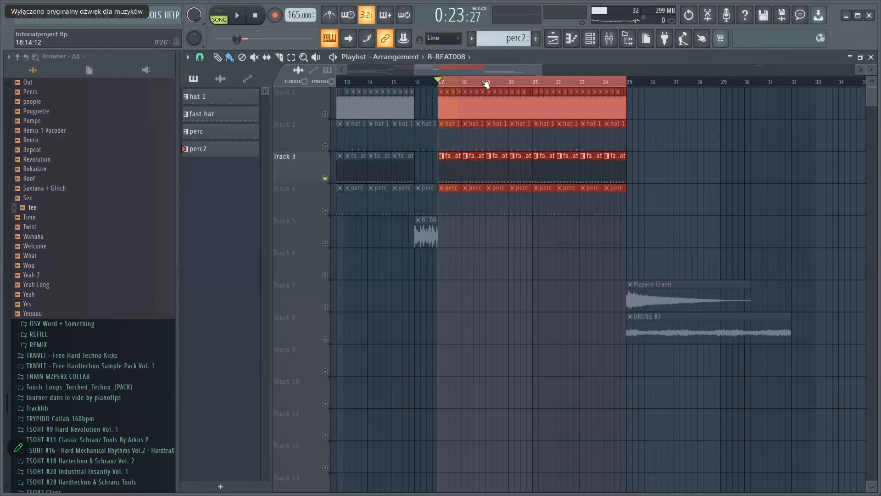
- Export the soloed fast hat loop of the selected second drop as a WAV file
{"action": "scroll", "coordinate": [485, 84], "scroll_direction": "up", "scroll_amount": 3}
{"action": "scroll", "coordinate": [486, 84], "scroll_direction": "down", "scroll_amount": 1}
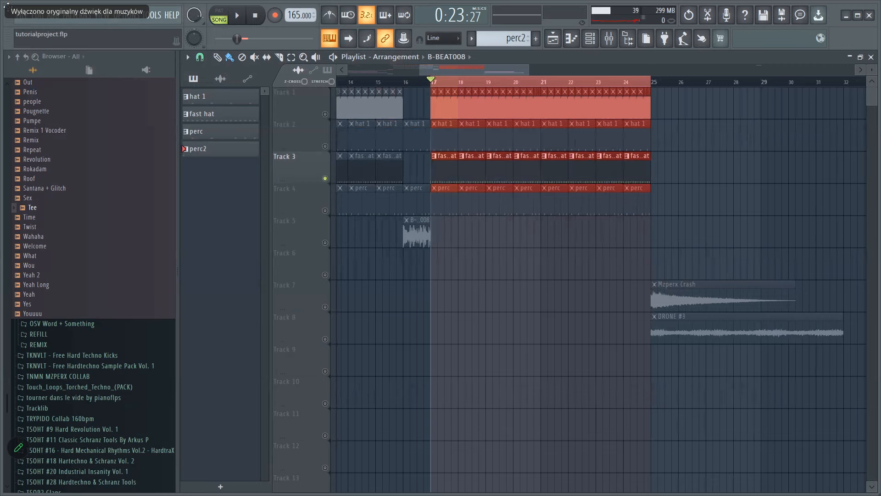
{"action": "left_click", "coordinate": [19, 14]}
{"action": "mouse_move", "coordinate": [143, 111]}
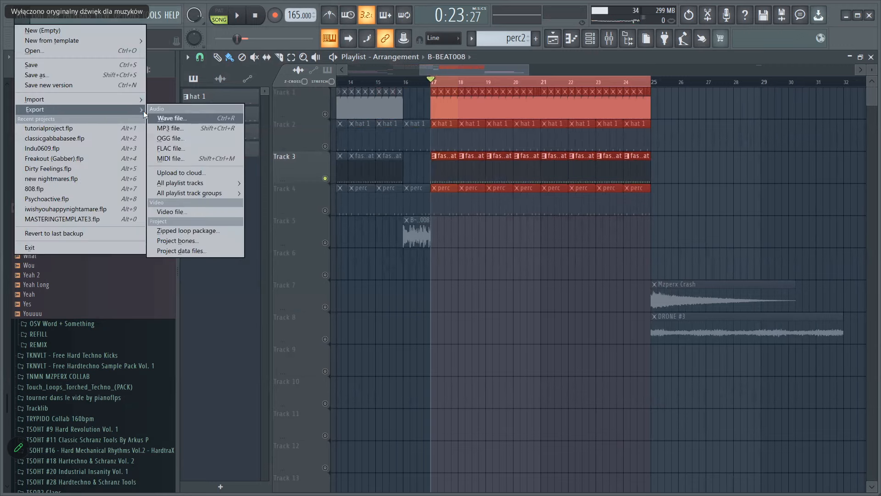
{"action": "left_click", "coordinate": [174, 118]}
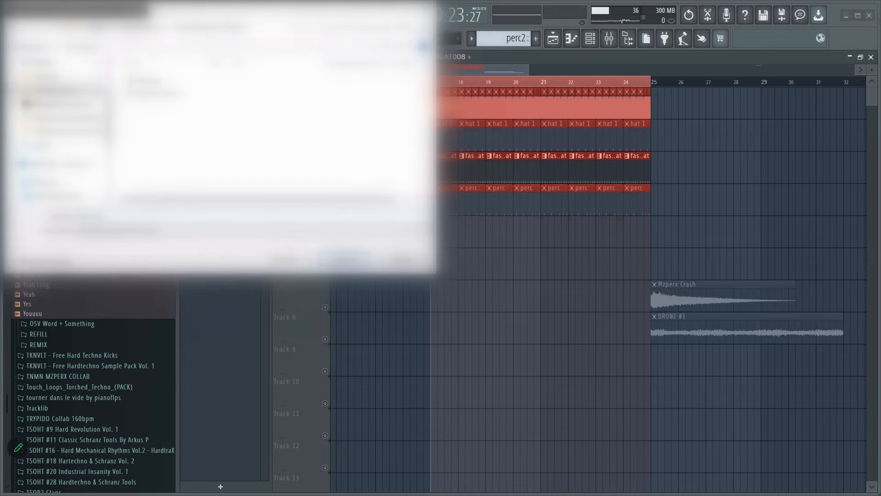
{"action": "key", "text": "Return"}
{"action": "key", "text": "Return"}
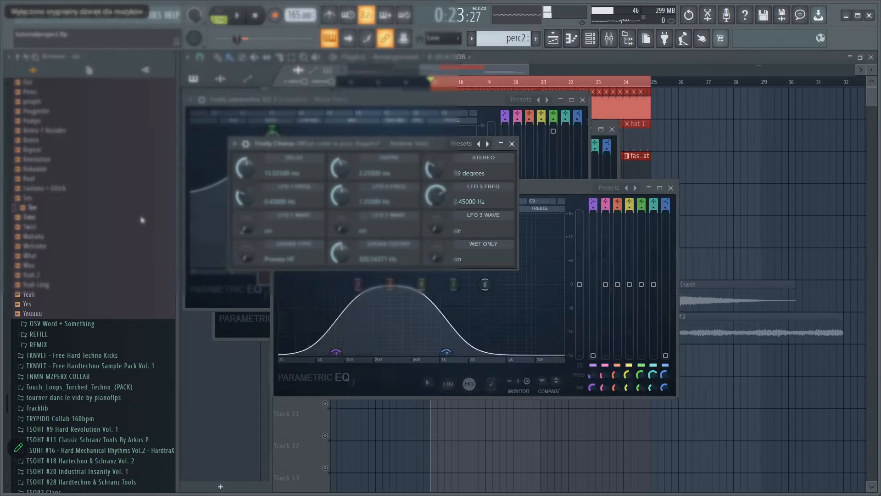
- Solo Track 4 with the perc clips in the playlist
{"action": "left_click", "coordinate": [648, 54]}
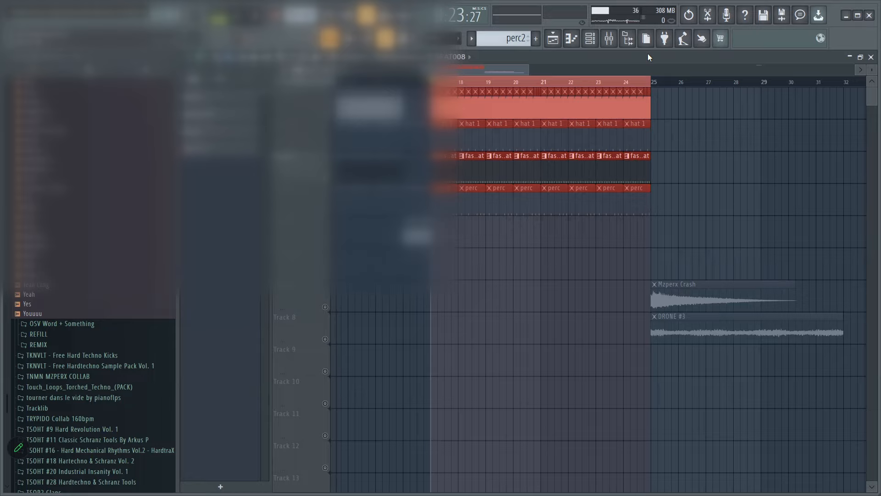
{"action": "scroll", "coordinate": [549, 84], "scroll_direction": "up", "scroll_amount": 3}
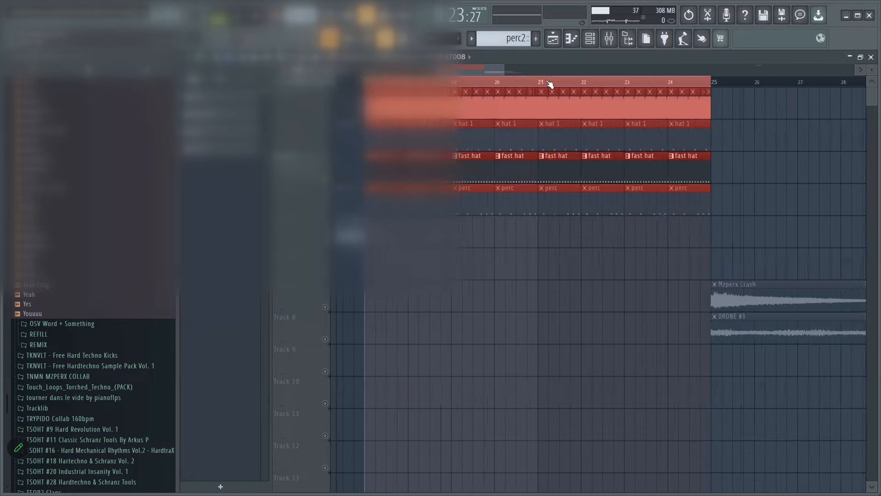
{"action": "scroll", "coordinate": [549, 84], "scroll_direction": "down", "scroll_amount": 1}
{"action": "right_click", "coordinate": [326, 210]}
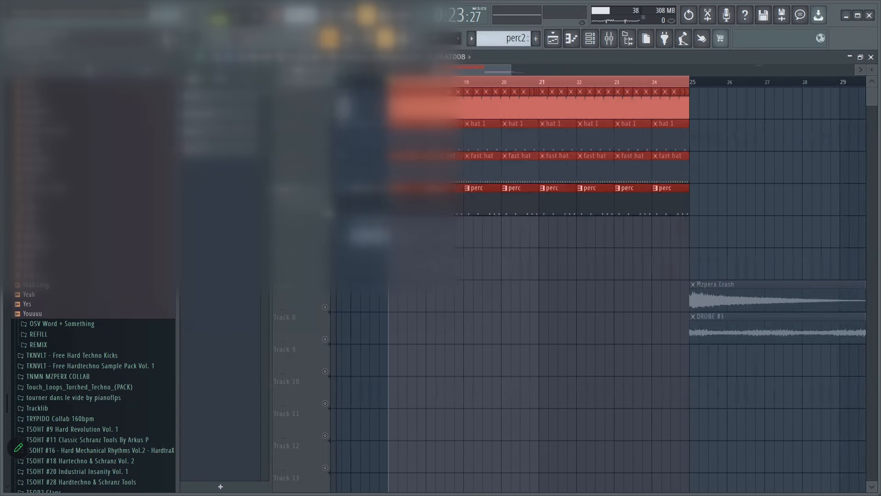
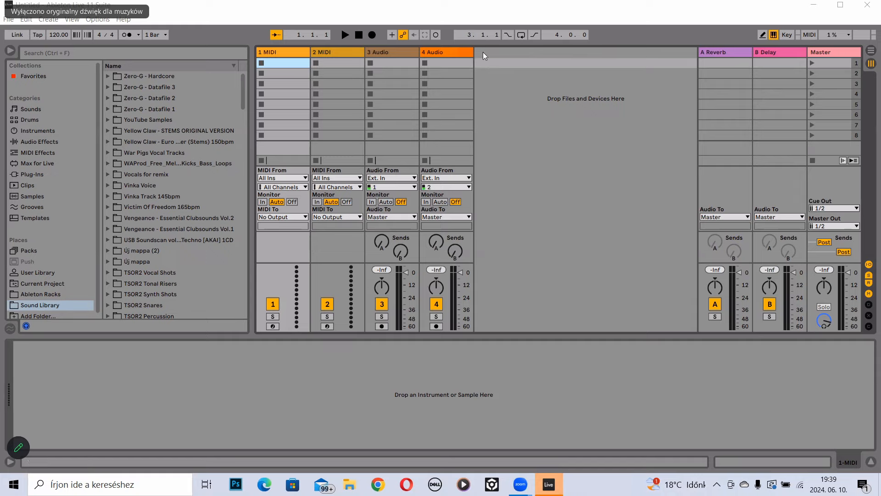
- Switch to Ableton Live and delete both MIDI tracks from the empty set, keeping the two audio tracks
{"action": "left_click", "coordinate": [458, 52]}
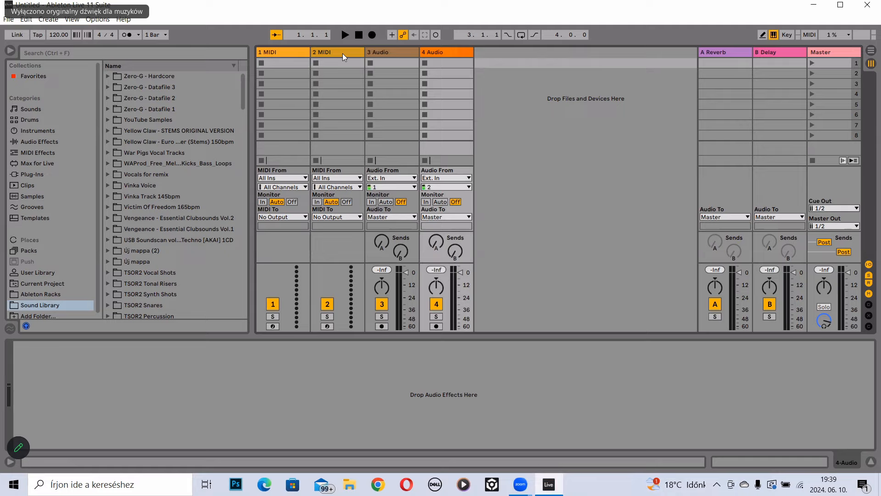
{"action": "left_click", "coordinate": [287, 50]}
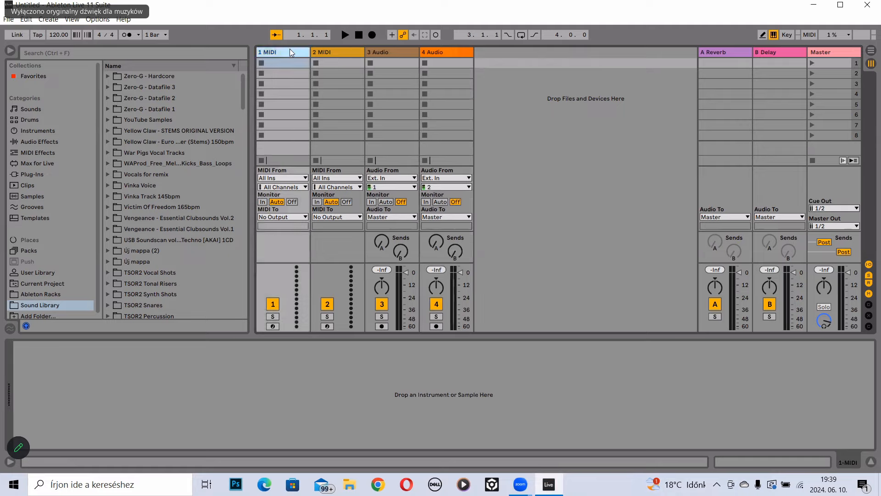
{"action": "key", "text": "Delete"}
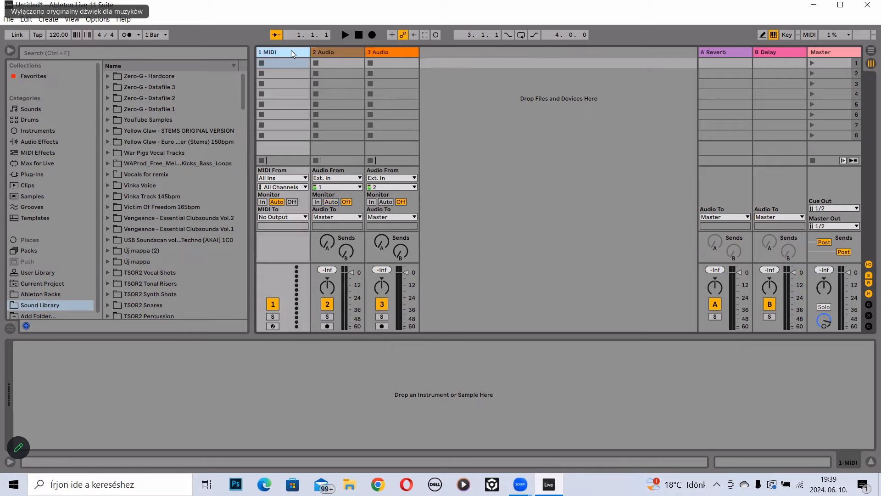
{"action": "key", "text": "Delete"}
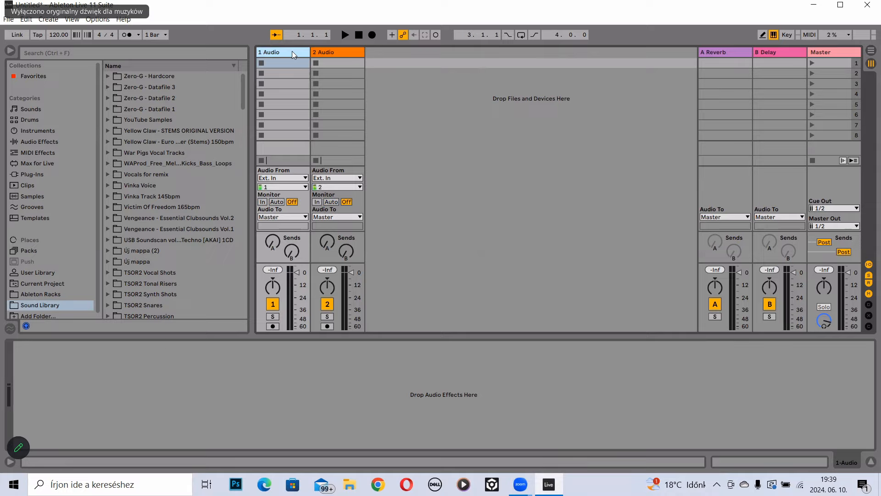
- Search the Sound Library for "tutorial"
{"action": "scroll", "coordinate": [207, 241], "scroll_direction": "down", "scroll_amount": 10}
{"action": "left_click", "coordinate": [177, 53]}
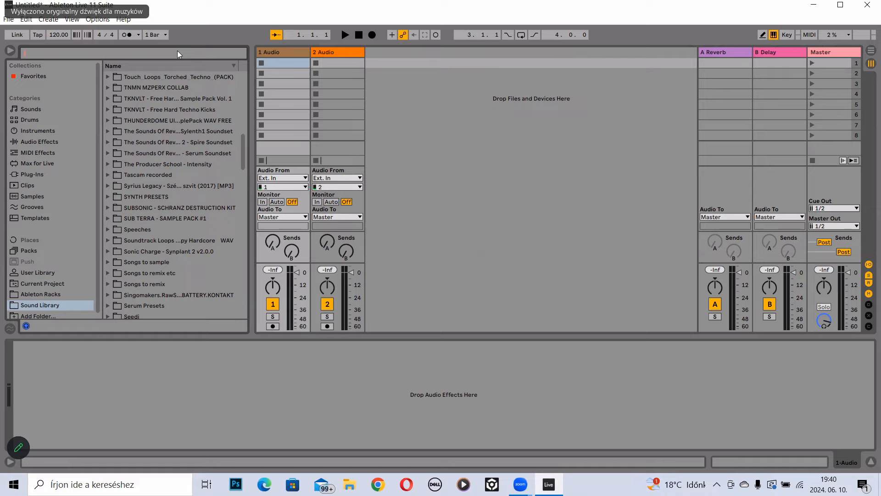
{"action": "type", "text": "tu"}
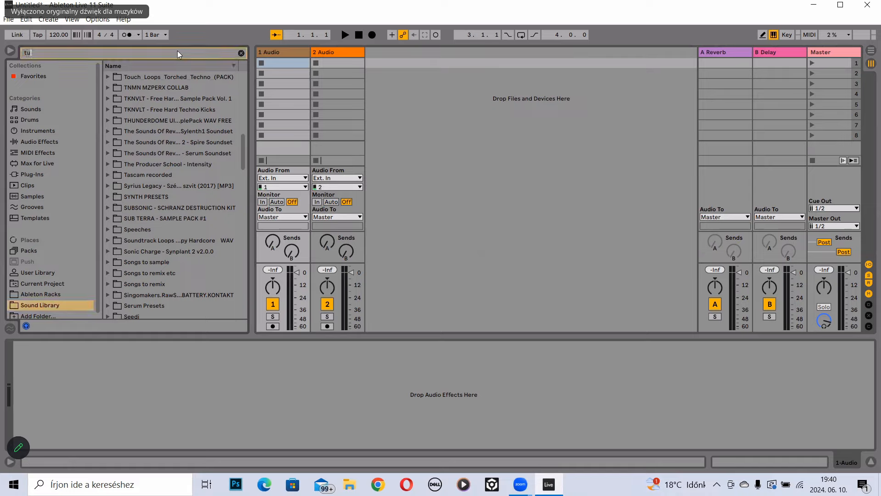
{"action": "type", "text": "torial"}
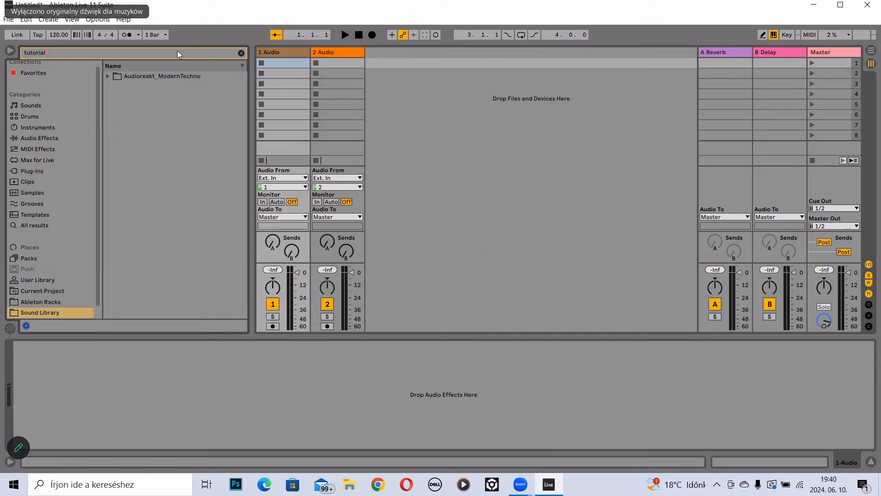
- Clear the library search and look through the Sound Library list for the exported tutorial project folder
{"action": "key", "text": "BackSpace"}
{"action": "key", "text": "BackSpace"}
{"action": "key", "text": "BackSpace"}
{"action": "key", "text": "BackSpace"}
{"action": "key", "text": "BackSpace"}
{"action": "key", "text": "BackSpace"}
{"action": "key", "text": "BackSpace"}
{"action": "key", "text": "BackSpace"}
{"action": "scroll", "coordinate": [203, 257], "scroll_direction": "up", "scroll_amount": 7}
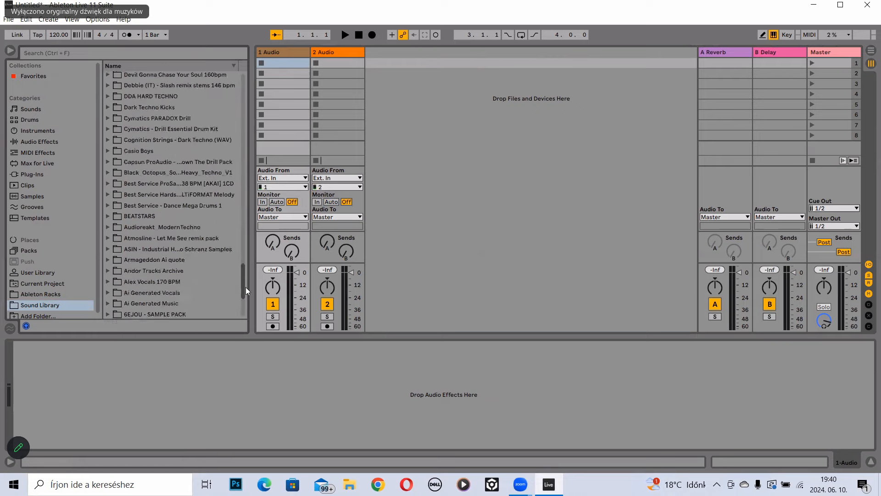
{"action": "scroll", "coordinate": [223, 136], "scroll_direction": "up", "scroll_amount": 5}
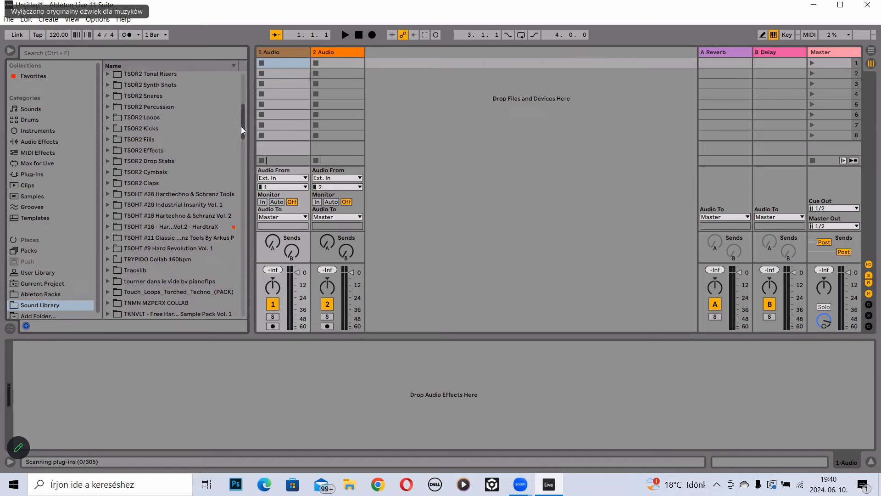
{"action": "left_click_drag", "start_coordinate": [241, 126], "coordinate": [240, 318]}
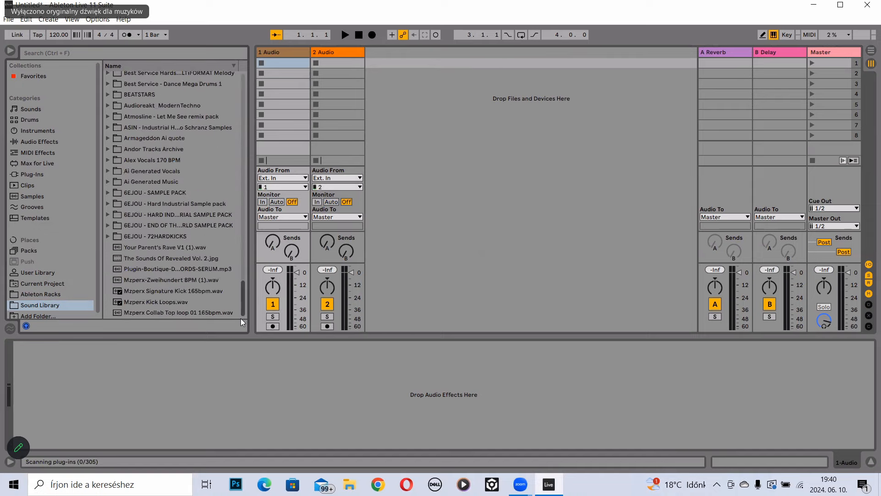
- Check the exported WAV loops in the Tutorialproject 165bpm folder in File Explorer and return to Ableton Live
{"action": "left_click", "coordinate": [343, 482]}
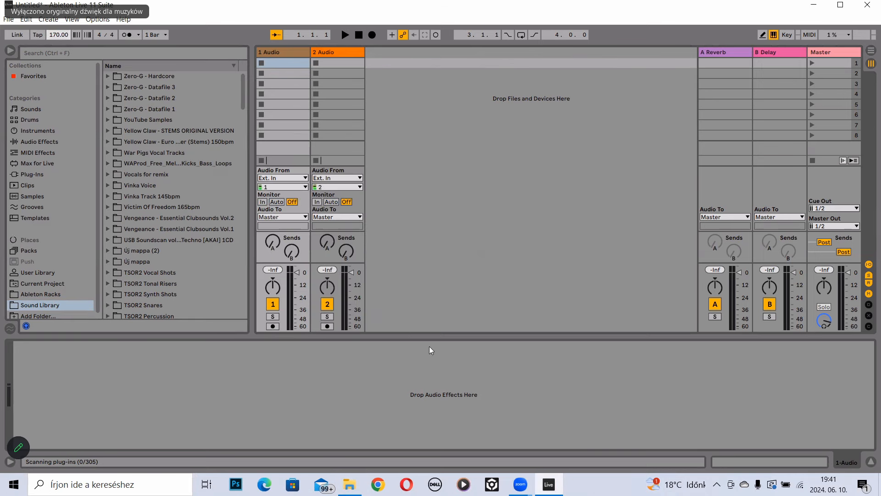
{"action": "left_click", "coordinate": [362, 490]}
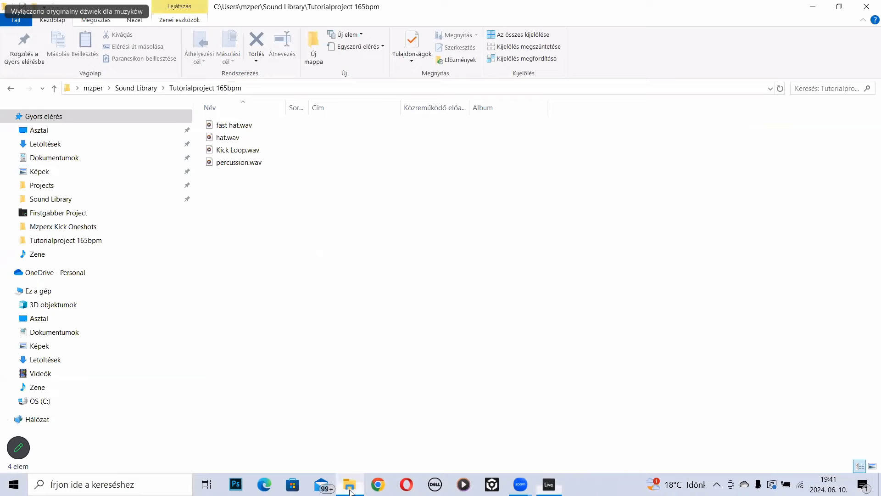
{"action": "left_click", "coordinate": [544, 489]}
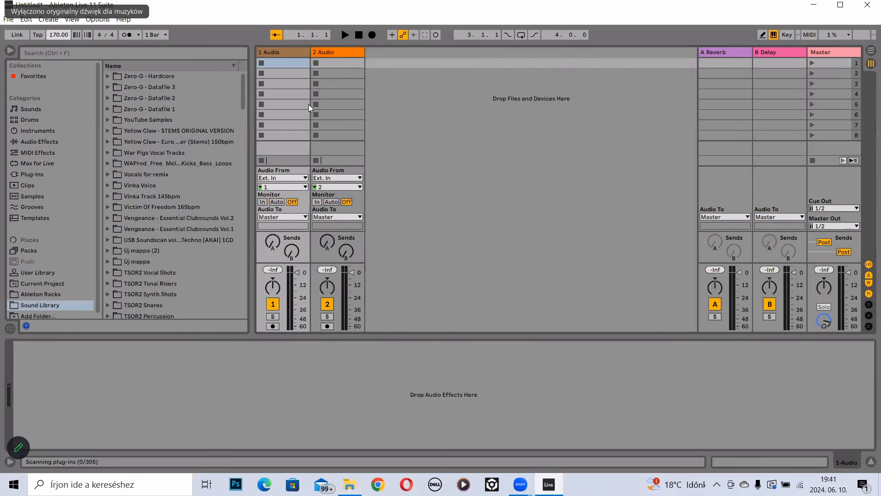
- Insert two more audio tracks after the existing 2 Audio track
{"action": "right_click", "coordinate": [384, 56]}
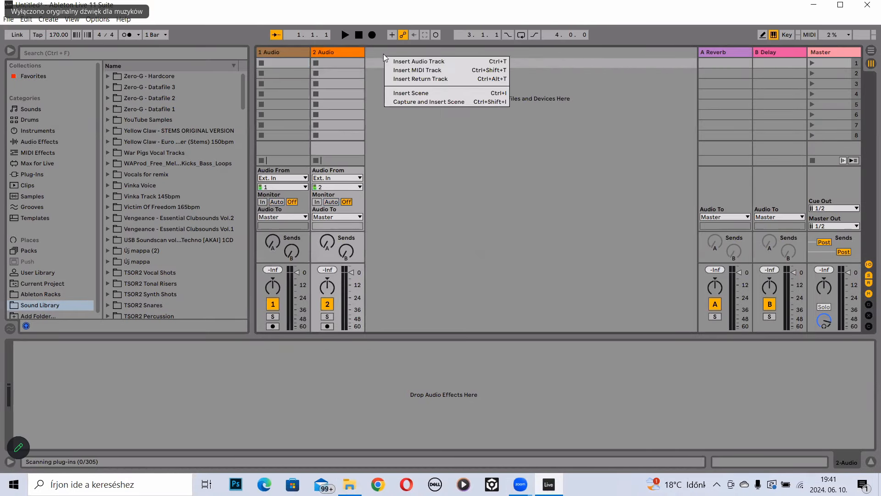
{"action": "left_click", "coordinate": [438, 61]}
{"action": "right_click", "coordinate": [437, 51]}
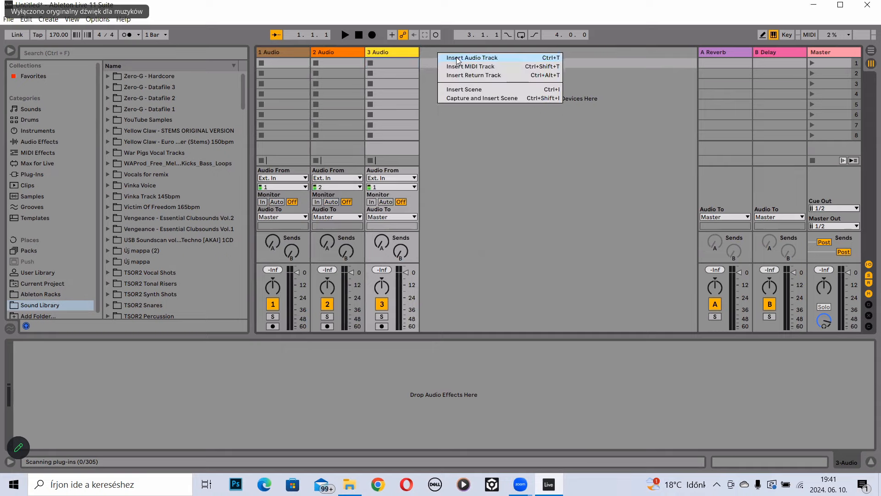
{"action": "left_click", "coordinate": [456, 57]}
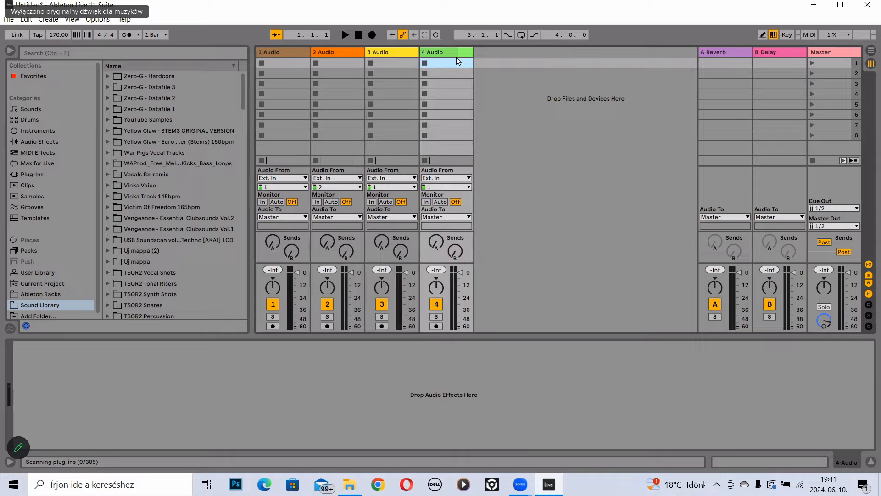
- Load Kick Loop.wav from the Tutorialproject 165bpm folder into the first clip slot of audio track 1
{"action": "left_click", "coordinate": [269, 67]}
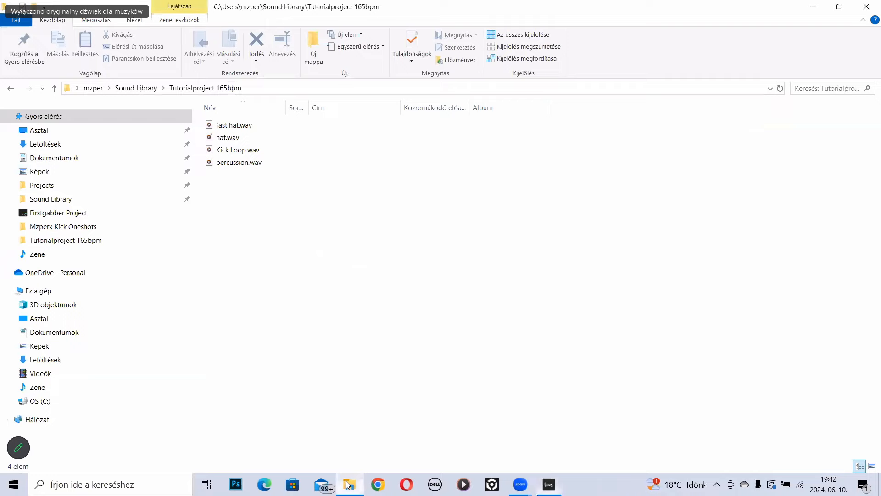
{"action": "left_click", "coordinate": [350, 484]}
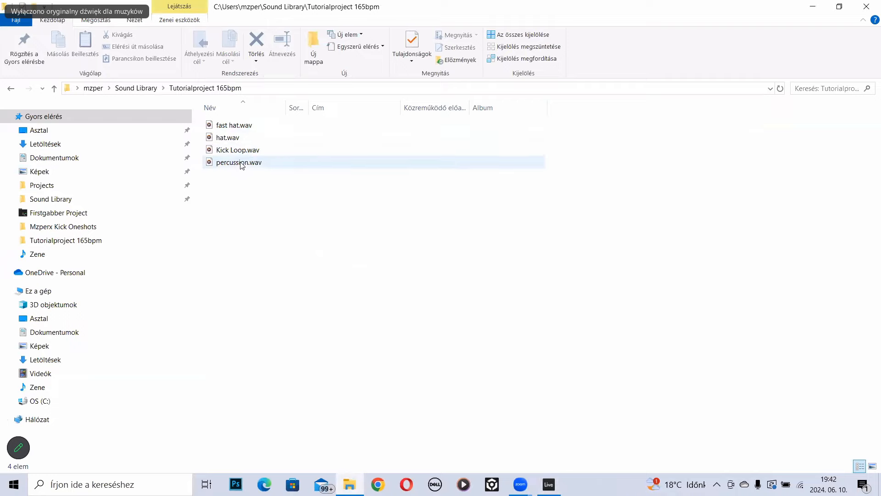
{"action": "left_click_drag", "start_coordinate": [232, 151], "coordinate": [310, 65]}
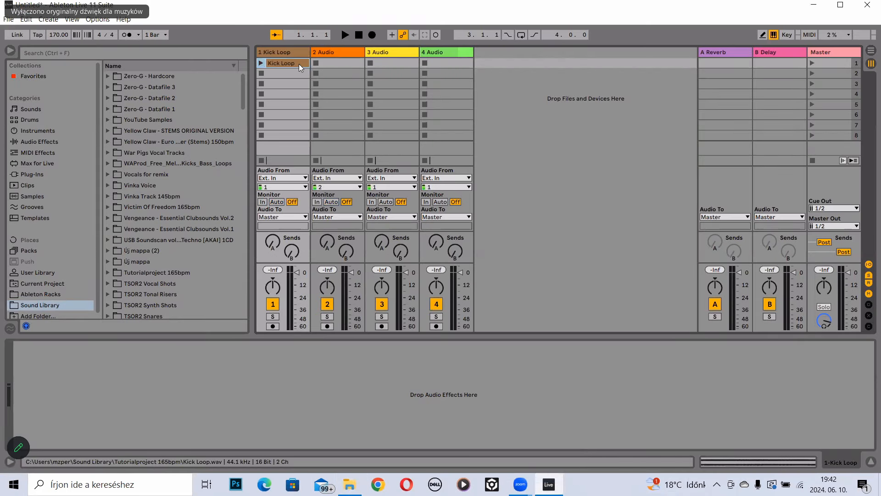
- Load hat.wav into the first clip slot of track 2 and fast hat.wav into the first slot of track 3
{"action": "left_click", "coordinate": [349, 484]}
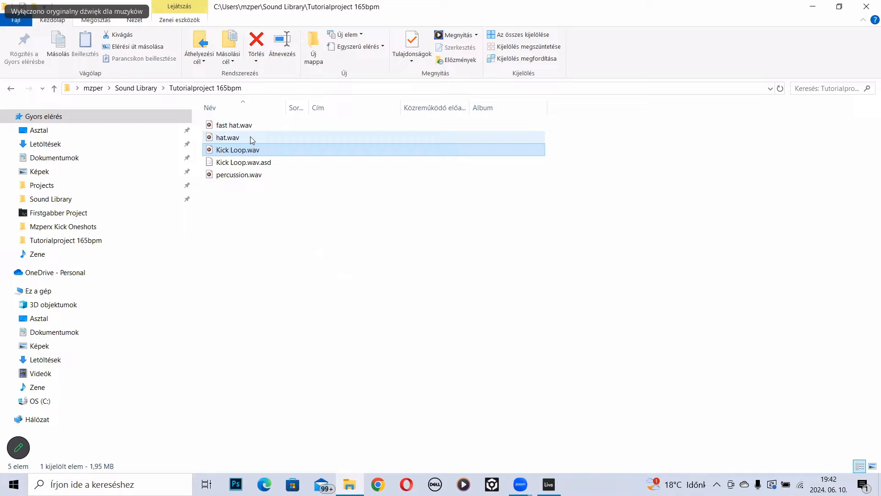
{"action": "left_click", "coordinate": [227, 138]}
{"action": "left_click", "coordinate": [247, 234]}
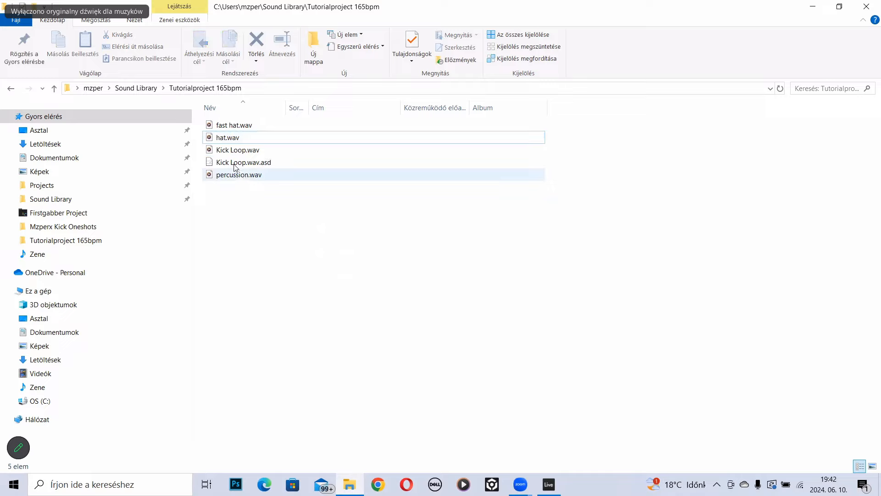
{"action": "left_click_drag", "start_coordinate": [227, 140], "coordinate": [332, 65]}
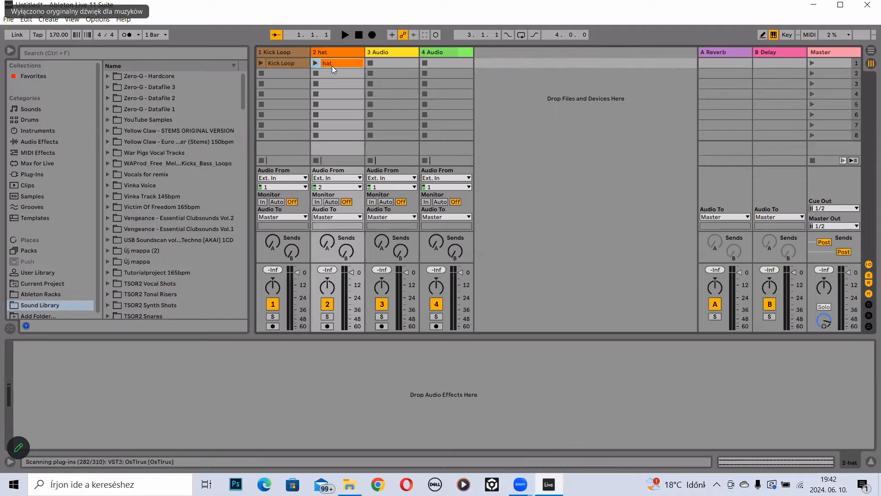
{"action": "left_click", "coordinate": [351, 489]}
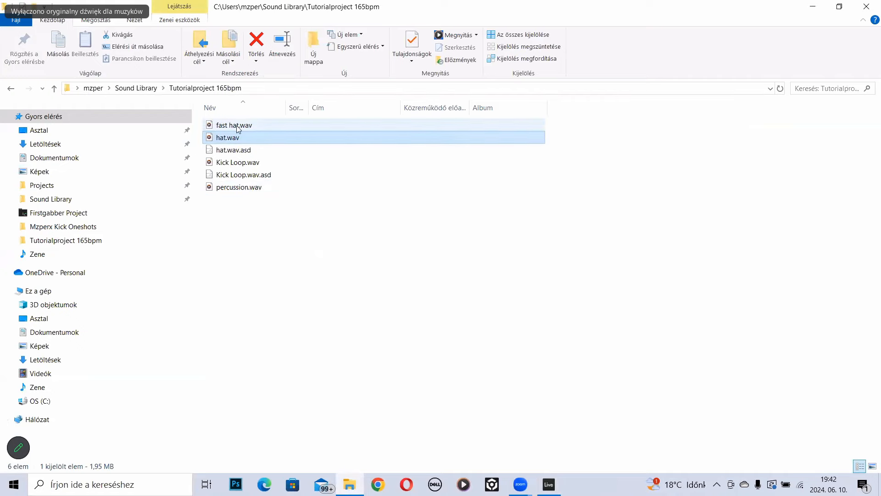
{"action": "left_click_drag", "start_coordinate": [236, 127], "coordinate": [384, 63]}
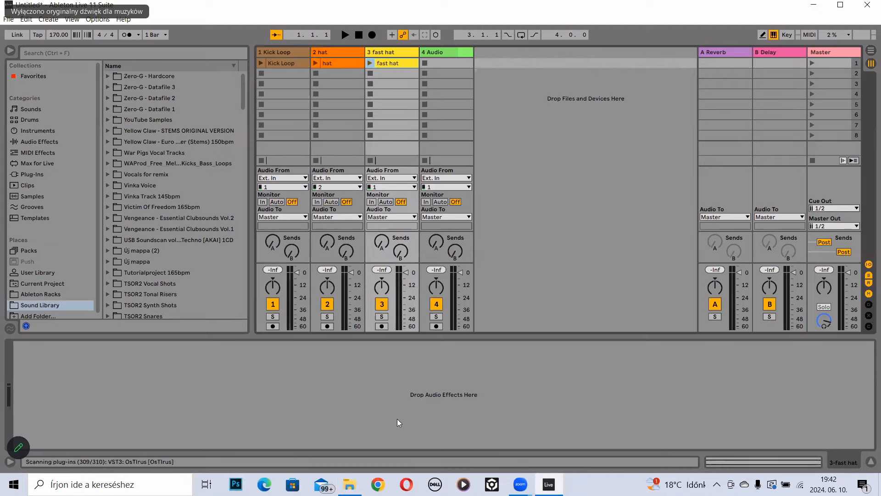
- Load percussion.wav from the Tutorialproject 165bpm folder into the first clip slot of audio track 4
{"action": "left_click", "coordinate": [349, 484]}
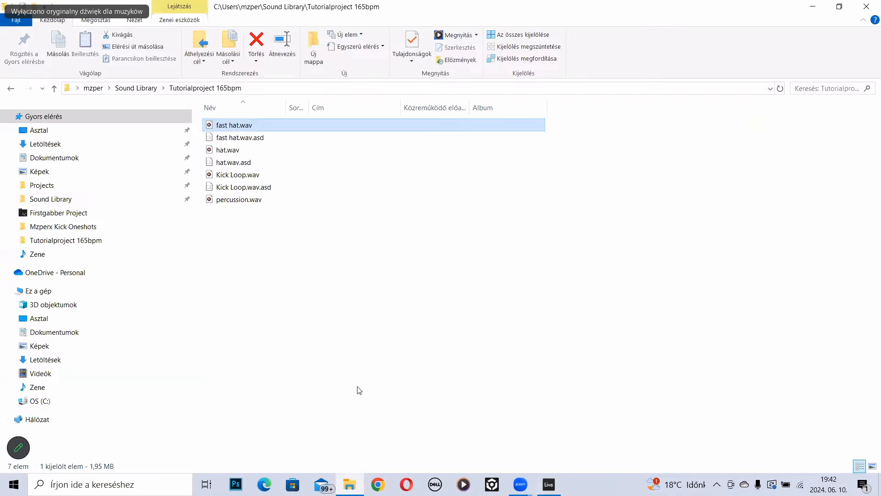
{"action": "left_click", "coordinate": [227, 204]}
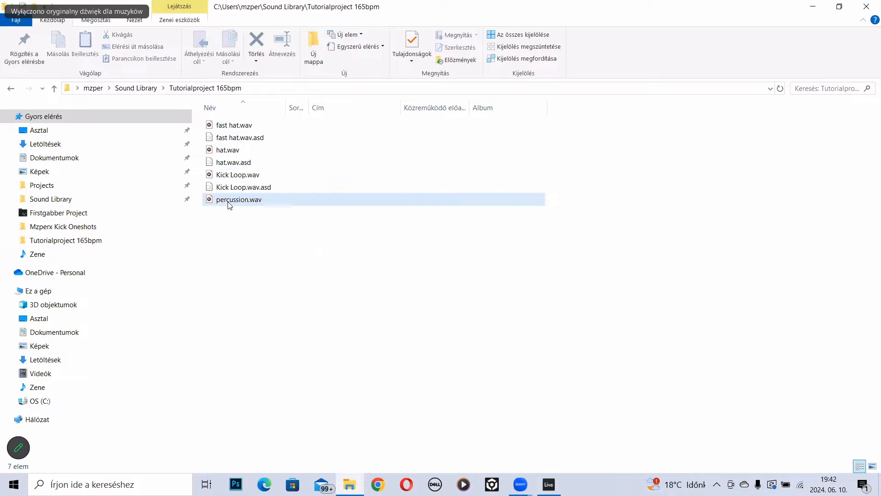
{"action": "left_click_drag", "start_coordinate": [228, 202], "coordinate": [434, 114]}
{"action": "left_click_drag", "start_coordinate": [444, 70], "coordinate": [447, 64]}
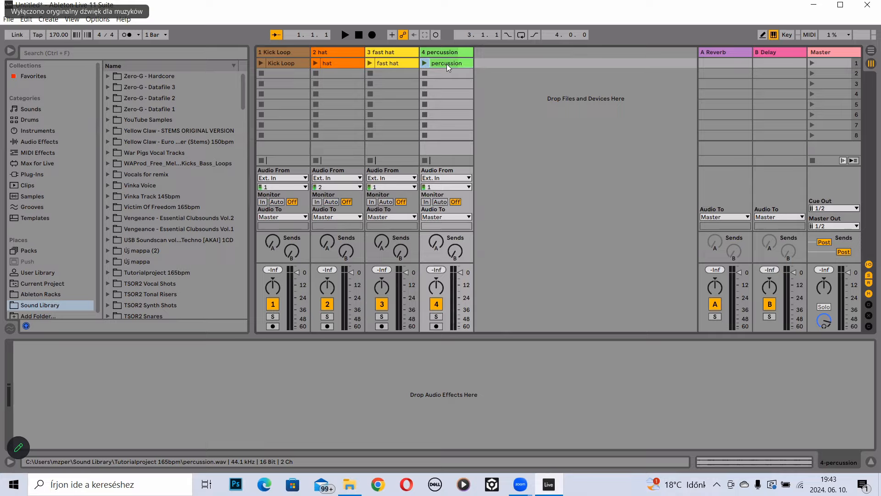
- Insert two more audio tracks after the 4 percussion track
{"action": "left_click", "coordinate": [290, 52]}
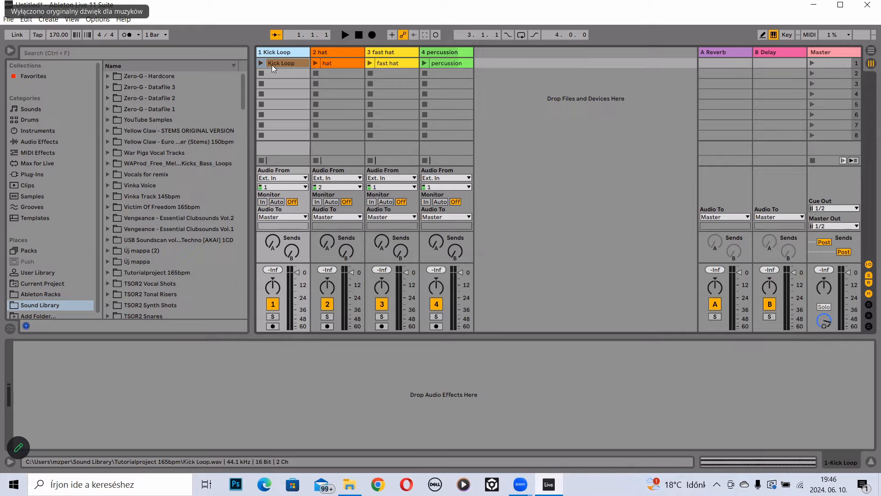
{"action": "right_click", "coordinate": [494, 51]}
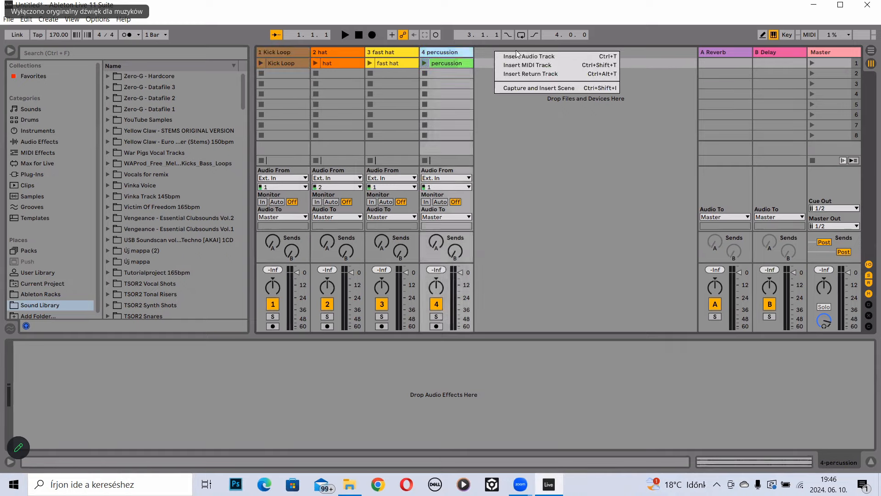
{"action": "key", "text": "Escape"}
{"action": "right_click", "coordinate": [543, 53]}
{"action": "left_click", "coordinate": [574, 61]}
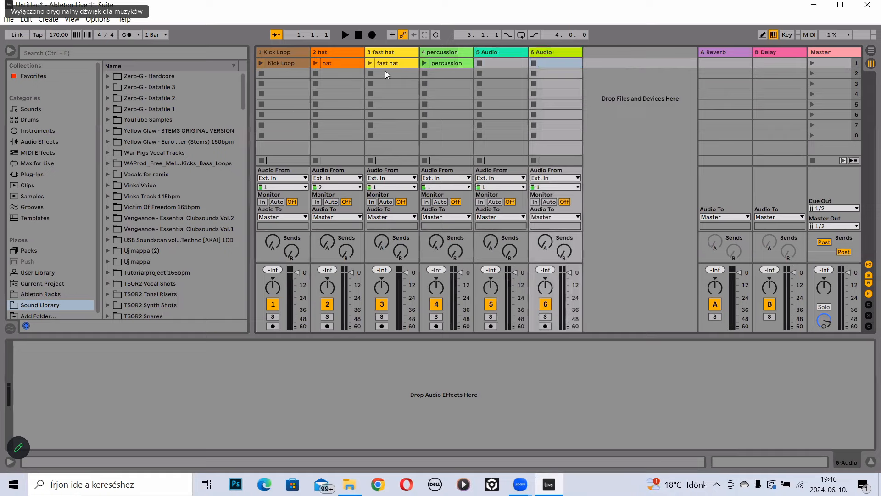
- Search the Sound Library for "scal" and expand the Scalameriya sample pack folder
{"action": "scroll", "coordinate": [156, 169], "scroll_direction": "down", "scroll_amount": 5}
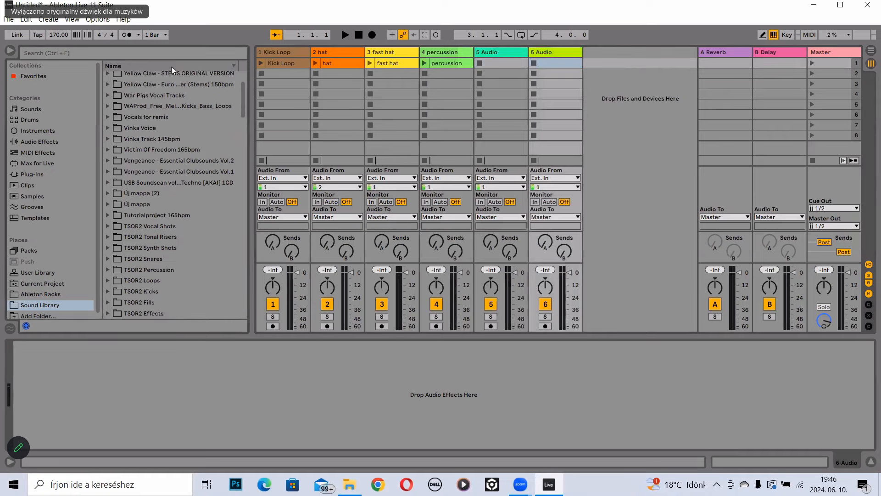
{"action": "left_click", "coordinate": [177, 53]}
{"action": "type", "text": "scalim"}
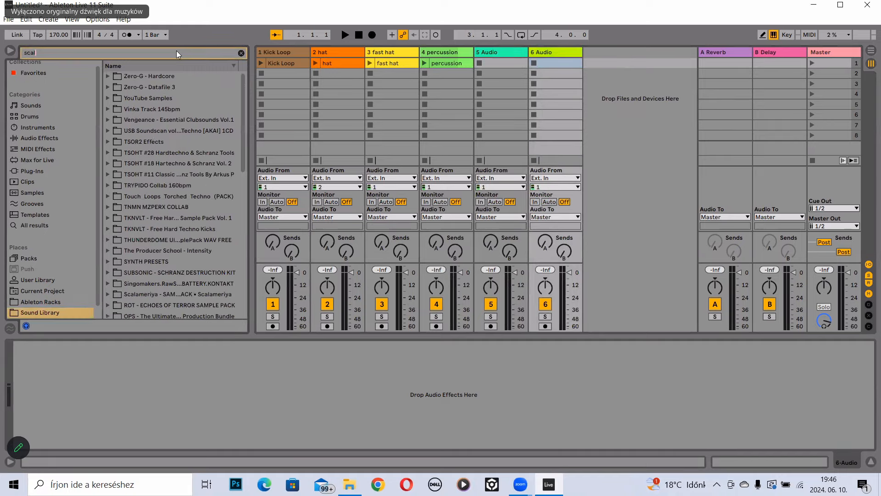
{"action": "key", "text": "BackSpace"}
{"action": "key", "text": "BackSpace"}
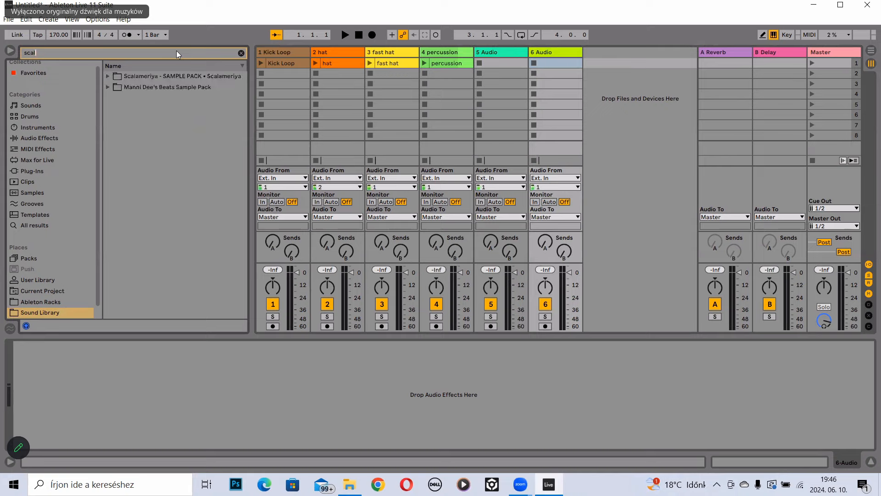
{"action": "left_click", "coordinate": [107, 77]}
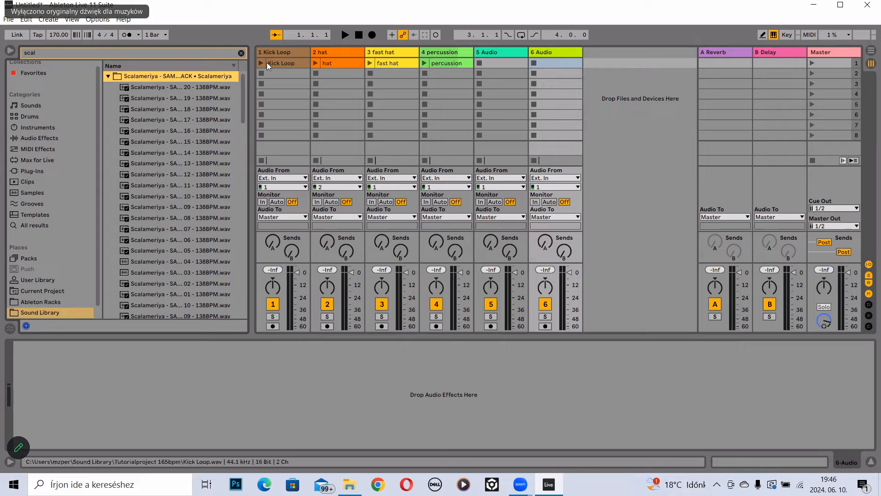
- Launch the hat clip and audition several Scalameriya 138BPM loops over it
{"action": "left_click", "coordinate": [316, 63]}
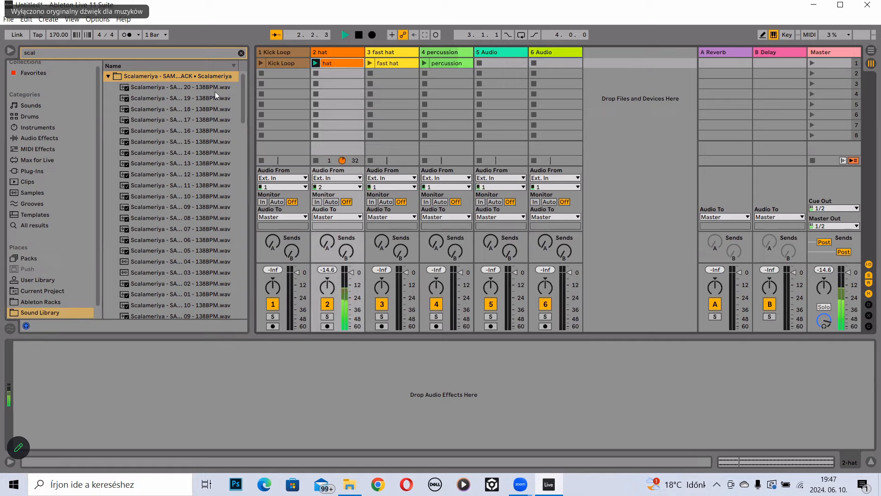
{"action": "left_click", "coordinate": [195, 96]}
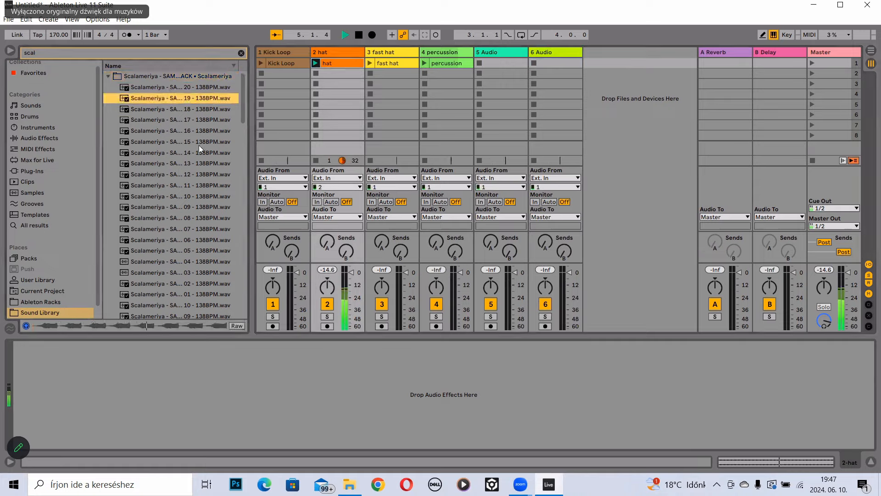
{"action": "left_click", "coordinate": [179, 206]}
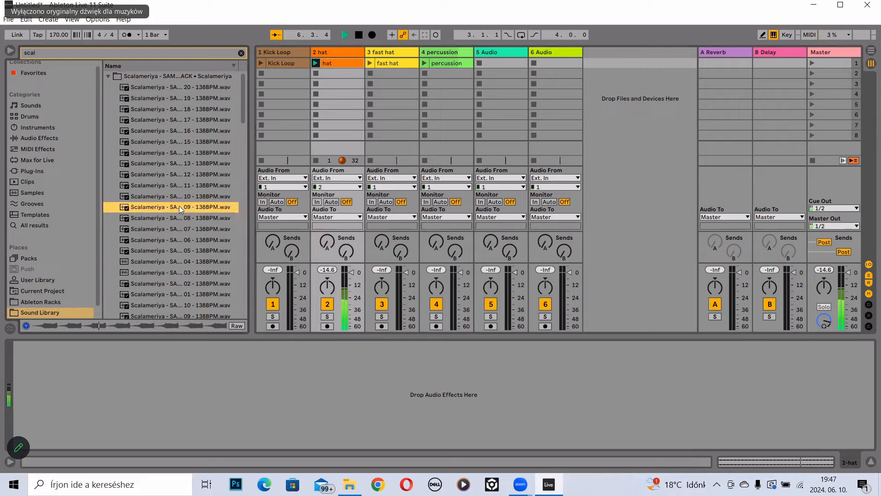
{"action": "left_click", "coordinate": [181, 260]}
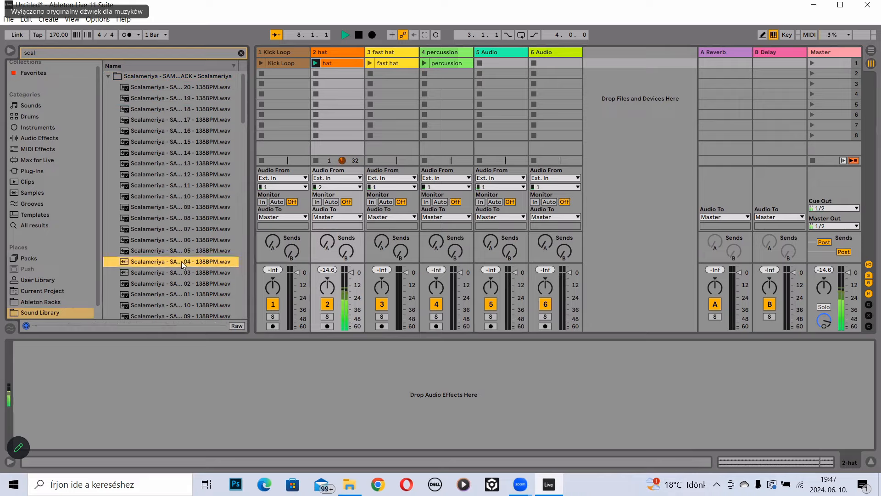
{"action": "scroll", "coordinate": [179, 248], "scroll_direction": "down", "scroll_amount": 2}
{"action": "left_click", "coordinate": [178, 237]}
{"action": "scroll", "coordinate": [177, 234], "scroll_direction": "down", "scroll_amount": 2}
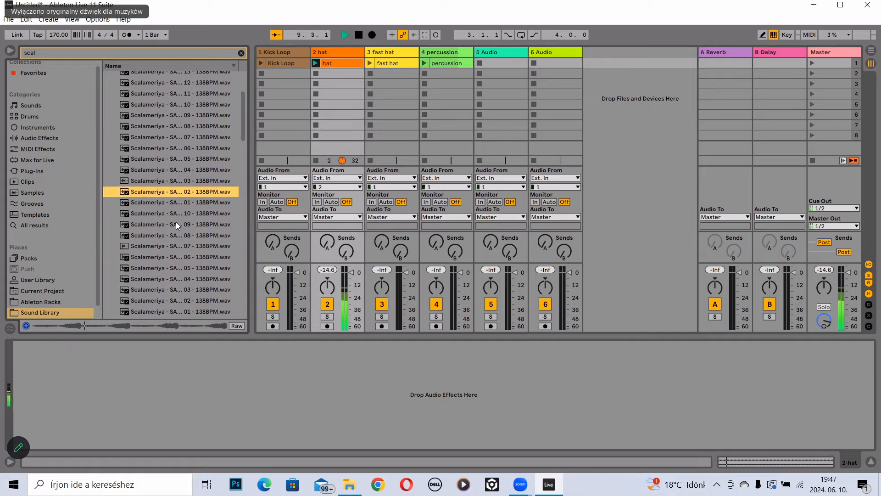
- Launch the Kick Loop clip alongside the hat and audition further Scalameriya loops down the folder
{"action": "left_click", "coordinate": [260, 63]}
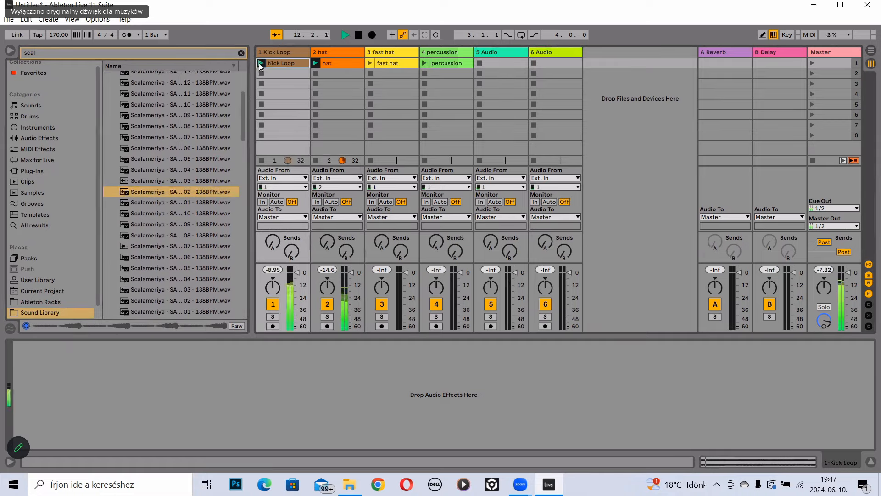
{"action": "left_click", "coordinate": [185, 192]}
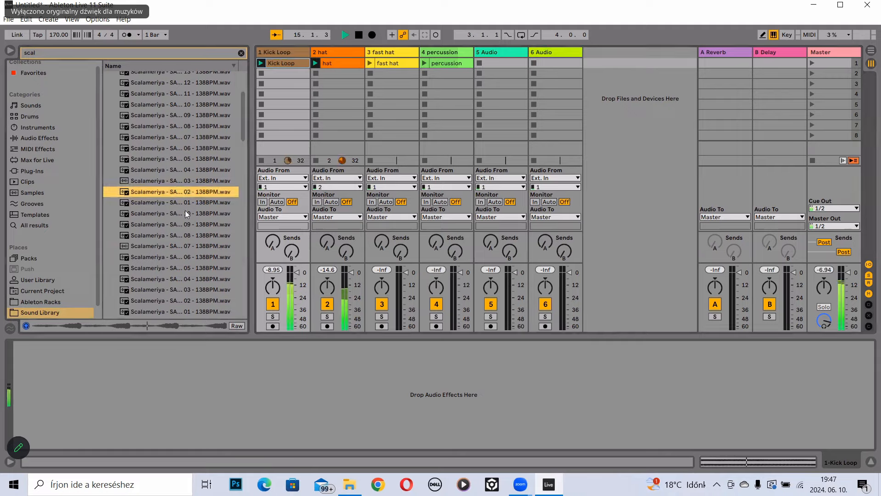
{"action": "left_click", "coordinate": [185, 225]}
{"action": "scroll", "coordinate": [185, 223], "scroll_direction": "down", "scroll_amount": 1}
{"action": "left_click", "coordinate": [183, 212]}
{"action": "scroll", "coordinate": [183, 213], "scroll_direction": "down", "scroll_amount": 1}
{"action": "left_click", "coordinate": [183, 211]}
{"action": "scroll", "coordinate": [183, 211], "scroll_direction": "down", "scroll_amount": 2}
{"action": "left_click", "coordinate": [183, 211]}
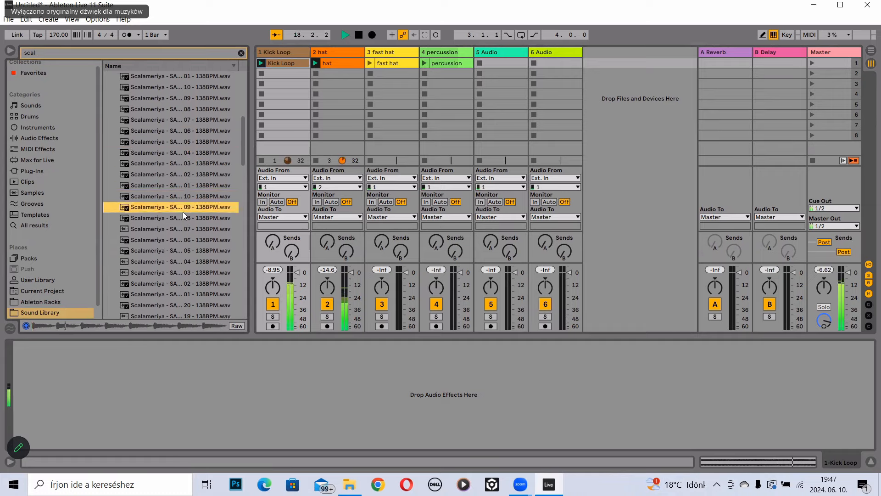
{"action": "left_click", "coordinate": [182, 240]}
{"action": "scroll", "coordinate": [181, 240], "scroll_direction": "down", "scroll_amount": 2}
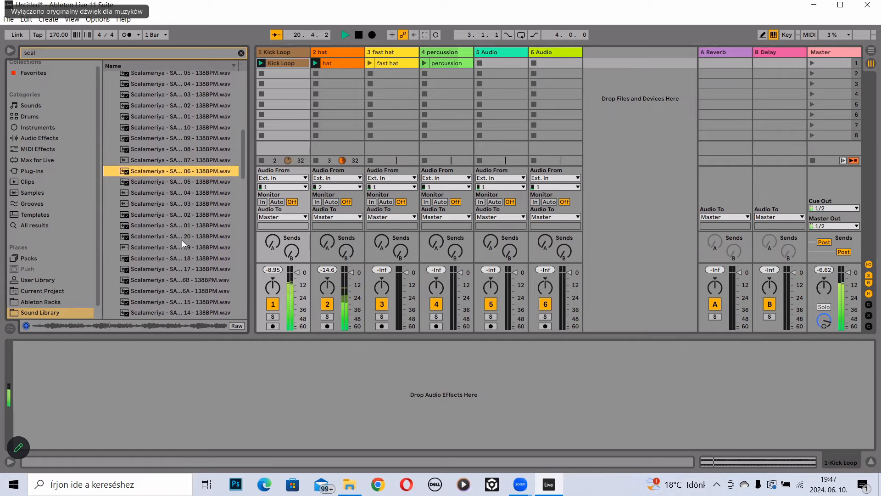
{"action": "left_click", "coordinate": [176, 192]}
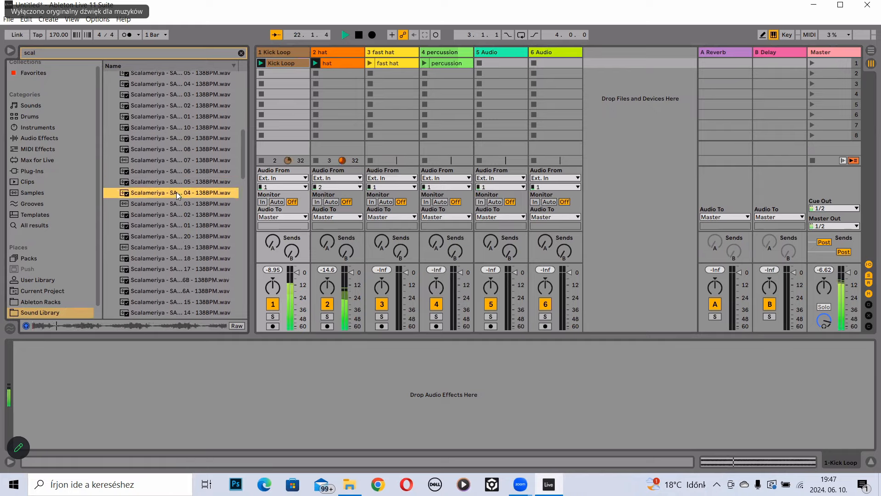
- Preview the Scalameriya 01 - 138BPM.wav loop, load it into the first clip slot of audio track 5, and stop playback
{"action": "left_click", "coordinate": [183, 226]}
{"action": "scroll", "coordinate": [184, 227], "scroll_direction": "down", "scroll_amount": 2}
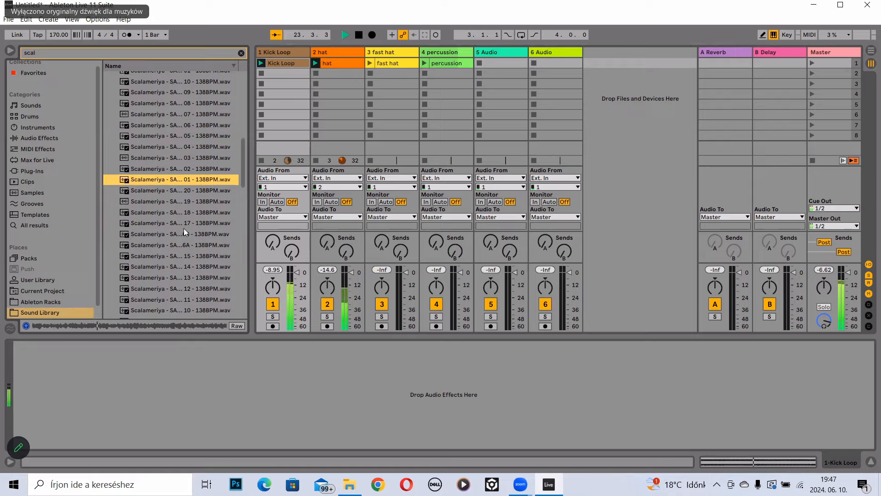
{"action": "left_click_drag", "start_coordinate": [182, 178], "coordinate": [510, 64]}
{"action": "key", "text": "space"}
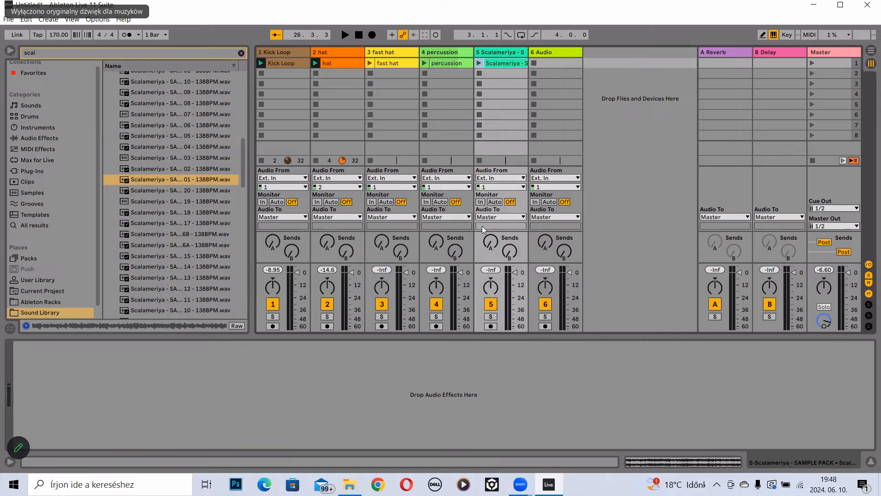
- Play the track 5 Scalameriya clip in solo, lower its volume to about -12 dB, and hear it unsoloed with the drums before stopping
{"action": "left_click", "coordinate": [491, 316]}
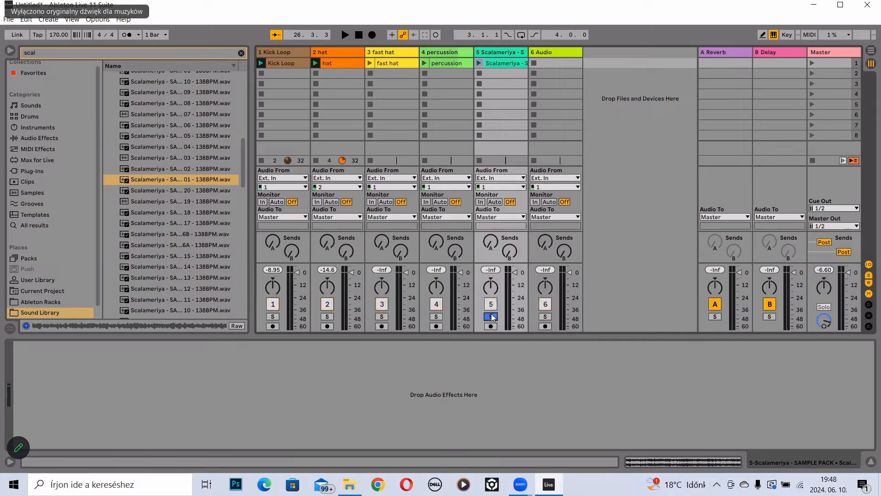
{"action": "left_click", "coordinate": [480, 63]}
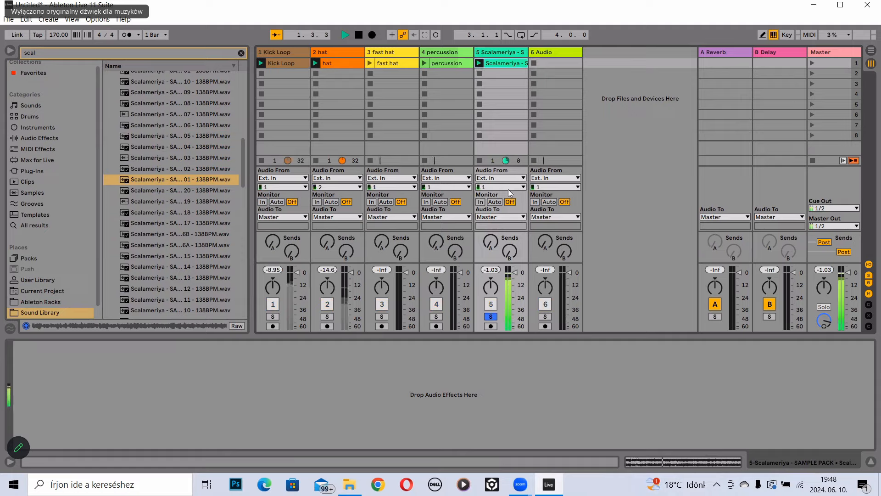
{"action": "left_click_drag", "start_coordinate": [515, 273], "coordinate": [514, 285]}
{"action": "left_click", "coordinate": [486, 316]}
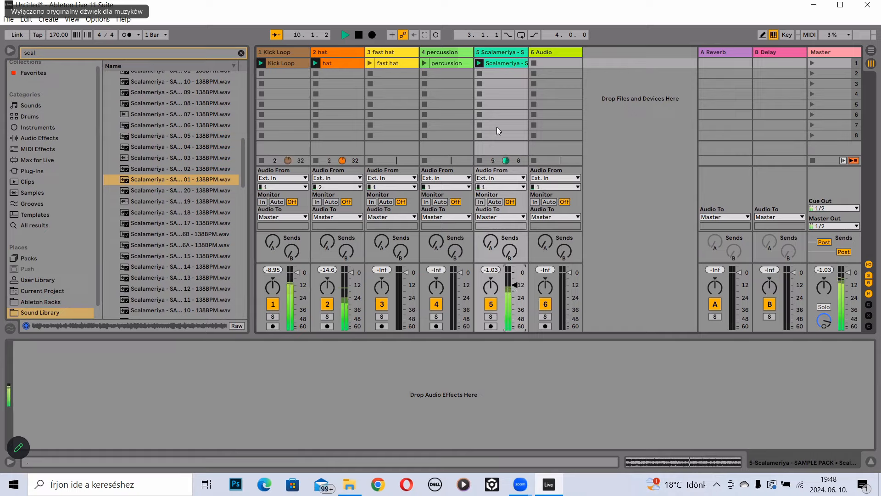
{"action": "key", "text": "space"}
- Launch the Kick Loop clip again and audition the Scalameriya loops from 18 down to 14 against the playing clips
{"action": "left_click", "coordinate": [210, 197]}
{"action": "left_click", "coordinate": [209, 216]}
{"action": "scroll", "coordinate": [211, 225], "scroll_direction": "down", "scroll_amount": 1}
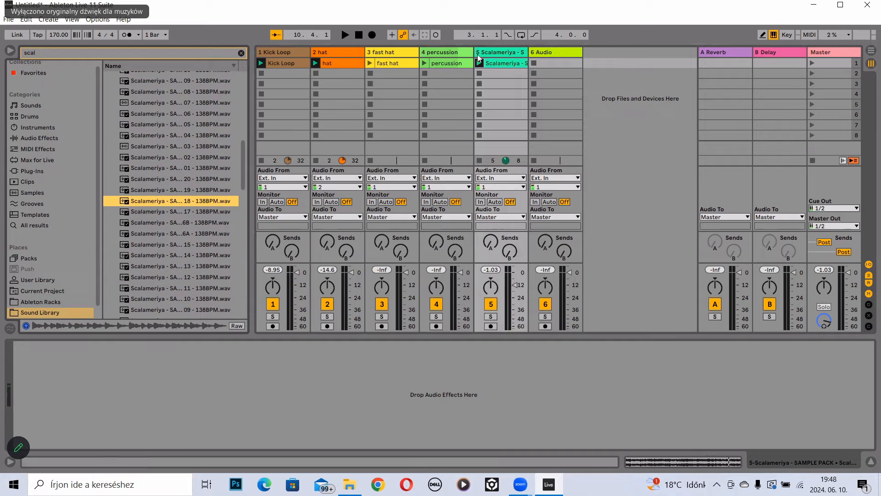
{"action": "left_click", "coordinate": [258, 62]}
{"action": "left_click", "coordinate": [192, 201]}
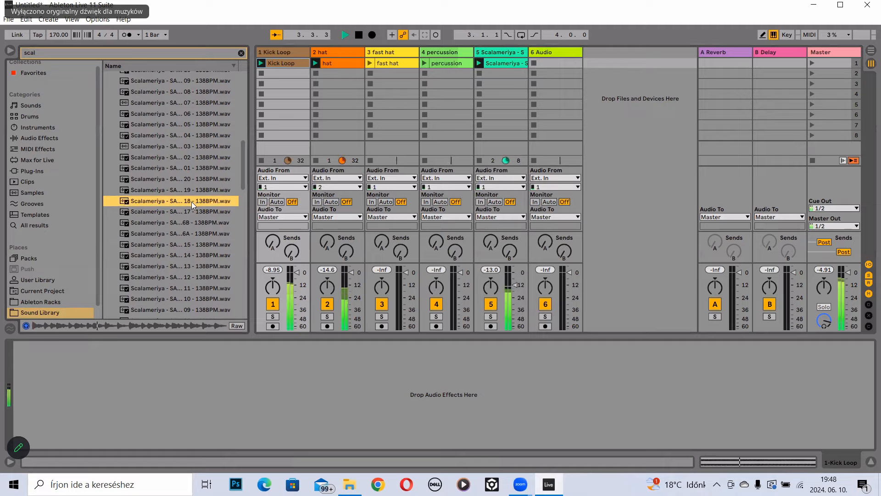
{"action": "left_click", "coordinate": [189, 214]}
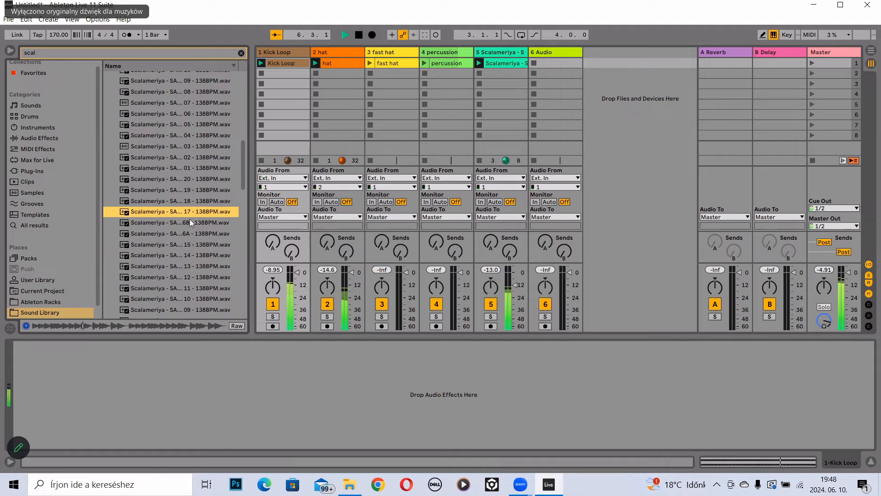
{"action": "left_click", "coordinate": [191, 222]}
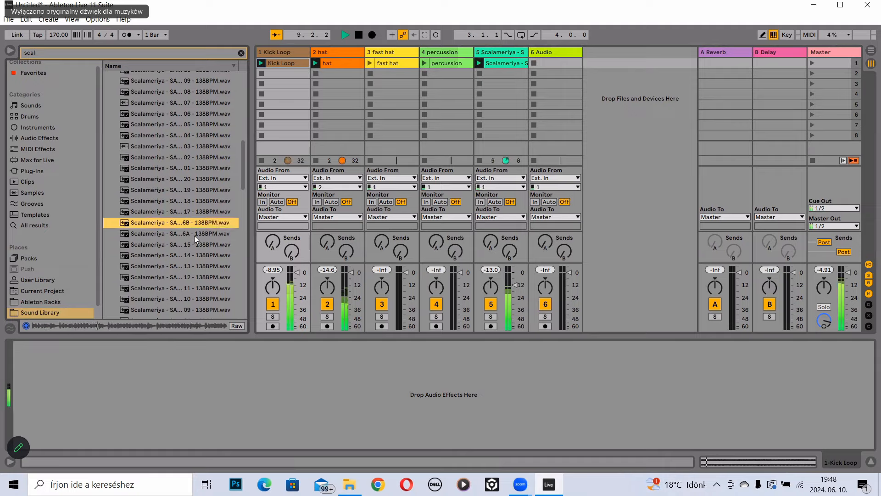
{"action": "left_click", "coordinate": [193, 234]}
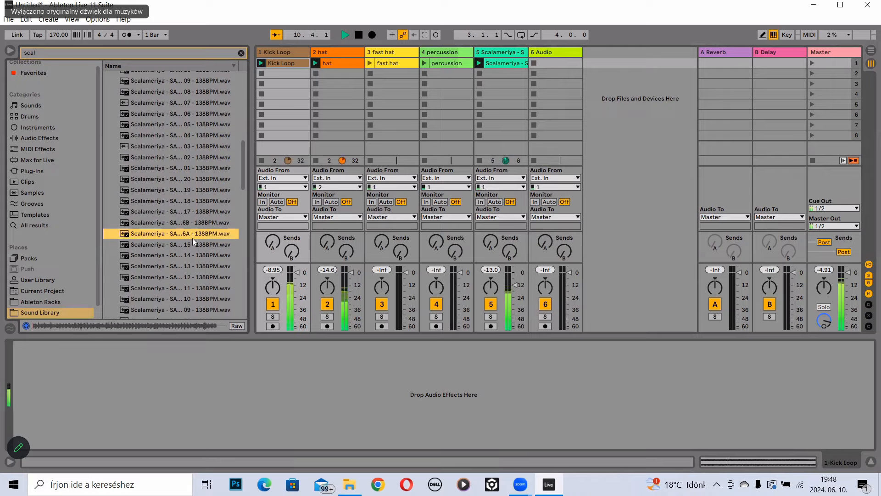
{"action": "left_click", "coordinate": [192, 245]}
{"action": "scroll", "coordinate": [192, 245], "scroll_direction": "down", "scroll_amount": 1}
{"action": "scroll", "coordinate": [192, 245], "scroll_direction": "down", "scroll_amount": 2}
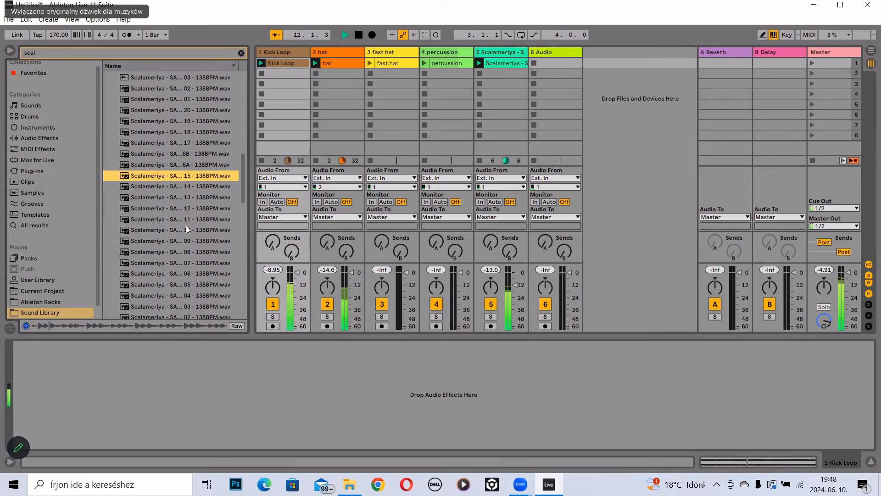
{"action": "left_click", "coordinate": [189, 187]}
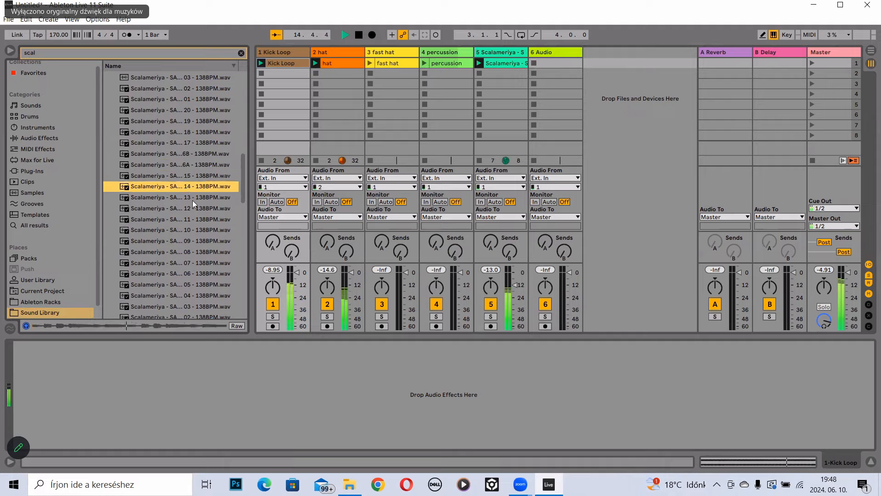
- Launch the fast hat clip and load the Scalameriya 14 - 138BPM.wav loop into the first clip slot of audio track 6
{"action": "left_click", "coordinate": [371, 65]}
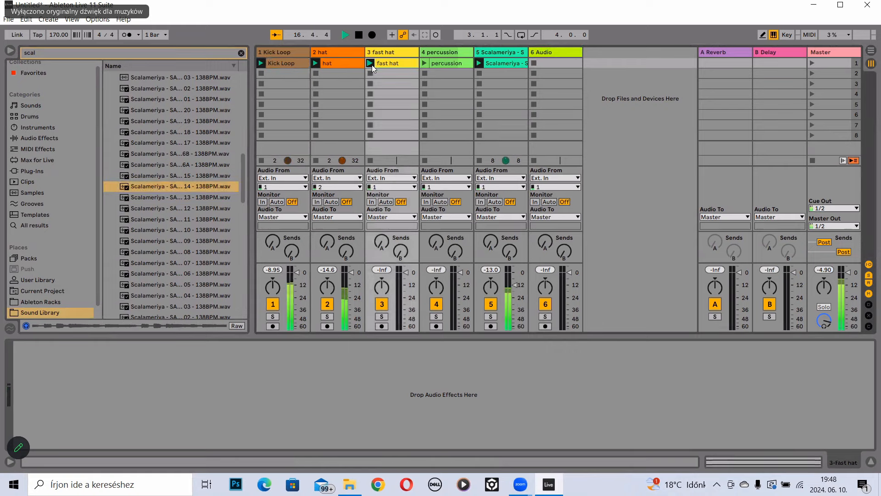
{"action": "left_click", "coordinate": [202, 185]}
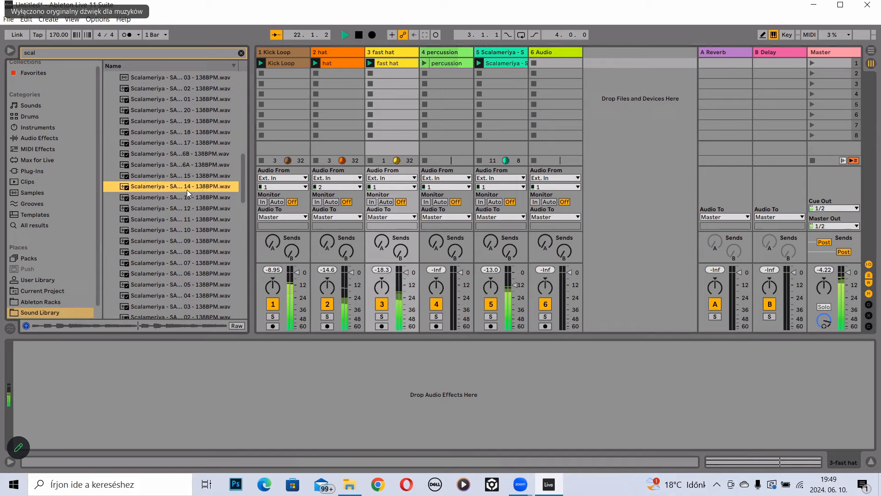
{"action": "left_click_drag", "start_coordinate": [183, 187], "coordinate": [529, 62]}
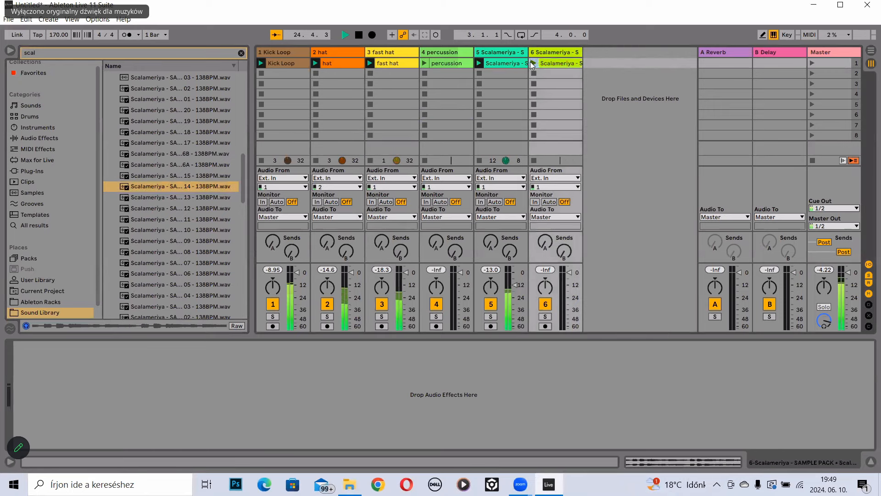
- Launch the track 6 Scalameriya clip, lower its track volume to -9.0 dB, and add the percussion clip to playback
{"action": "left_click", "coordinate": [530, 63]}
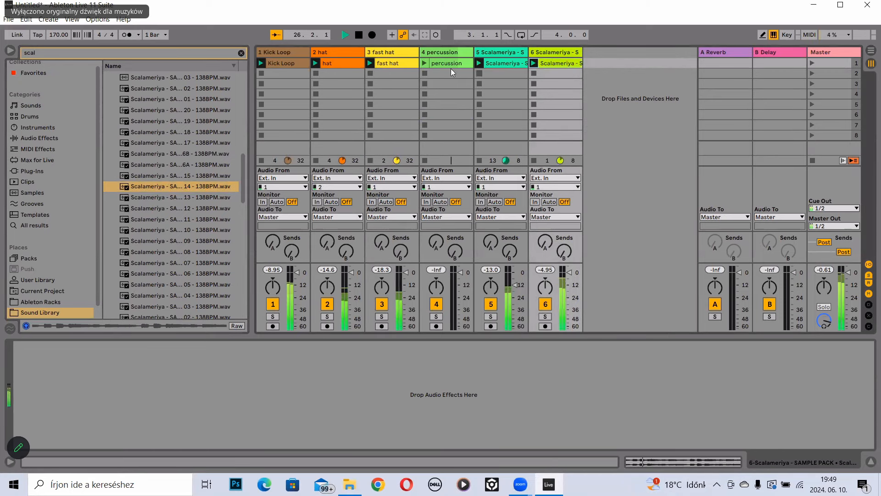
{"action": "left_click_drag", "start_coordinate": [569, 273], "coordinate": [569, 282]}
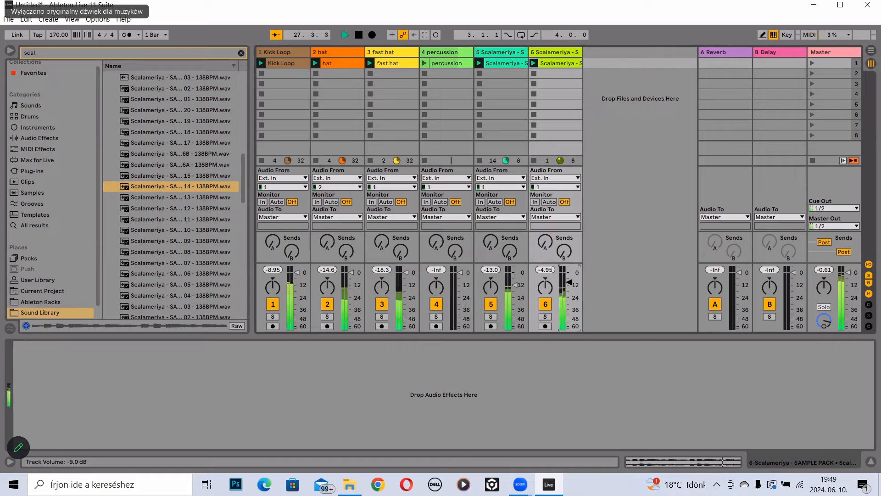
{"action": "left_click", "coordinate": [424, 63]}
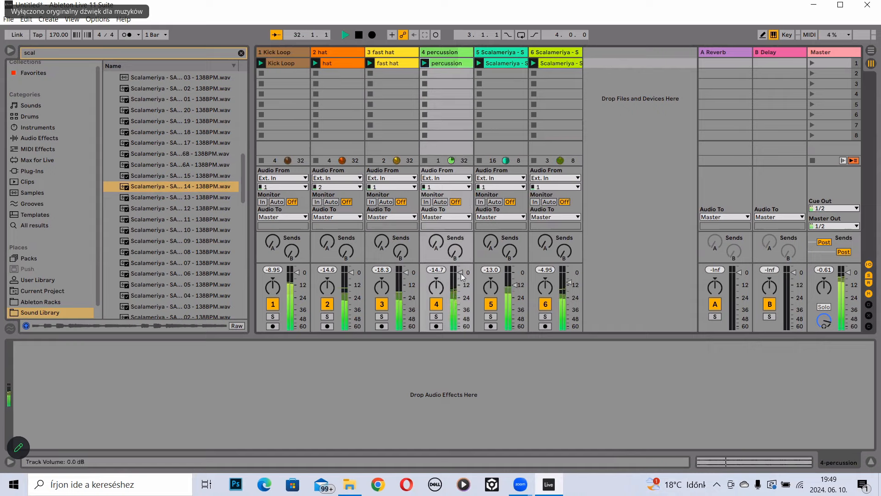
- Widen the browser and audition the Scalameriya Synths loops 19, 16, 13 and 11, returning to 13 Synths - 06
{"action": "scroll", "coordinate": [224, 206], "scroll_direction": "down", "scroll_amount": 3}
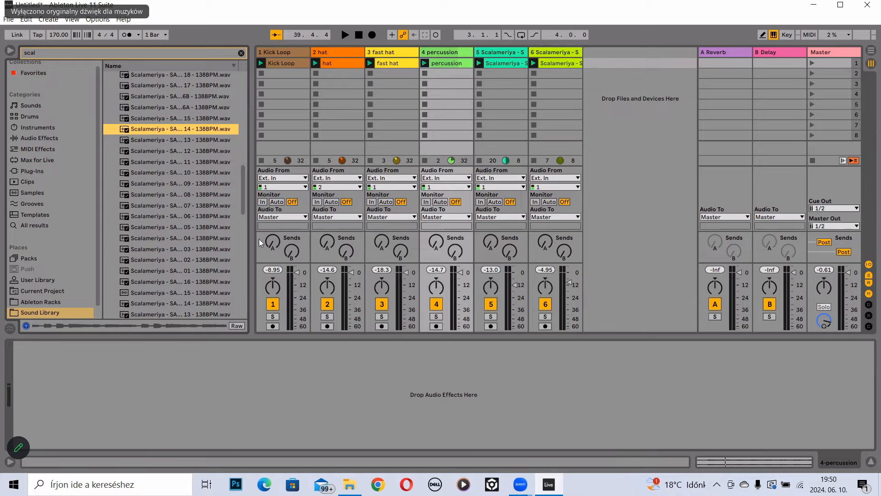
{"action": "left_click_drag", "start_coordinate": [253, 238], "coordinate": [366, 252]}
{"action": "scroll", "coordinate": [281, 237], "scroll_direction": "down", "scroll_amount": 6}
{"action": "scroll", "coordinate": [279, 234], "scroll_direction": "down", "scroll_amount": 6}
{"action": "left_click", "coordinate": [265, 195]}
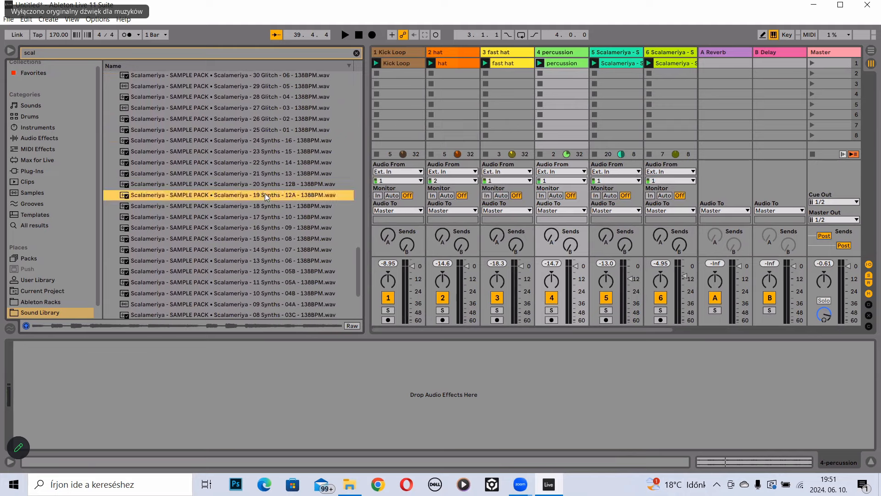
{"action": "left_click", "coordinate": [268, 225]}
{"action": "scroll", "coordinate": [268, 225], "scroll_direction": "down", "scroll_amount": 2}
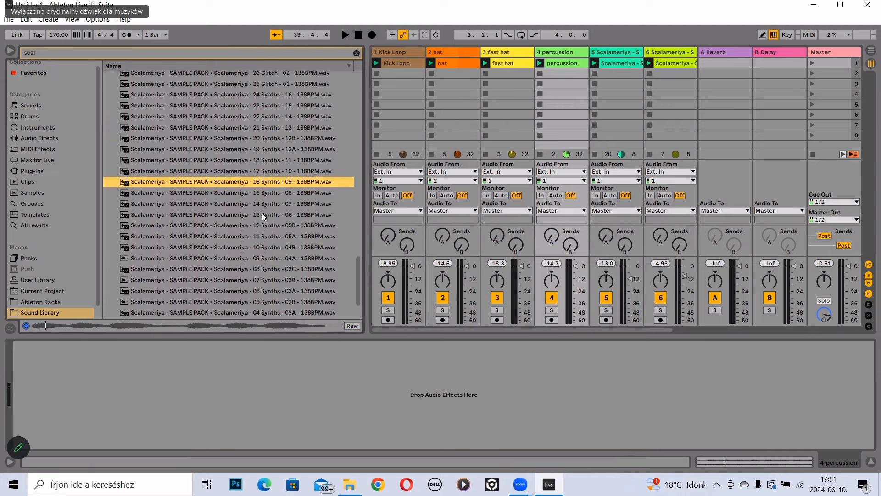
{"action": "left_click", "coordinate": [261, 208]}
{"action": "left_click", "coordinate": [261, 217]}
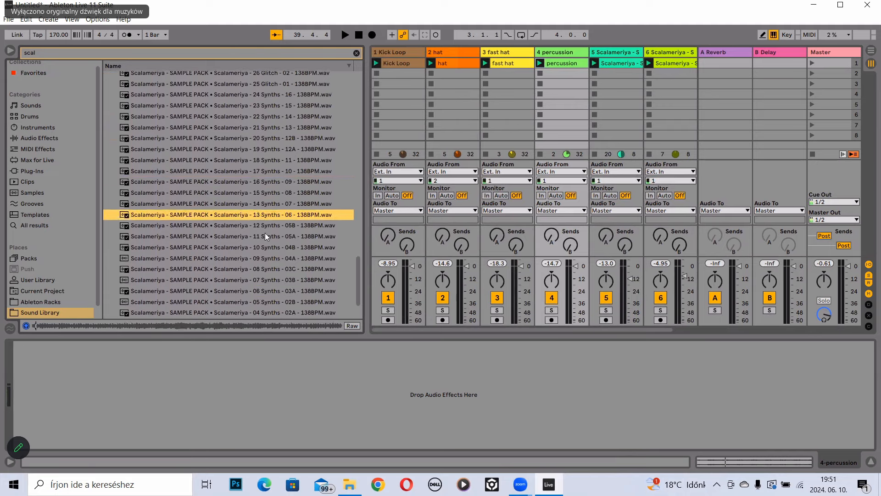
{"action": "left_click", "coordinate": [265, 236]}
{"action": "left_click", "coordinate": [266, 218]}
- Resume the clips from track 6, audition the 13 Synths - 06 loop against them, and lower the system volume to 92
{"action": "left_click", "coordinate": [648, 64]}
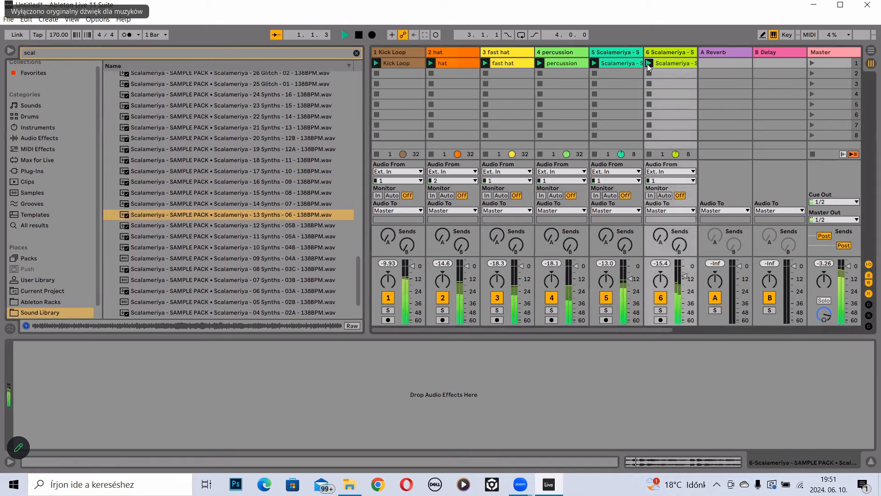
{"action": "left_click", "coordinate": [273, 214]}
{"action": "key", "text": "XF86AudioLowerVolume"}
{"action": "key", "text": "XF86AudioLowerVolume"}
{"action": "key", "text": "XF86AudioLowerVolume"}
{"action": "key", "text": "XF86AudioLowerVolume"}
{"action": "key", "text": "XF86AudioLowerVolume"}
{"action": "key", "text": "XF86AudioLowerVolume"}
{"action": "key", "text": "XF86AudioLowerVolume"}
{"action": "key", "text": "XF86AudioLowerVolume"}
{"action": "key", "text": "XF86AudioLowerVolume"}
{"action": "key", "text": "XF86AudioLowerVolume"}
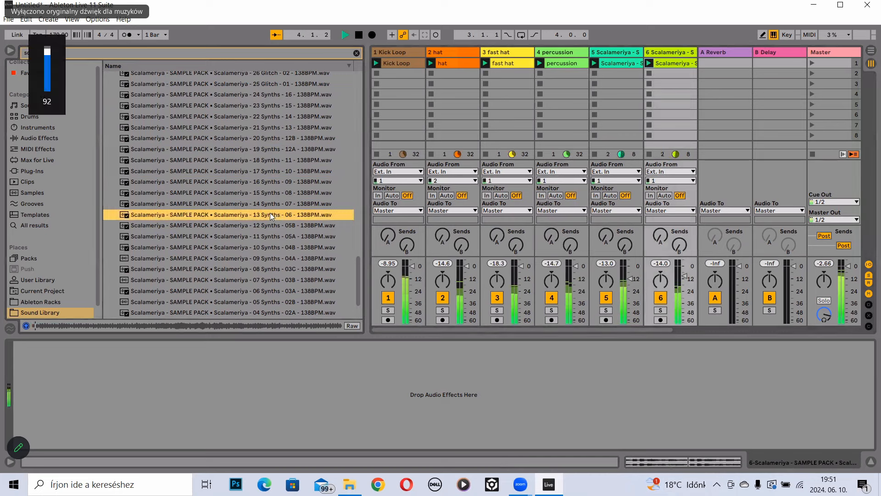
- Audition the Scalameriya Synths loops from 11 Synths - 05A down to 05 Synths - 02B against the playing clips
{"action": "left_click", "coordinate": [271, 235]}
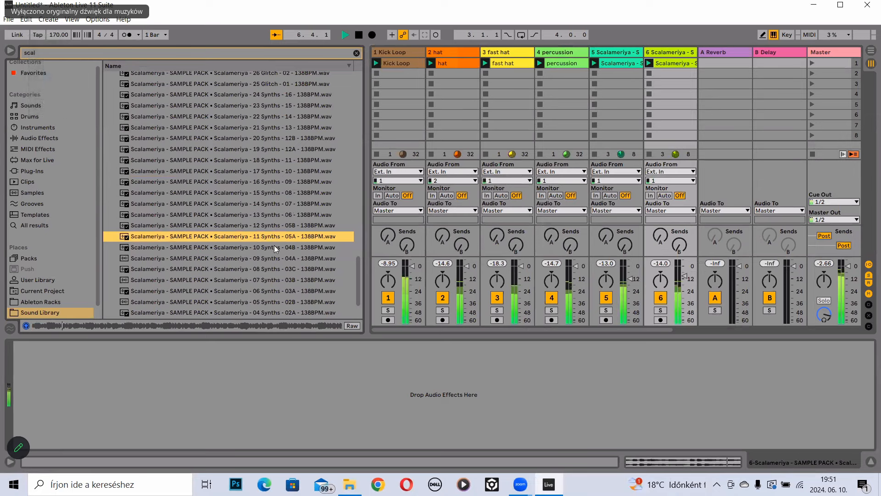
{"action": "left_click", "coordinate": [274, 248]}
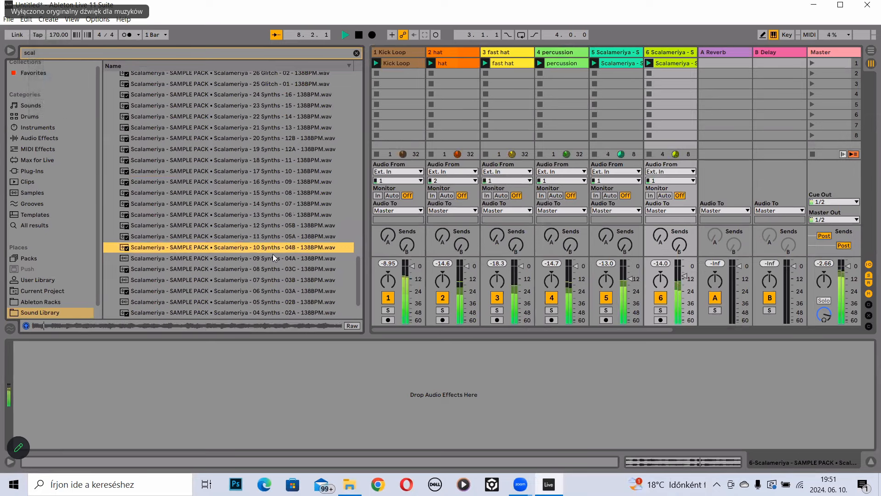
{"action": "left_click", "coordinate": [271, 255]}
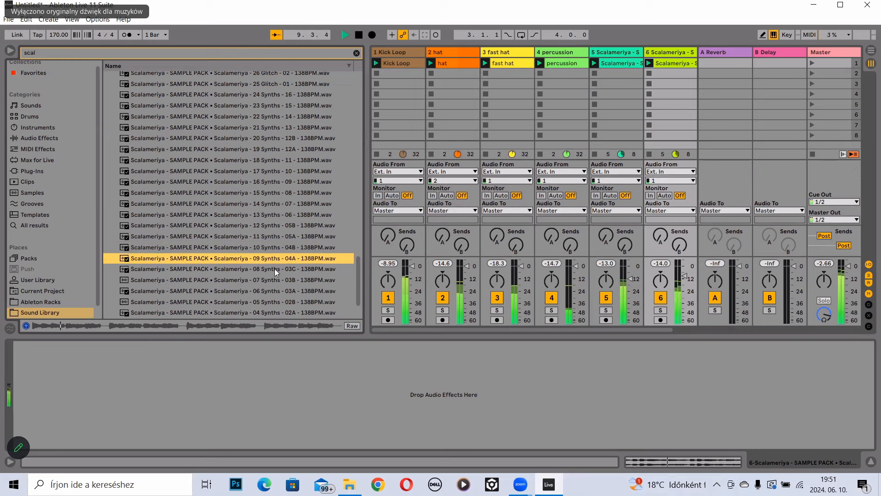
{"action": "left_click", "coordinate": [274, 268]}
{"action": "scroll", "coordinate": [274, 268], "scroll_direction": "down", "scroll_amount": 2}
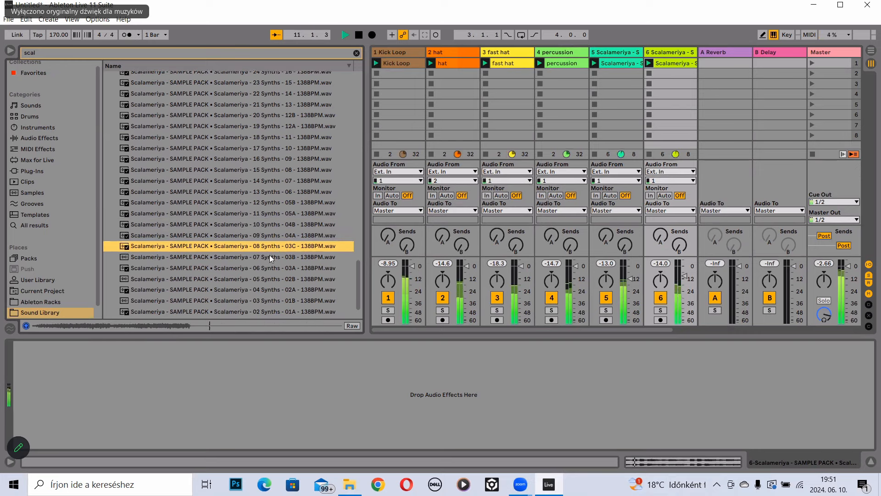
{"action": "left_click", "coordinate": [270, 257]}
{"action": "scroll", "coordinate": [270, 253], "scroll_direction": "down", "scroll_amount": 3}
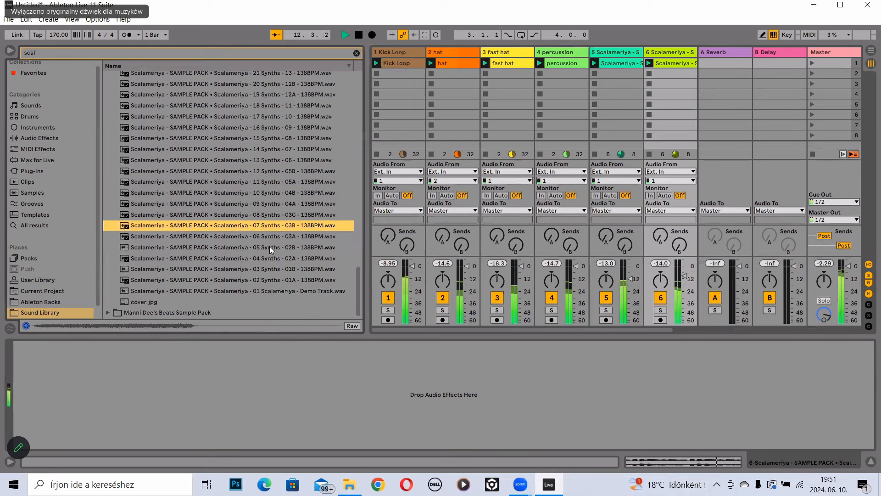
{"action": "left_click", "coordinate": [271, 248]}
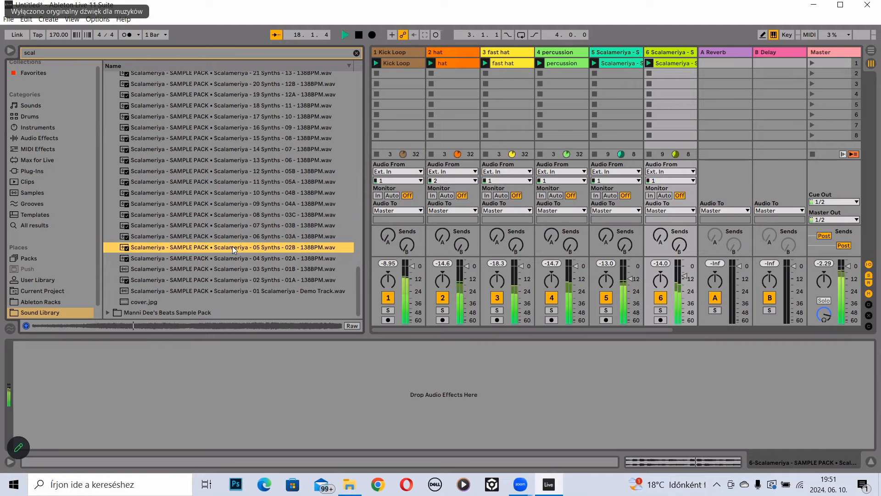
- Load the Scalameriya 05 Synths - 02B loop onto a new audio track 7 and launch it at a track volume of about -7.5 dB
{"action": "left_click_drag", "start_coordinate": [646, 129], "coordinate": [676, 62]}
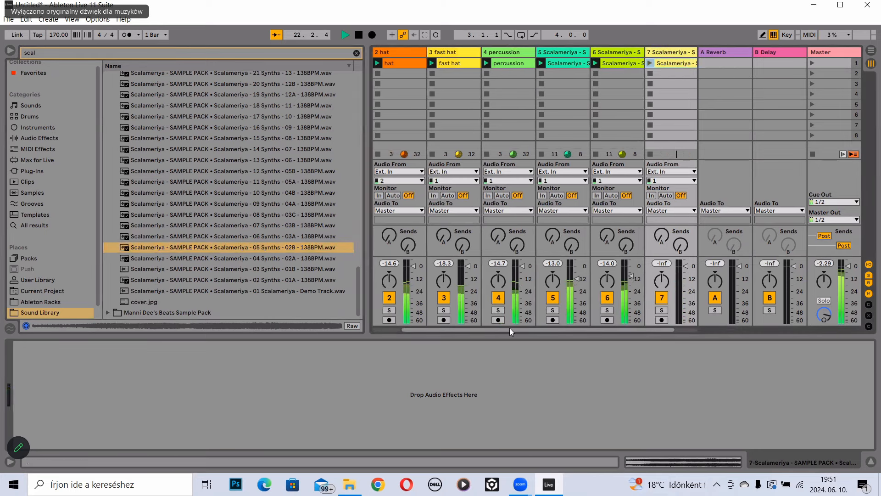
{"action": "left_click_drag", "start_coordinate": [497, 329], "coordinate": [544, 330]}
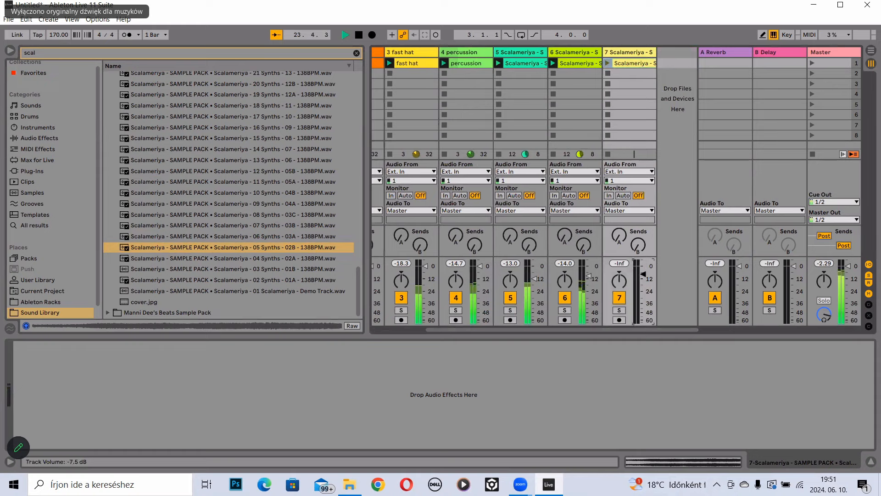
{"action": "left_click", "coordinate": [608, 63]}
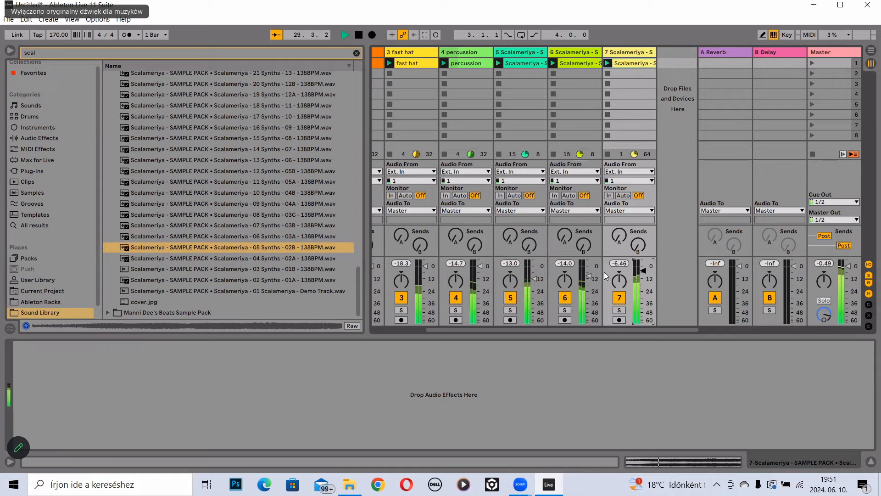
{"action": "left_click_drag", "start_coordinate": [643, 273], "coordinate": [643, 277]}
- Mute track 6 to compare the mix without it, and reactivate the track
{"action": "left_click", "coordinate": [565, 297]}
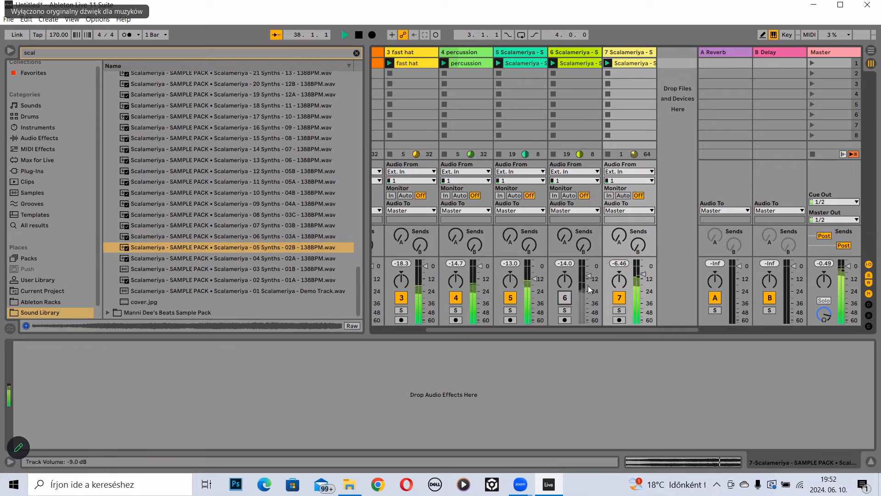
{"action": "left_click_drag", "start_coordinate": [590, 277], "coordinate": [590, 277]}
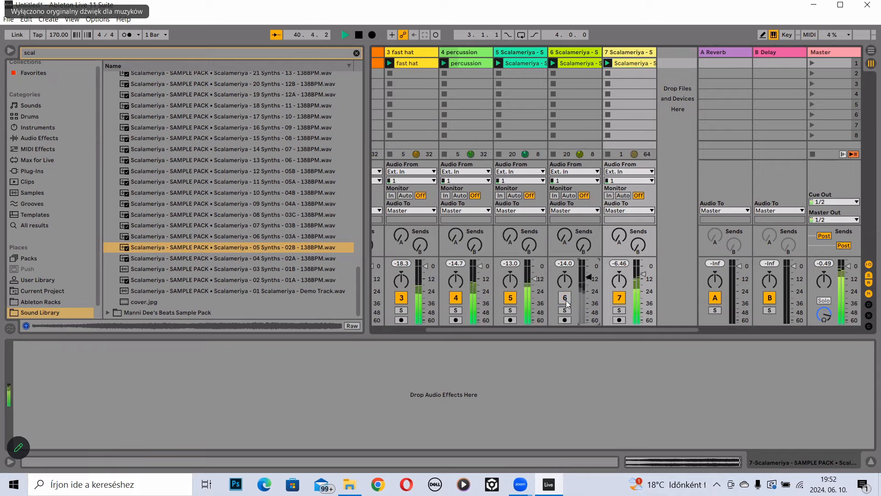
{"action": "left_click_drag", "start_coordinate": [563, 327], "coordinate": [541, 333]}
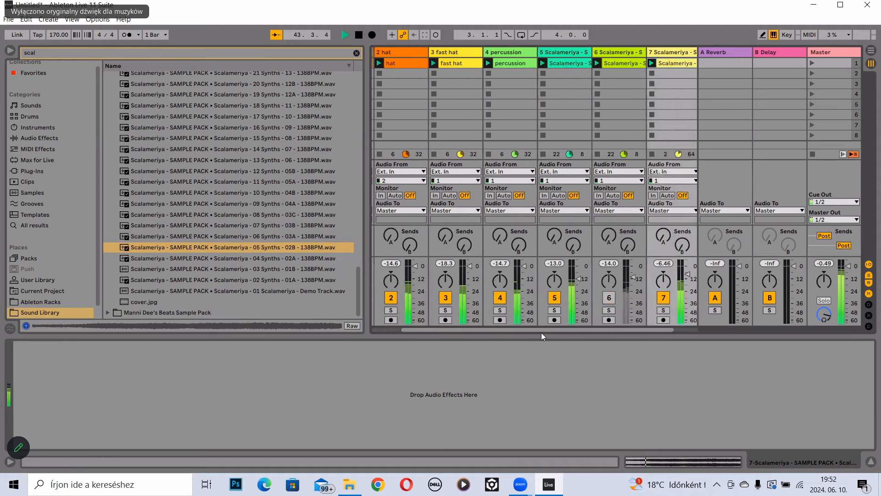
{"action": "left_click_drag", "start_coordinate": [596, 328], "coordinate": [617, 325]}
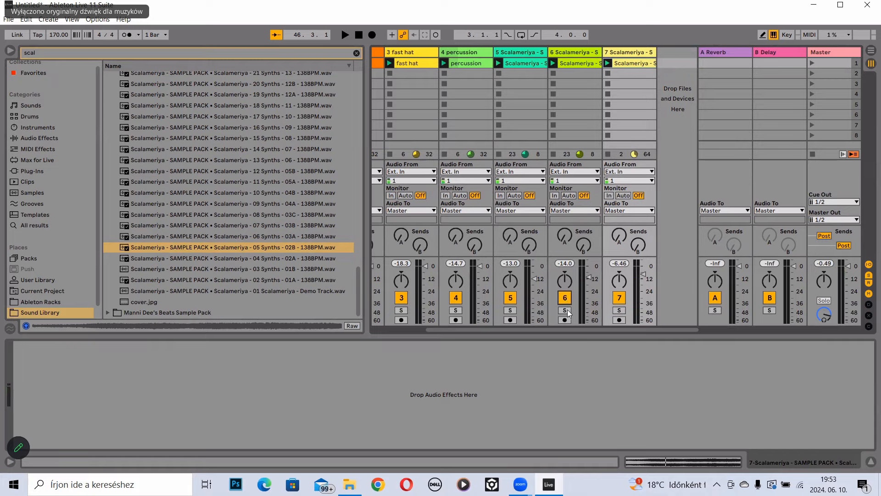
- Play track 6 in solo, stop playback, and clear the solos after briefly soloing track 7
{"action": "left_click", "coordinate": [565, 311]}
{"action": "key", "text": "space"}
{"action": "key", "text": "space"}
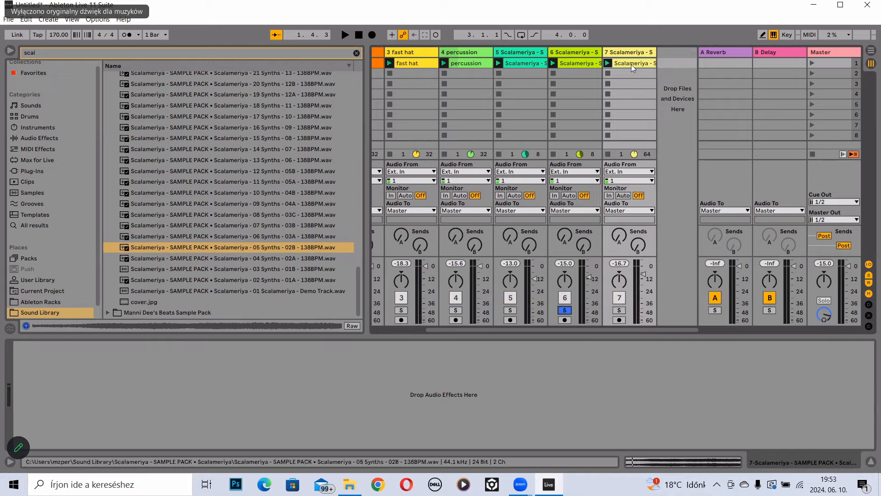
{"action": "double_click", "coordinate": [619, 311]}
{"action": "left_click", "coordinate": [569, 301]}
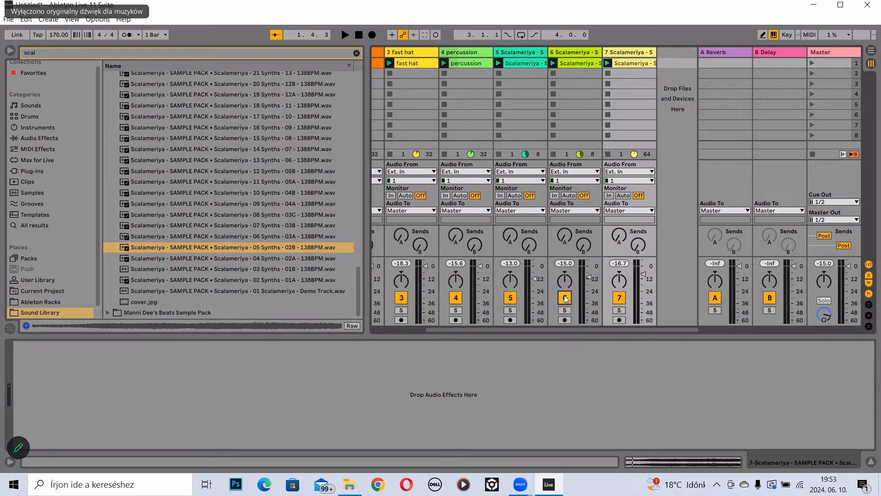
- Solo tracks 6 and 7 together, play them to compare the two Scalameriya synths, stop, and unsolo both
{"action": "left_click", "coordinate": [565, 310]}
{"action": "left_click", "coordinate": [619, 311]}
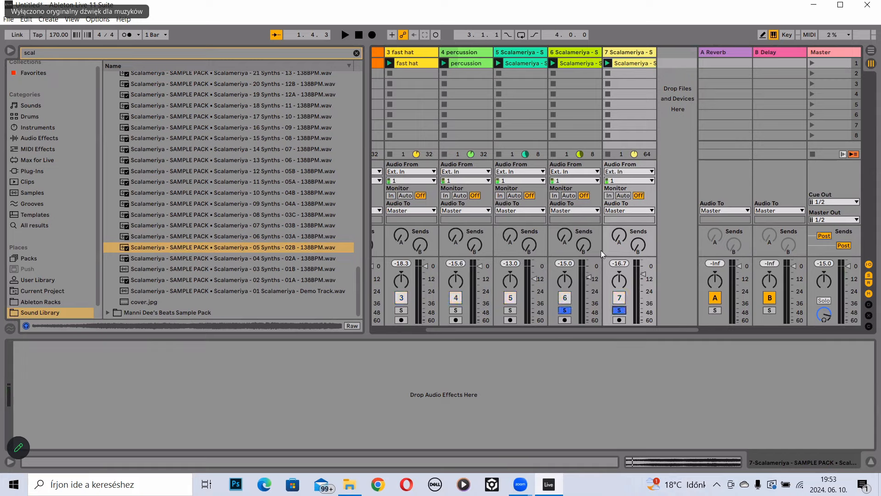
{"action": "key", "text": "space"}
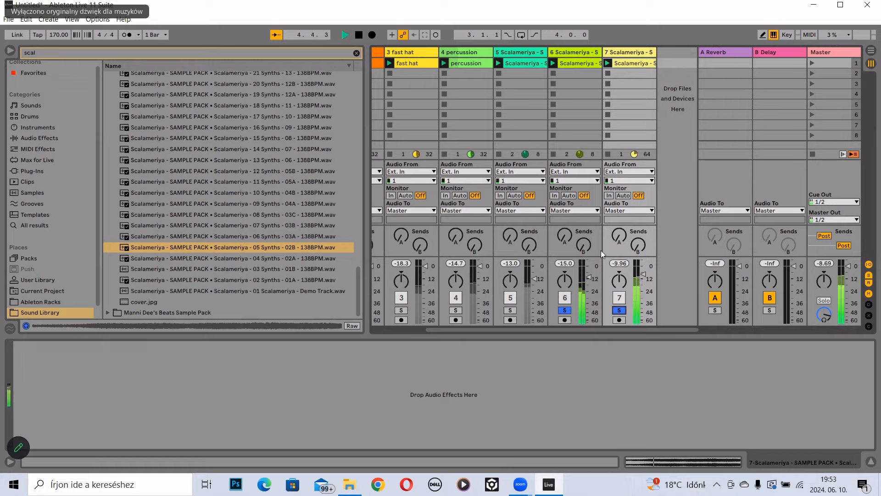
{"action": "key", "text": "space"}
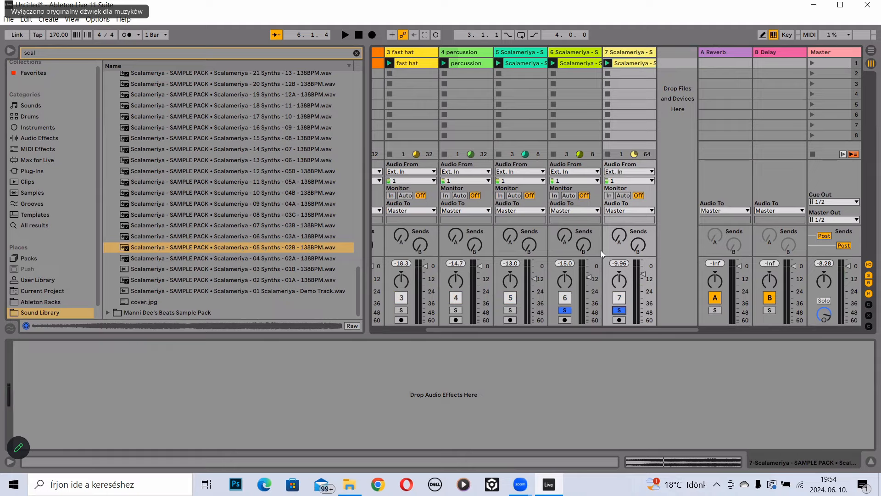
{"action": "left_click", "coordinate": [565, 310]}
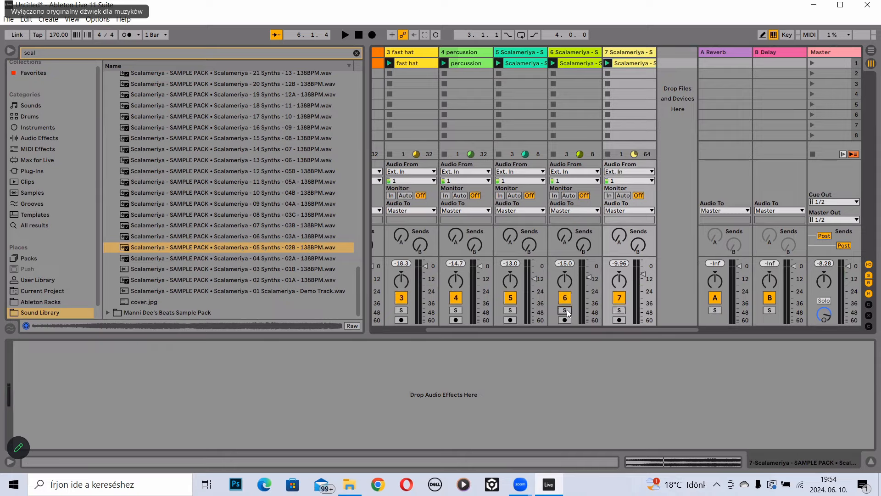
- Solo tracks 6 and 7 once more for another short listen, stop playback, and clear both solos
{"action": "left_click", "coordinate": [565, 310]}
{"action": "left_click", "coordinate": [619, 310]}
{"action": "key", "text": "space"}
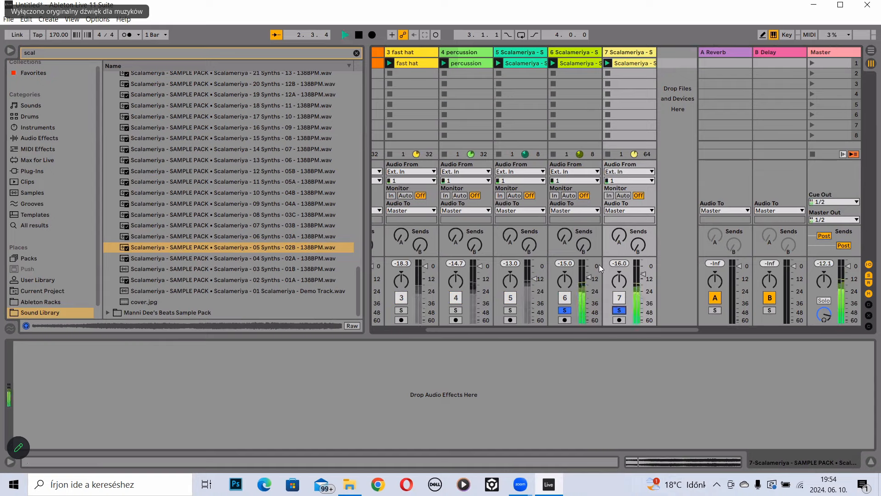
{"action": "key", "text": "space"}
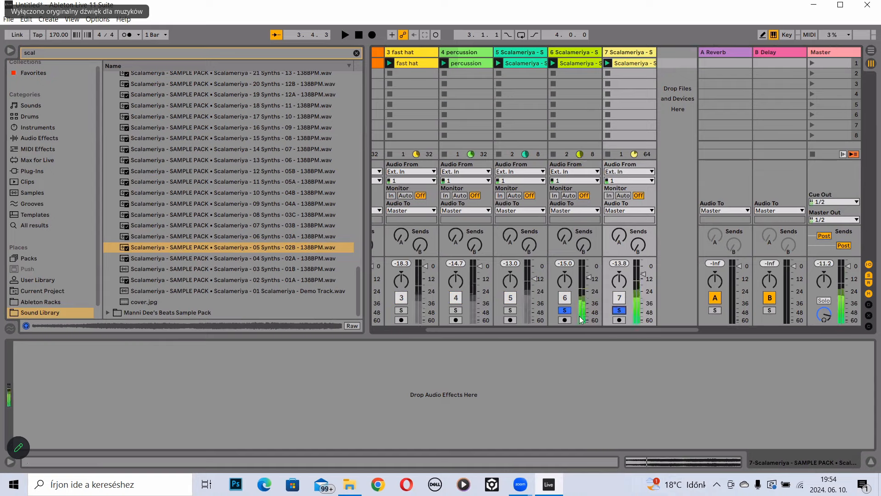
{"action": "left_click", "coordinate": [565, 310]}
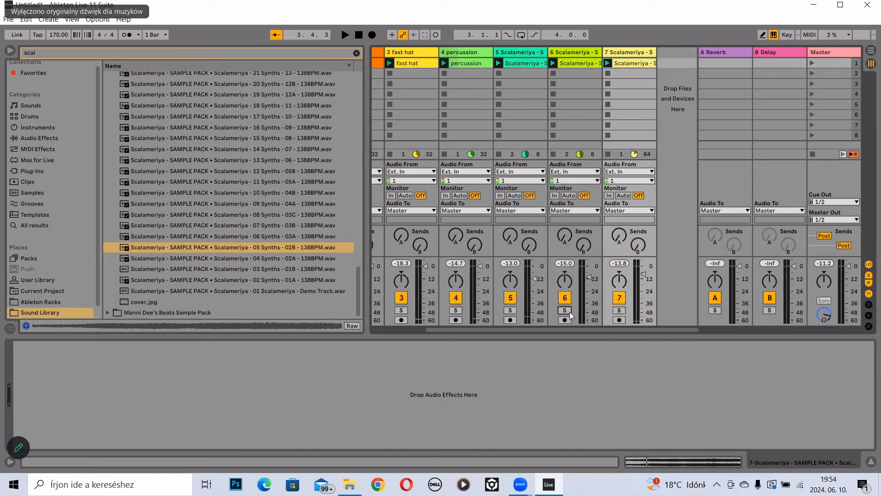
- Play the full mix, mute track 6 while listening, and stop playback
{"action": "key", "text": "space"}
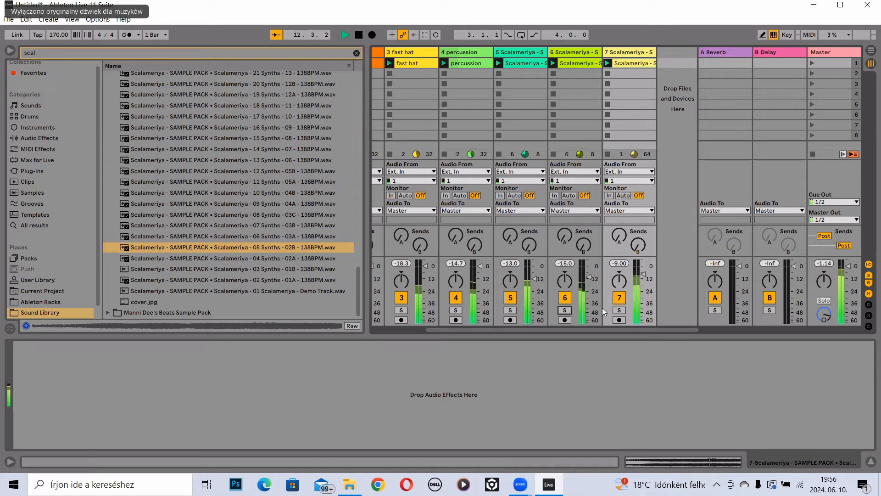
{"action": "left_click", "coordinate": [565, 297]}
{"action": "key", "text": "space"}
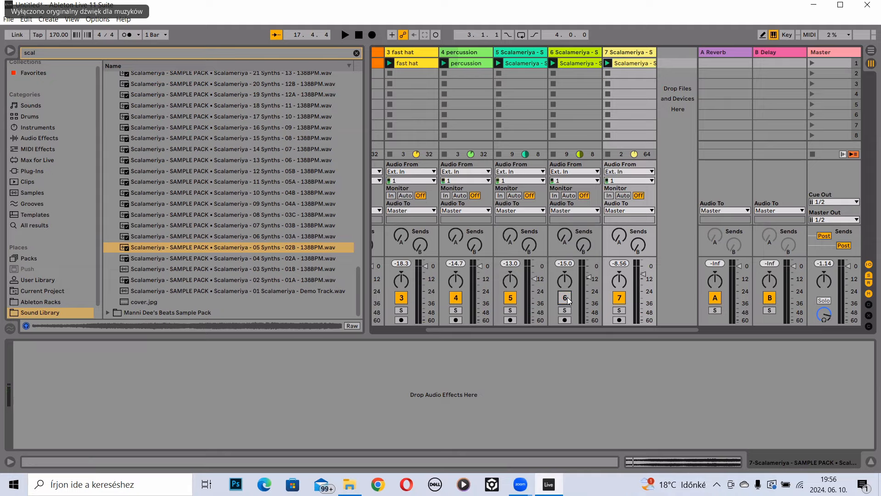
- Narrow the browser to show all the tracks and stop the clips on tracks 1 through 7
{"action": "mouse_move", "coordinate": [574, 341]}
{"action": "left_mouse_down"}
{"action": "mouse_move", "coordinate": [456, 341]}
{"action": "mouse_move", "coordinate": [581, 334]}
{"action": "left_mouse_up"}
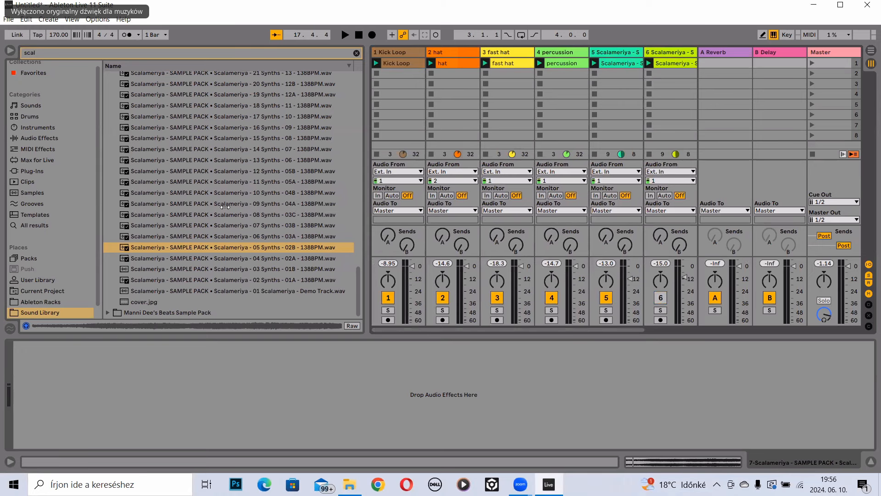
{"action": "left_click_drag", "start_coordinate": [367, 205], "coordinate": [184, 208]}
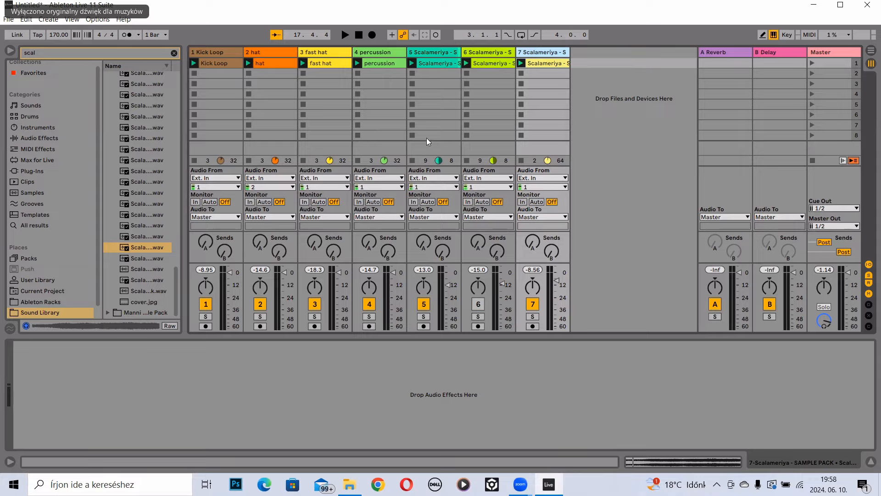
{"action": "left_click", "coordinate": [195, 160]}
{"action": "left_click", "coordinate": [249, 160]}
{"action": "left_click", "coordinate": [303, 160]}
{"action": "left_click", "coordinate": [356, 160]}
{"action": "left_click", "coordinate": [413, 160]}
{"action": "left_click", "coordinate": [467, 160]}
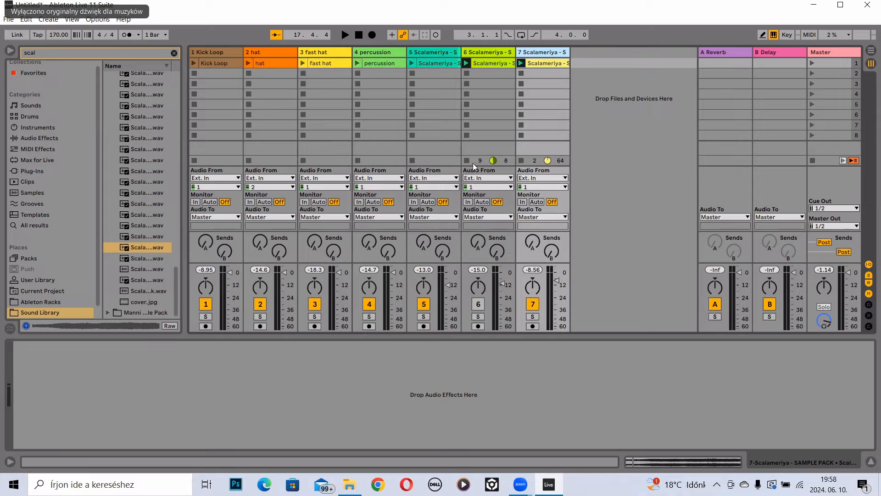
{"action": "left_click", "coordinate": [520, 161]}
- Launch the percussion clip, stop playback, check the Arrangement View, and start recording the session from the Session View
{"action": "left_click", "coordinate": [360, 64]}
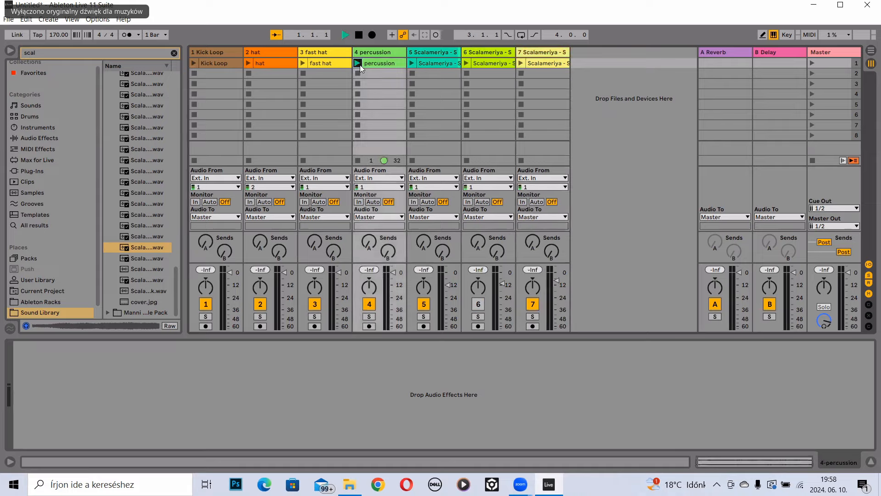
{"action": "left_click", "coordinate": [361, 34]}
{"action": "left_click", "coordinate": [870, 50]}
{"action": "left_click", "coordinate": [871, 63]}
{"action": "left_click", "coordinate": [372, 37]}
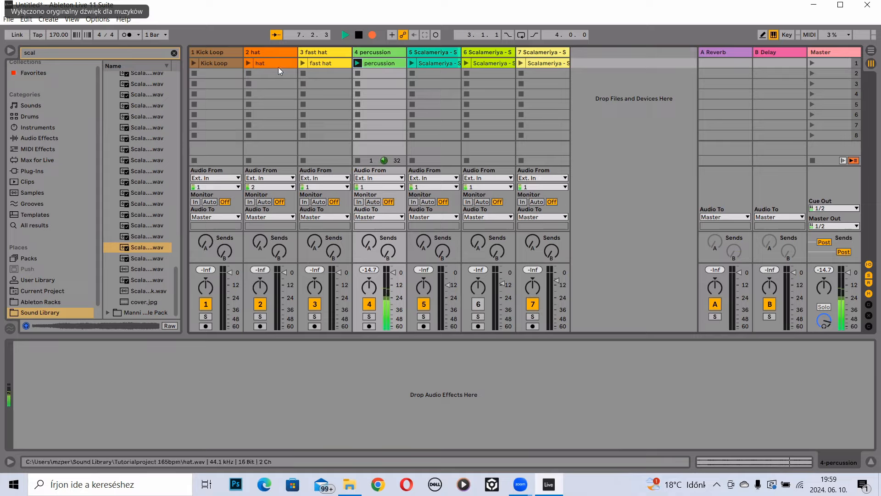
- While recording, launch the hat, fast hat, Kick Loop and three Scalameriya clips in stages, and unmute track 6
{"action": "left_click", "coordinate": [251, 63]}
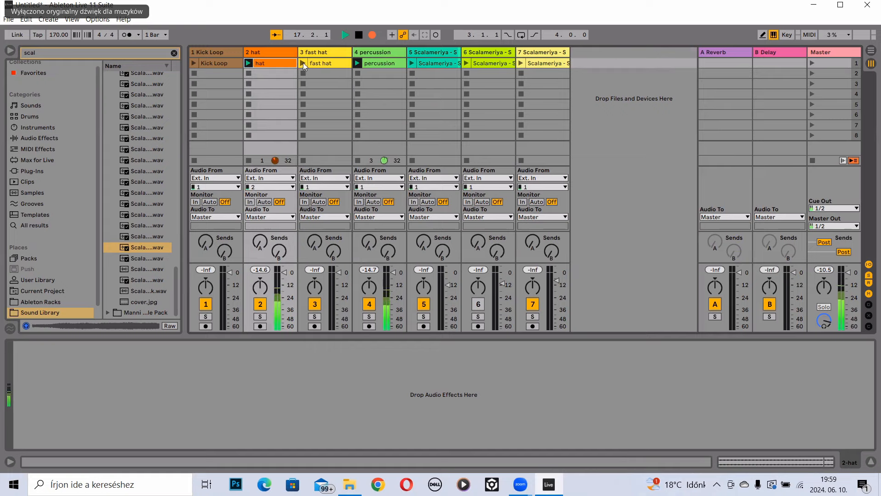
{"action": "left_click", "coordinate": [303, 62]}
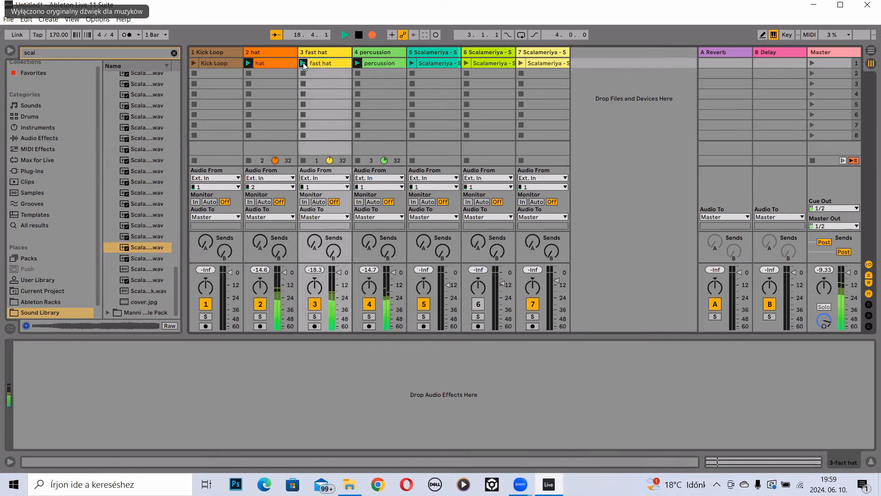
{"action": "left_click", "coordinate": [521, 62]}
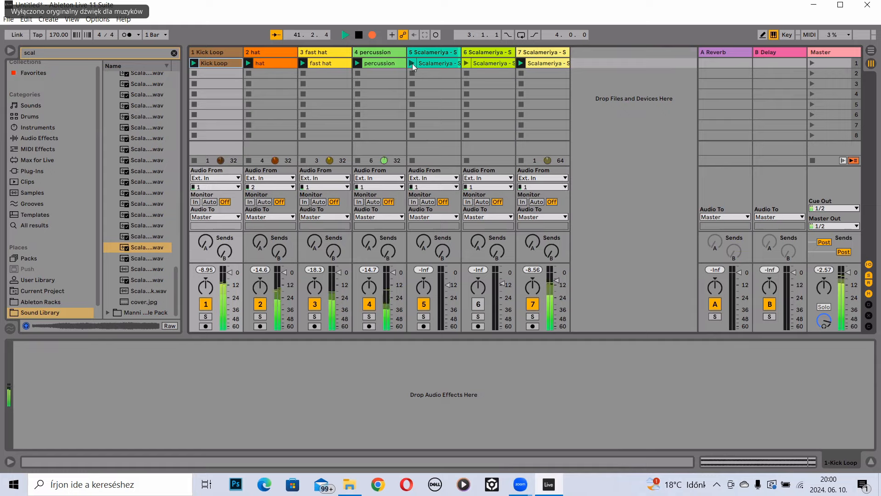
{"action": "left_click", "coordinate": [412, 63]}
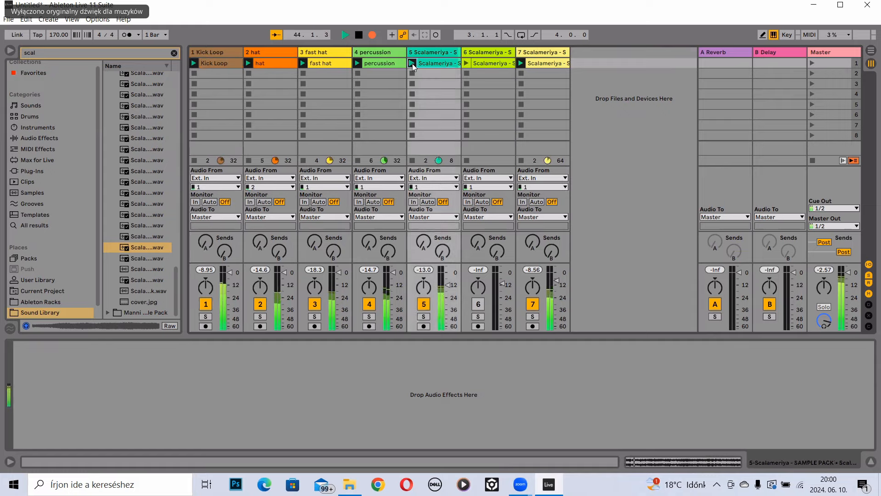
{"action": "left_click", "coordinate": [467, 63]}
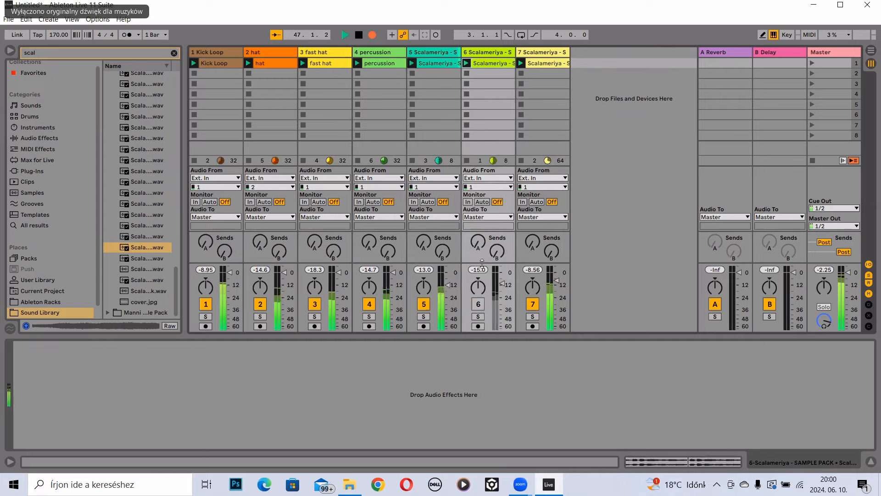
{"action": "left_click", "coordinate": [478, 304]}
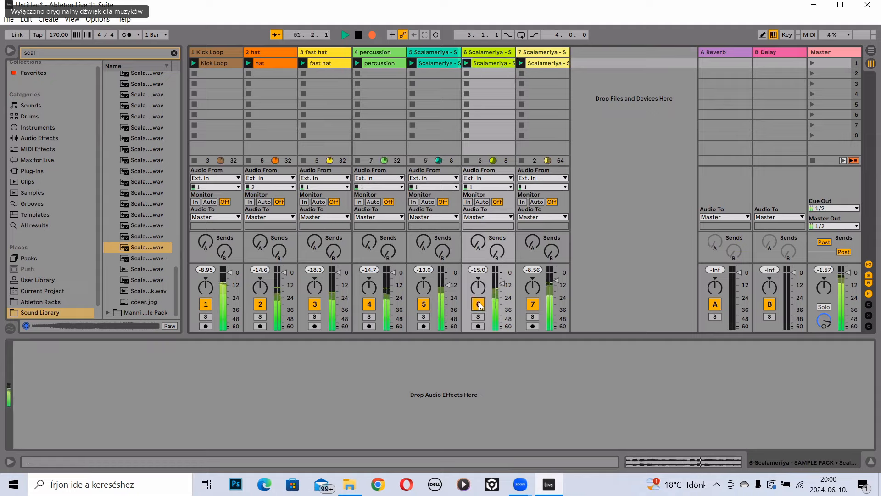
{"action": "left_click", "coordinate": [479, 304]}
{"action": "left_click", "coordinate": [479, 304]}
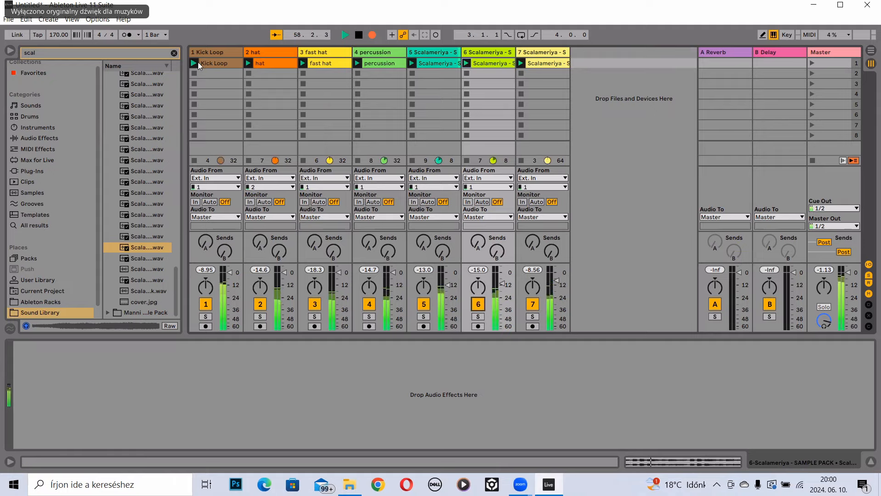
- Stop the Kick Loop and hat clips, relaunch the Kick Loop, stop track 6's clip, and end the recording
{"action": "left_click", "coordinate": [195, 161]}
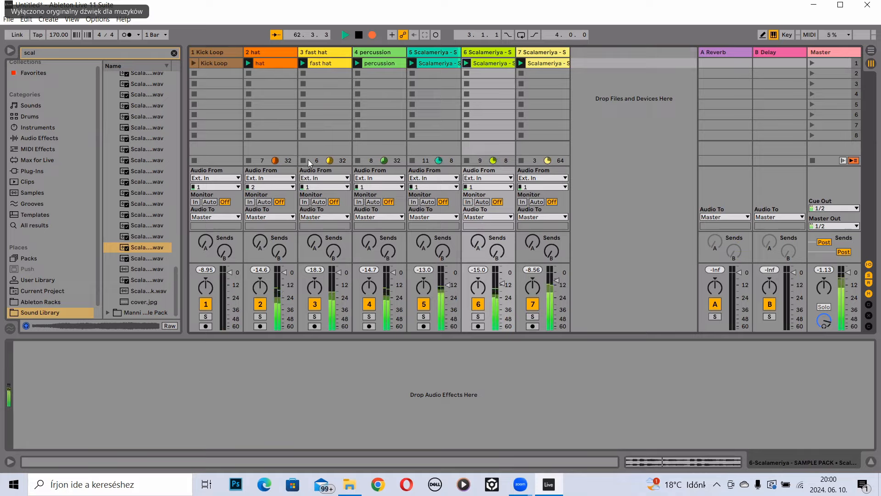
{"action": "left_click", "coordinate": [248, 162]}
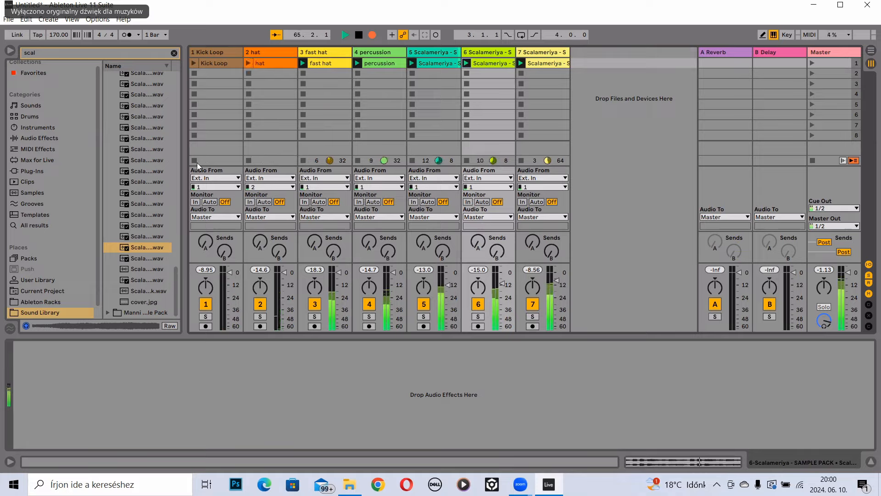
{"action": "left_click", "coordinate": [194, 63]}
{"action": "left_click", "coordinate": [467, 160]}
{"action": "left_click", "coordinate": [359, 35]}
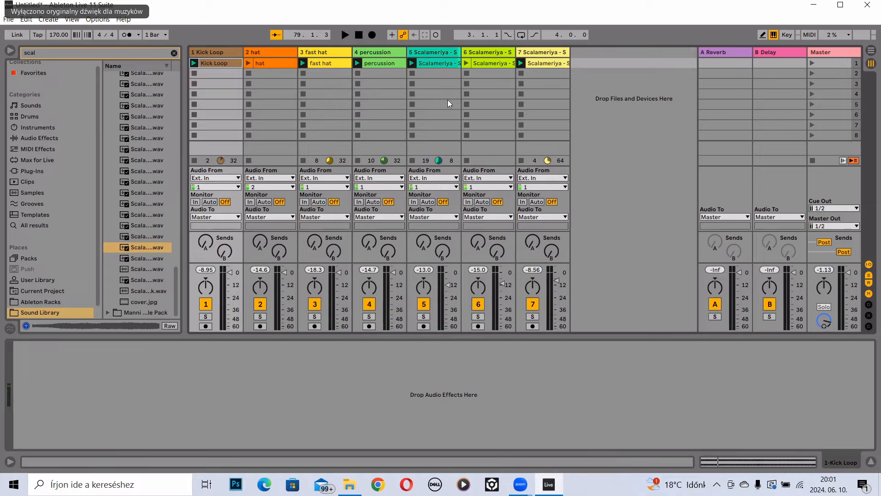
- Open the recorded performance in the Arrangement View and return tracks 1 through 4 to arrangement playback
{"action": "left_click", "coordinate": [871, 50]}
{"action": "scroll", "coordinate": [640, 157], "scroll_direction": "down", "scroll_amount": 7}
{"action": "scroll", "coordinate": [653, 113], "scroll_direction": "up", "scroll_amount": 7}
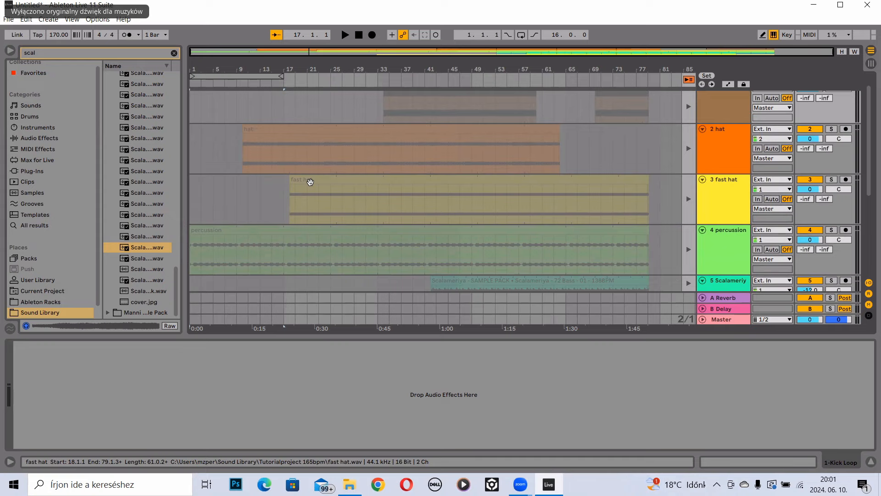
{"action": "scroll", "coordinate": [682, 154], "scroll_direction": "up", "scroll_amount": 1}
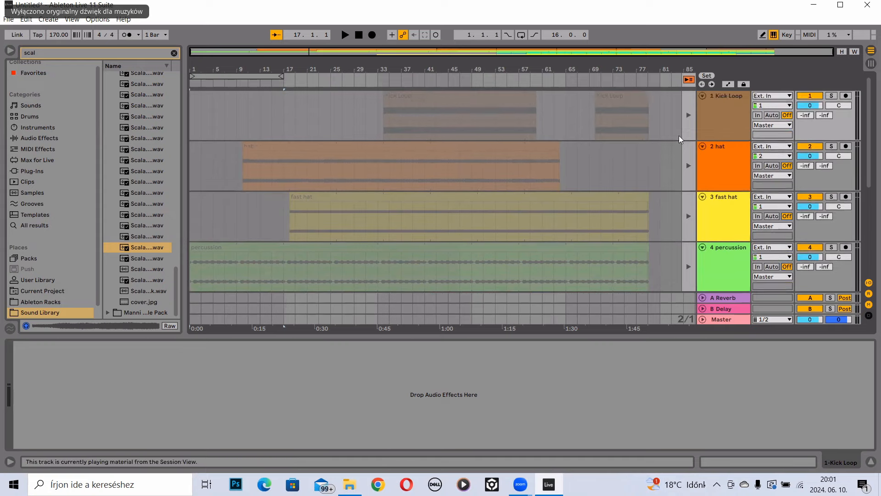
{"action": "left_click", "coordinate": [687, 116]}
{"action": "left_click", "coordinate": [690, 168]}
{"action": "left_click", "coordinate": [690, 215]}
{"action": "scroll", "coordinate": [685, 211], "scroll_direction": "down", "scroll_amount": 1}
{"action": "left_click", "coordinate": [685, 211]}
- Return the three Scalameriya tracks, 5 through 7, to arrangement playback
{"action": "scroll", "coordinate": [682, 200], "scroll_direction": "down", "scroll_amount": 1}
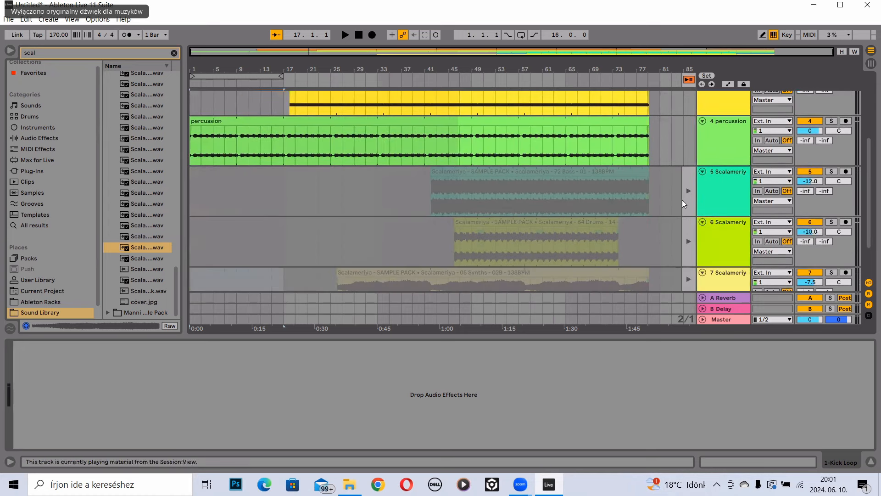
{"action": "left_click", "coordinate": [684, 194]}
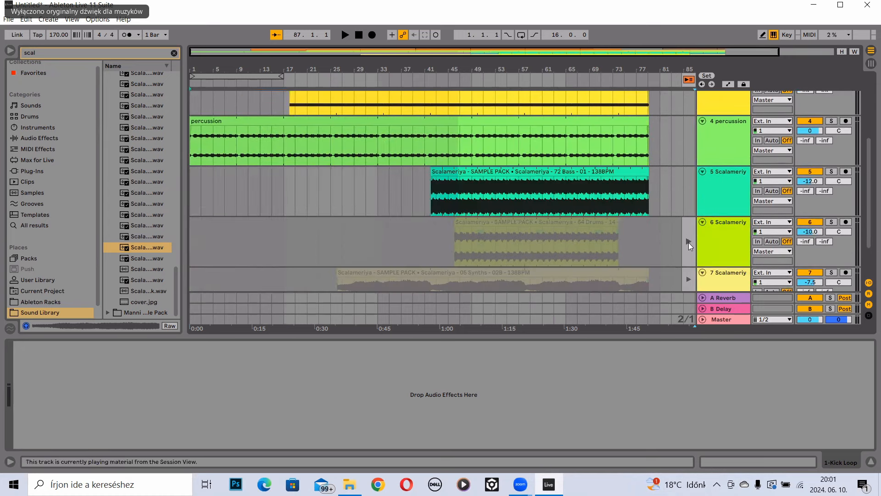
{"action": "left_click", "coordinate": [688, 242]}
{"action": "scroll", "coordinate": [675, 193], "scroll_direction": "down", "scroll_amount": 1}
{"action": "left_click", "coordinate": [684, 228]}
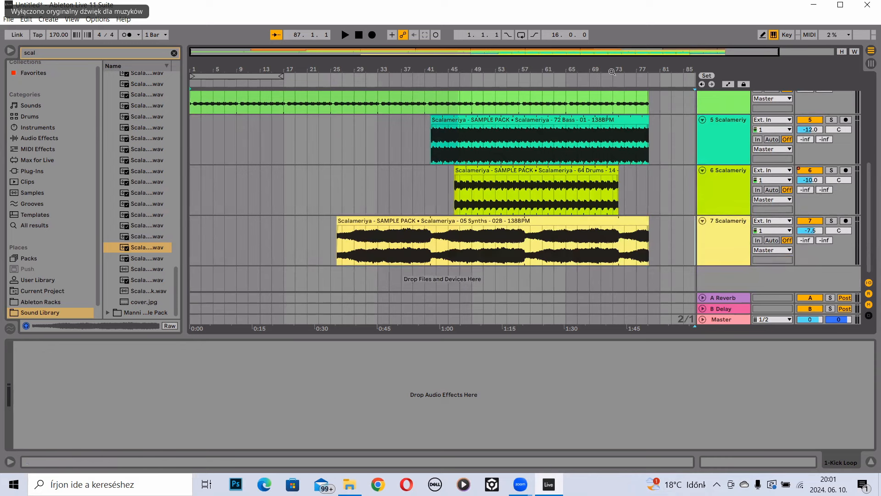
- Move the hat clip's start to bar 9, the first Kick Loop clip to bar 33, and the fast hat clip to bar 17
{"action": "scroll", "coordinate": [379, 132], "scroll_direction": "up", "scroll_amount": 5}
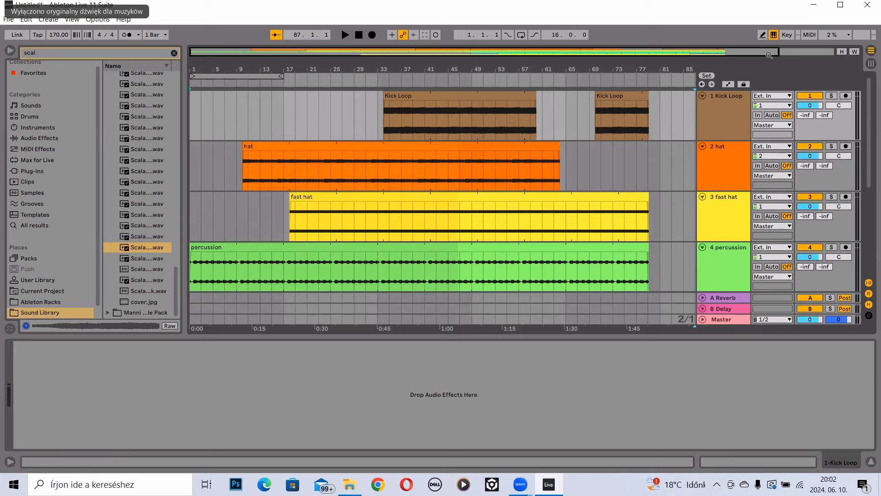
{"action": "left_click_drag", "start_coordinate": [779, 51], "coordinate": [736, 53]}
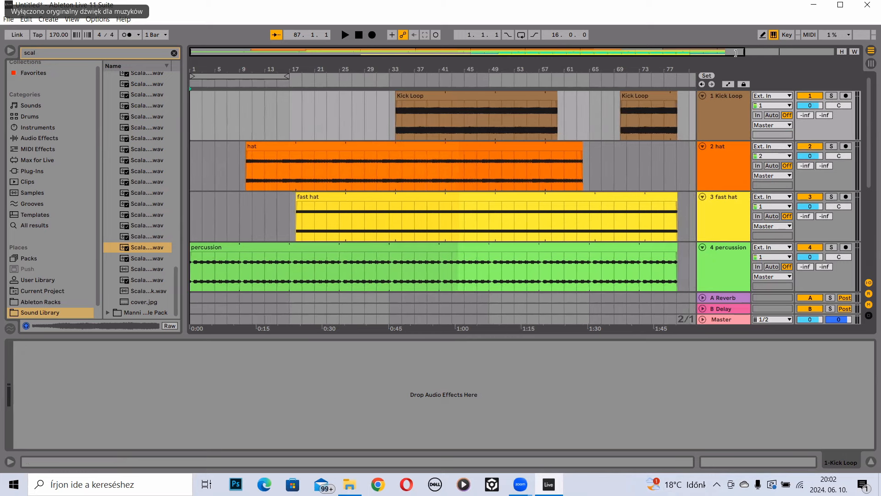
{"action": "left_click", "coordinate": [247, 248]}
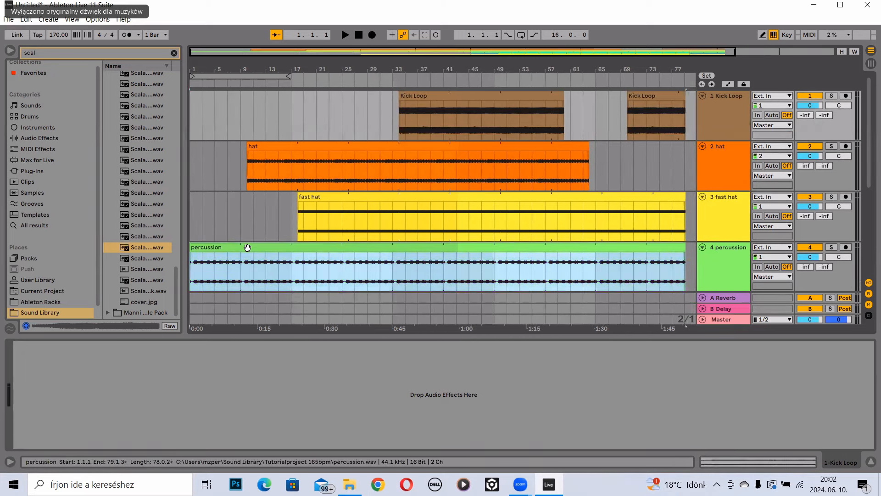
{"action": "left_click", "coordinate": [588, 146]}
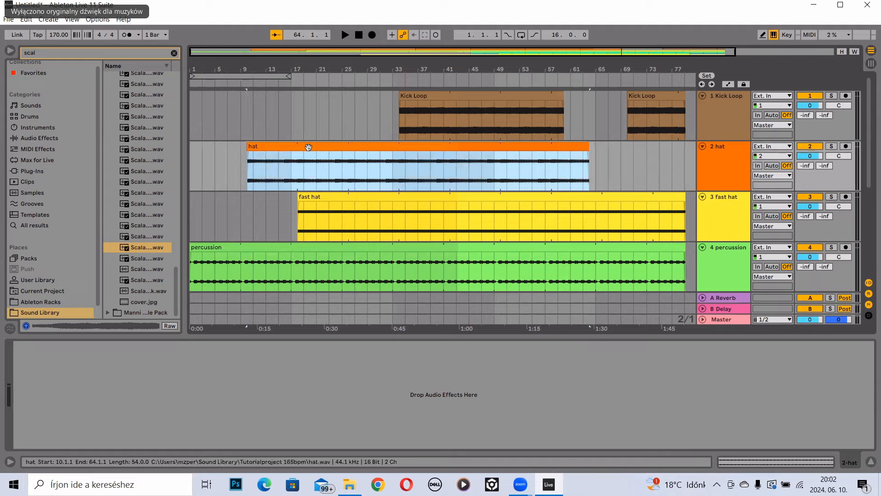
{"action": "left_click_drag", "start_coordinate": [307, 146], "coordinate": [301, 146]}
{"action": "left_click", "coordinate": [444, 100]}
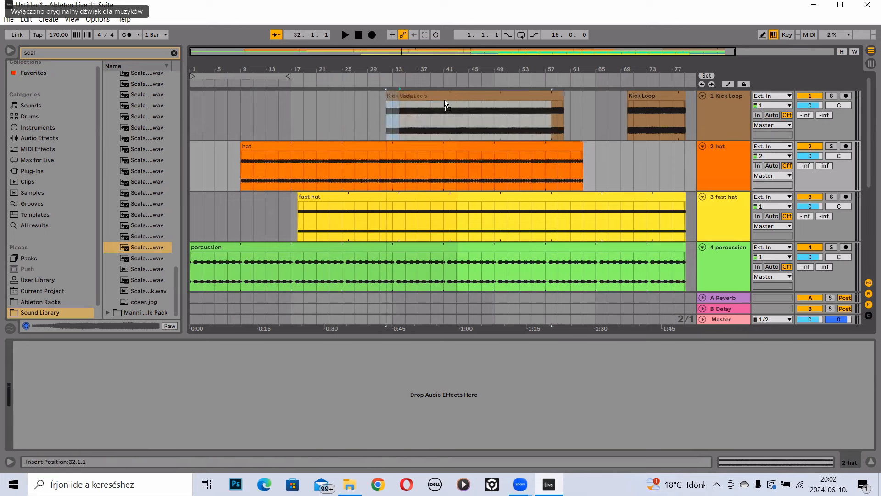
{"action": "left_click_drag", "start_coordinate": [451, 100], "coordinate": [450, 100]}
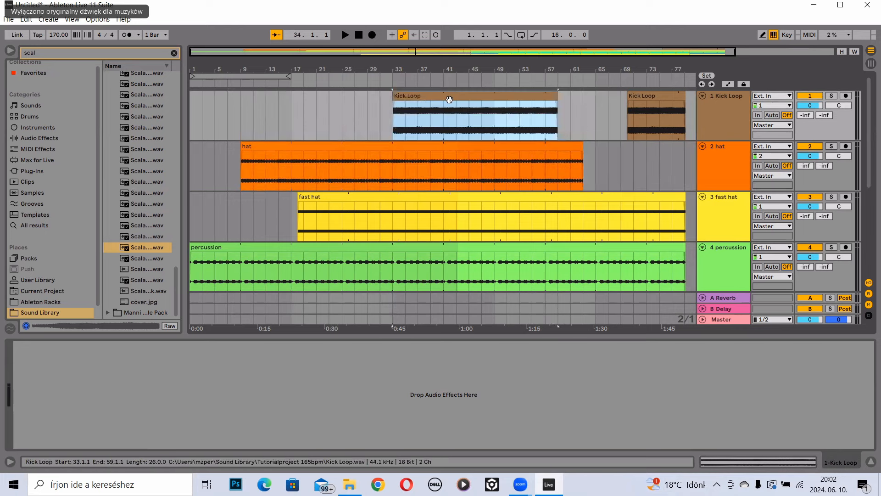
{"action": "left_click_drag", "start_coordinate": [347, 197], "coordinate": [342, 202]}
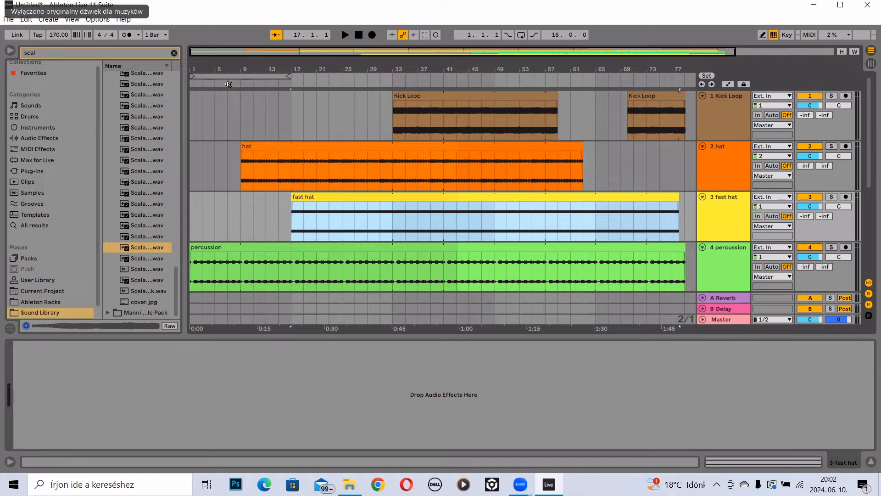
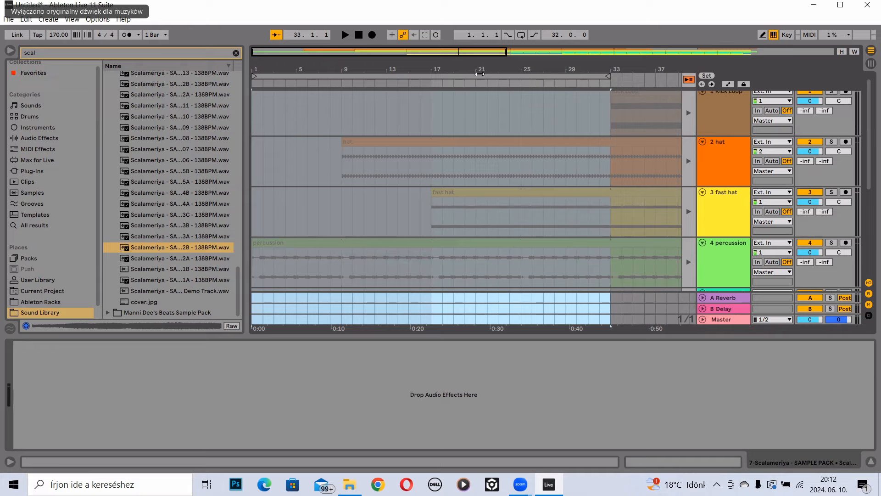
- Select the 32-bar loop region at the start of the arrangement and fit it in the timeline
{"action": "left_click", "coordinate": [479, 74]}
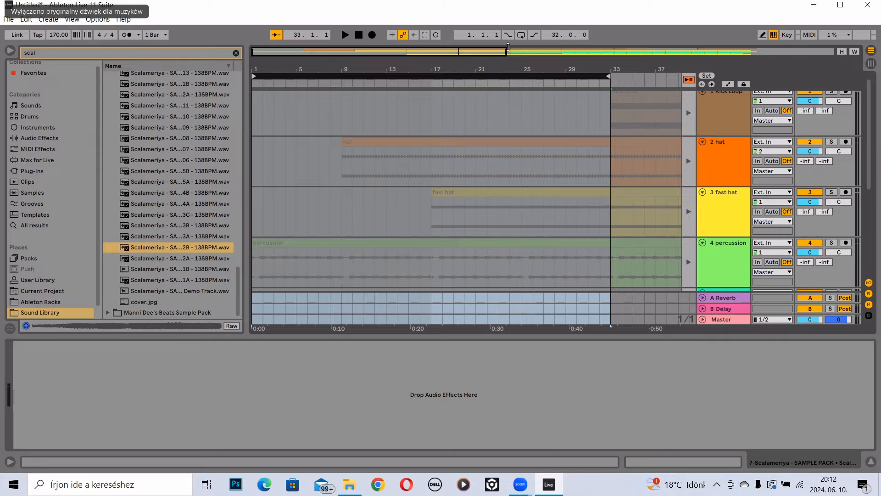
{"action": "left_click_drag", "start_coordinate": [504, 50], "coordinate": [475, 52]}
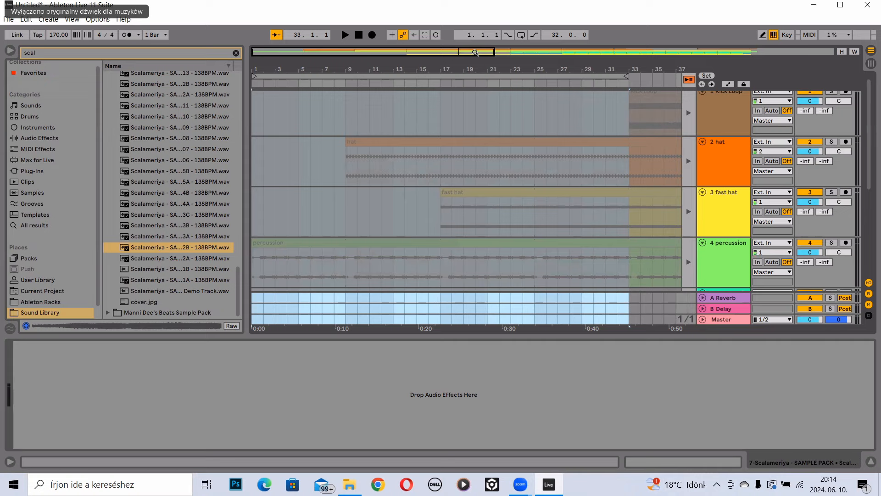
{"action": "left_click", "coordinate": [364, 78]}
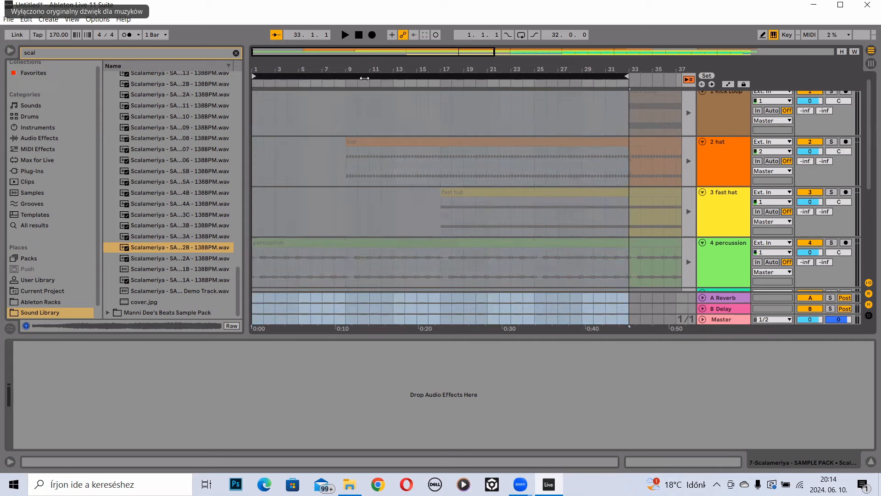
{"action": "left_click_drag", "start_coordinate": [493, 51], "coordinate": [457, 52]}
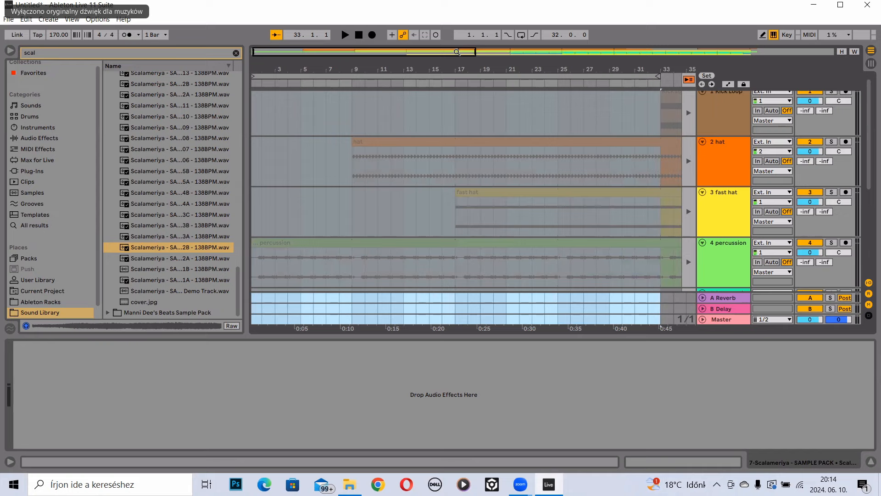
{"action": "left_click_drag", "start_coordinate": [475, 51], "coordinate": [478, 54]}
{"action": "left_click", "coordinate": [451, 77]}
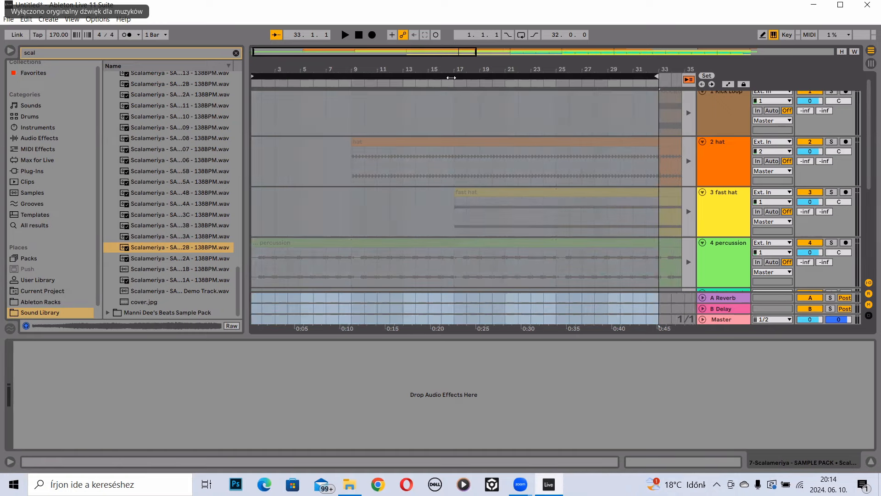
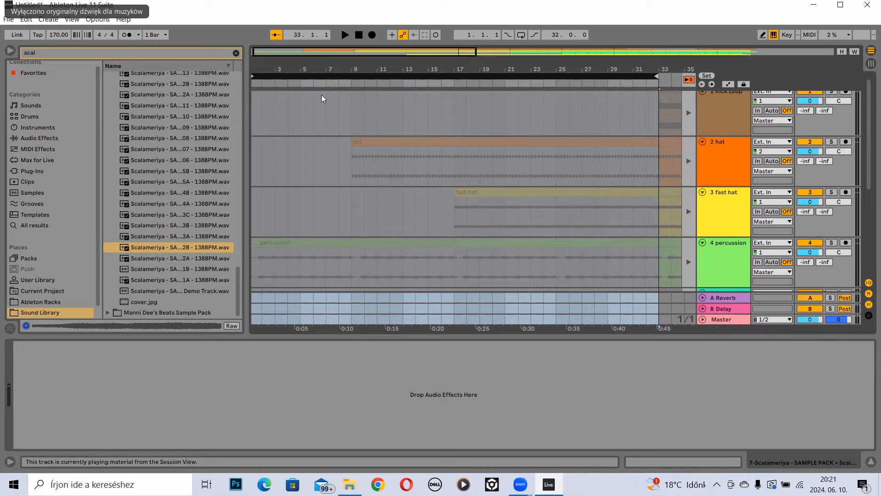
- Examine where the hat, fast hat and Kick Loop clips enter across the arrangement's intro up to bar 33
{"action": "left_click_drag", "start_coordinate": [253, 50], "coordinate": [240, 51]}
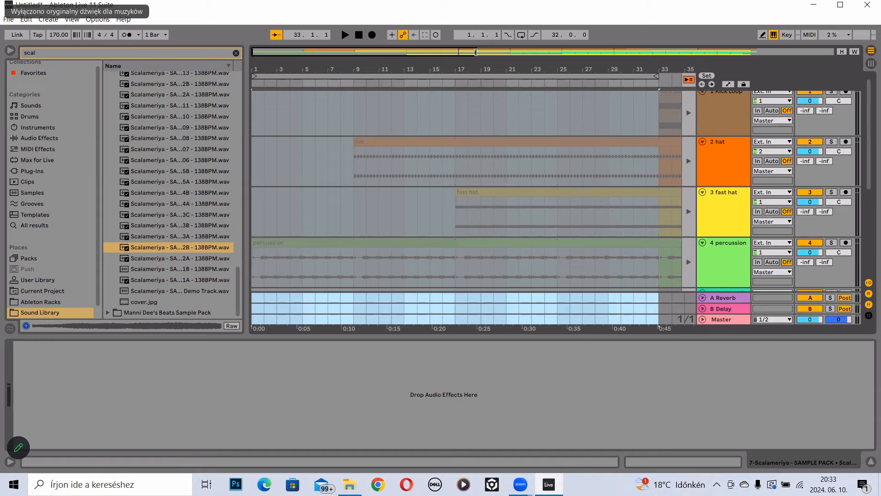
{"action": "left_click_drag", "start_coordinate": [475, 52], "coordinate": [388, 53]}
{"action": "scroll", "coordinate": [580, 140], "scroll_direction": "up", "scroll_amount": 1}
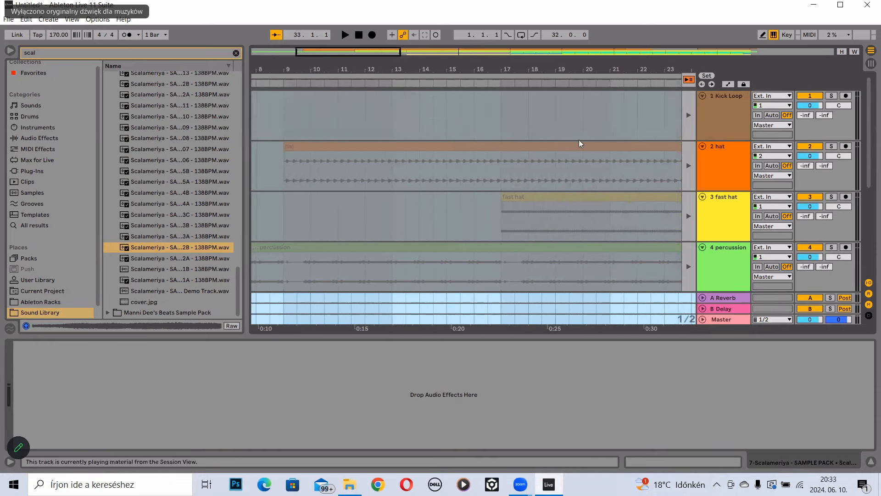
{"action": "scroll", "coordinate": [579, 140], "scroll_direction": "down", "scroll_amount": 3}
{"action": "scroll", "coordinate": [579, 139], "scroll_direction": "up", "scroll_amount": 2}
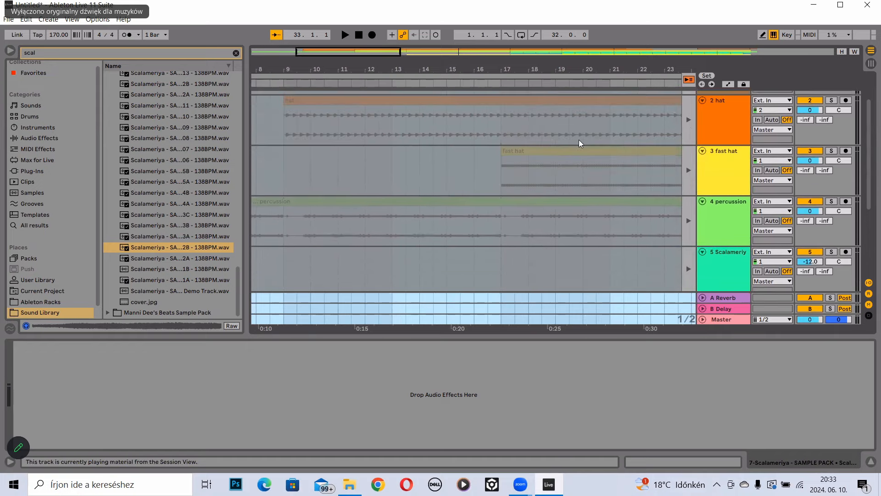
{"action": "scroll", "coordinate": [579, 139], "scroll_direction": "up", "scroll_amount": 1}
{"action": "left_click_drag", "start_coordinate": [372, 51], "coordinate": [492, 53]}
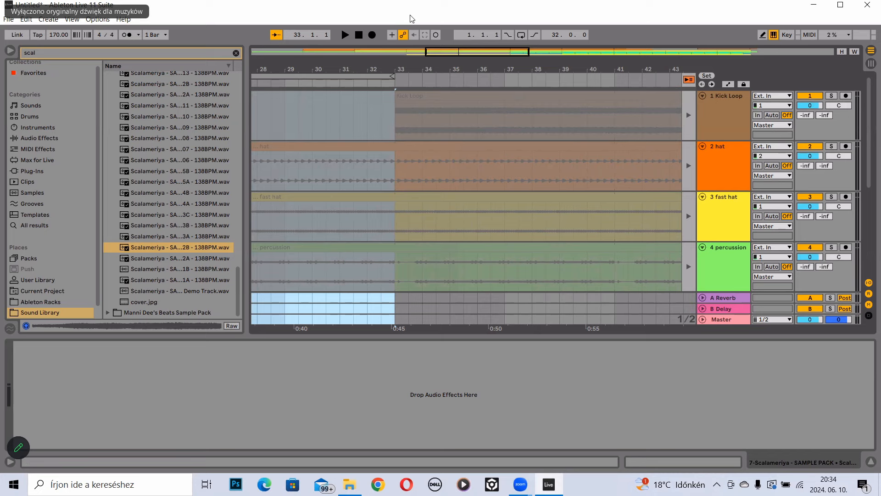
{"action": "left_click_drag", "start_coordinate": [425, 52], "coordinate": [345, 54]}
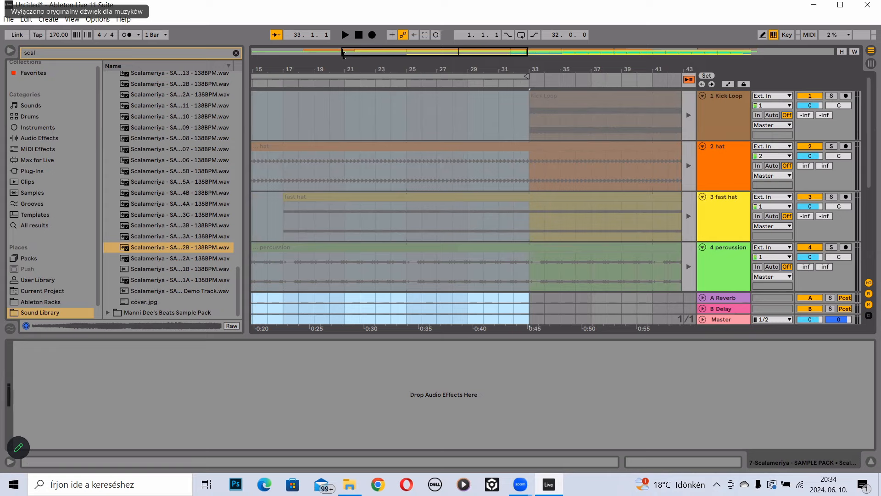
{"action": "left_click_drag", "start_coordinate": [344, 54], "coordinate": [291, 54]}
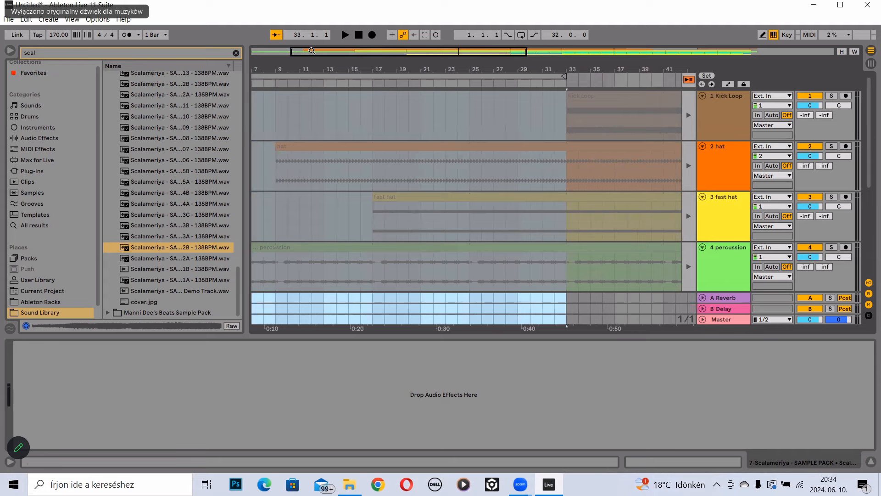
- Compare the arrangement's opening 32 bars with the Kick Loop section that follows from bar 33, across the four drum tracks
{"action": "left_click_drag", "start_coordinate": [351, 54], "coordinate": [312, 53]}
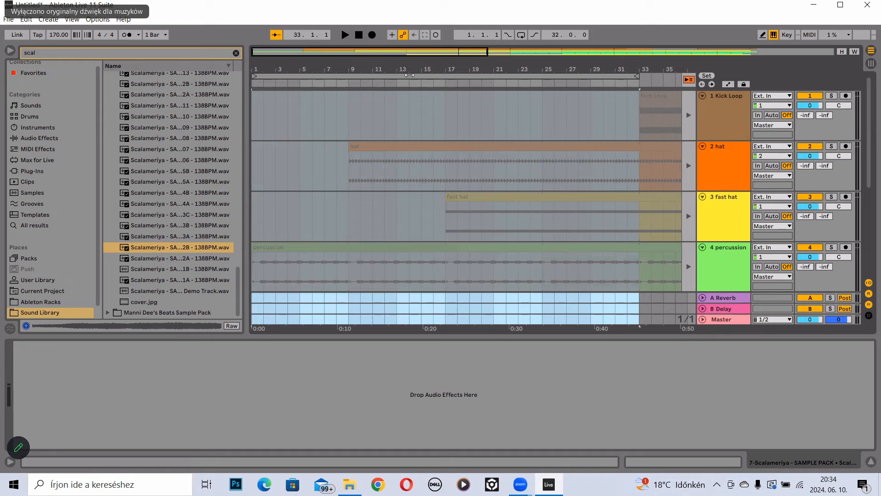
{"action": "left_click_drag", "start_coordinate": [473, 52], "coordinate": [623, 50]}
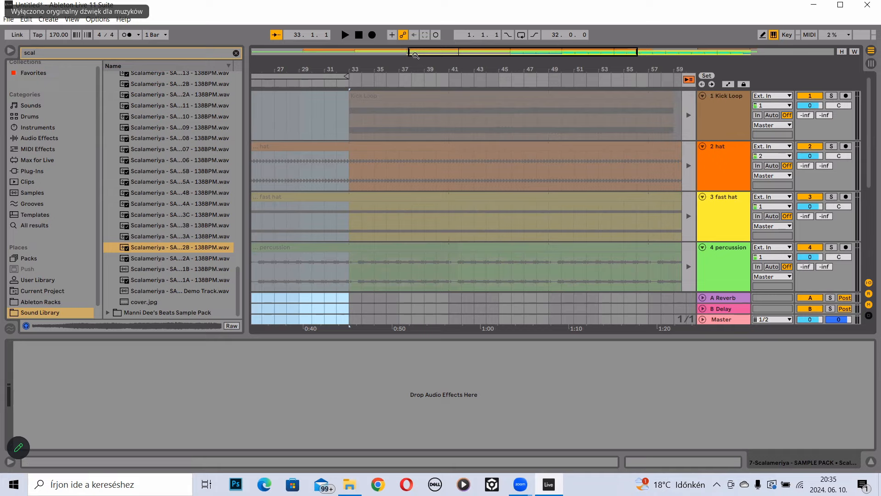
{"action": "left_click_drag", "start_coordinate": [409, 52], "coordinate": [380, 53]}
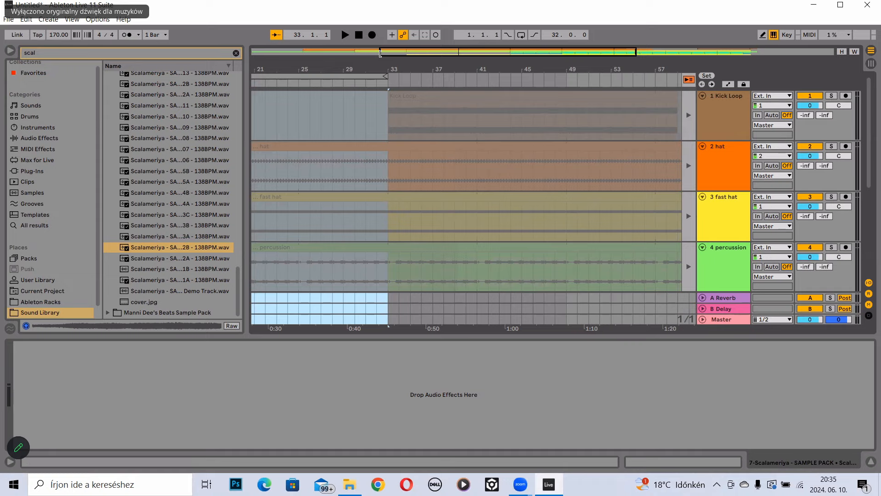
{"action": "left_click_drag", "start_coordinate": [380, 54], "coordinate": [316, 53]}
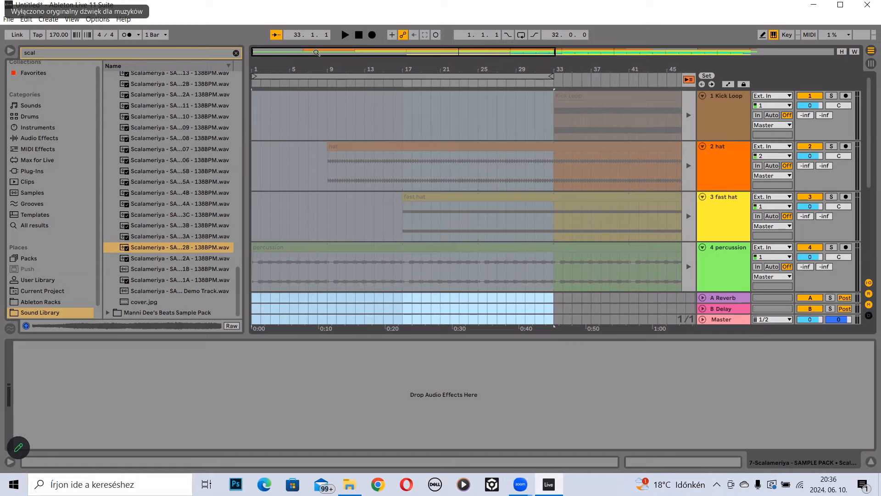
{"action": "left_click_drag", "start_coordinate": [554, 53], "coordinate": [630, 70]}
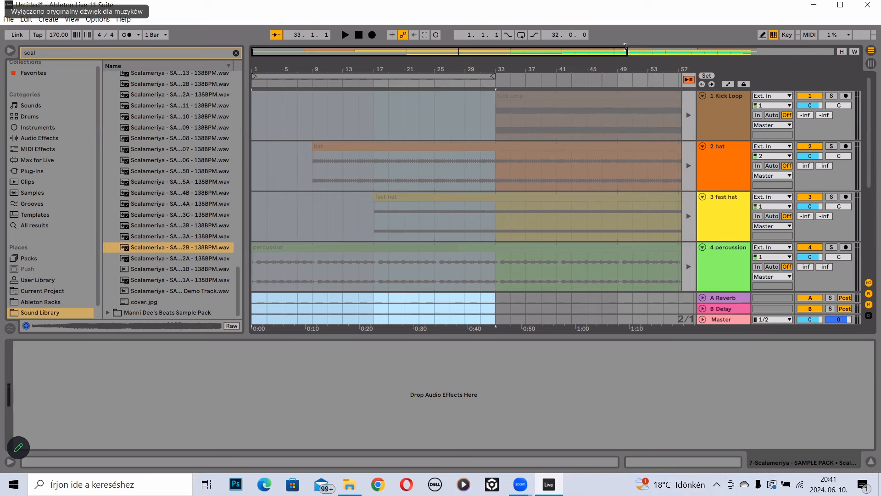
{"action": "left_click_drag", "start_coordinate": [625, 51], "coordinate": [495, 67]}
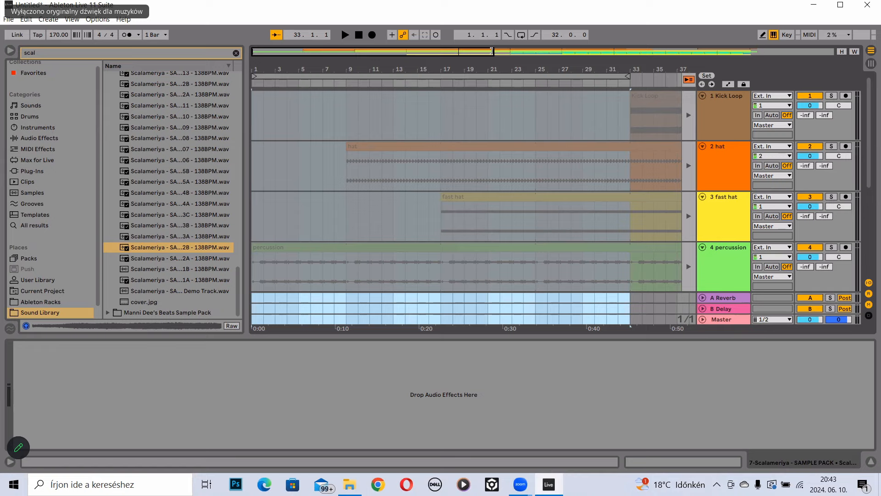
{"action": "left_click_drag", "start_coordinate": [492, 51], "coordinate": [490, 52]}
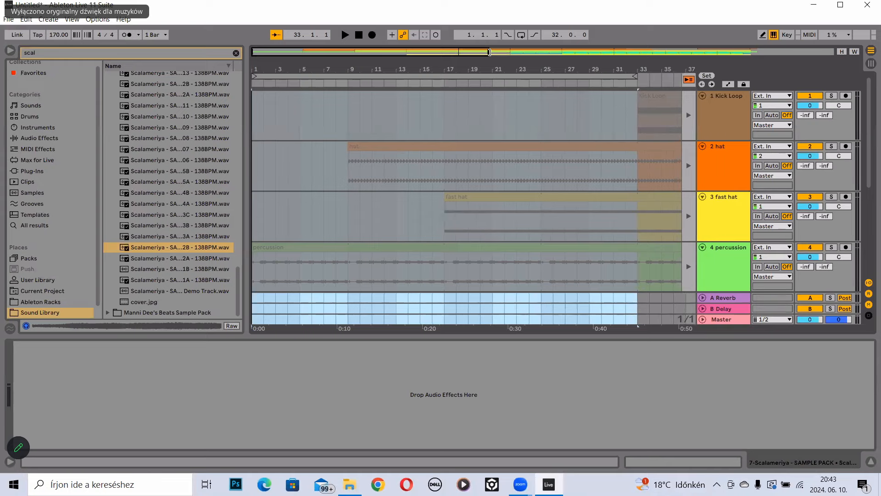